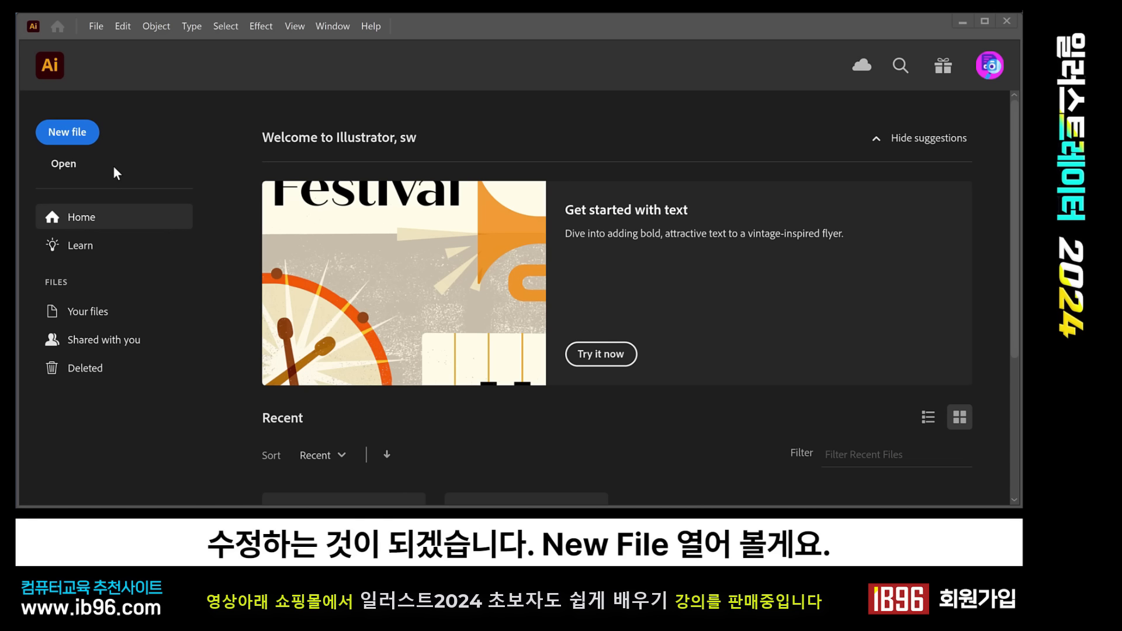
Step: Start a new document and browse the complete list of blank Mobile presets
left_click(88, 133)
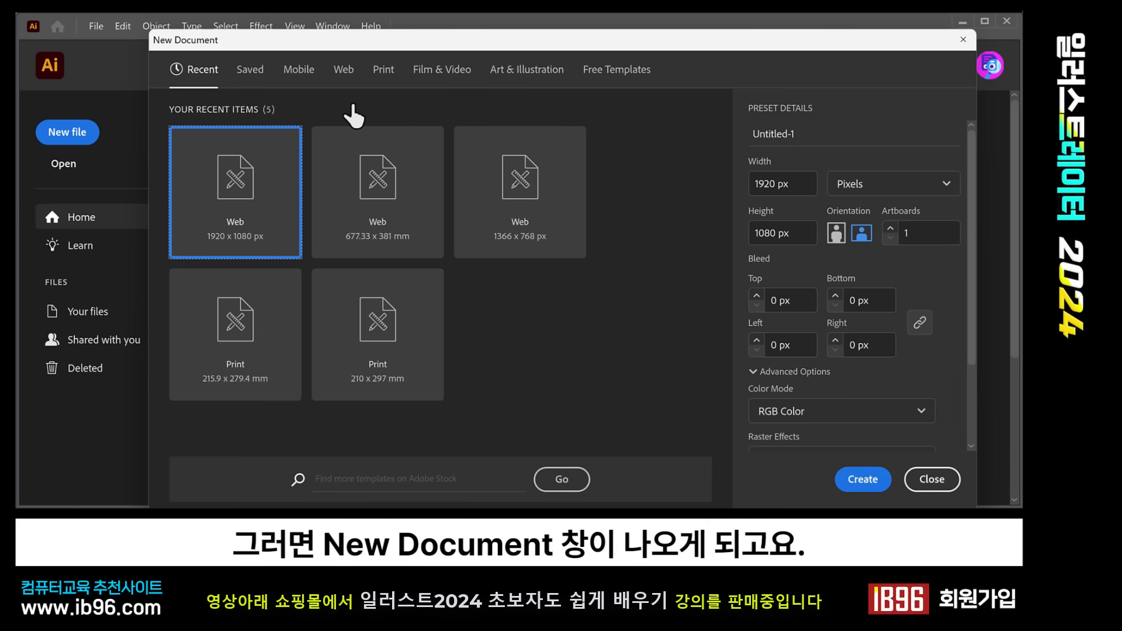
left_click_drag(350, 40, 329, 31)
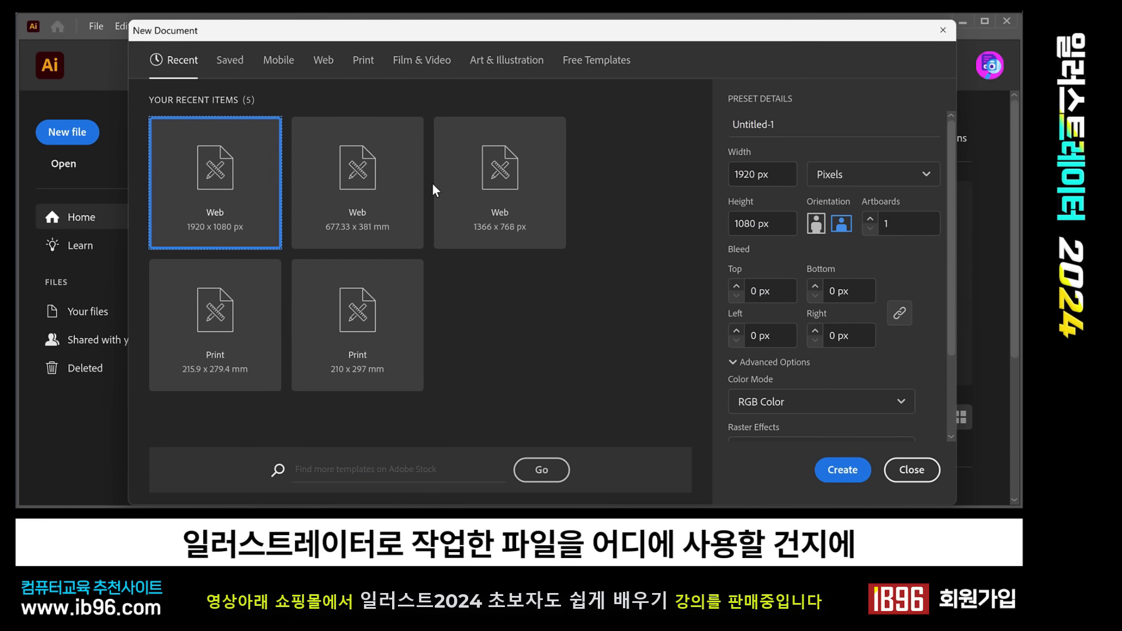
left_click(363, 61)
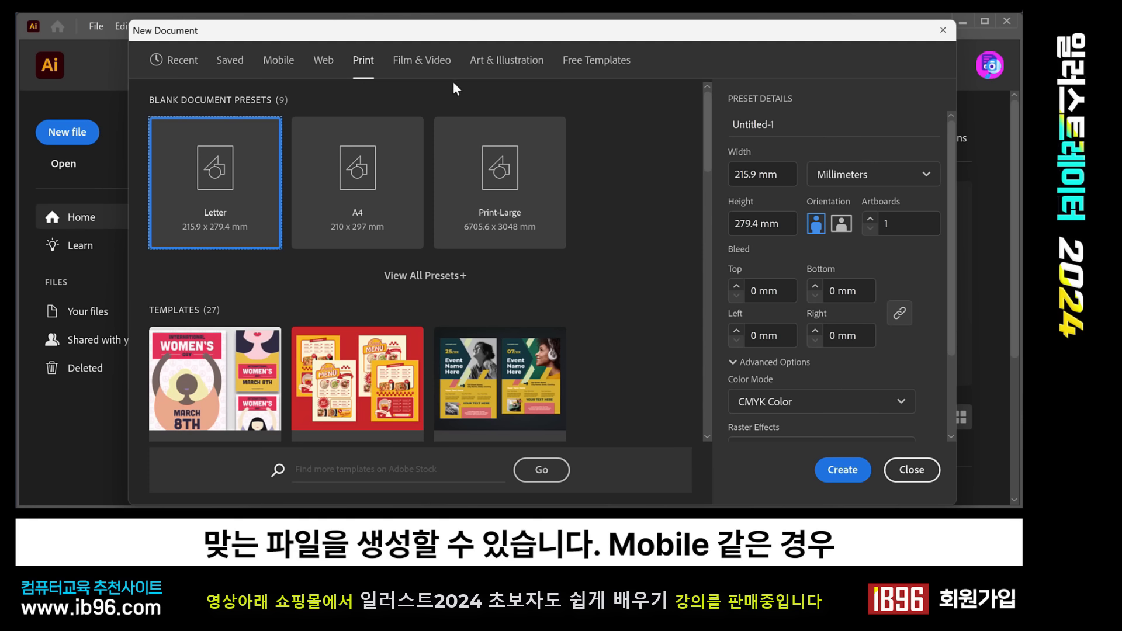
left_click(280, 64)
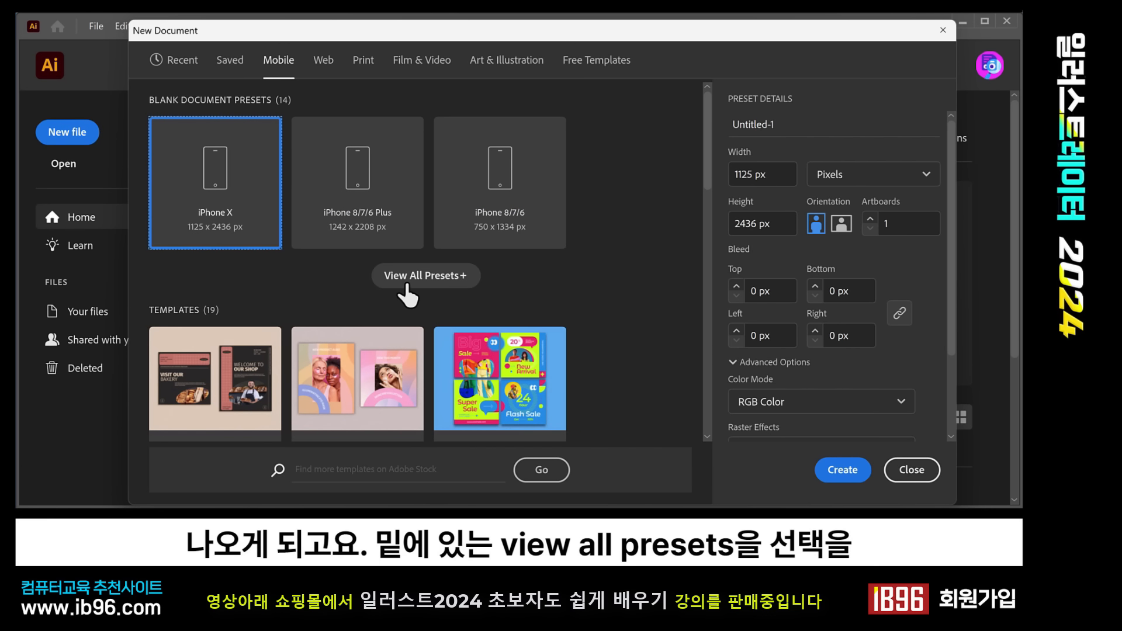
left_click(459, 278)
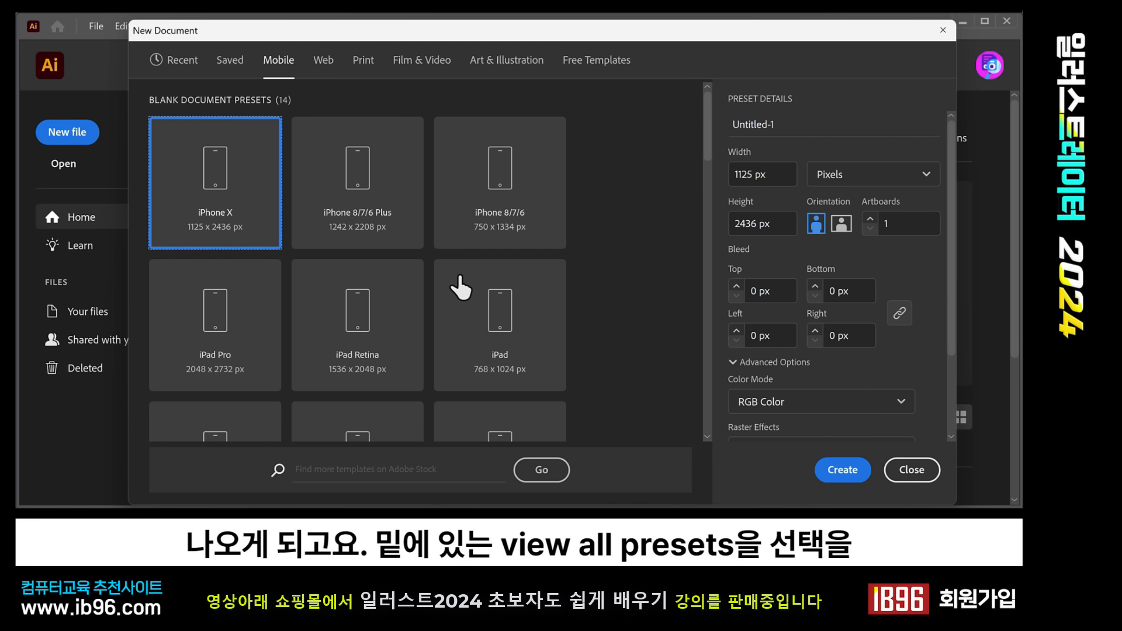
scroll(461, 274, "down", 5)
scroll(461, 271, "up", 4)
scroll(463, 264, "down", 2)
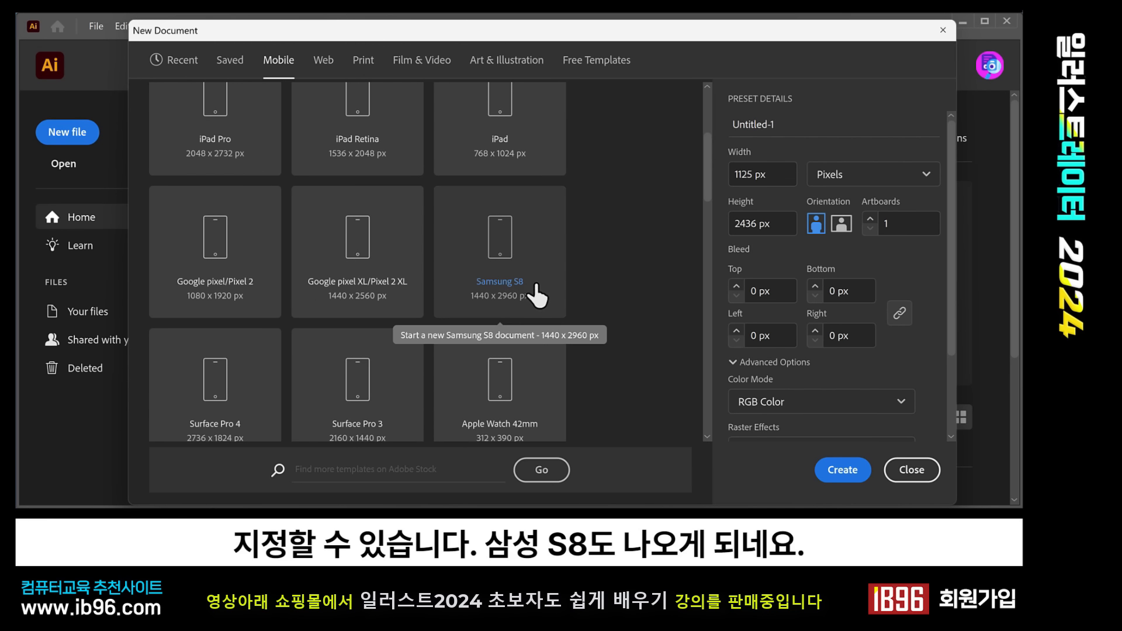
scroll(534, 293, "up", 4)
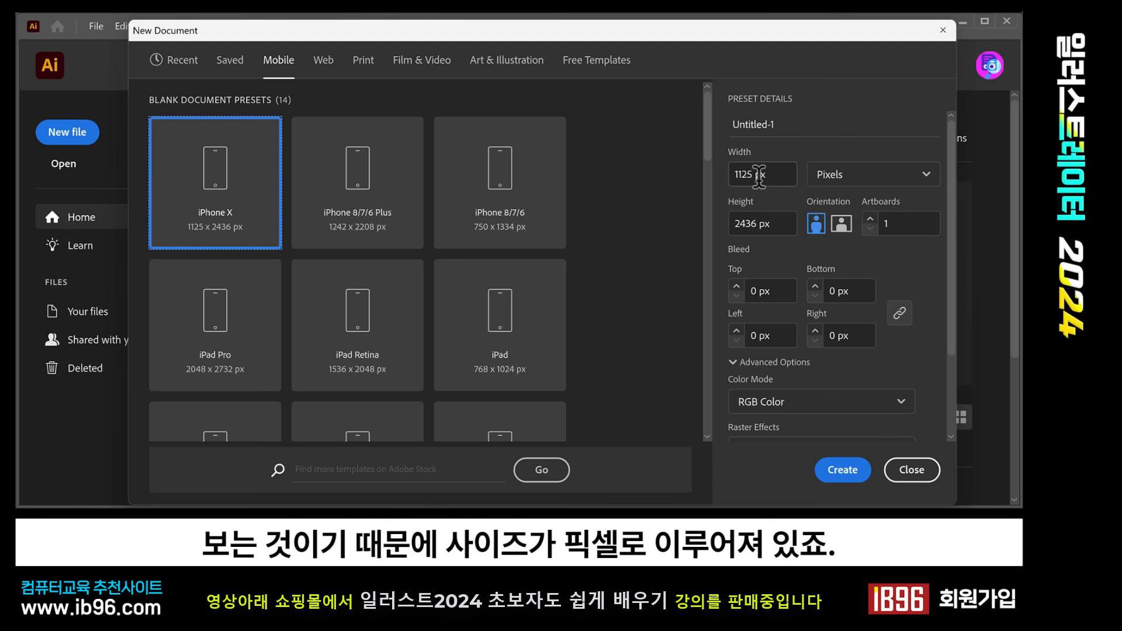
Step: Review the Print presets and their available measurement units, and look at the Film & Video presets
left_click(365, 65)
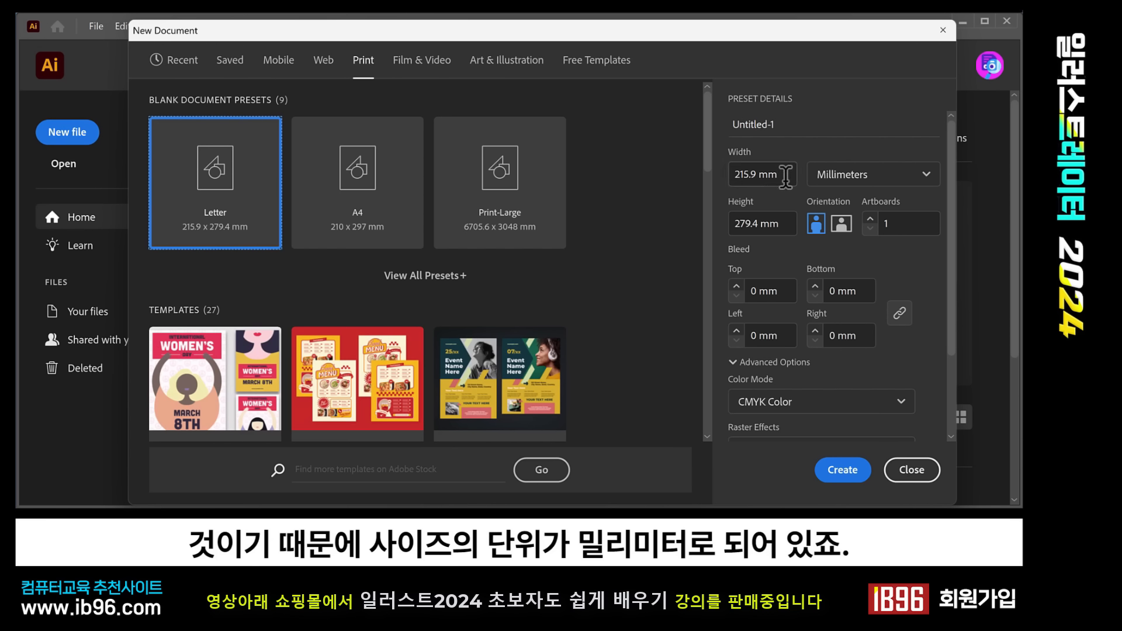
left_click(844, 180)
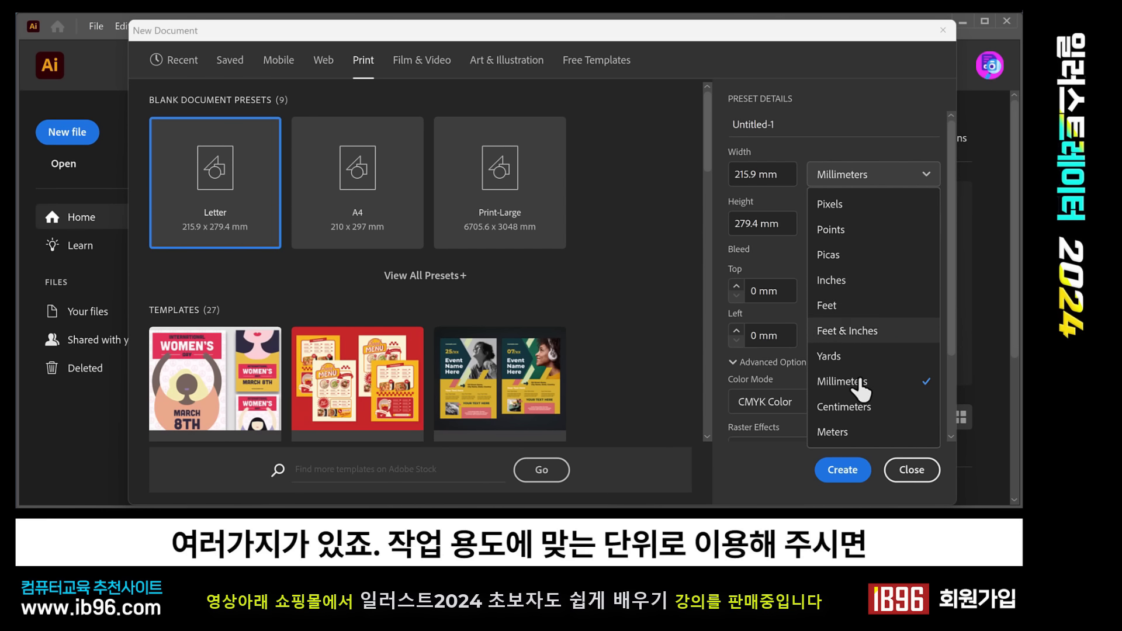
left_click(827, 148)
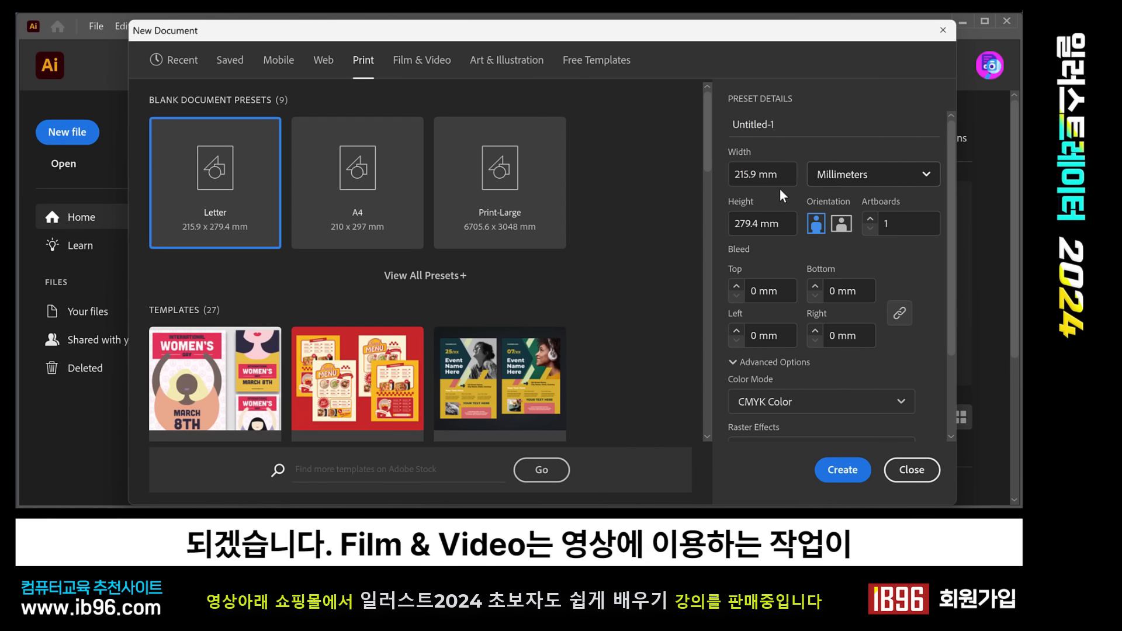
left_click(429, 75)
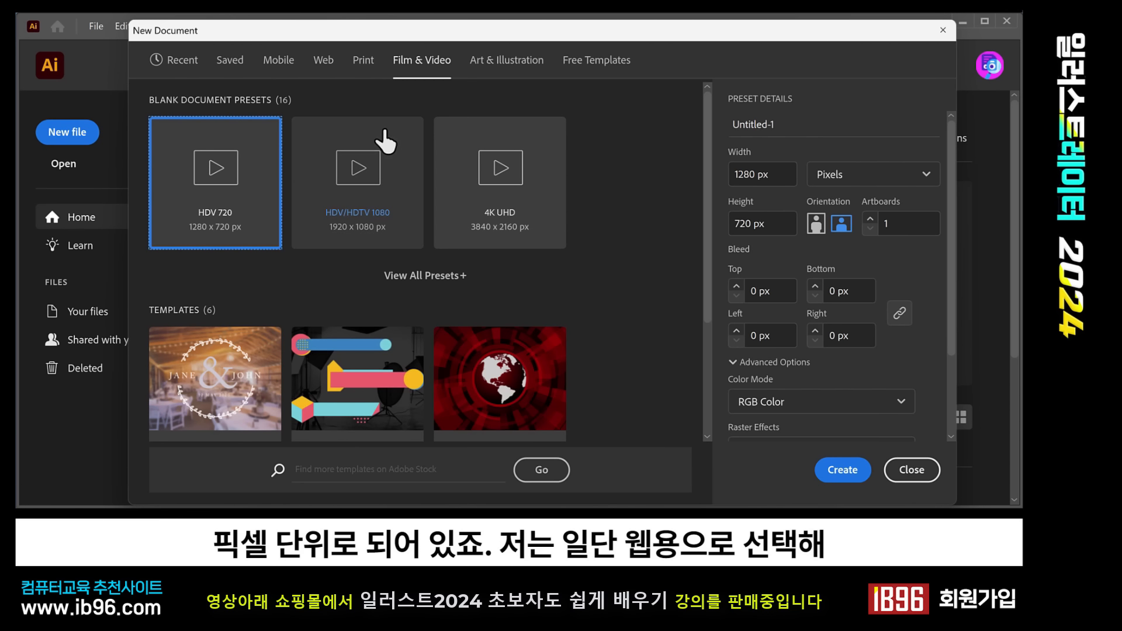
Step: Create a new document from the Common web preset, 1366 x 768 px, in RGB Color mode
left_click(322, 62)
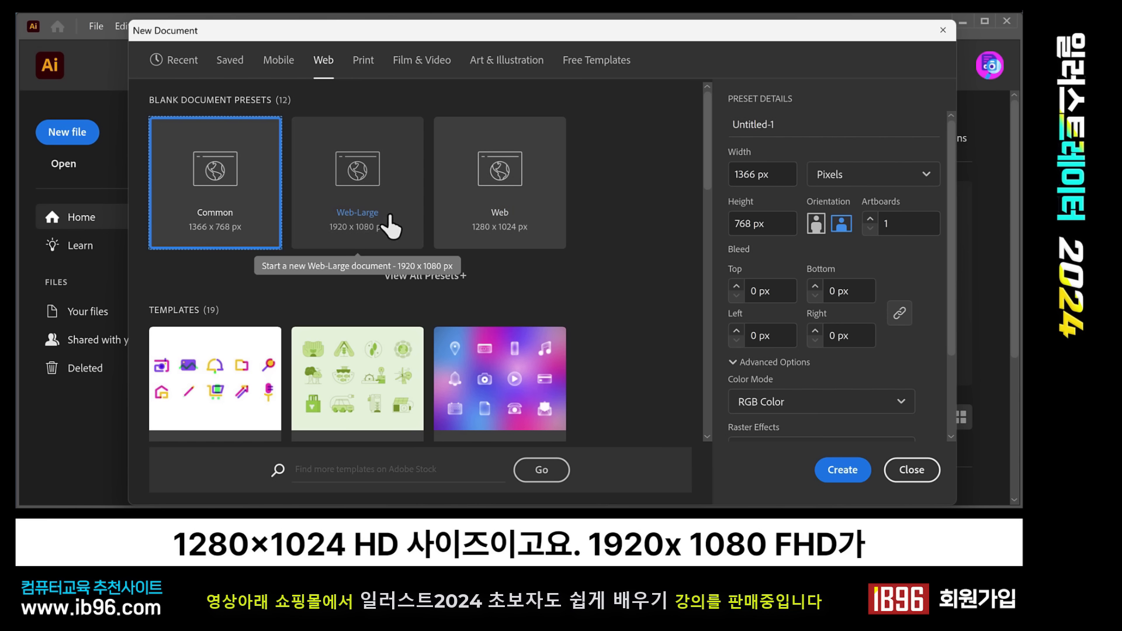
left_click(369, 181)
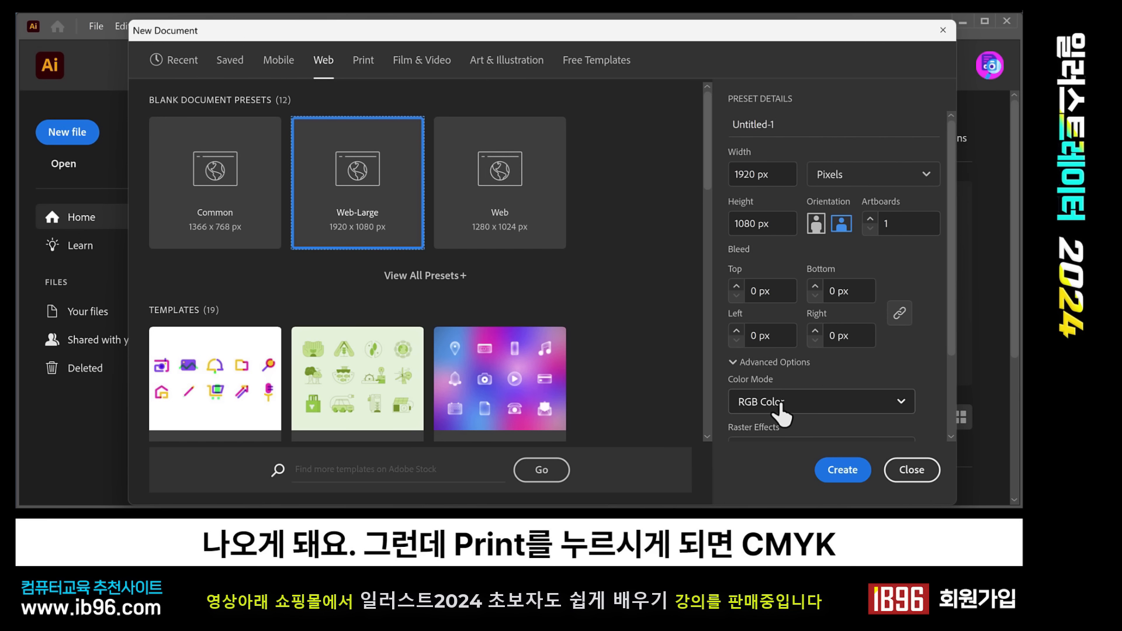
left_click(370, 62)
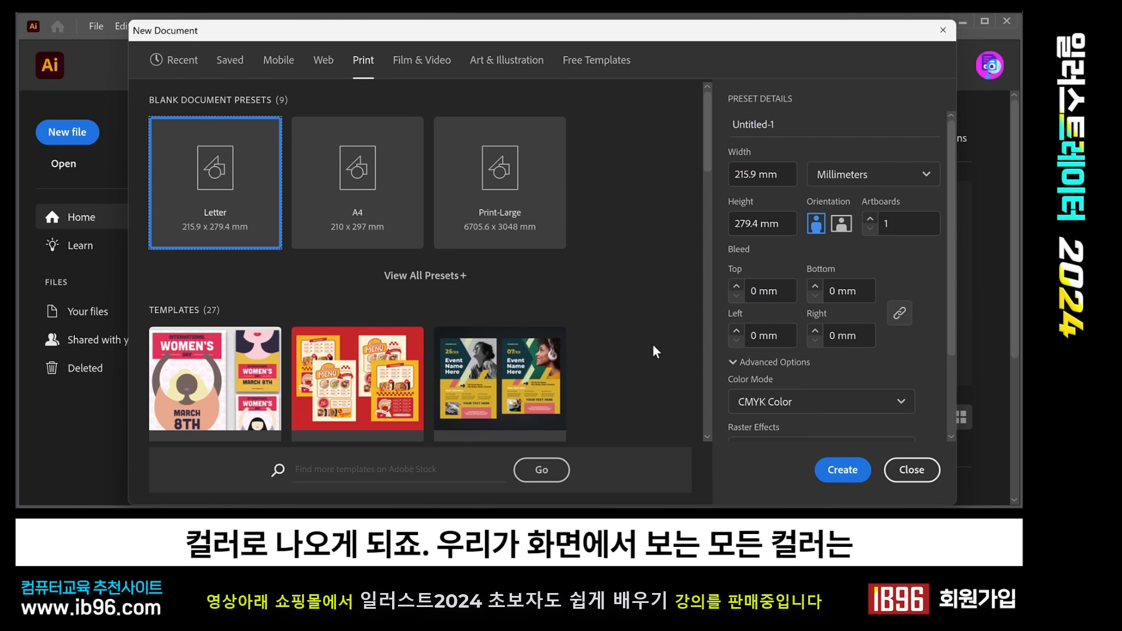
left_click(324, 61)
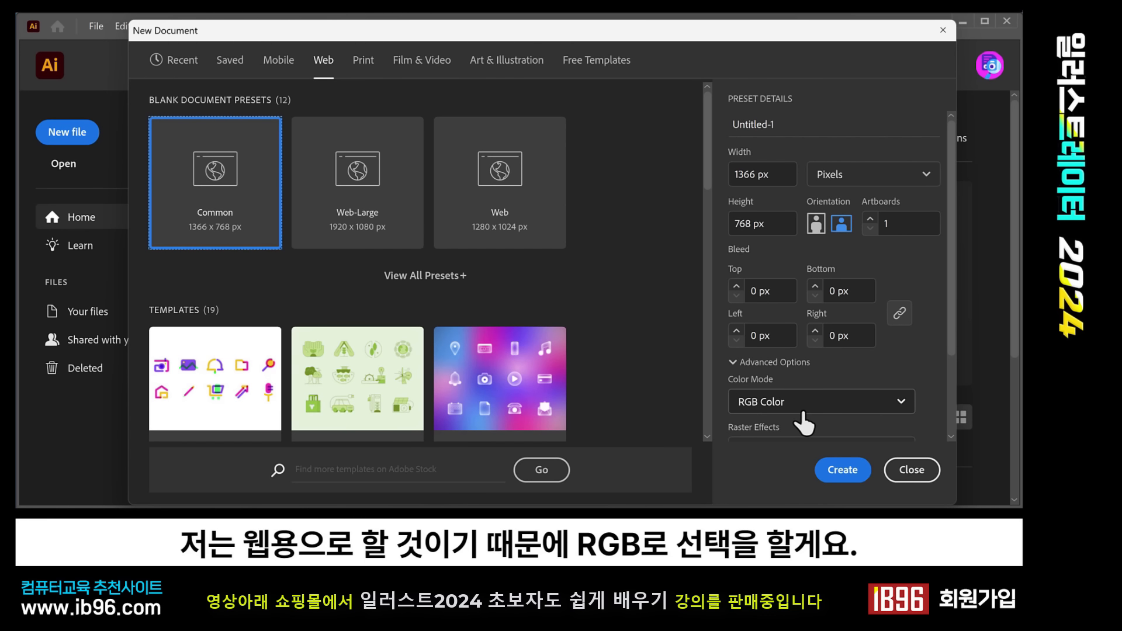
left_click(830, 473)
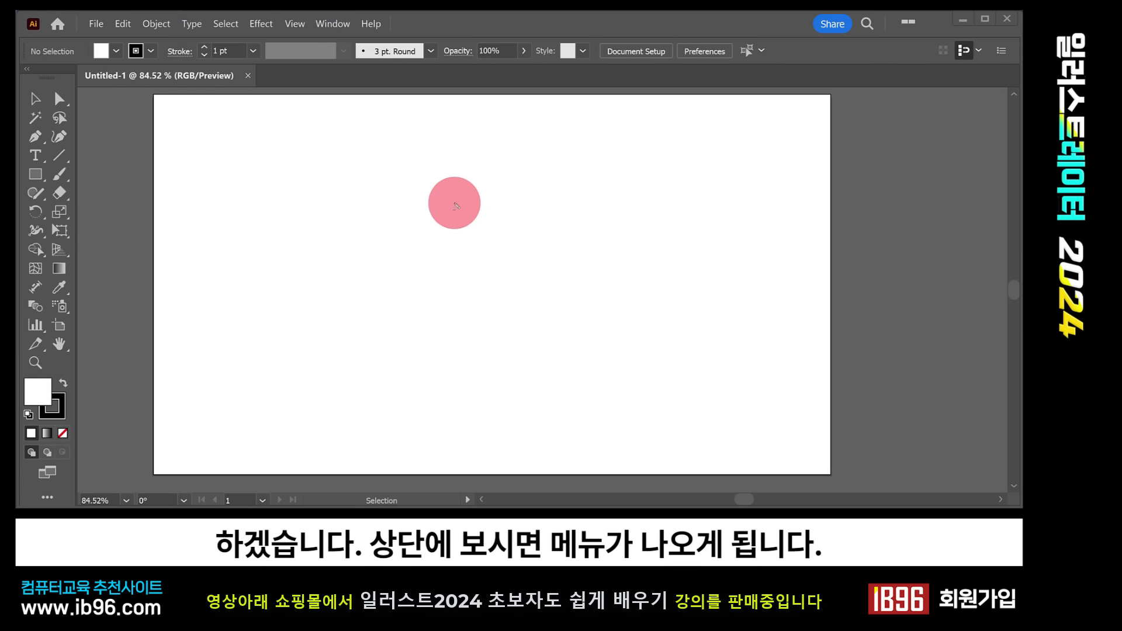
left_click_drag(80, 10, 407, 38)
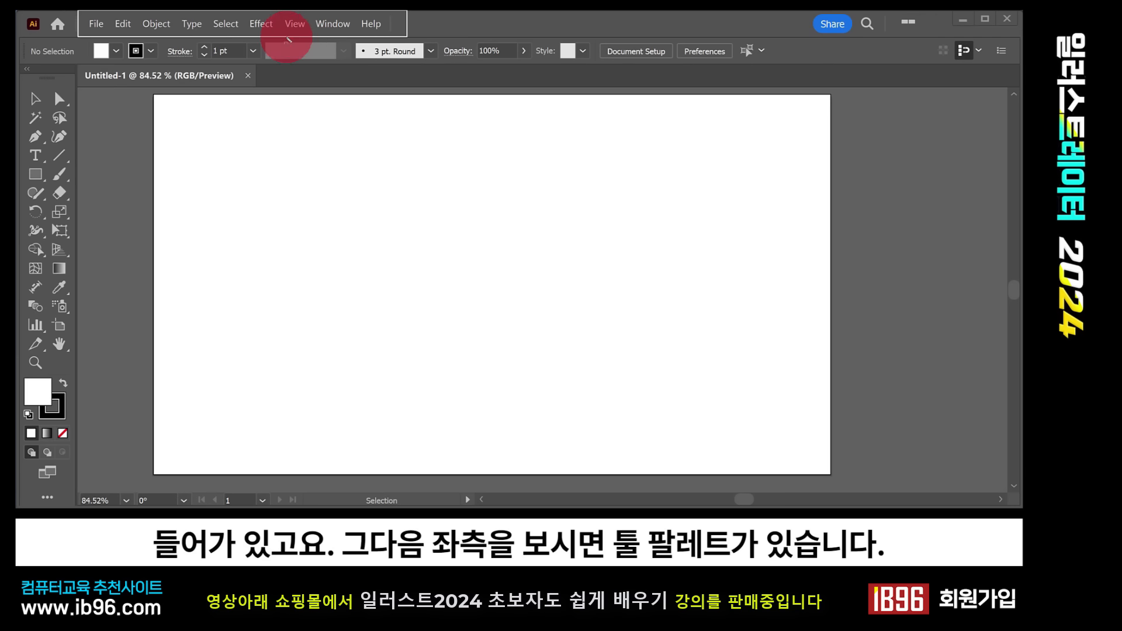
left_click_drag(22, 68, 76, 459)
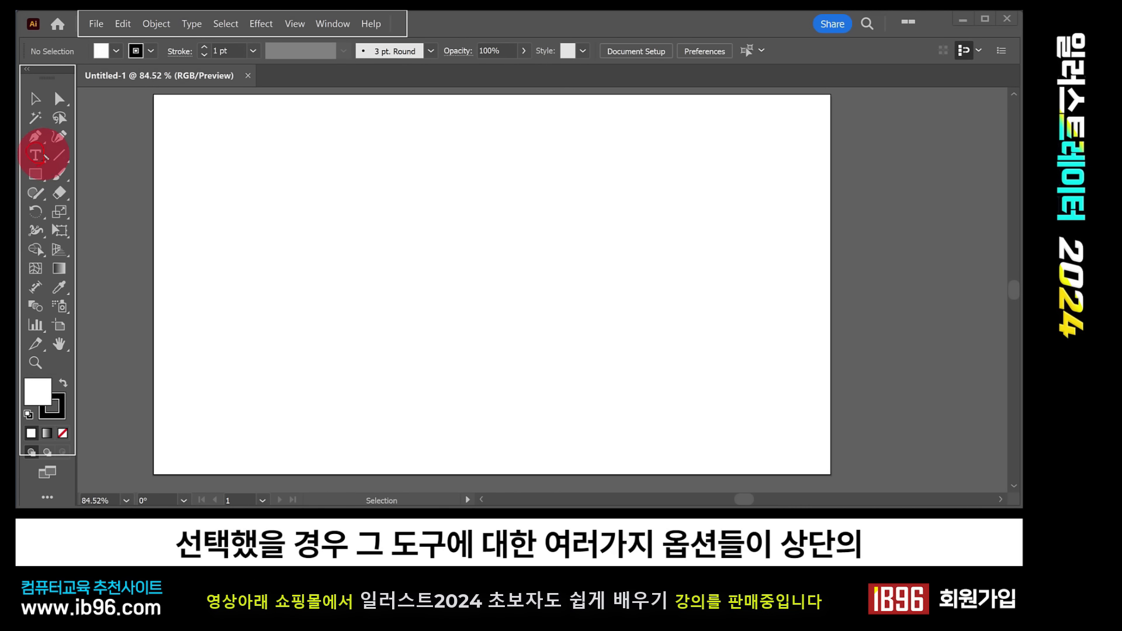
mouse_move(44, 155)
left_mouse_down()
mouse_move(203, 149)
mouse_move(263, 69)
mouse_move(233, 75)
mouse_move(271, 89)
left_mouse_up()
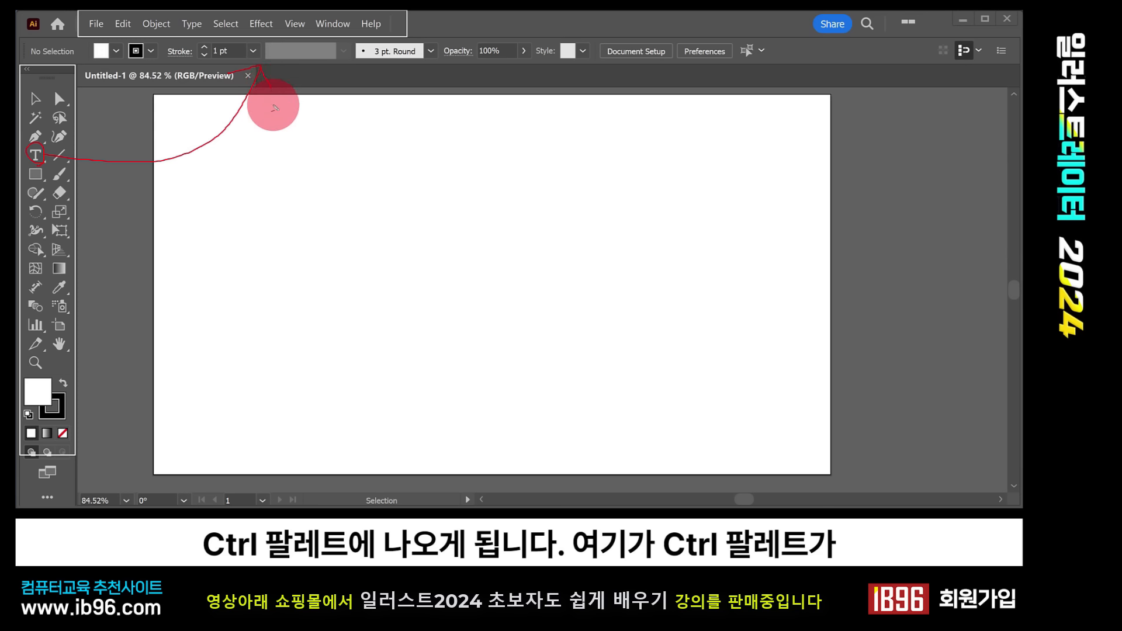
mouse_move(21, 39)
left_mouse_down()
mouse_move(757, 69)
mouse_move(1013, 66)
left_mouse_up()
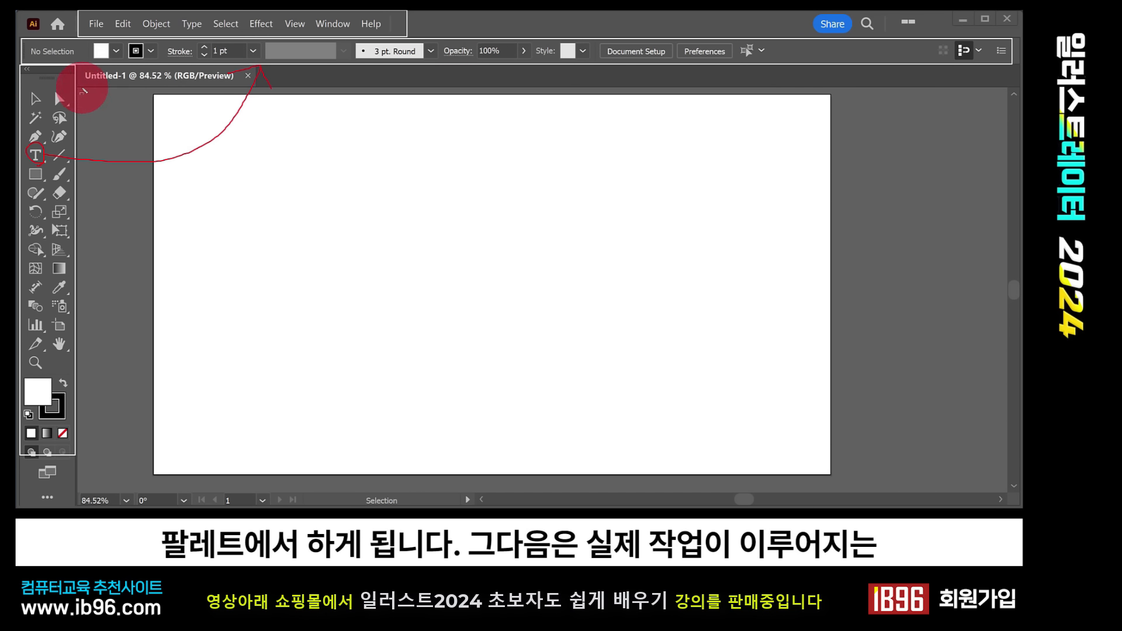
left_click_drag(84, 90, 998, 488)
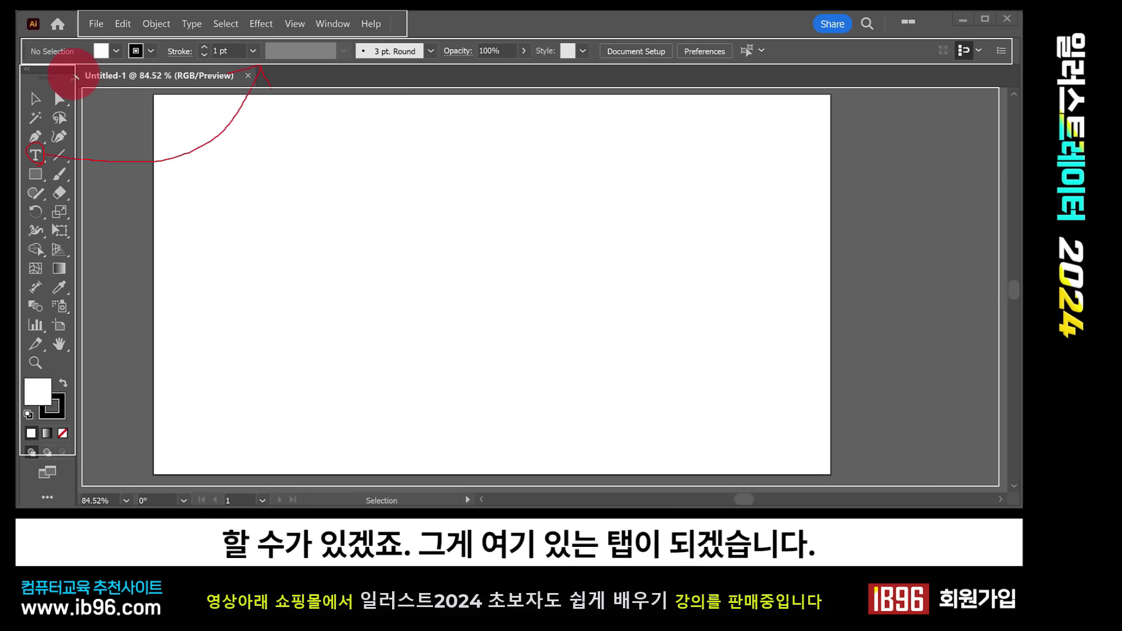
mouse_move(80, 66)
left_mouse_down()
mouse_move(184, 94)
mouse_move(268, 93)
mouse_move(256, 88)
left_mouse_up()
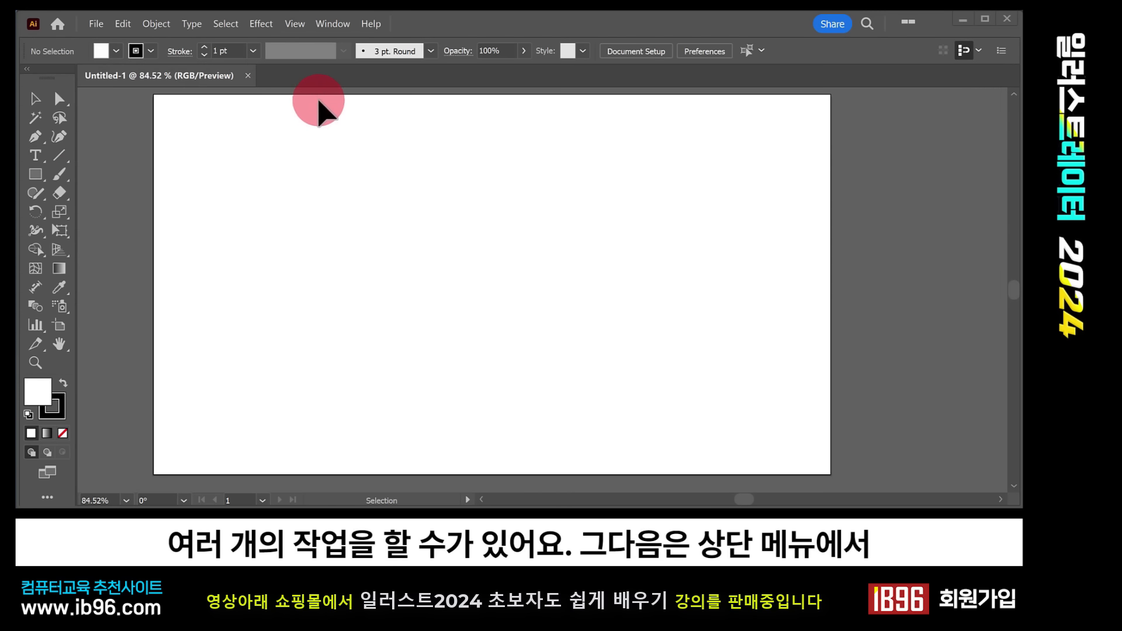
Step: Show the Align panel and reposition it near the artboard's upper right corner
left_click(338, 21)
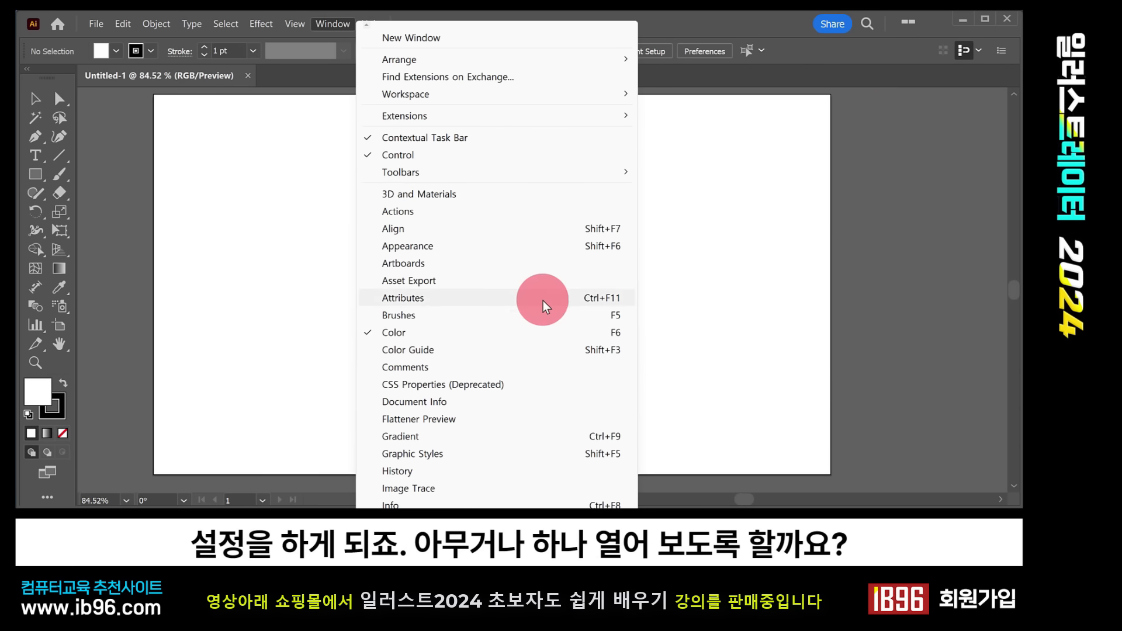
left_click(426, 229)
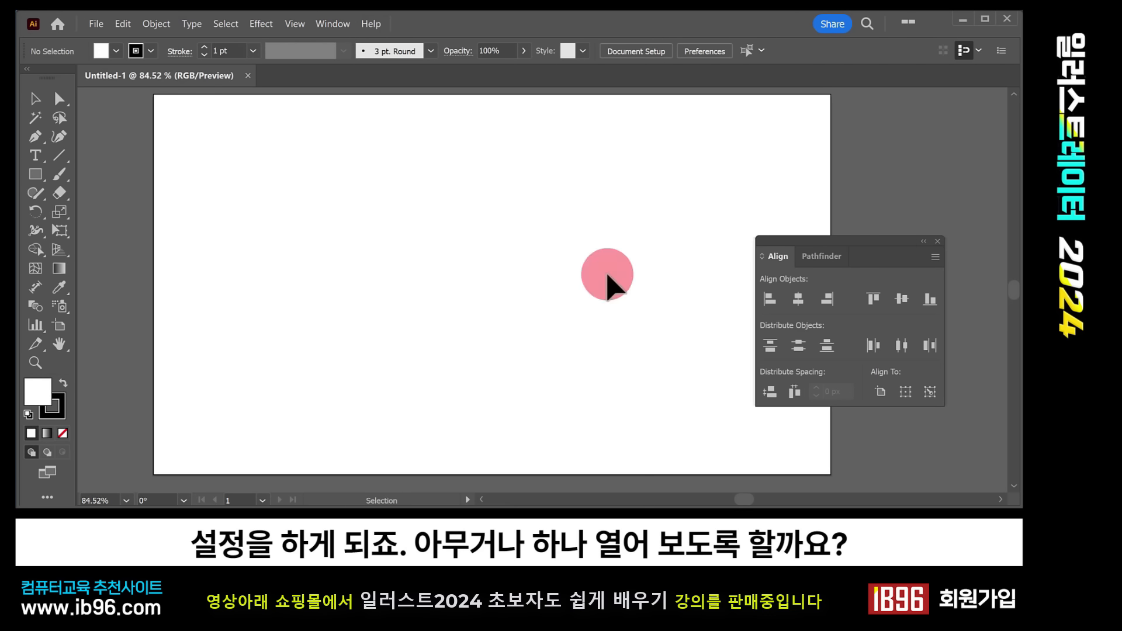
left_click_drag(791, 243, 829, 105)
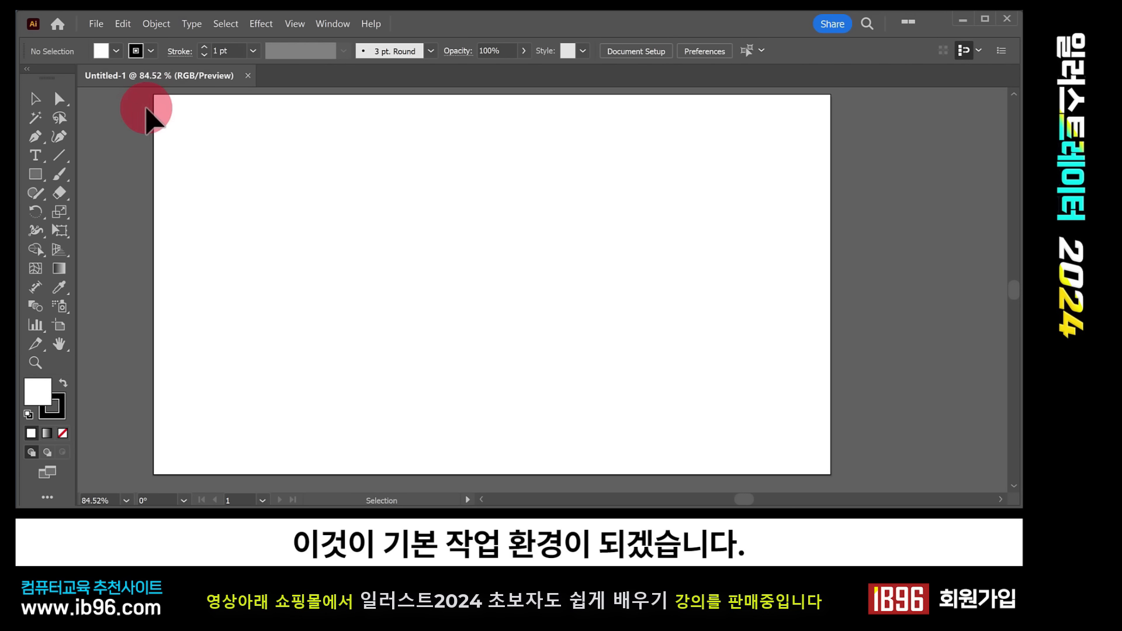
Step: Create a second document from the recent Web preset, 1920 x 1080 px
left_click(97, 24)
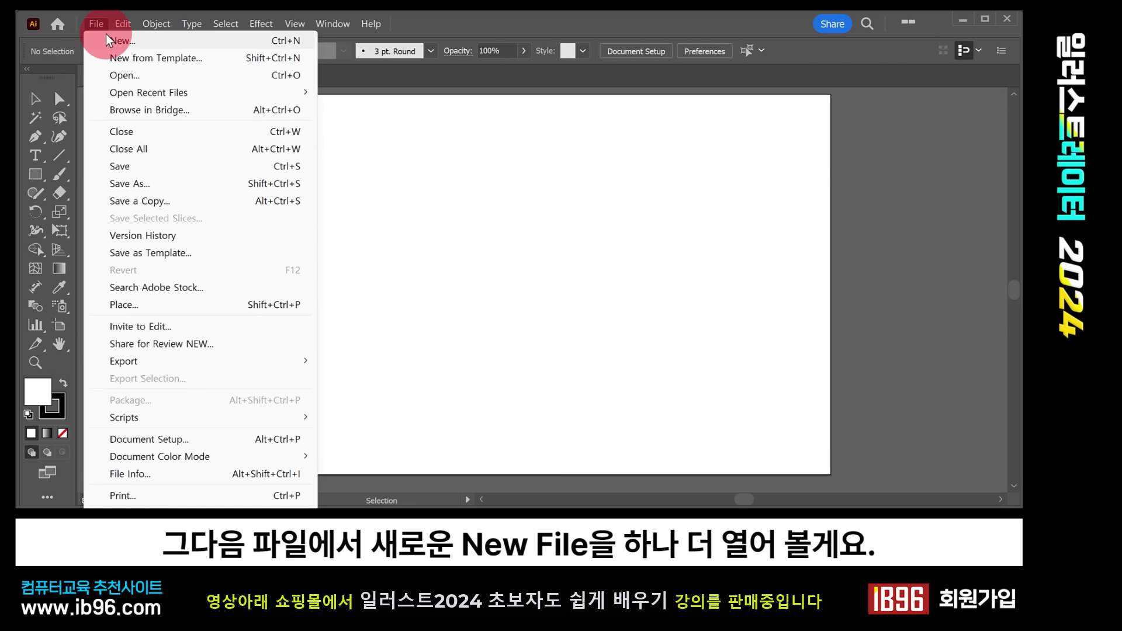
left_click(111, 40)
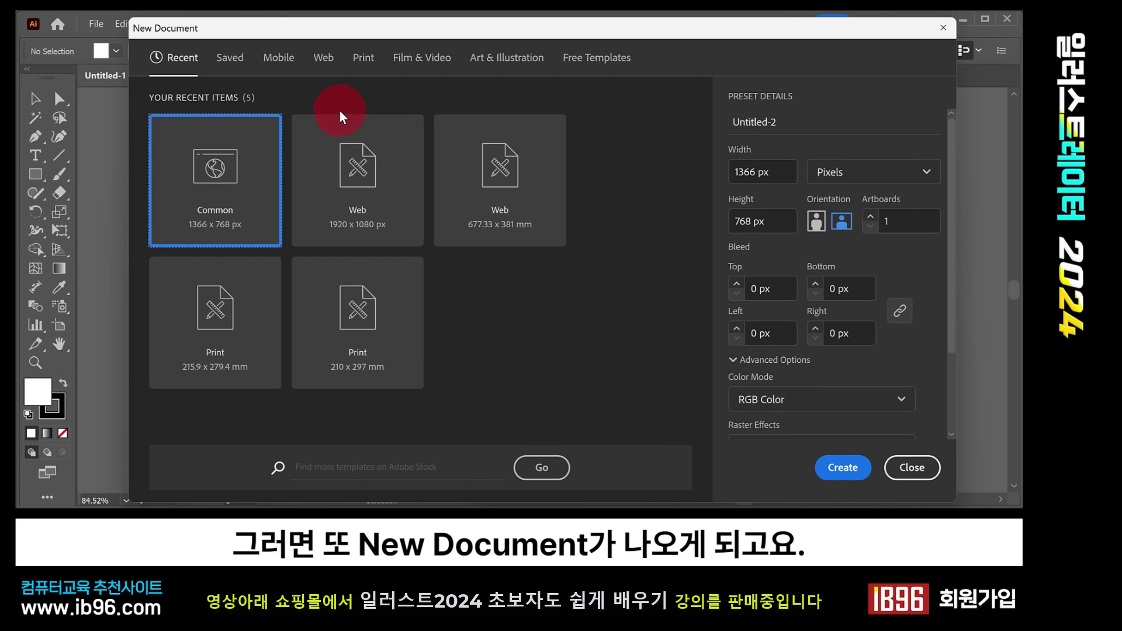
left_click(361, 169)
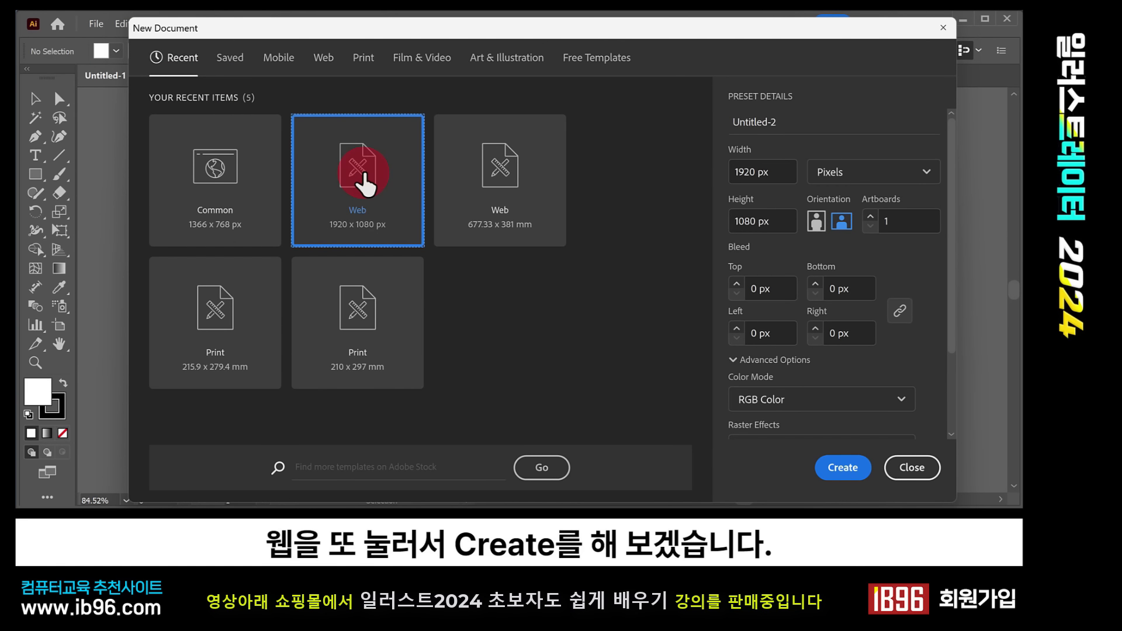
left_click(833, 471)
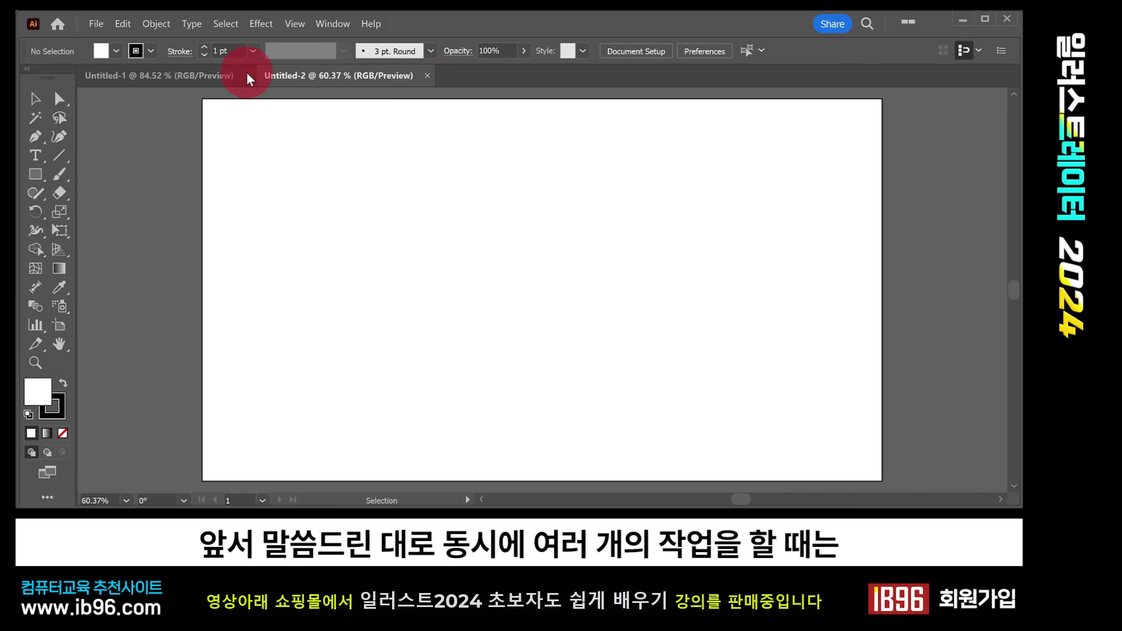
Step: Switch between the two open documents and close the 1920 x 1080 px one
left_click(190, 75)
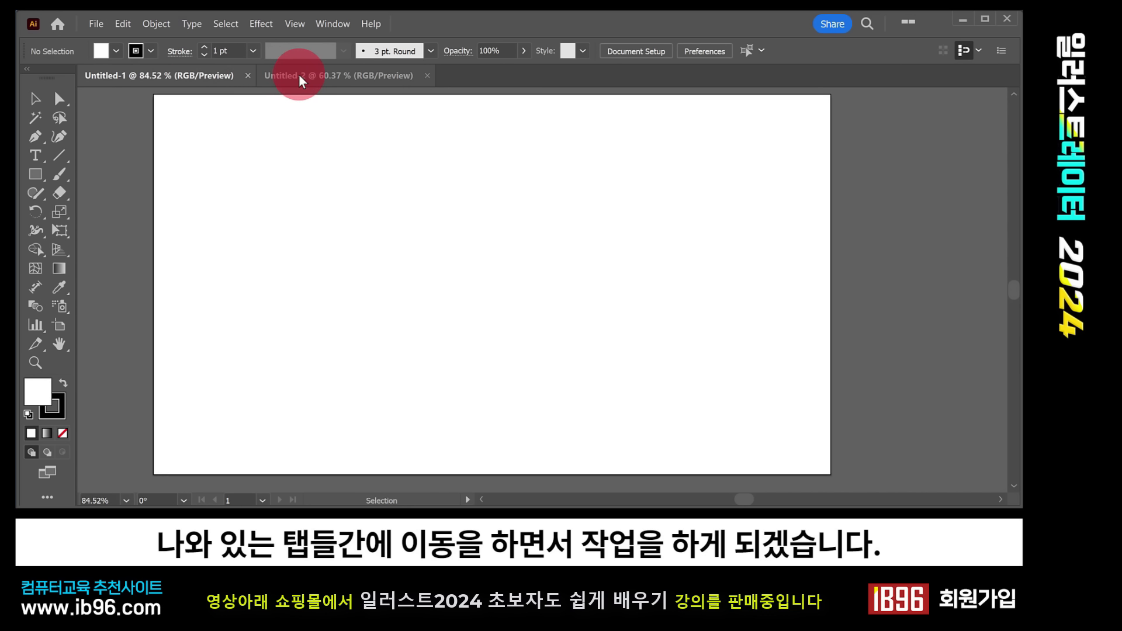
left_click(299, 74)
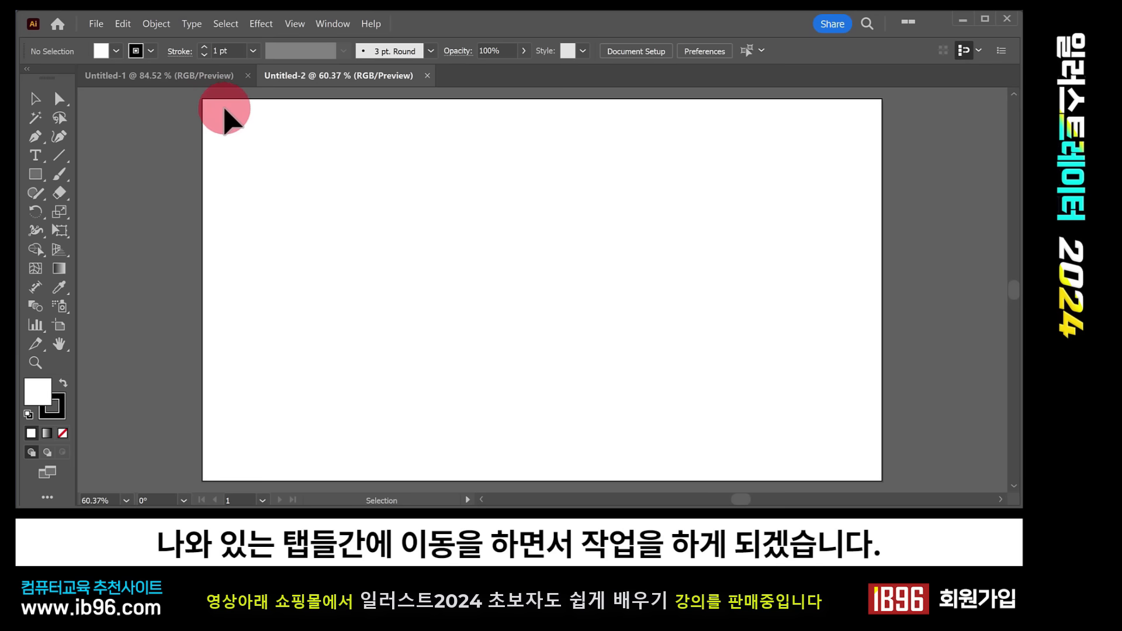
key("ctrl+w")
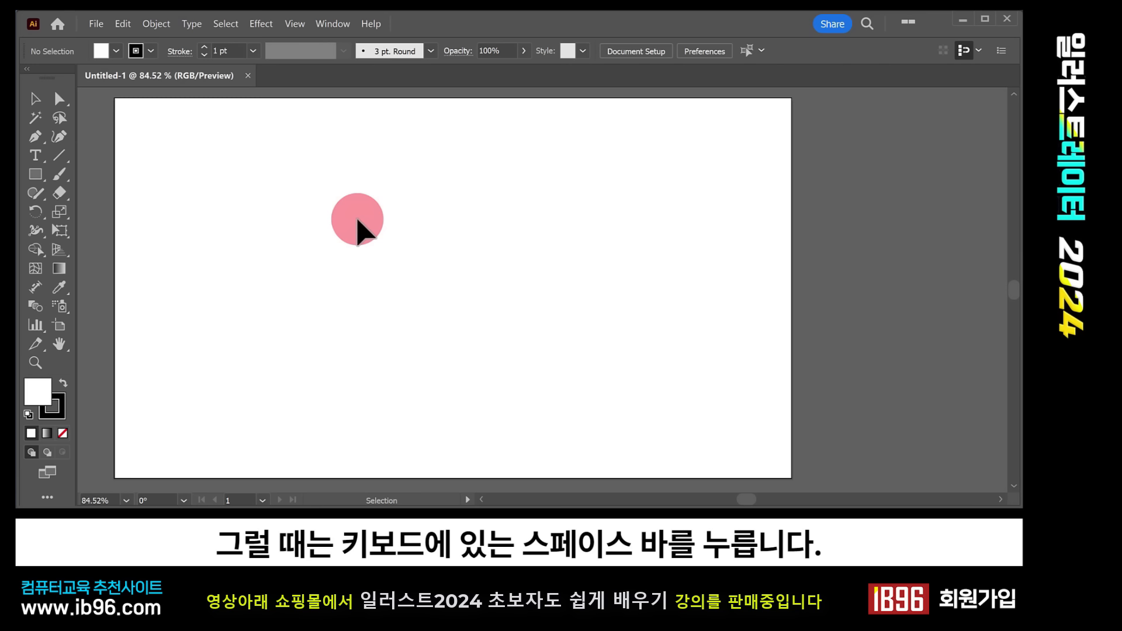
Step: Pan the artboard slightly with the temporary Hand tool, first from the Selection tool and again with the Rotate tool active
key("space")
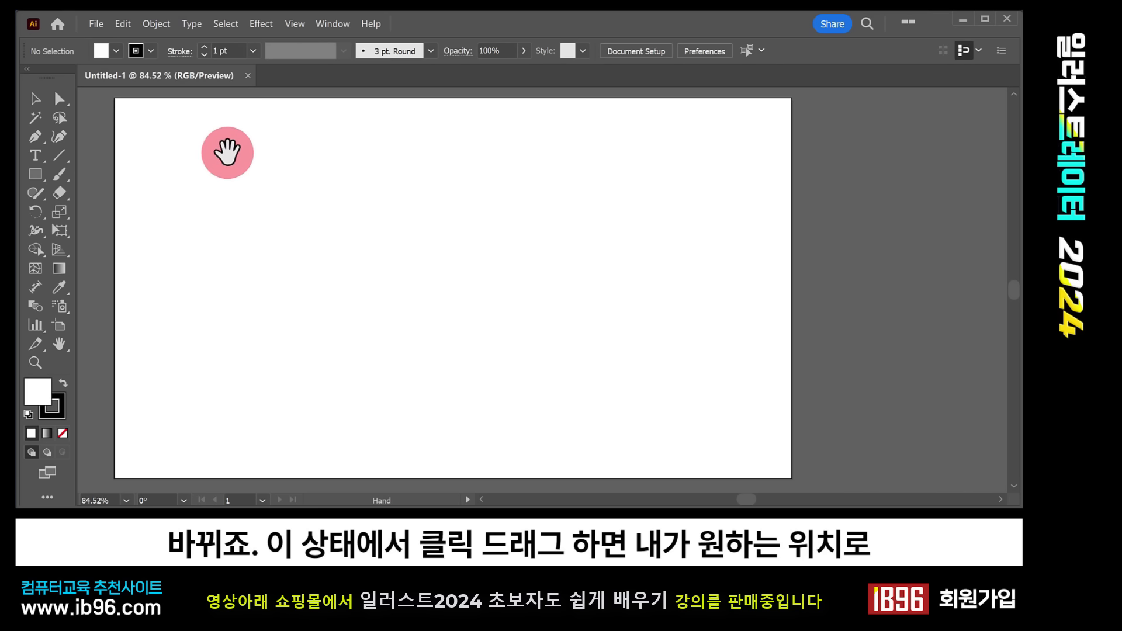
left_click_drag(228, 153, 190, 167)
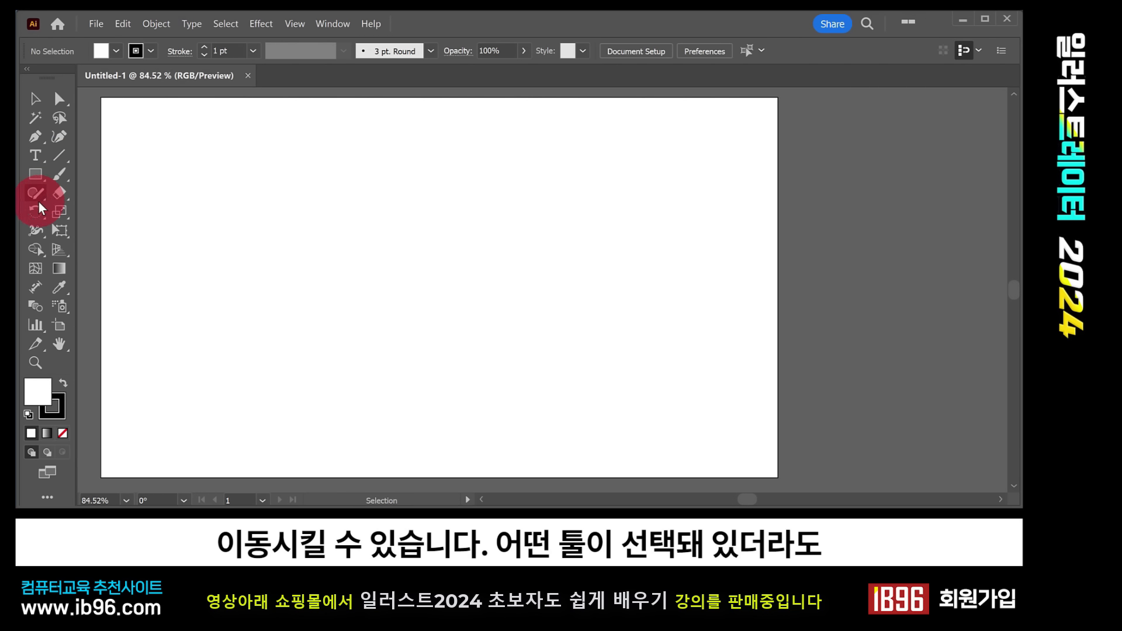
left_click(38, 213)
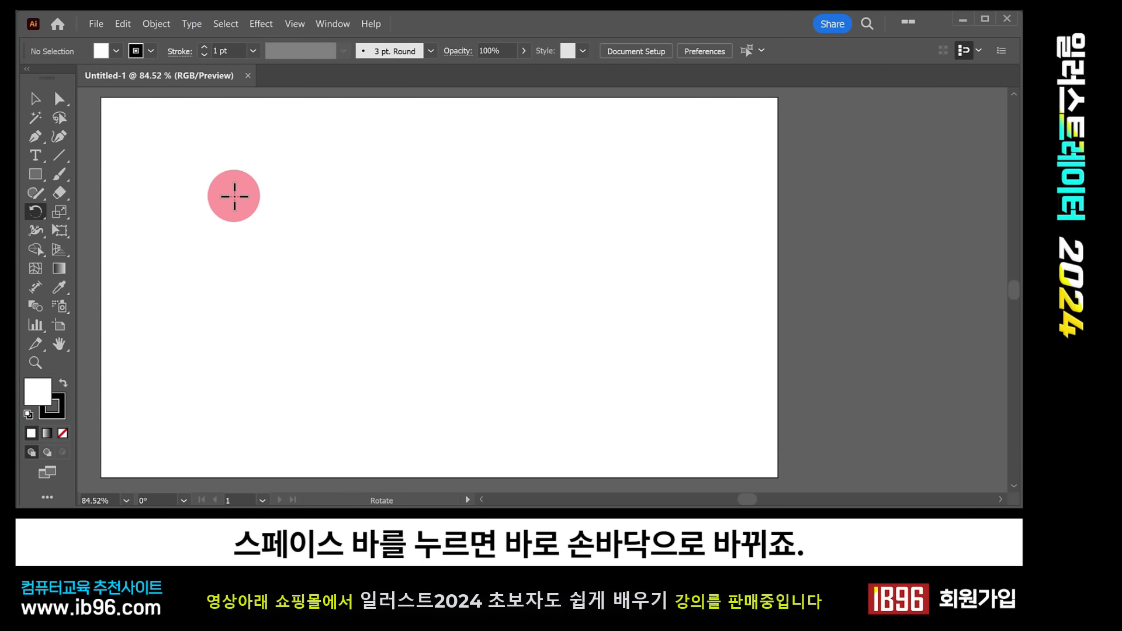
key("space")
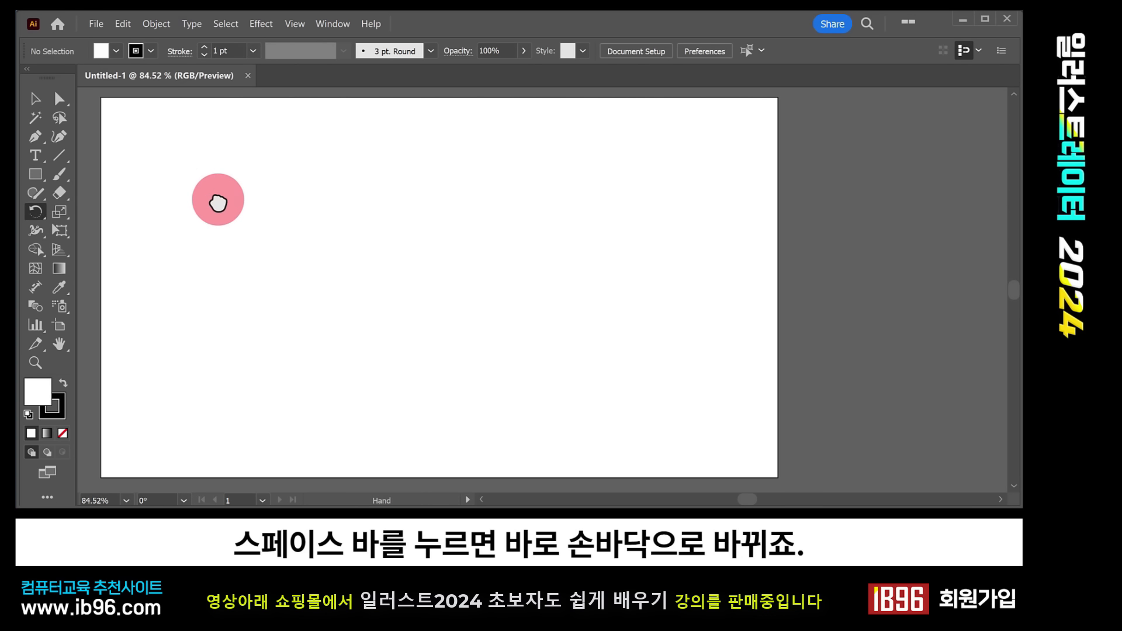
left_click_drag(218, 202, 132, 162)
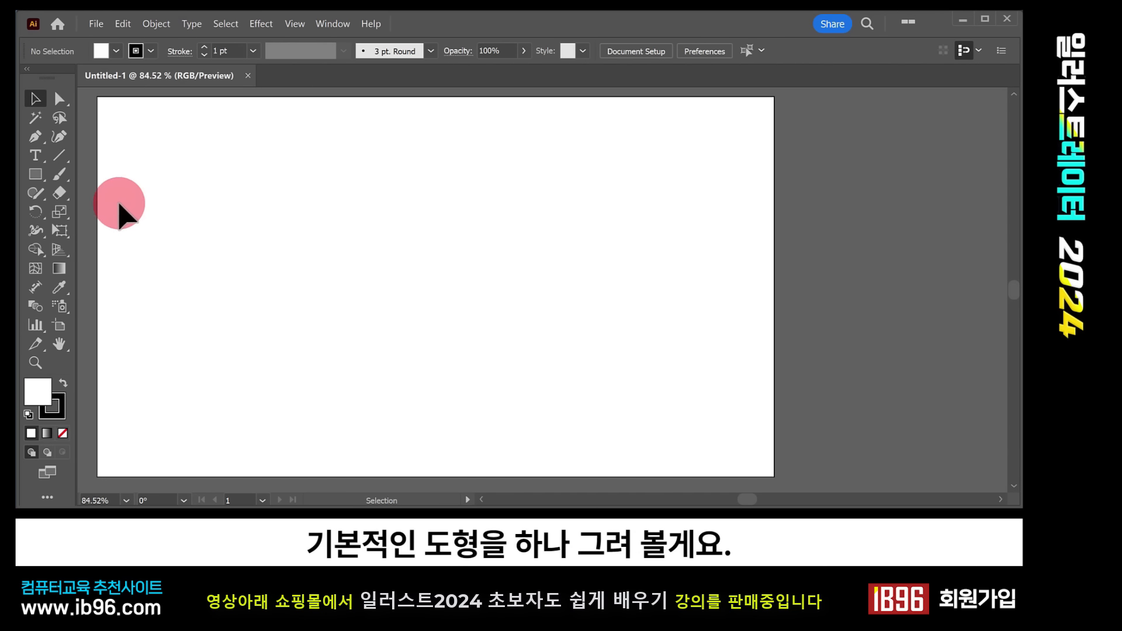
Step: Draw a small rectangle in the upper left area of the artboard and deselect it
left_click(35, 173)
left_click_drag(171, 181, 263, 258)
left_click(35, 99)
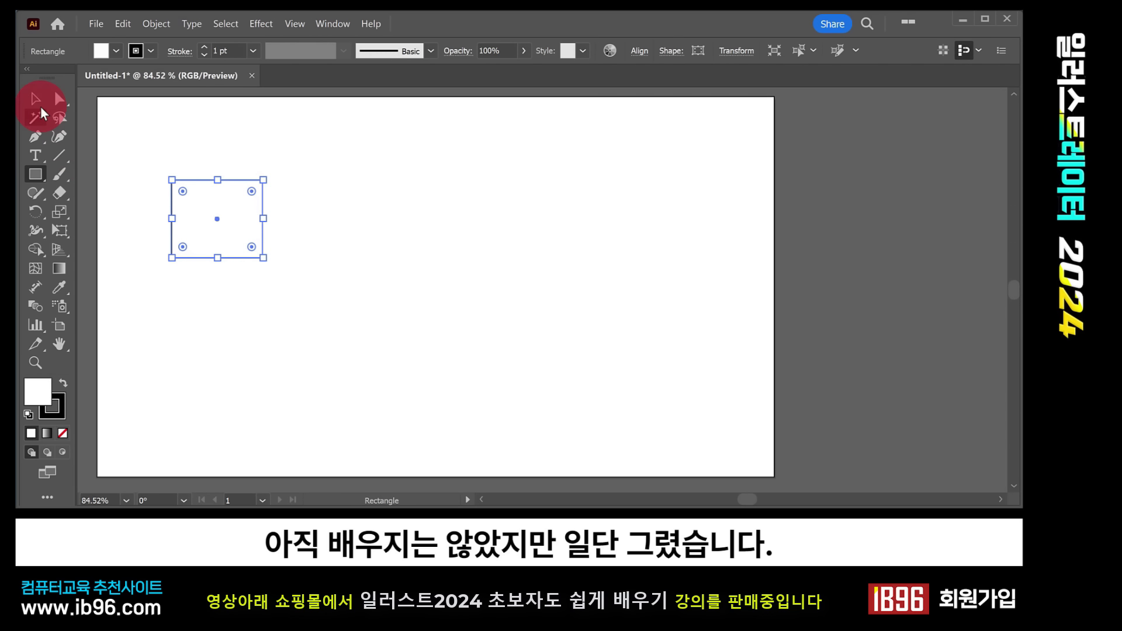
left_click(302, 225)
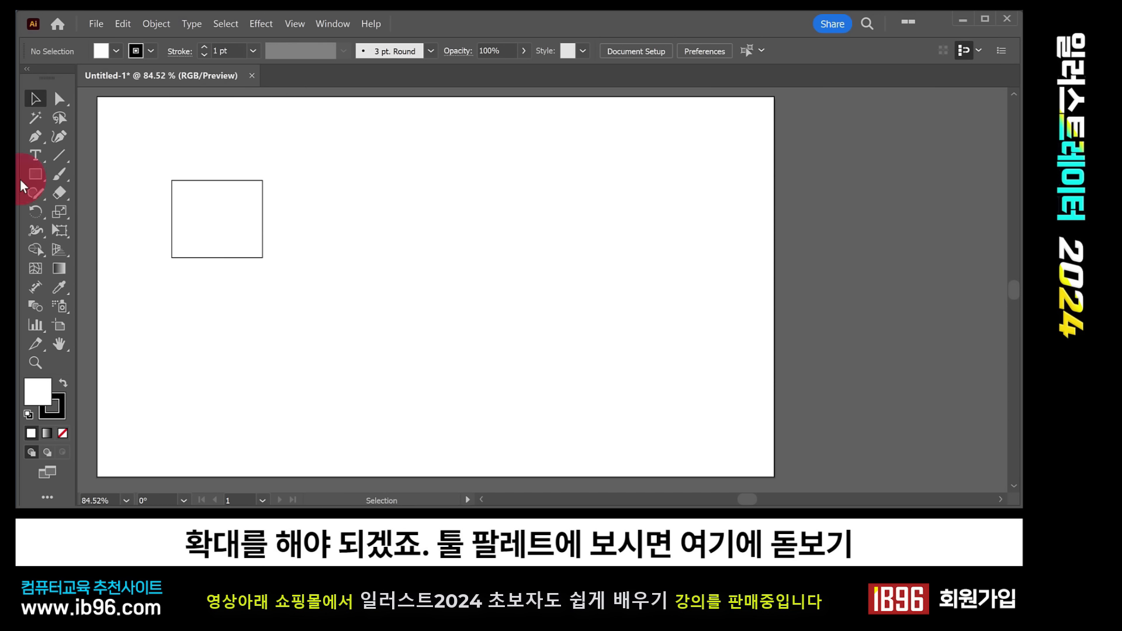
Step: Zoom in on the rectangle to 200% with the Zoom tool and pan it toward the left of the view
left_click(34, 363)
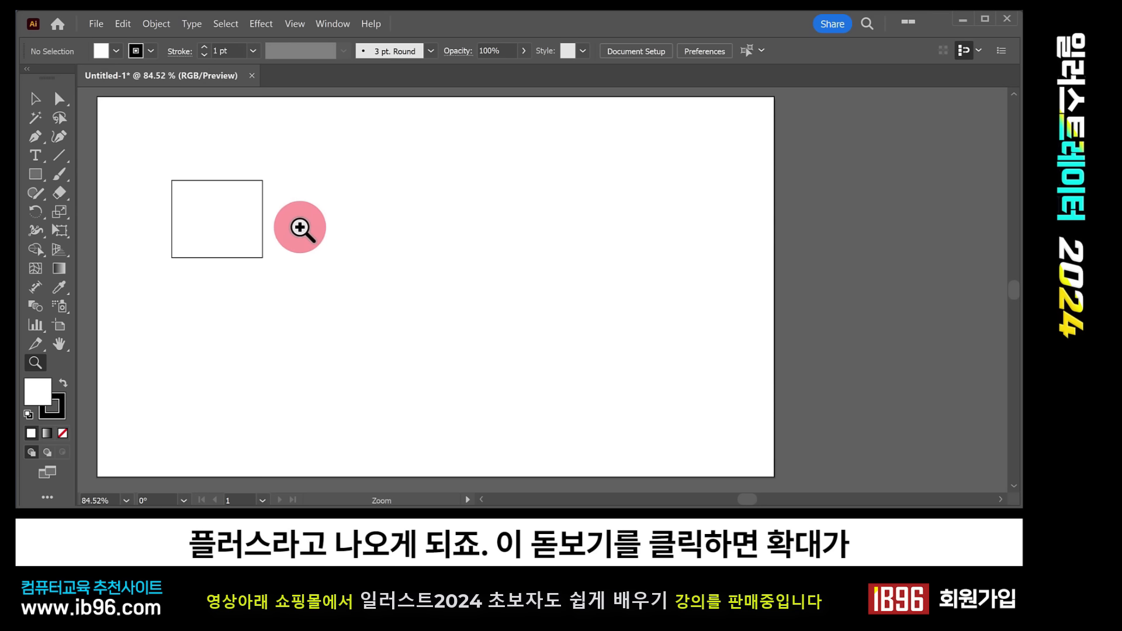
left_click(300, 228)
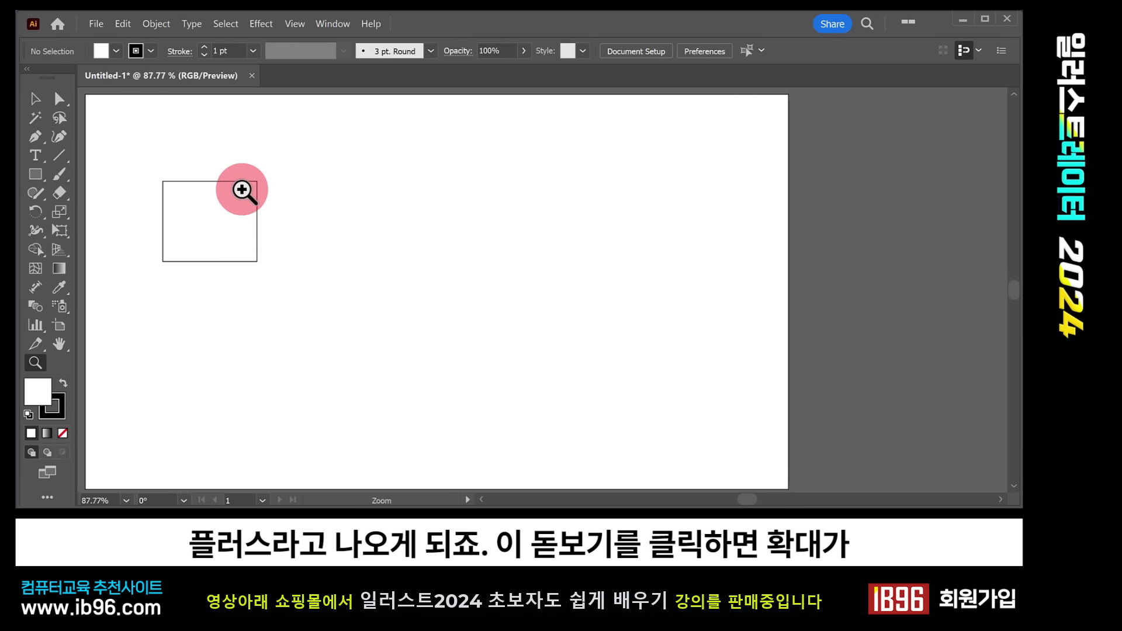
left_click(246, 244)
left_click(537, 286)
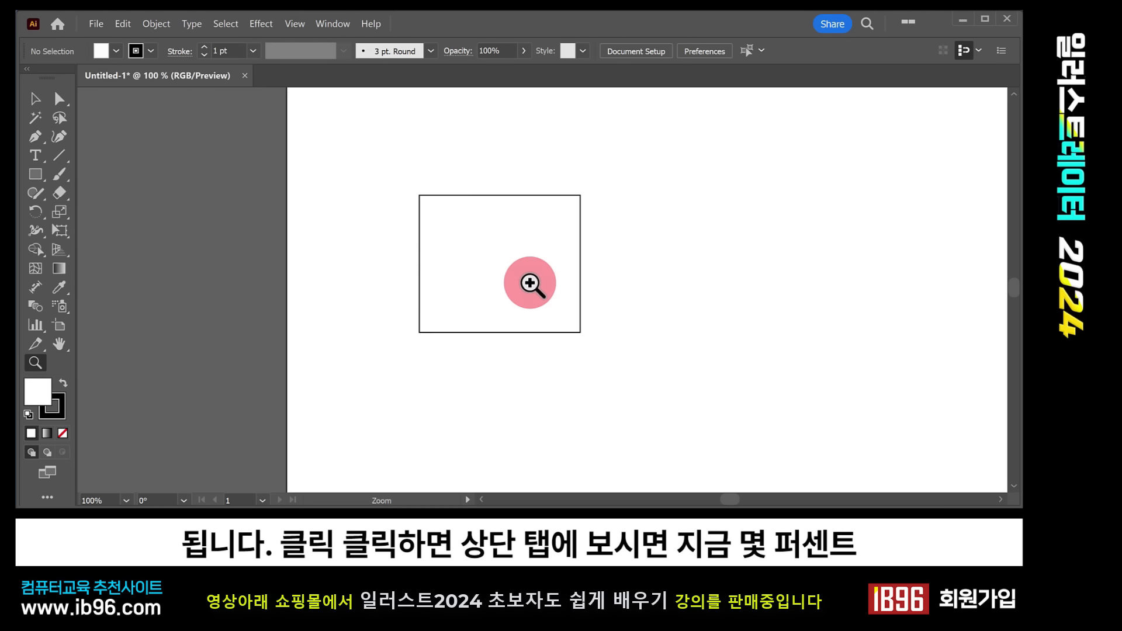
left_click(513, 276)
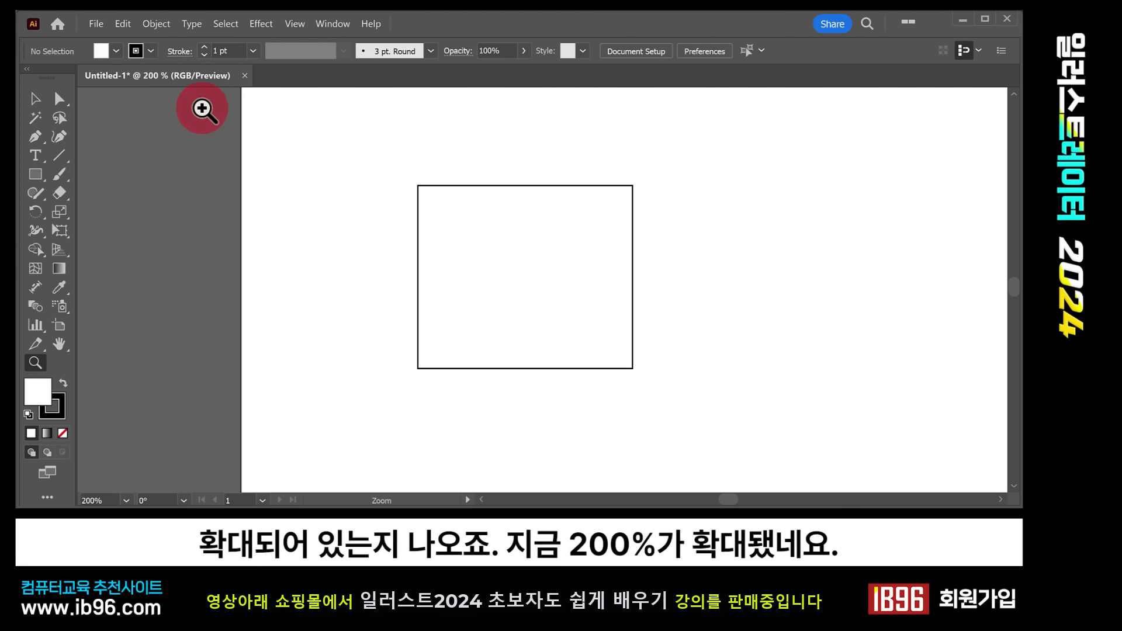
left_click_drag(451, 231, 300, 228)
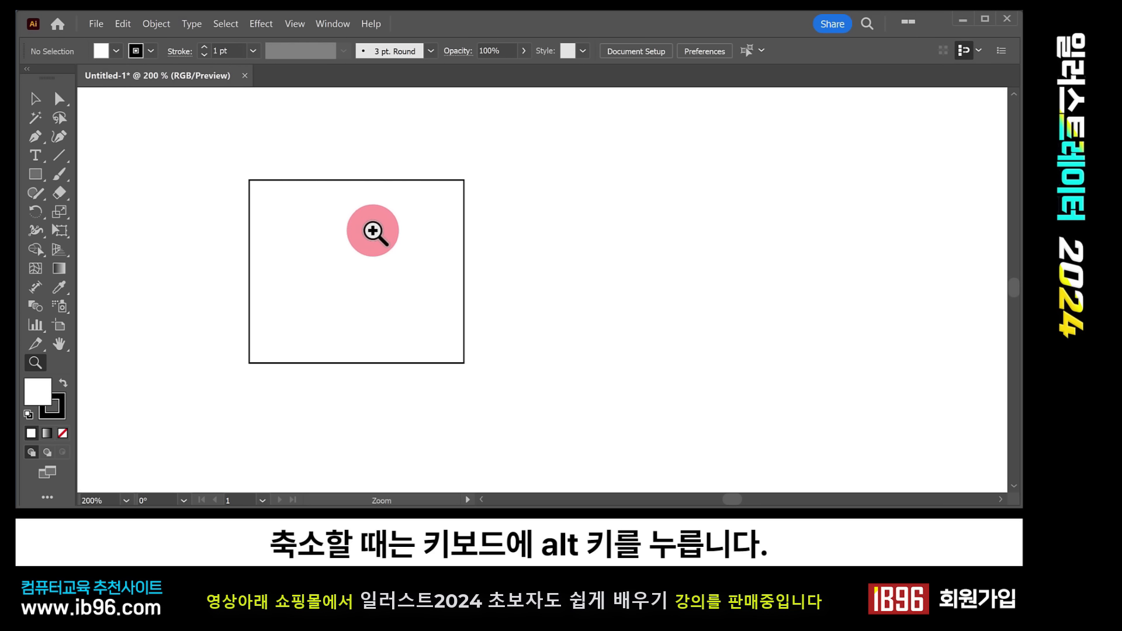
Step: Zoom out in stages from the rectangle to 66.67%, panning the artboard back into view between stages
key("alt")
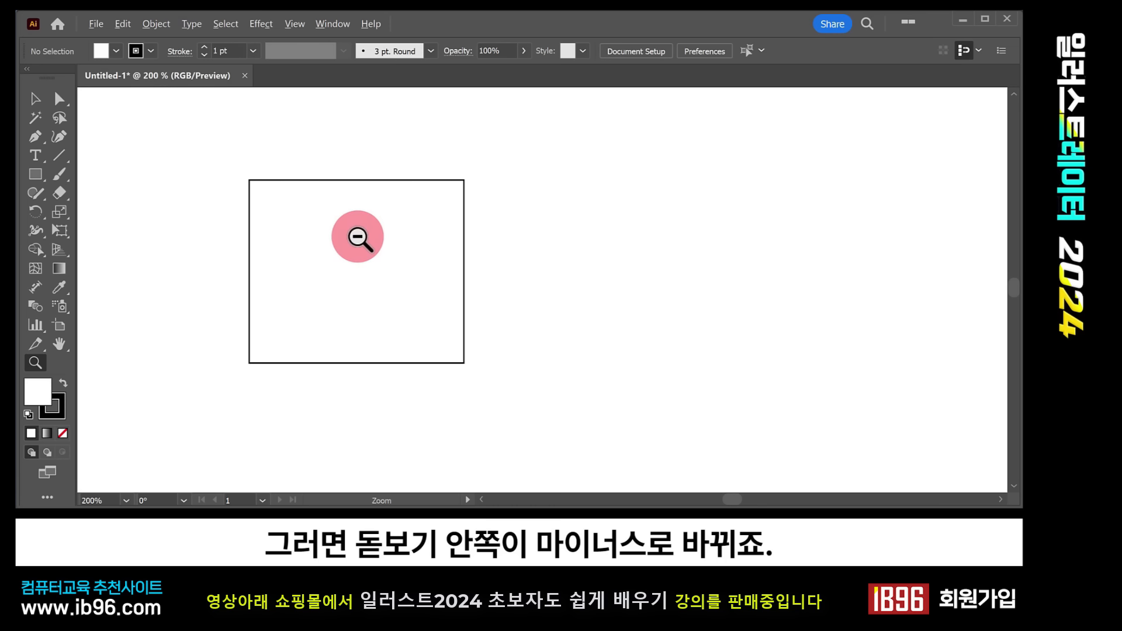
left_click(358, 237, "alt")
left_click(504, 297, "alt")
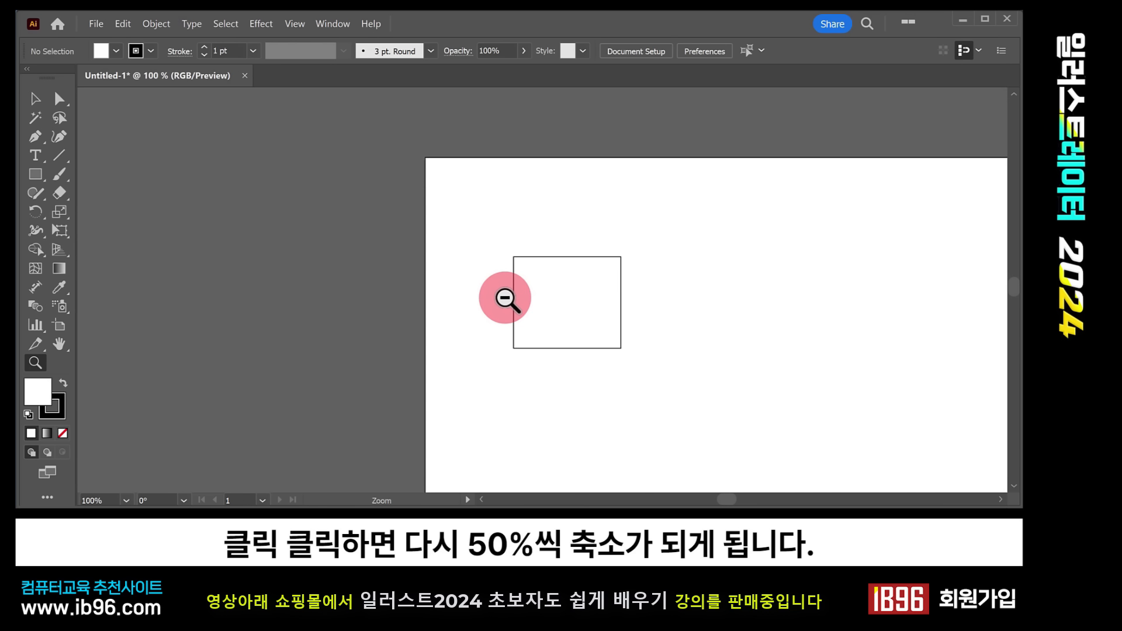
key("space")
left_click_drag(587, 316, 263, 253)
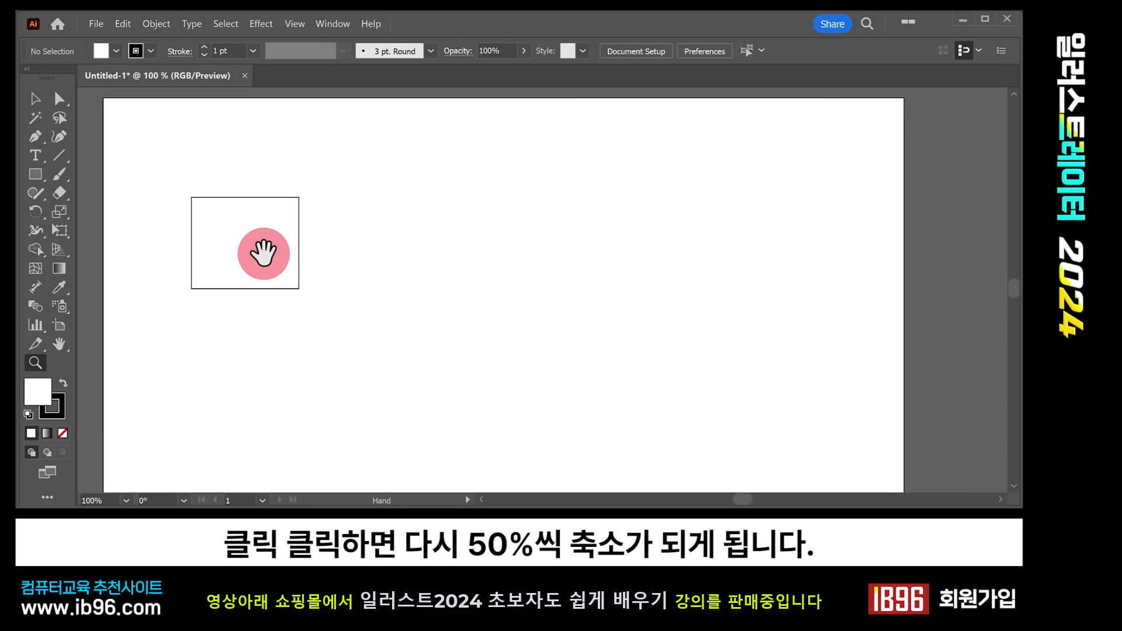
key("alt")
left_click(251, 239, "alt")
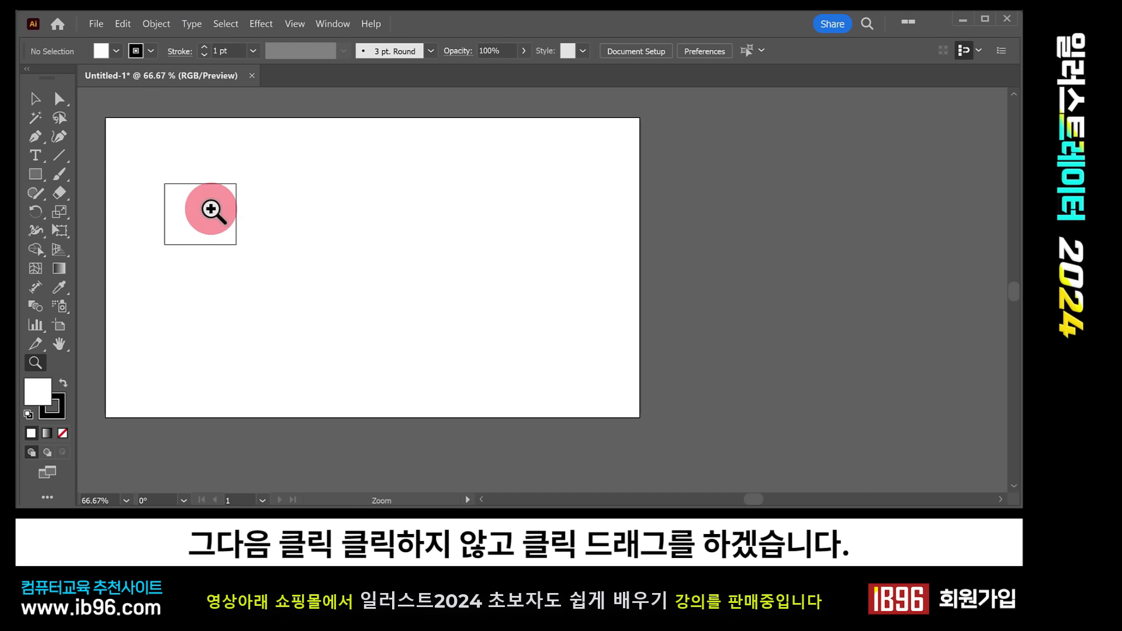
Step: Zoom continuously in and out around the rectangle with the Zoom tool, then return to the Selection tool
left_click_drag(200, 210, 262, 245)
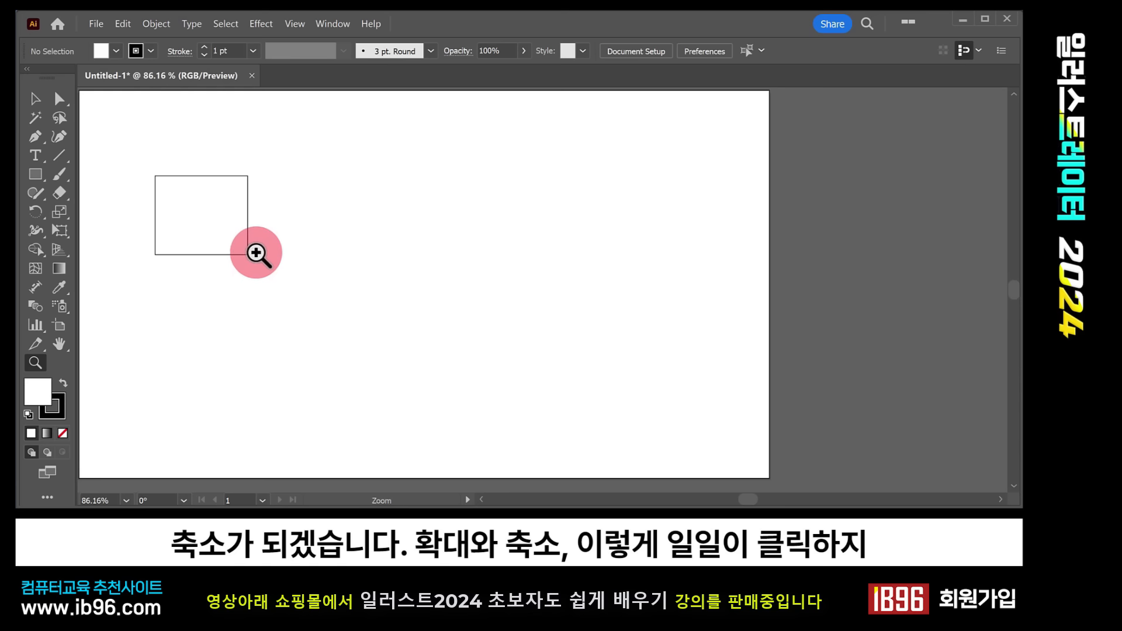
left_click_drag(218, 205, 321, 224)
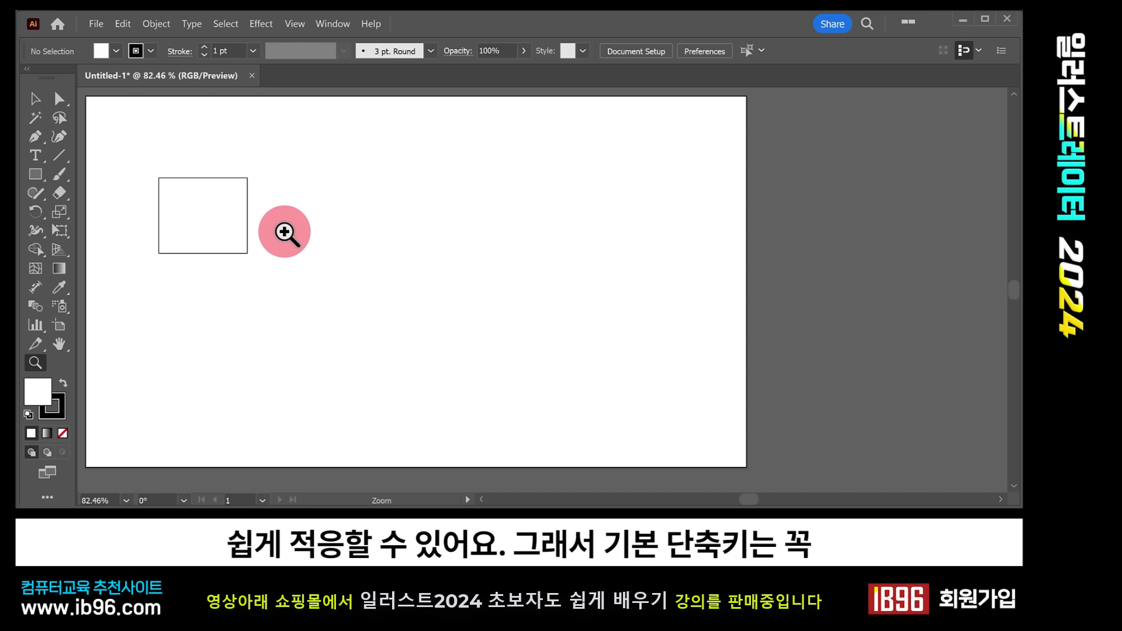
key("v")
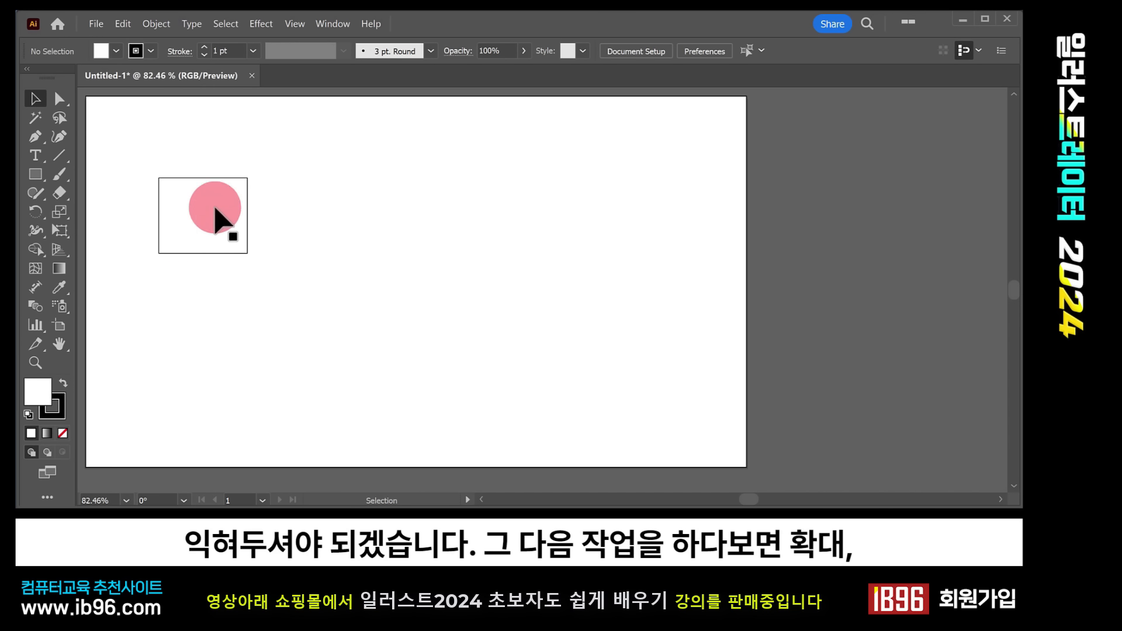
Step: Alternate between the Eraser, Zoom and Type tools, zooming slightly on the rectangle in between, and finish on the Selection tool
left_click(62, 99)
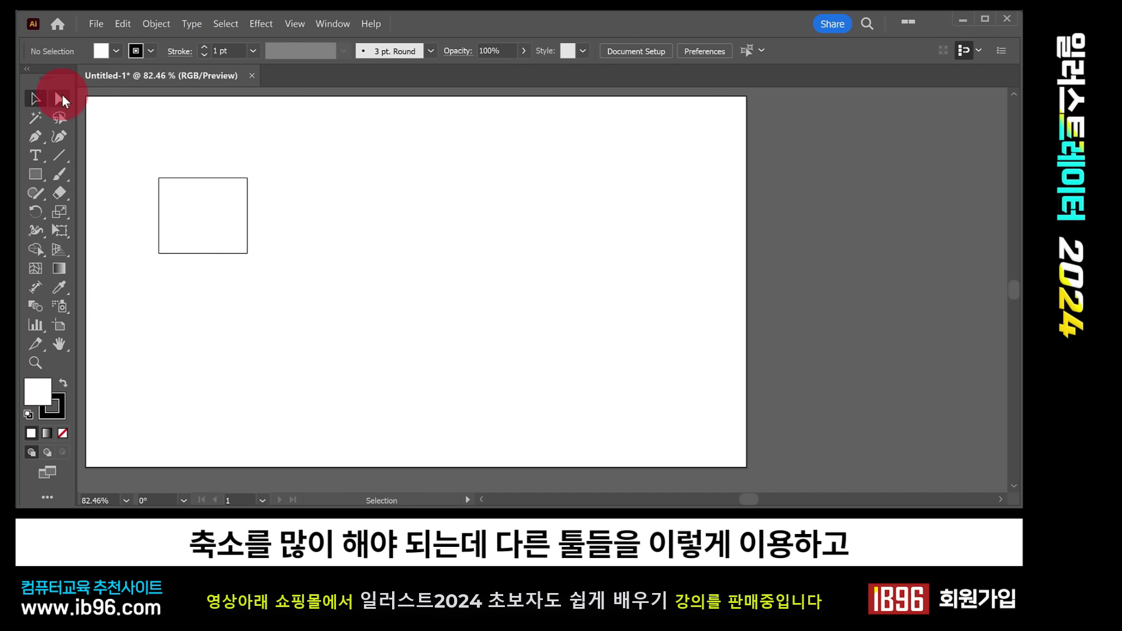
left_click(61, 191)
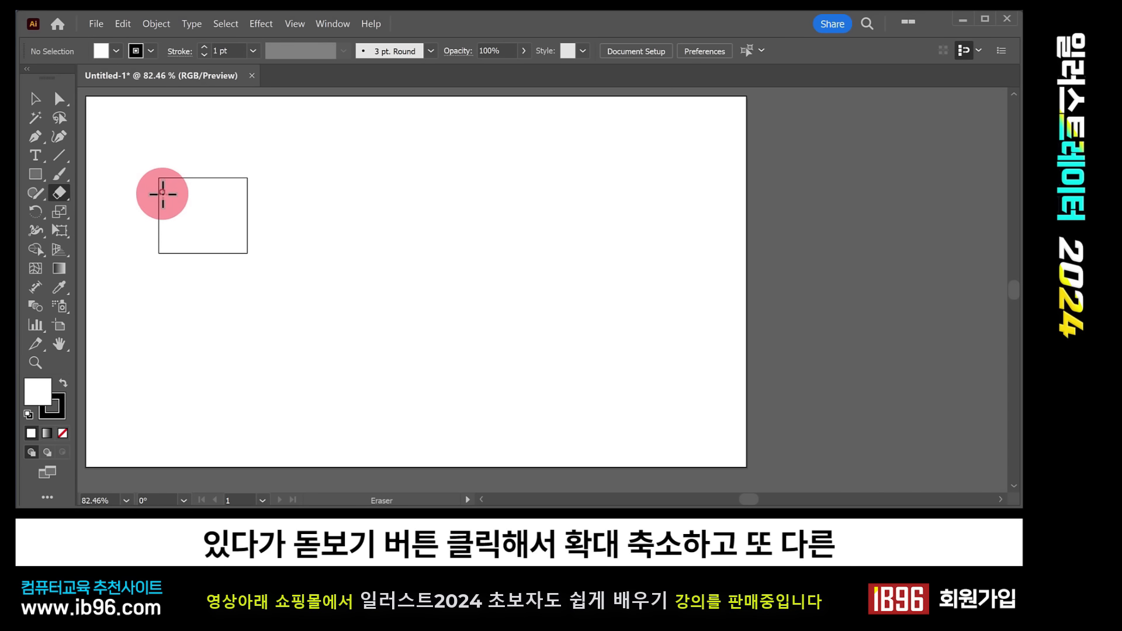
left_click(35, 361)
mouse_move(225, 229)
left_mouse_down()
mouse_move(256, 230)
mouse_move(225, 233)
left_mouse_up()
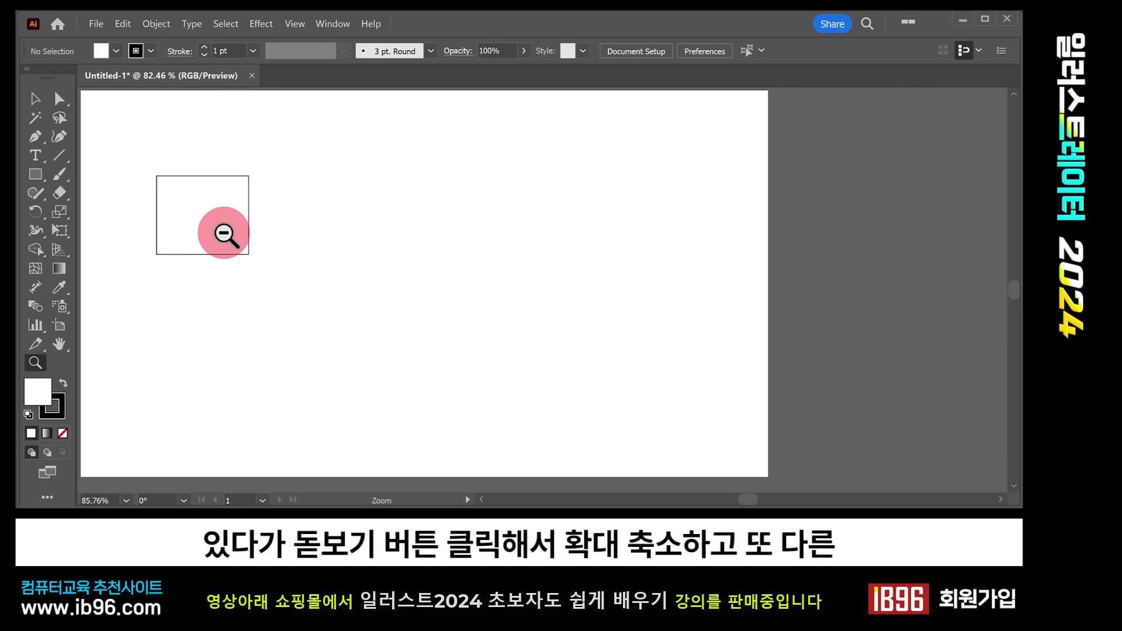
left_click(36, 156)
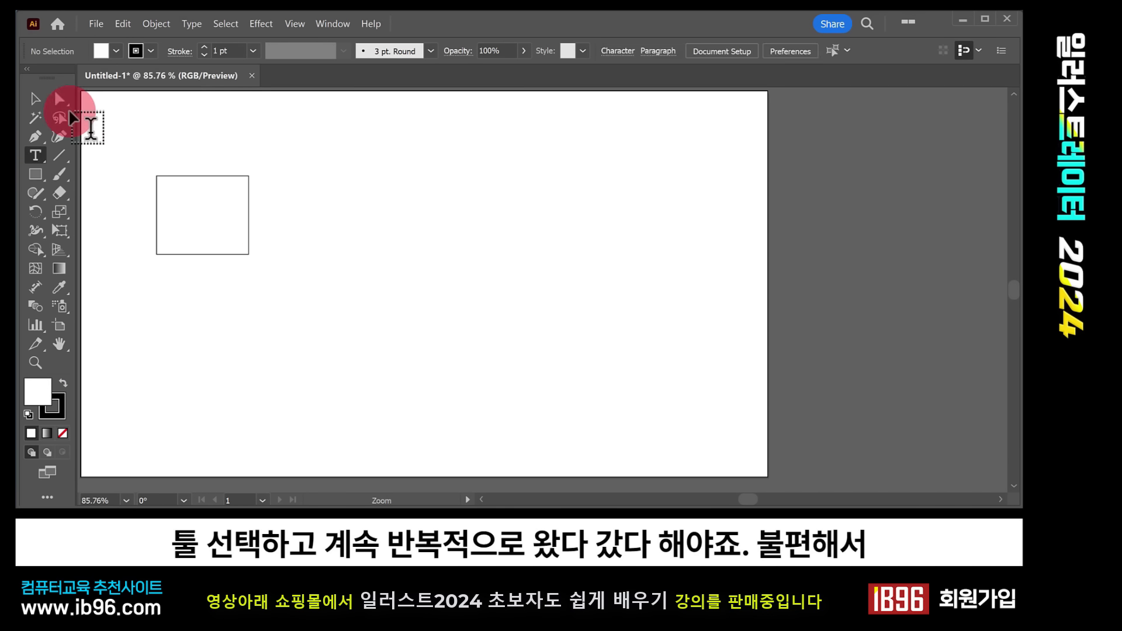
left_click(35, 100)
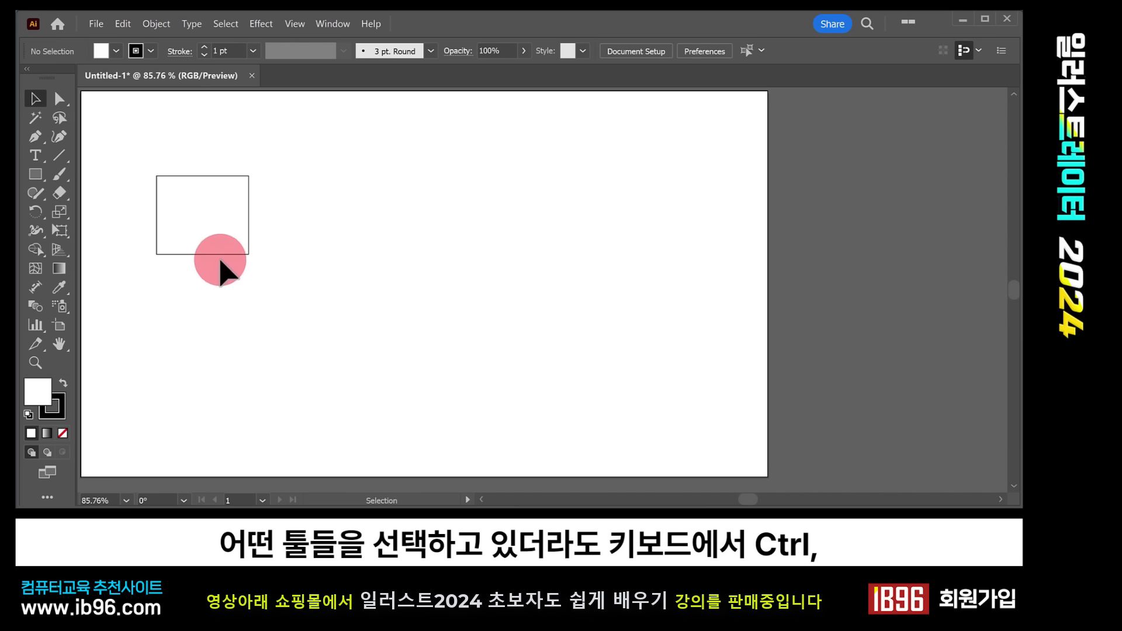
Step: Zoom in closely on the rectangle's lower right corner with the temporary Zoom tool while keeping the Selection tool active
key("ctrl+space")
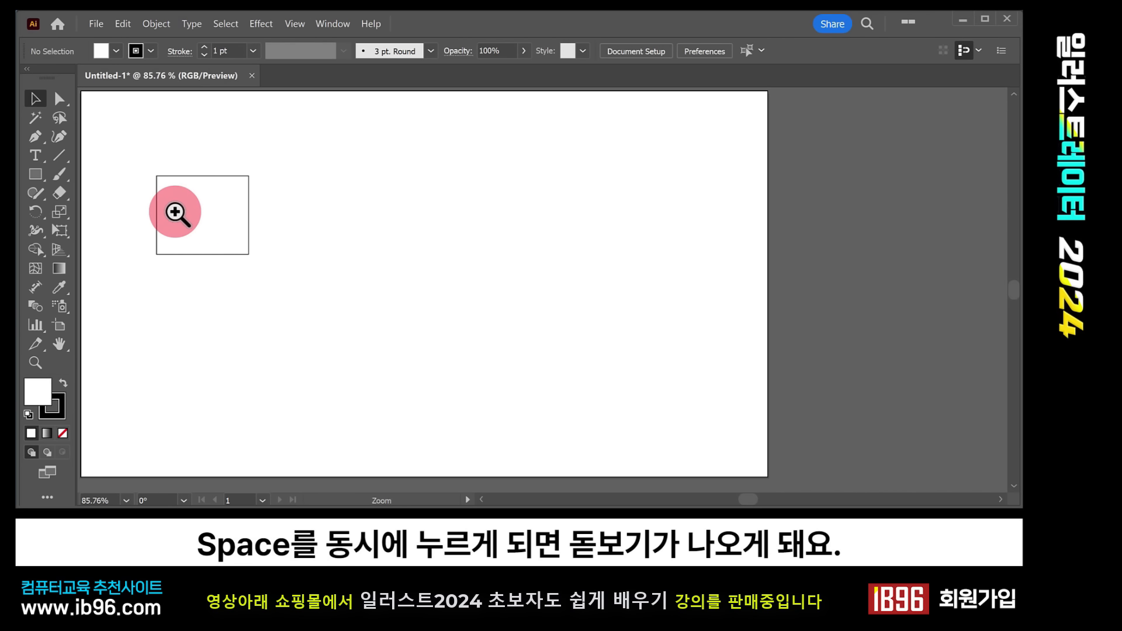
left_click_drag(175, 212, 156, 230)
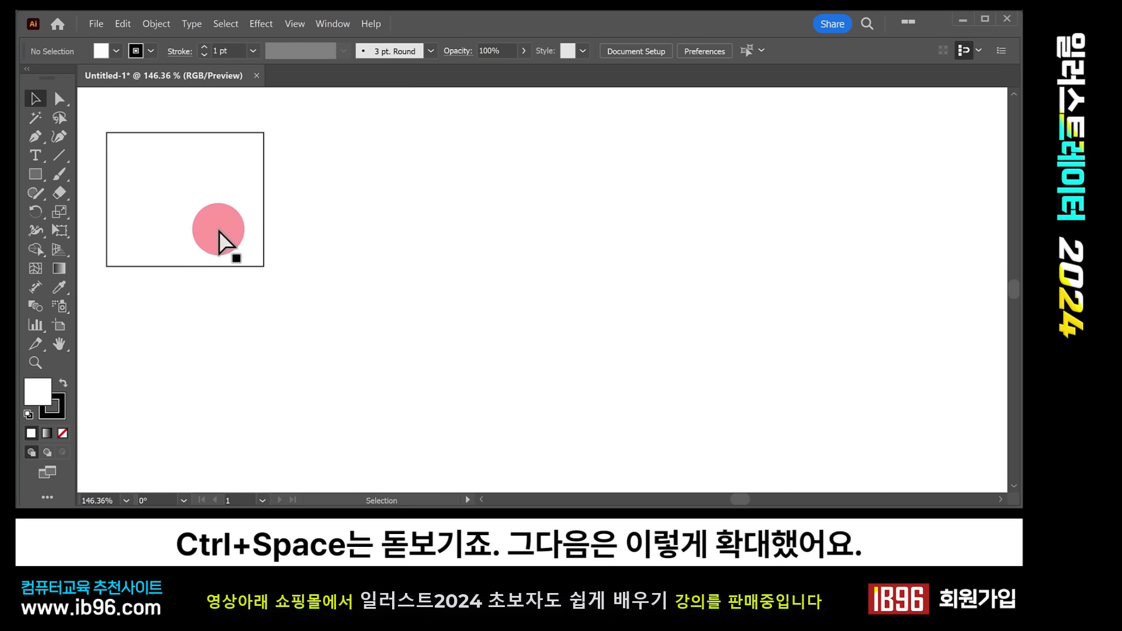
key("ctrl+space")
left_click_drag(206, 223, 421, 388)
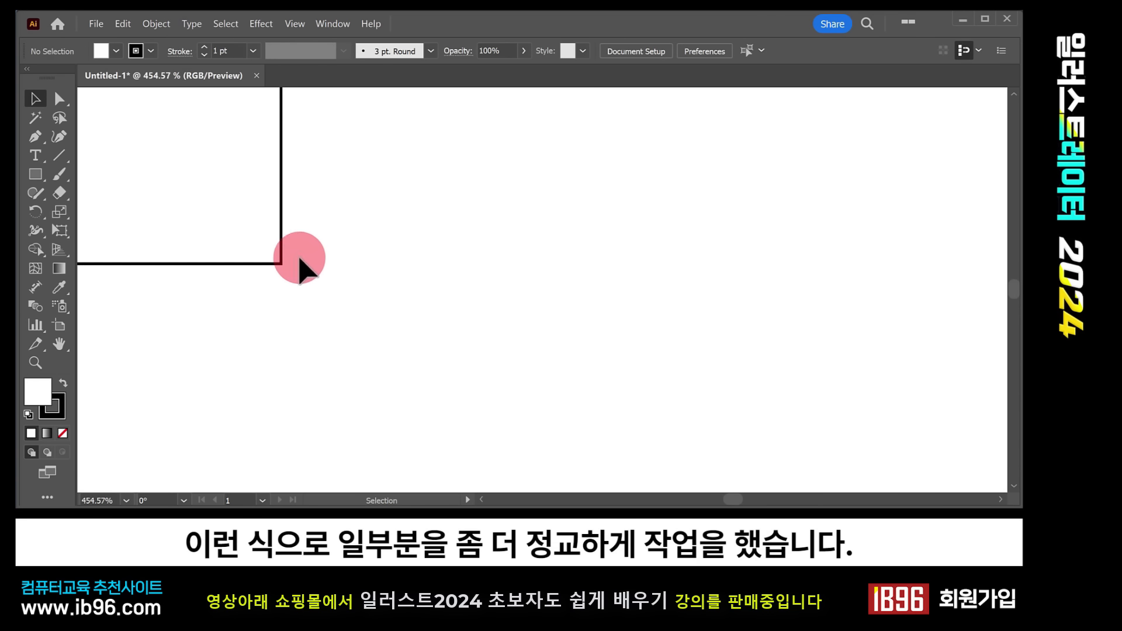
Step: Fit the artboard to the window using the Hand tool, pan it left, and return to the Selection tool
double_click(58, 347)
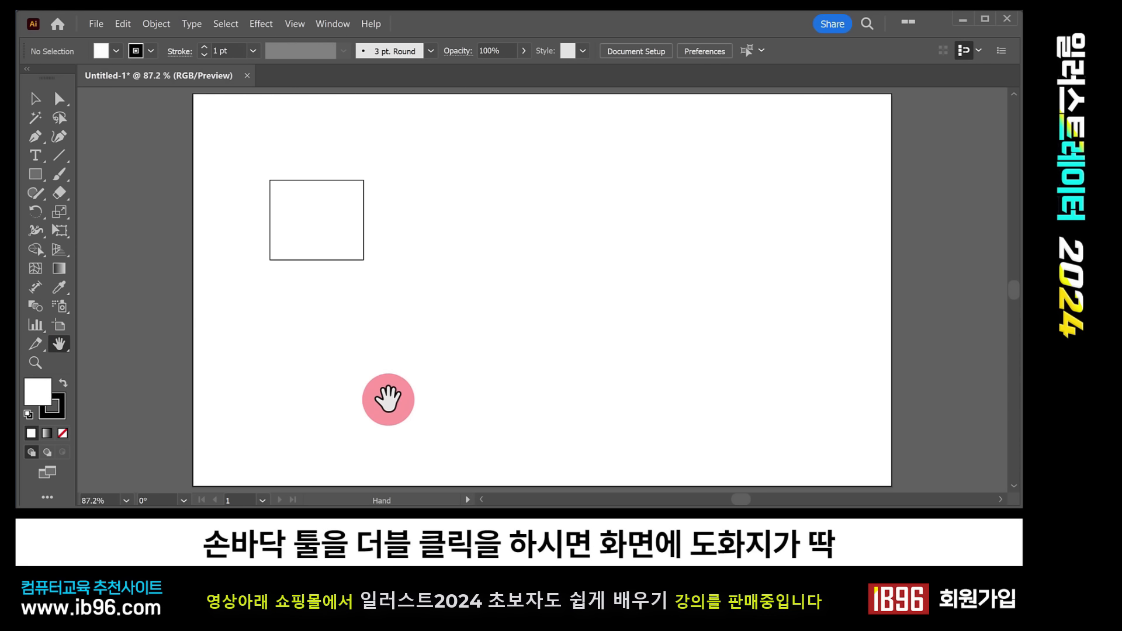
left_click_drag(380, 368, 285, 367)
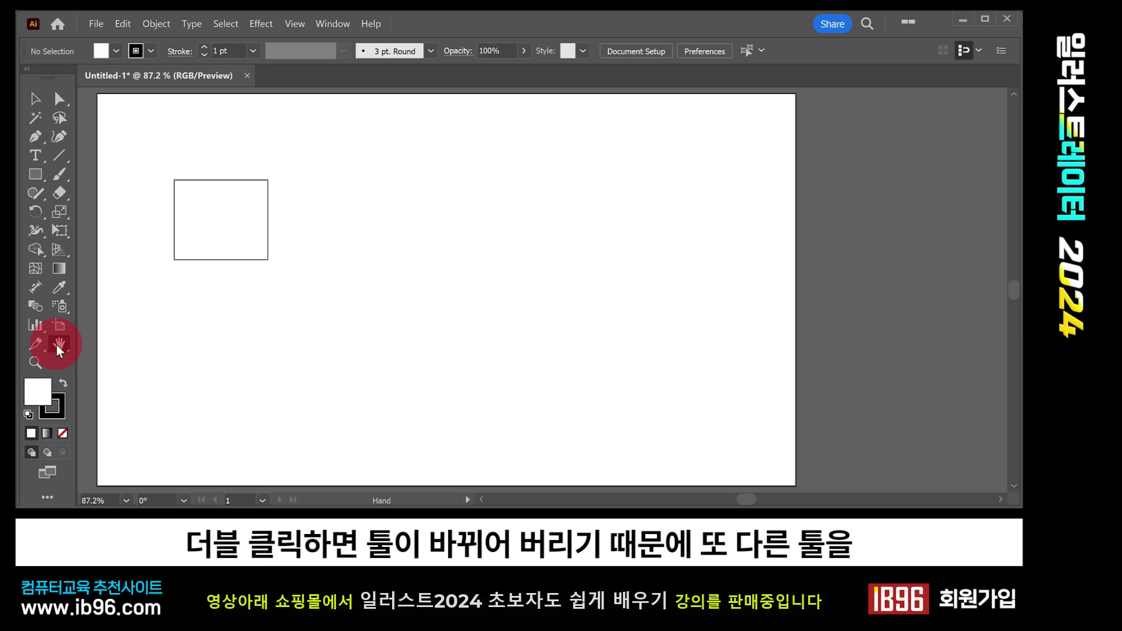
left_click(35, 100)
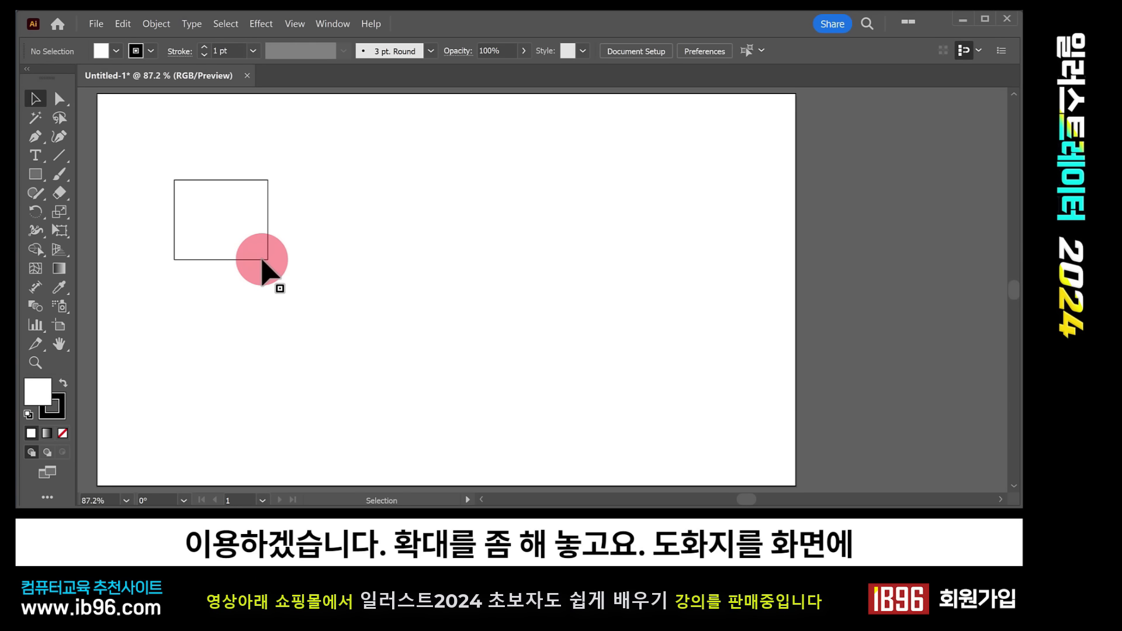
Step: Zoom in on the area below the rectangle and fit the artboard in the window again without changing tools
key("ctrl+space")
left_click_drag(214, 304, 350, 318)
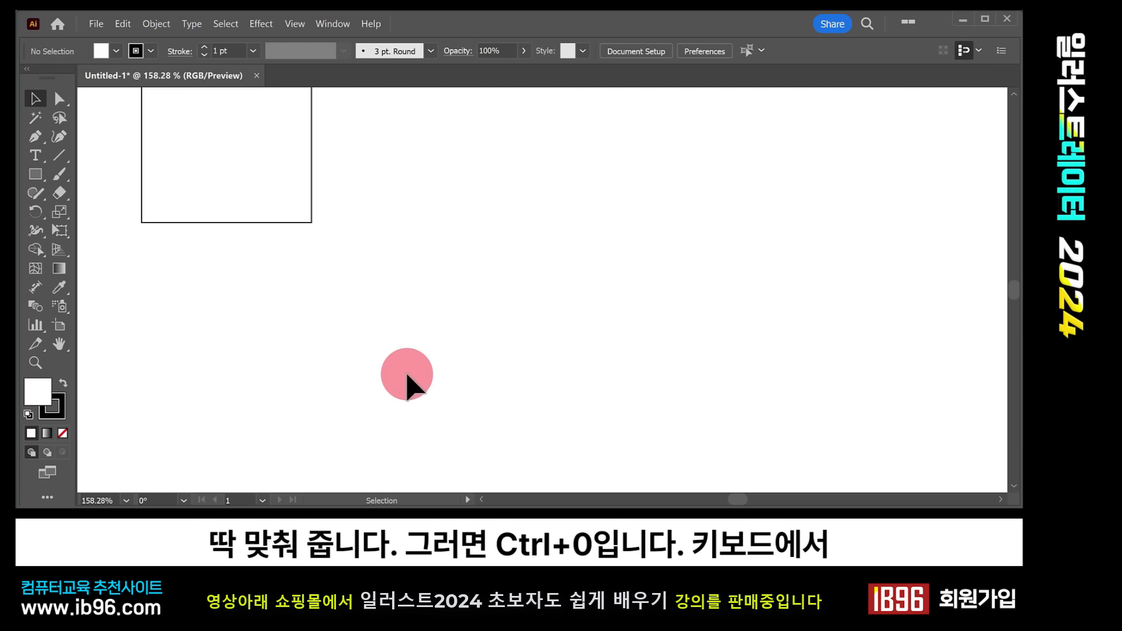
key("ctrl+0")
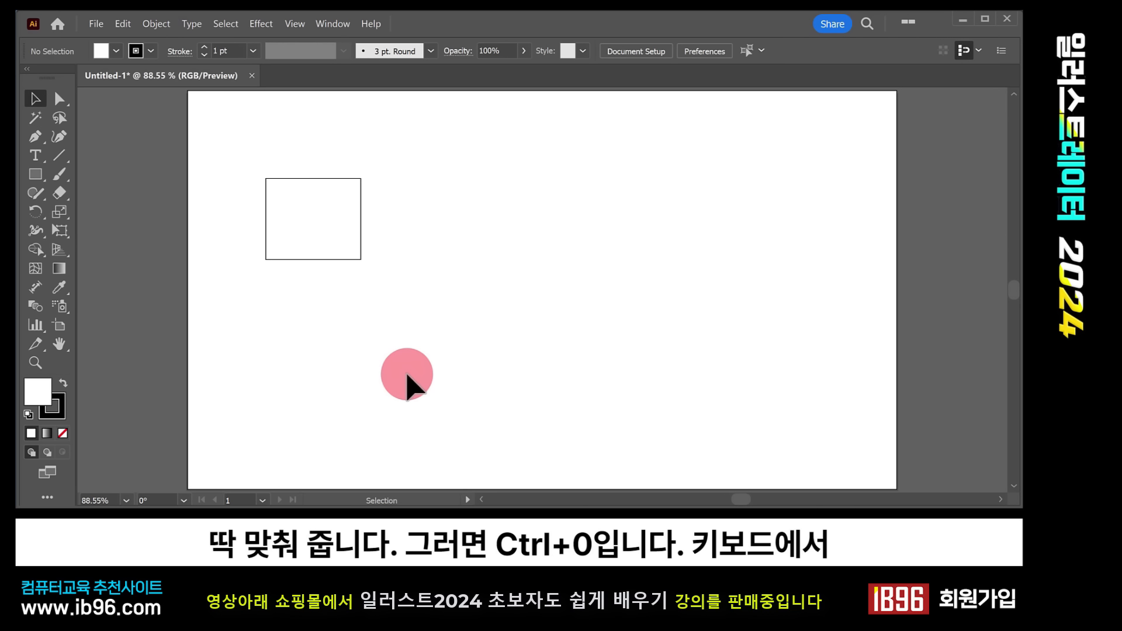
Step: Display the document at 100% actual size and pan the artboard to the left
scroll(431, 333, "right", 3)
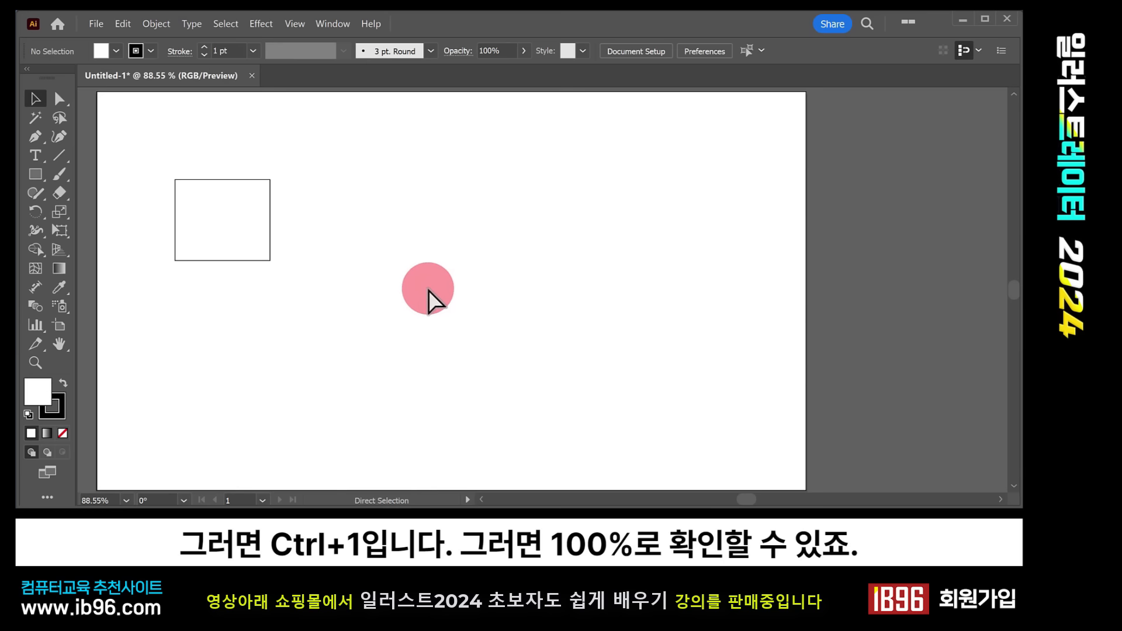
key("ctrl+1")
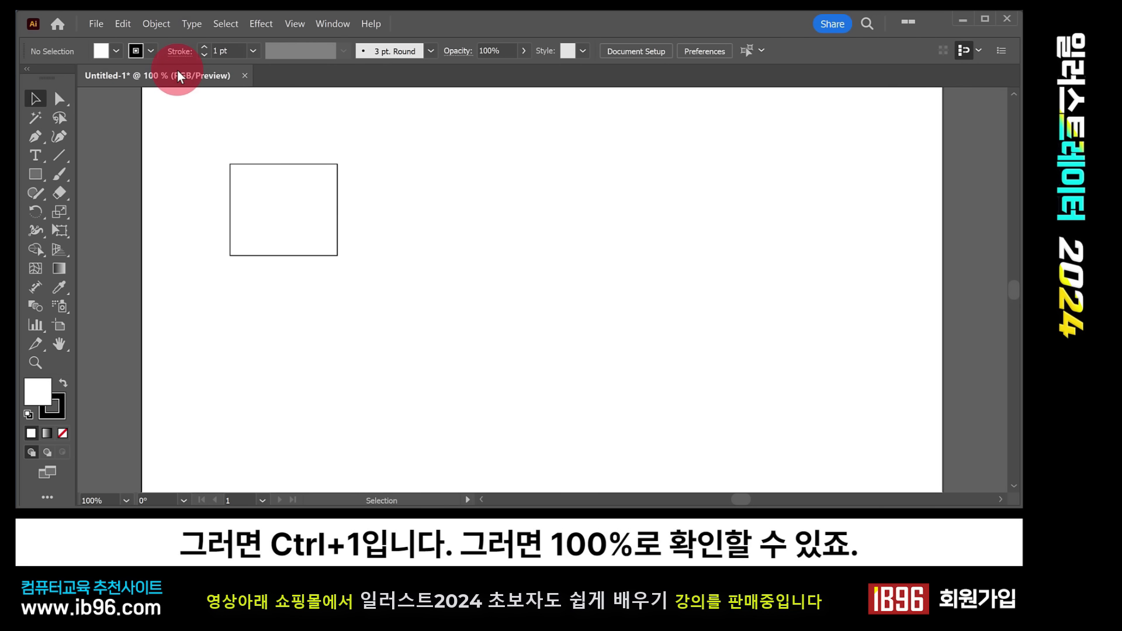
left_click_drag(319, 145, 280, 143)
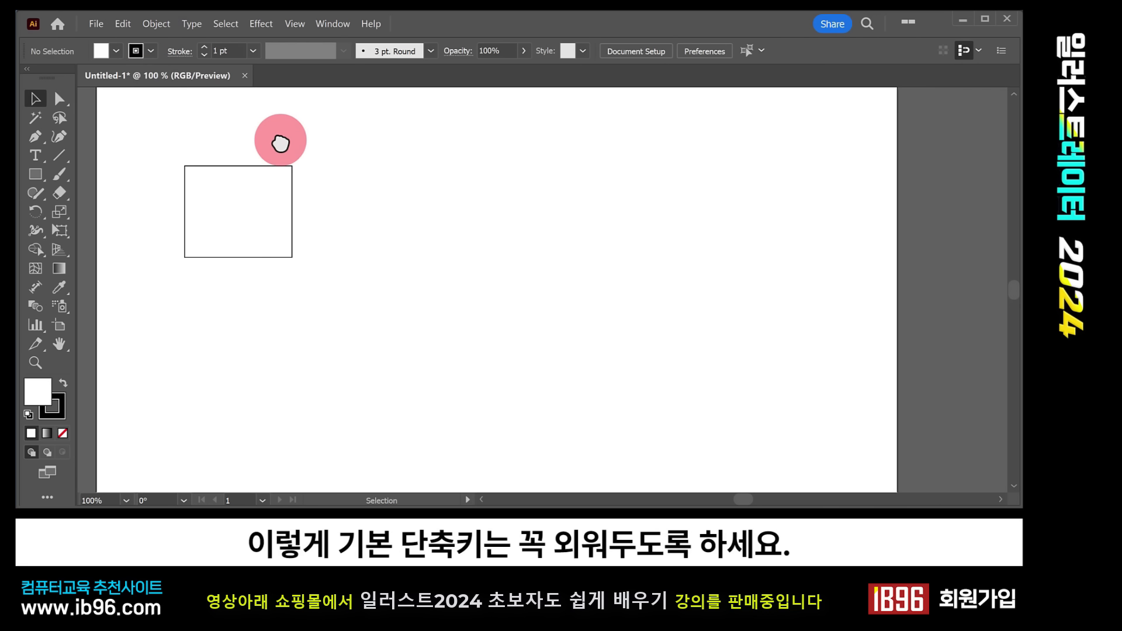
Step: Undo the drawn rectangle and look through the hidden Direct Selection, Type and shape tools, picking the Rounded Rectangle Tool
key("ctrl+z")
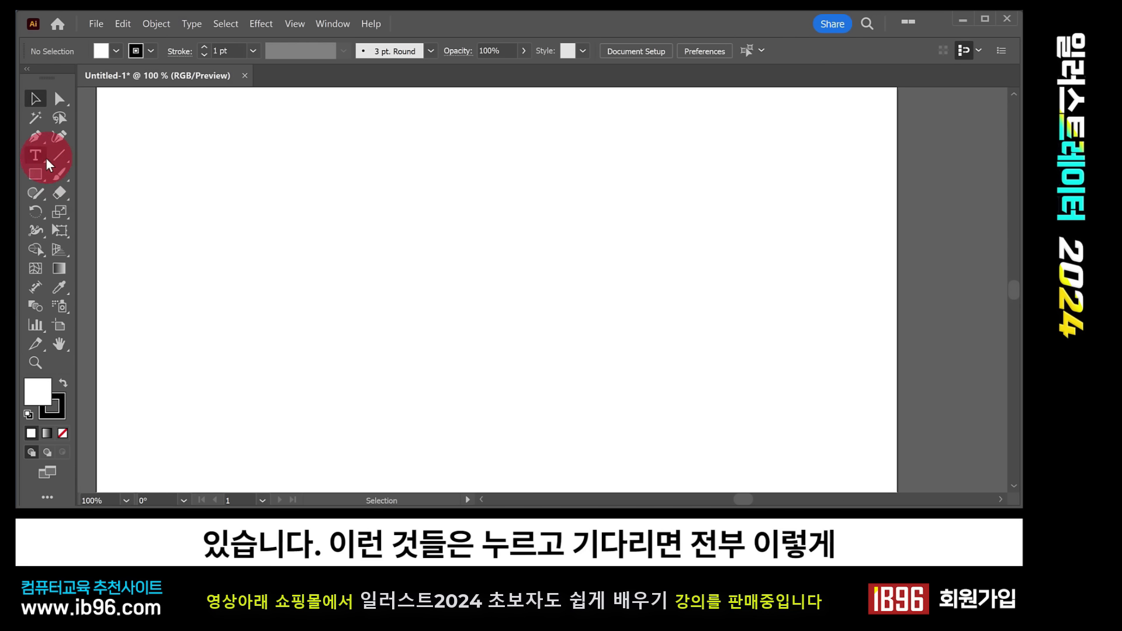
left_click(39, 175)
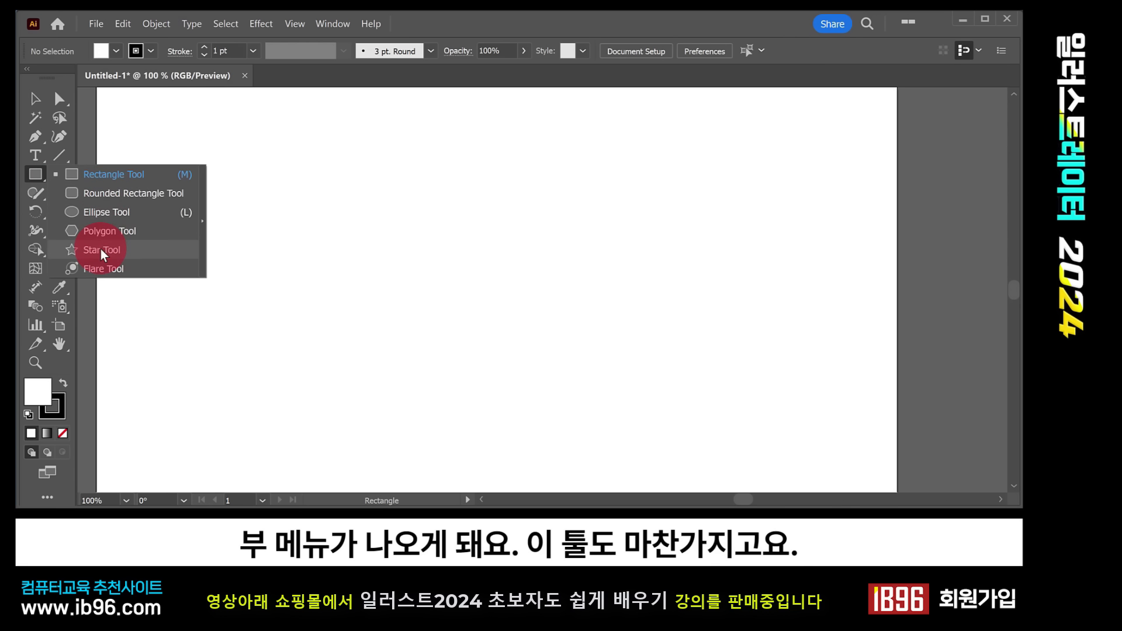
left_click(62, 100)
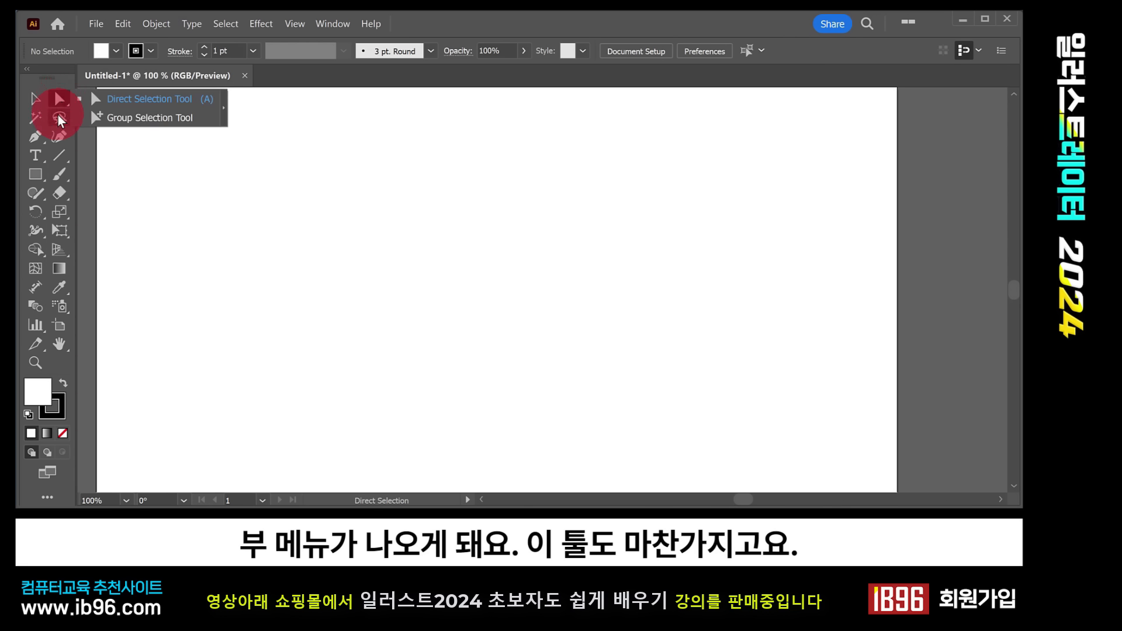
left_click(38, 157)
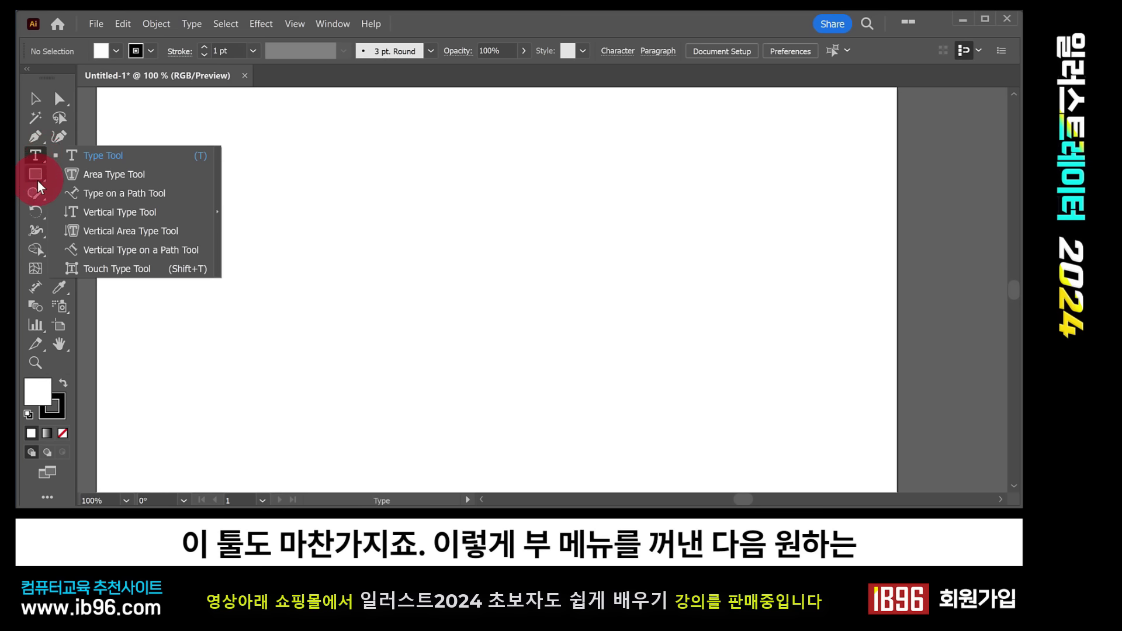
left_click(37, 182)
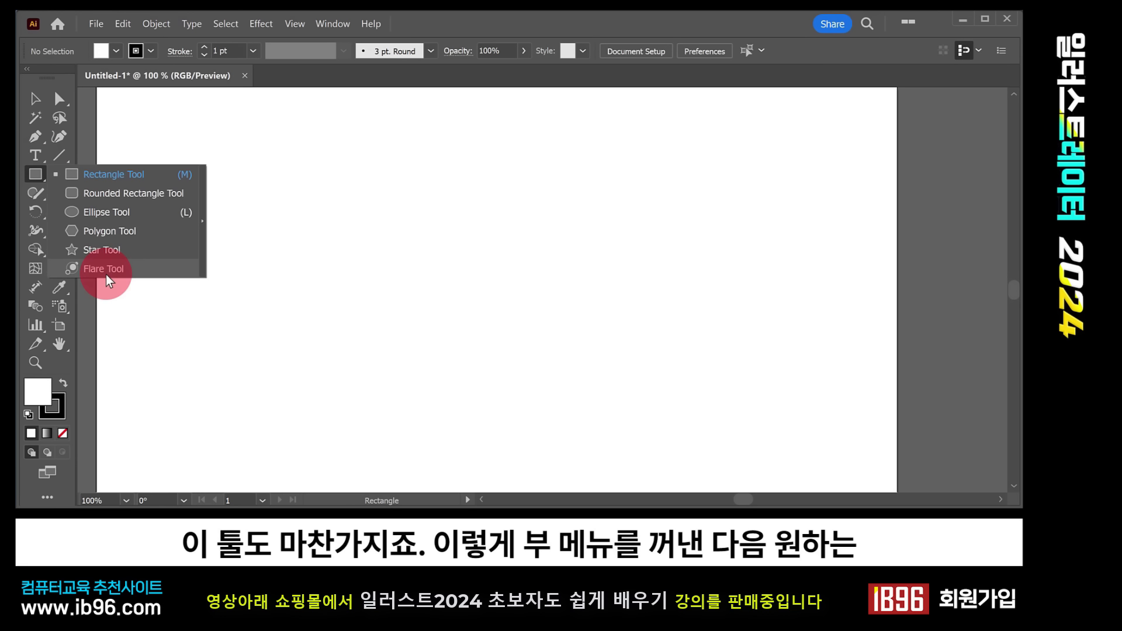
left_click(103, 195)
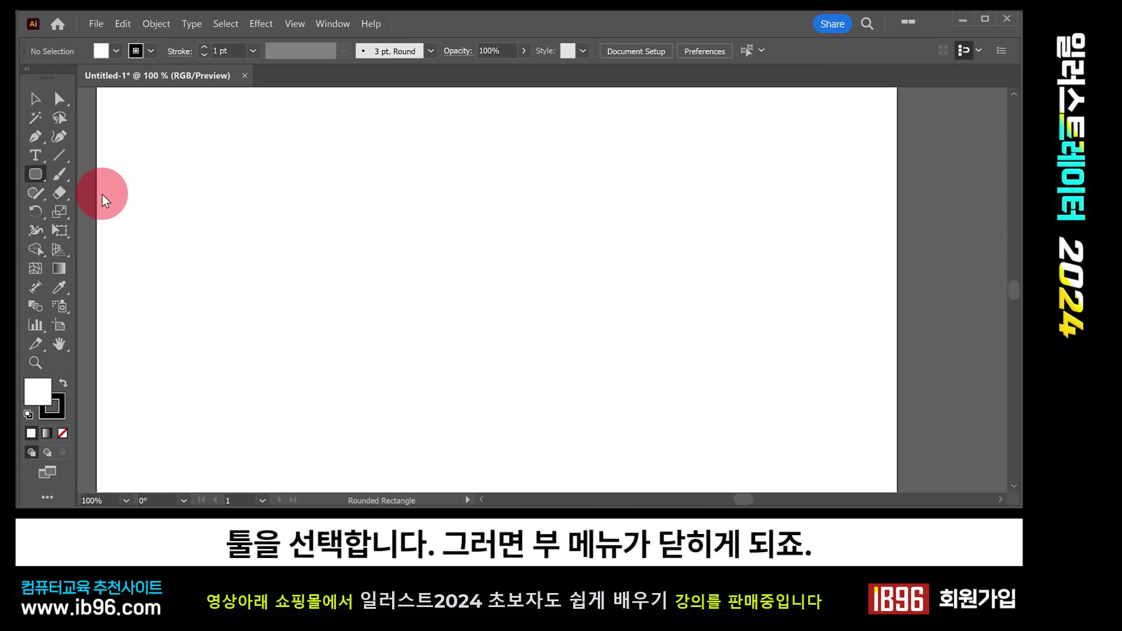
Step: Detach the group of shape tools as a floating panel and place it near the artboard's upper left corner
left_click(36, 173)
mouse_move(39, 171)
left_mouse_down()
mouse_move(115, 176)
mouse_move(119, 269)
mouse_move(130, 192)
mouse_move(196, 212)
mouse_move(204, 229)
mouse_move(201, 219)
left_mouse_up()
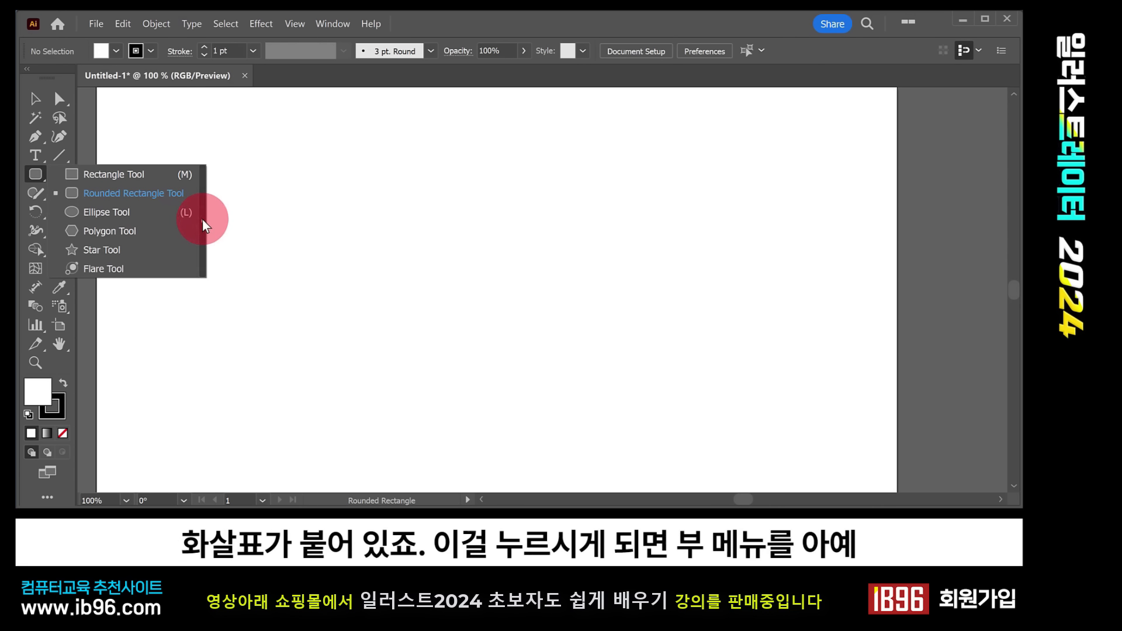
left_click(203, 221)
left_click_drag(115, 190, 171, 100)
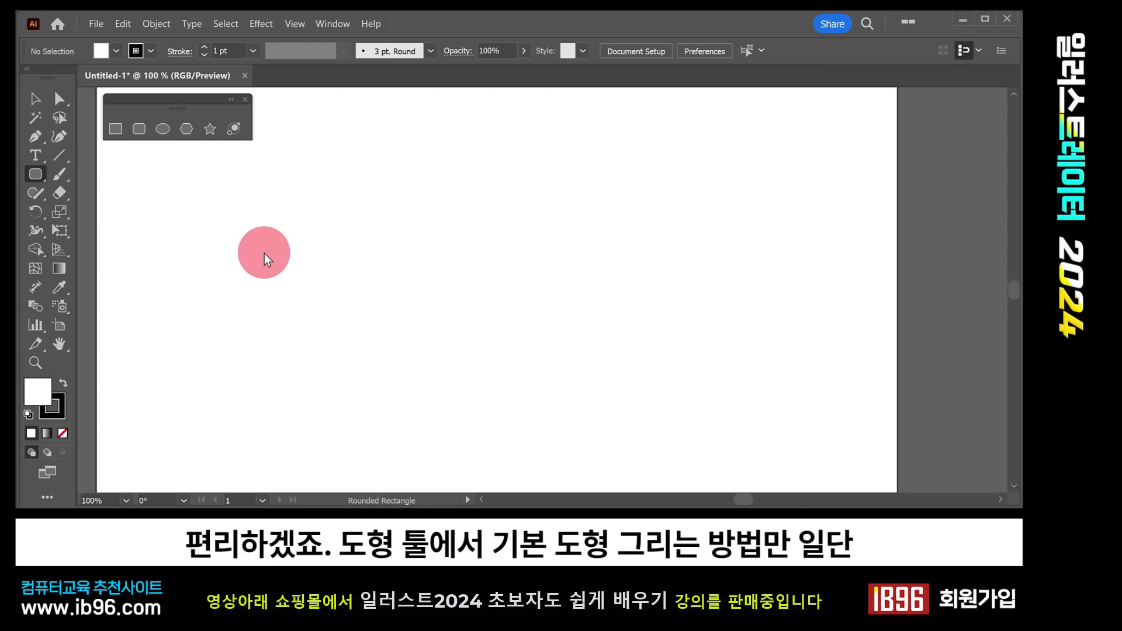
Step: Draw a rectangle below the floating shape tools and a nearly circular ellipse of similar height to its right
left_click(115, 129)
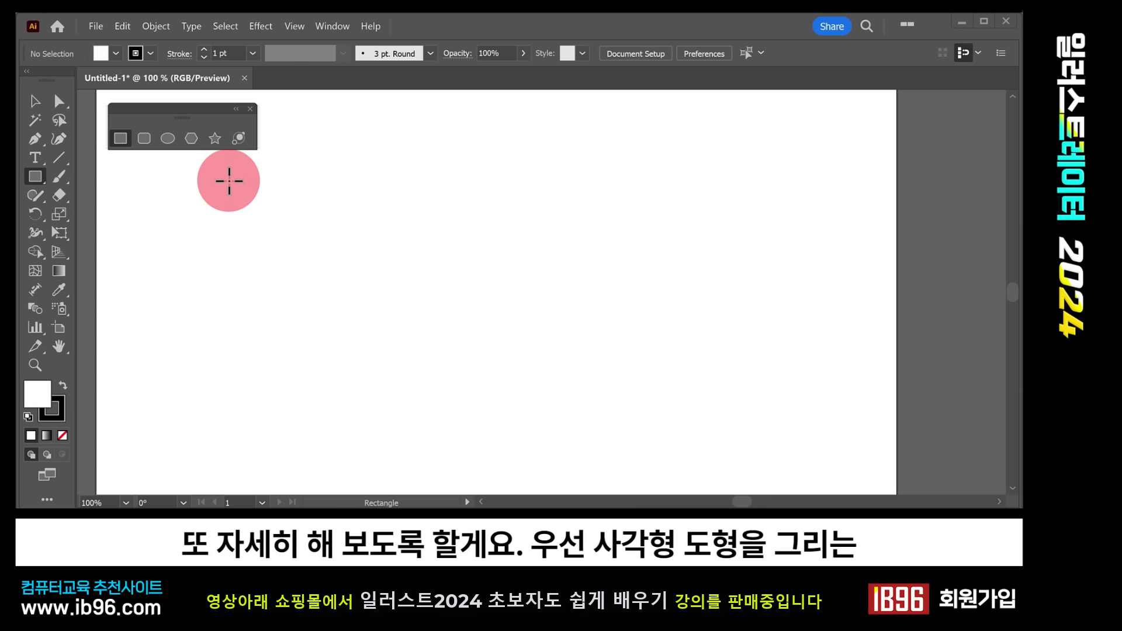
left_click(120, 140)
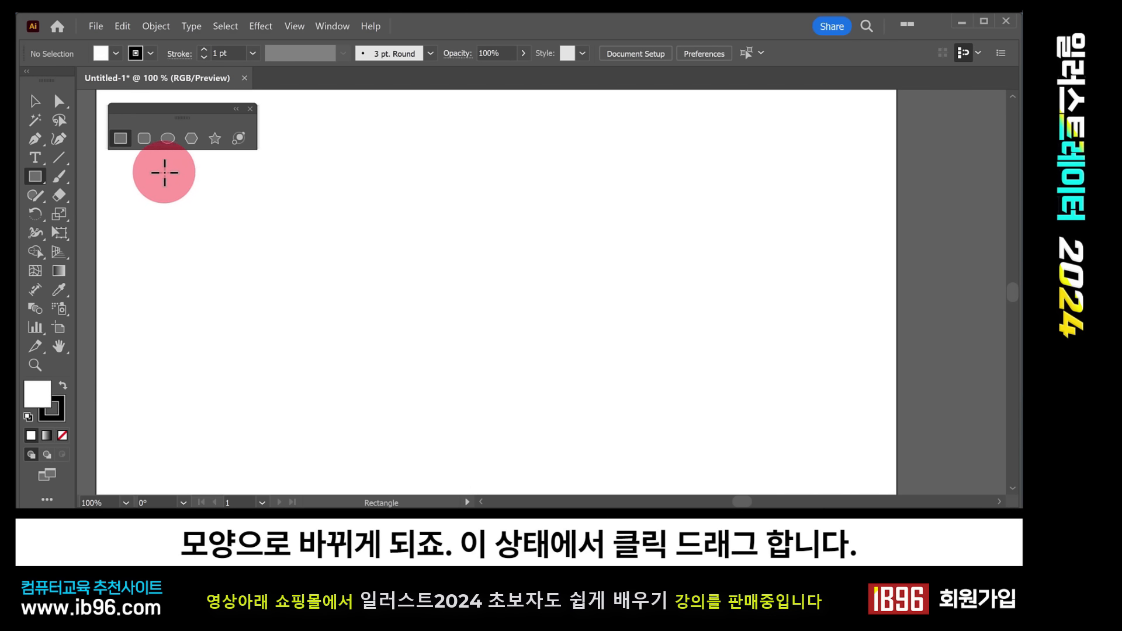
left_click_drag(165, 173, 369, 351)
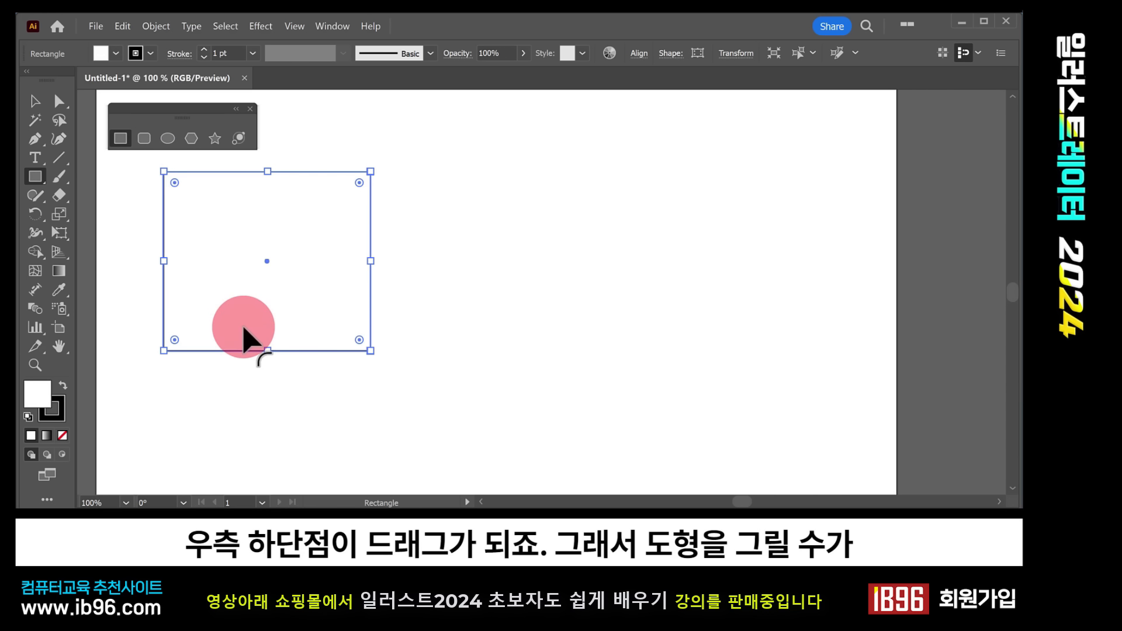
left_click(170, 145)
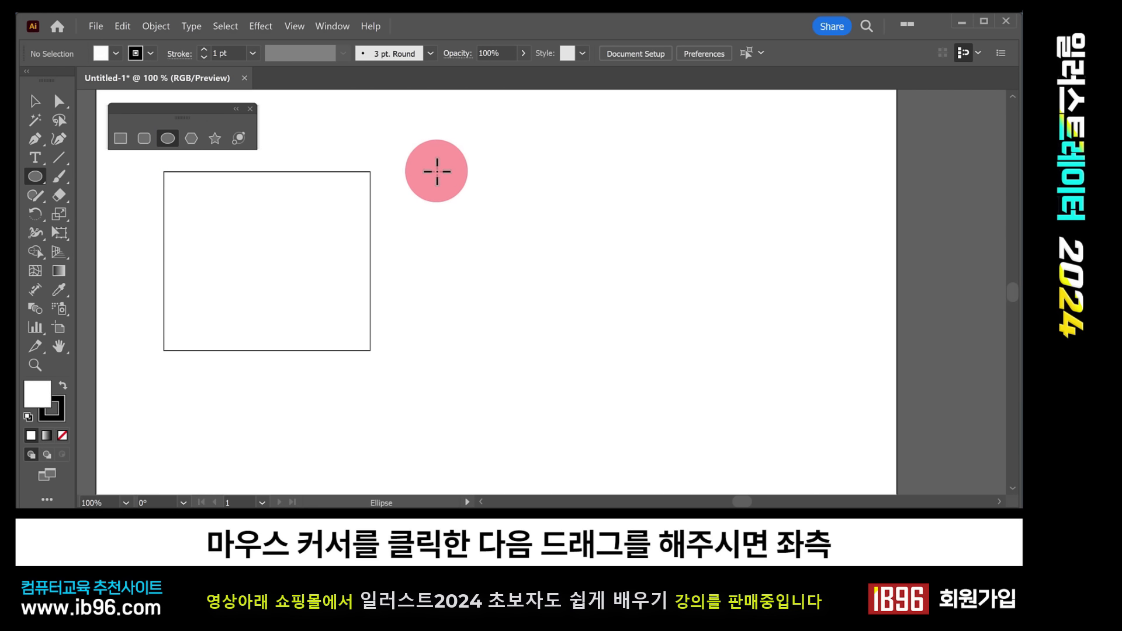
left_click_drag(435, 169, 622, 346)
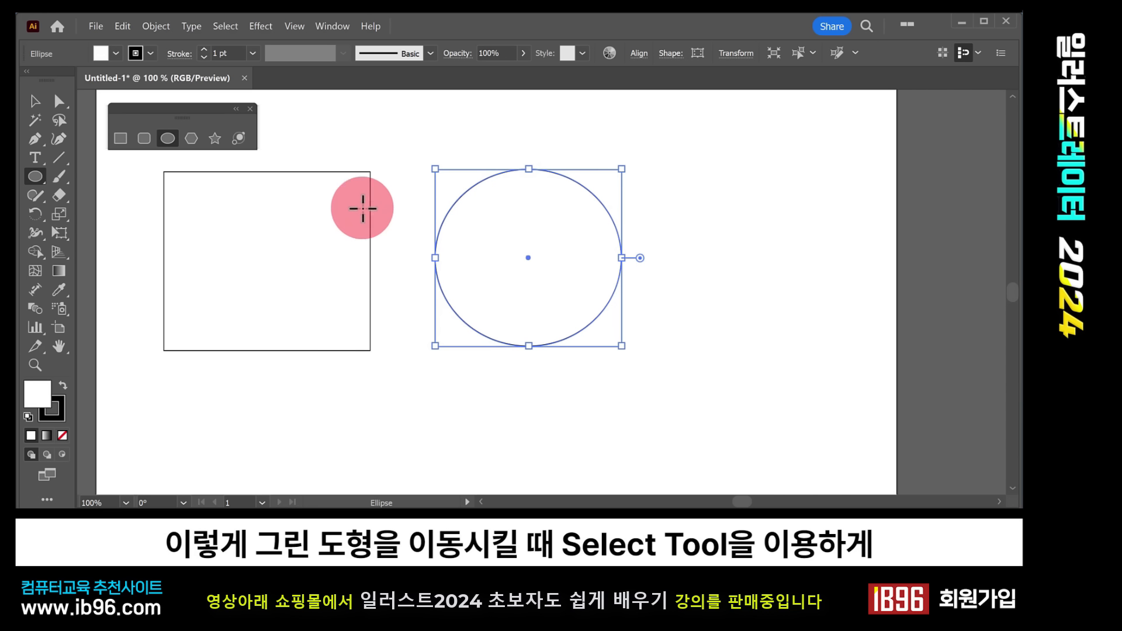
Step: Move the ellipse with the Selection tool and resize the rectangle by its corner and side handles
left_click(35, 103)
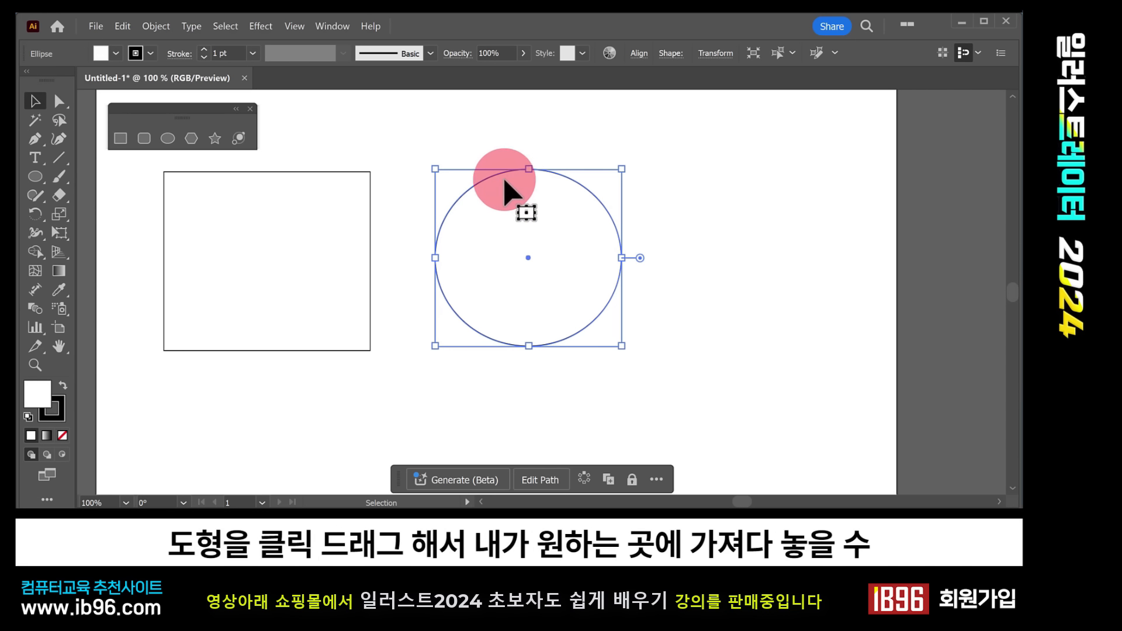
left_click_drag(507, 175, 499, 131)
mouse_move(370, 193)
left_mouse_down()
mouse_move(439, 356)
mouse_move(346, 205)
mouse_move(446, 193)
mouse_move(393, 237)
mouse_move(351, 227)
mouse_move(258, 296)
mouse_move(388, 205)
left_mouse_up()
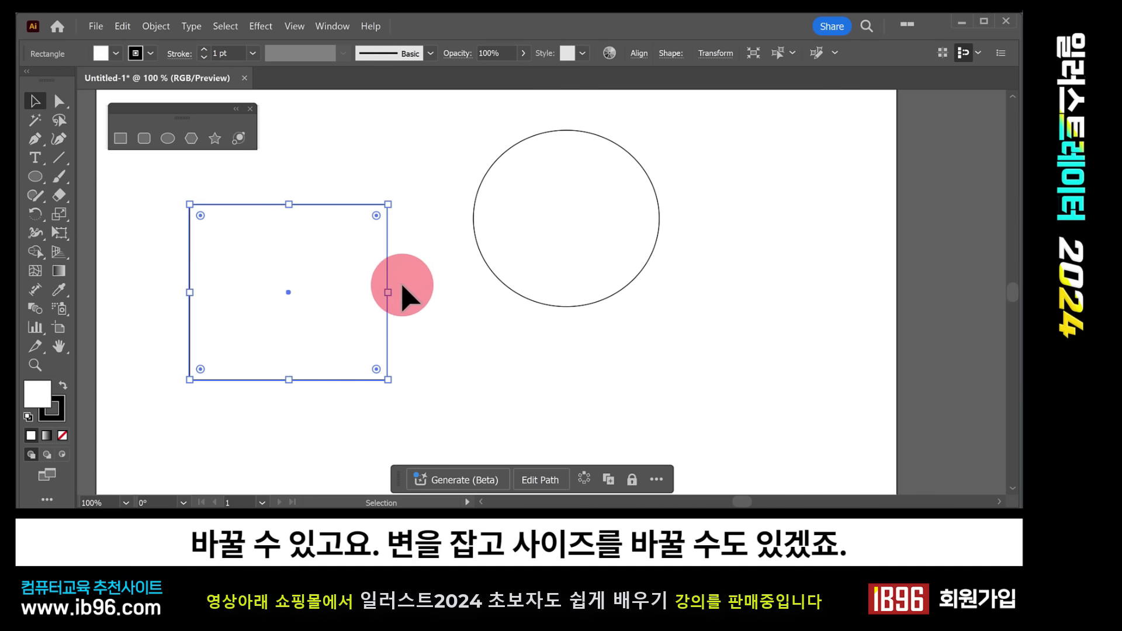
left_click_drag(385, 293, 401, 316)
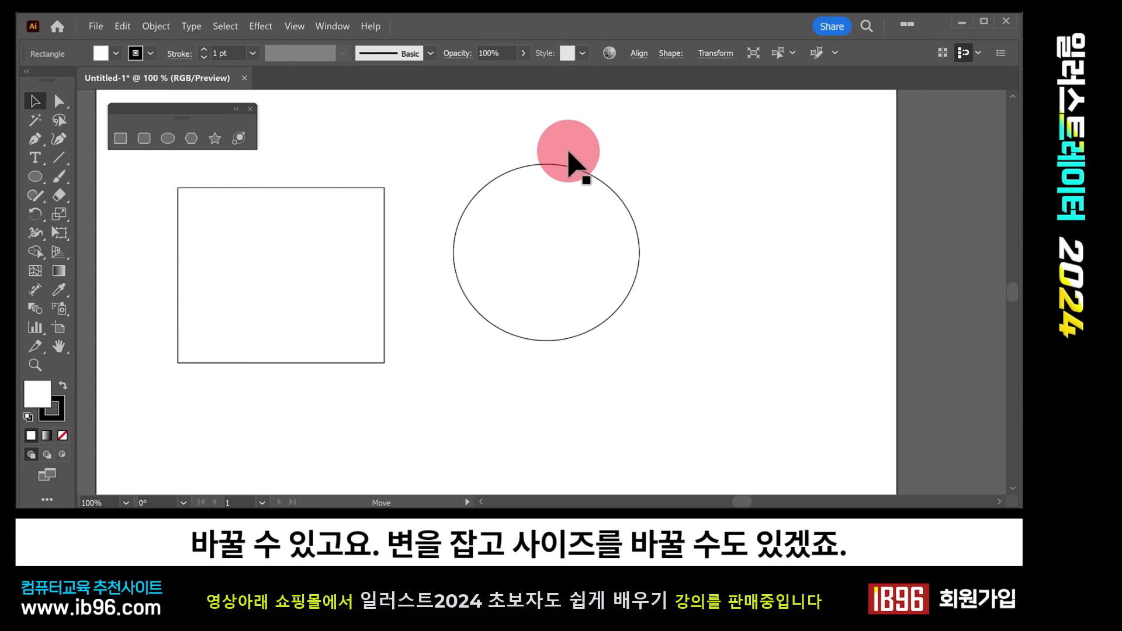
left_click_drag(569, 153, 491, 195)
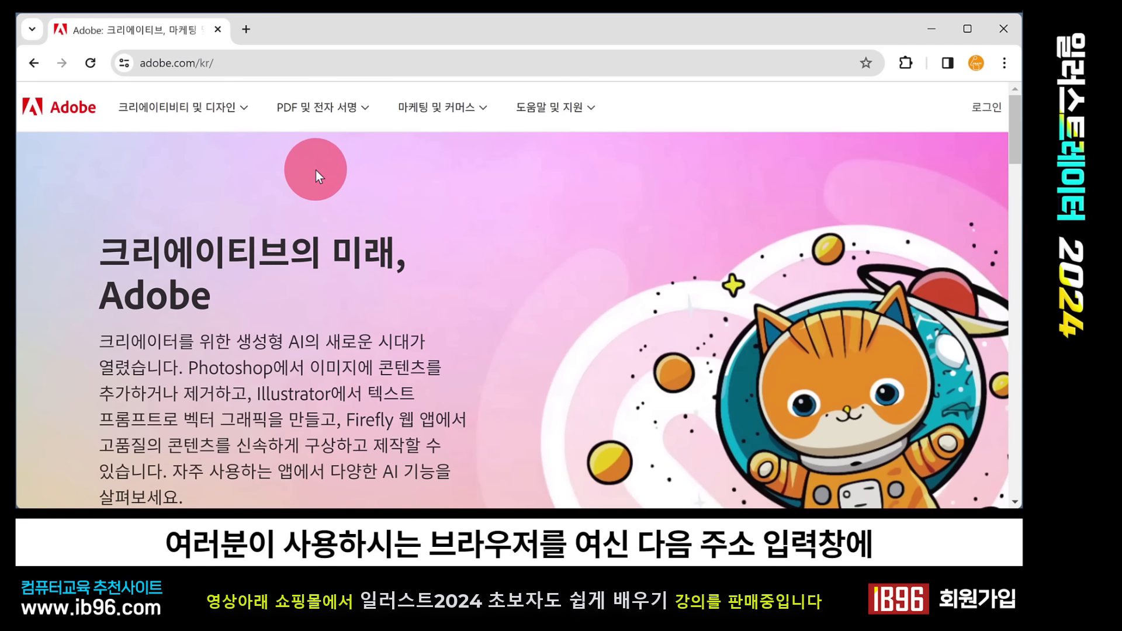
left_click(162, 62)
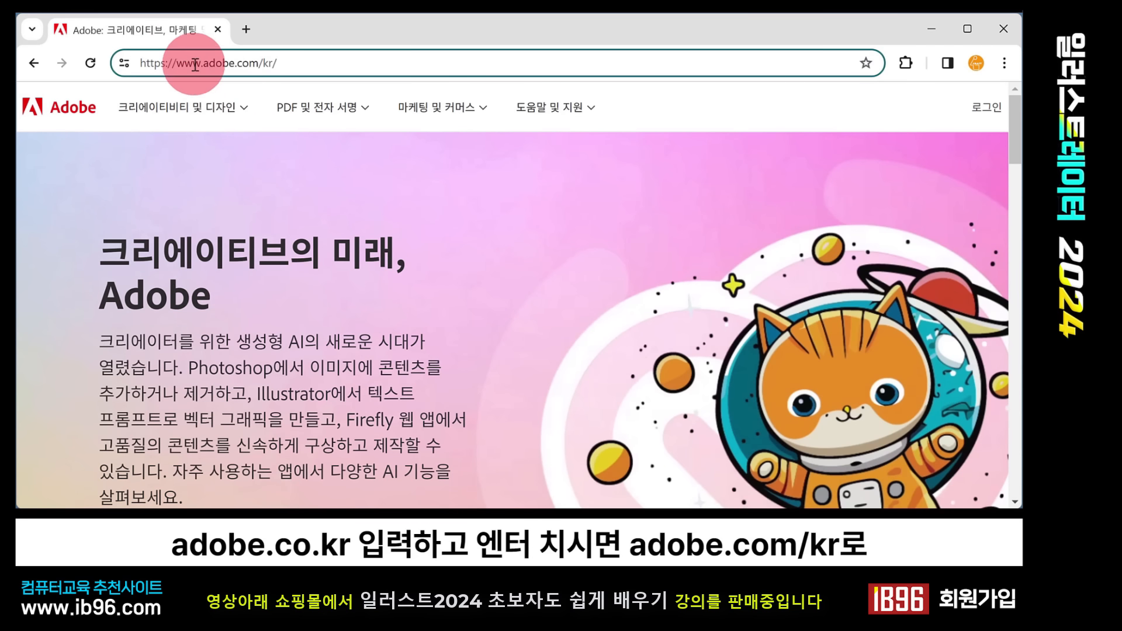
left_click_drag(179, 67, 224, 73)
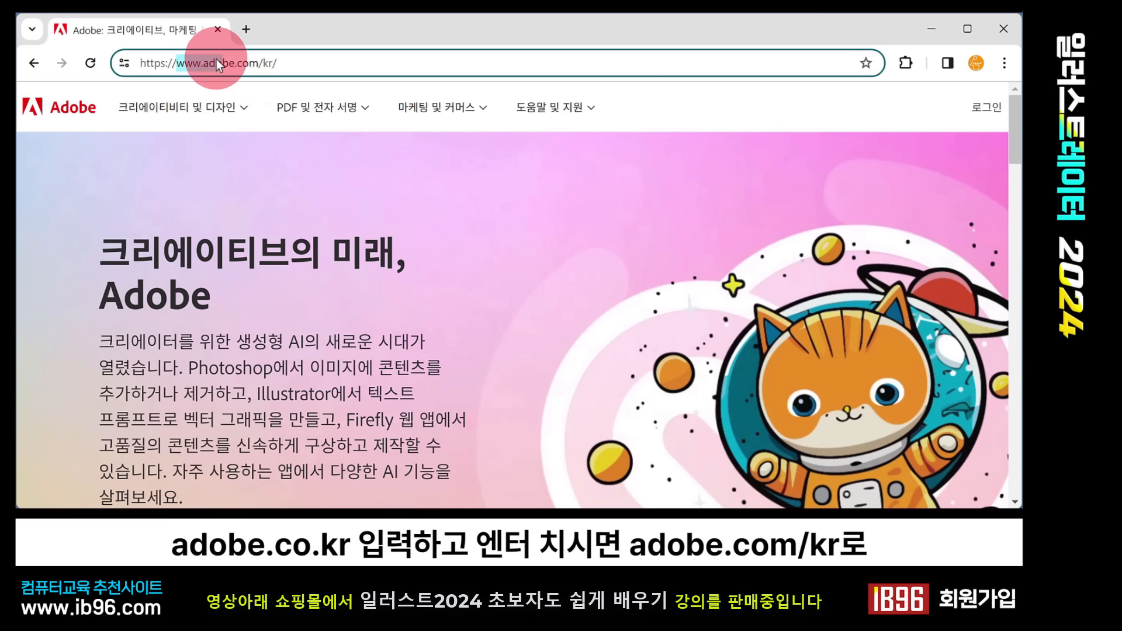
left_click_drag(236, 64, 170, 63)
left_click(306, 57)
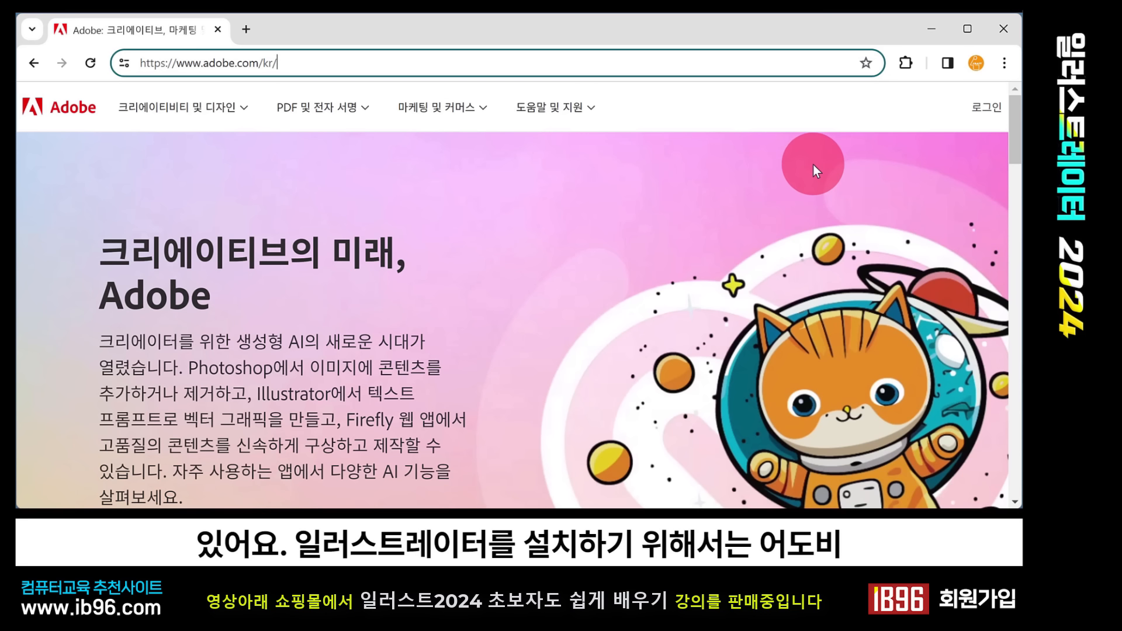
left_click(988, 109)
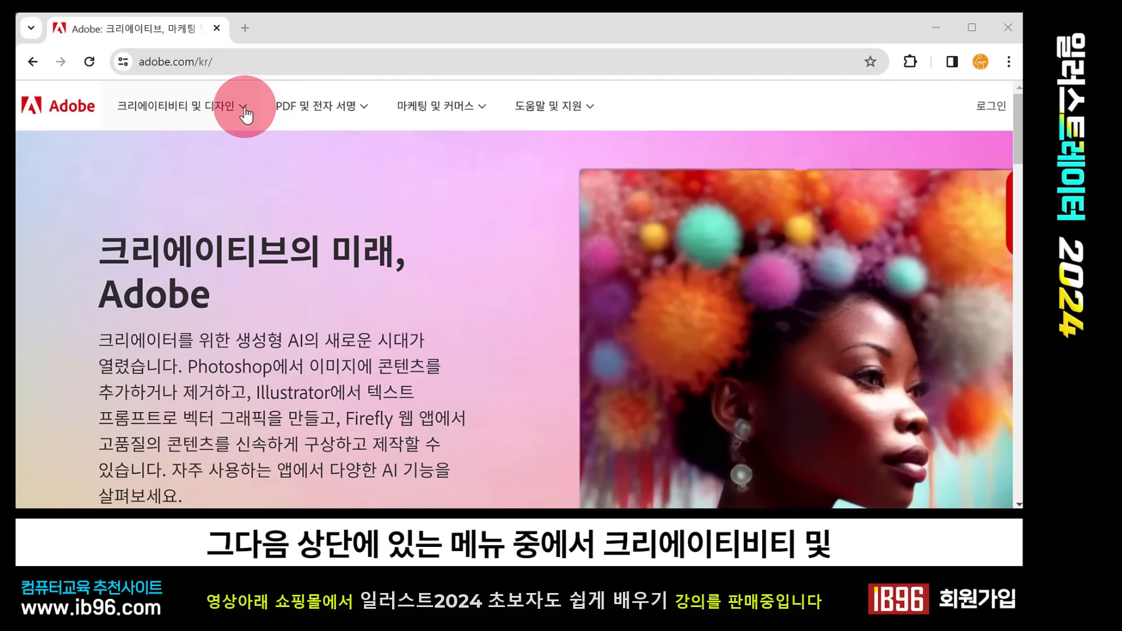
Step: Open the Illustrator product page from the main creativity and design products and go to its plan comparison
left_click(245, 110)
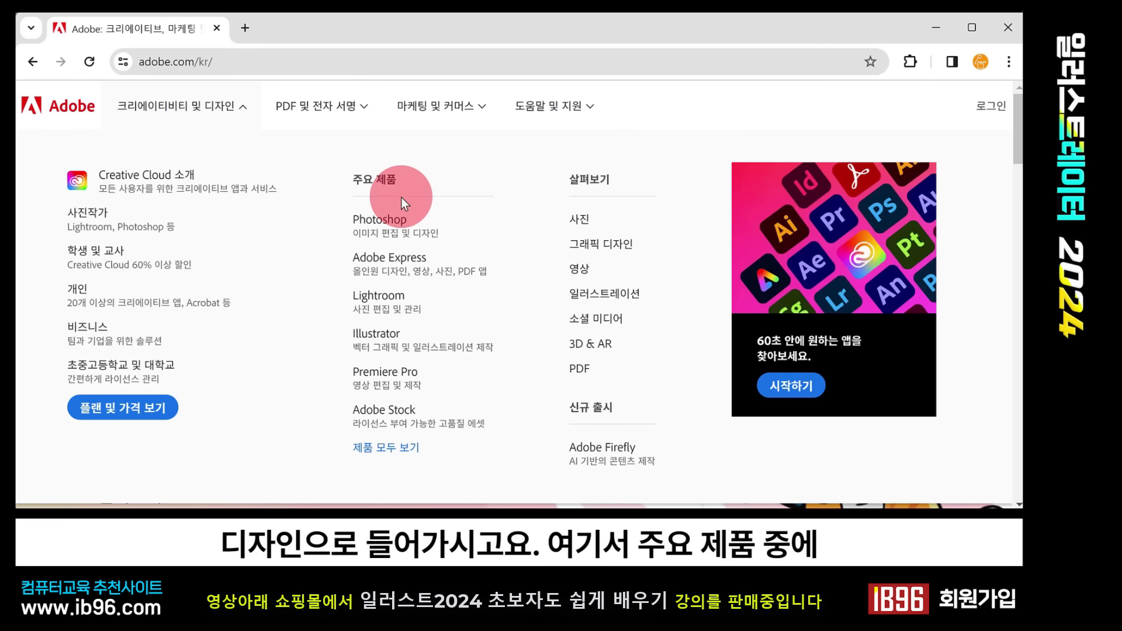
left_click(425, 353)
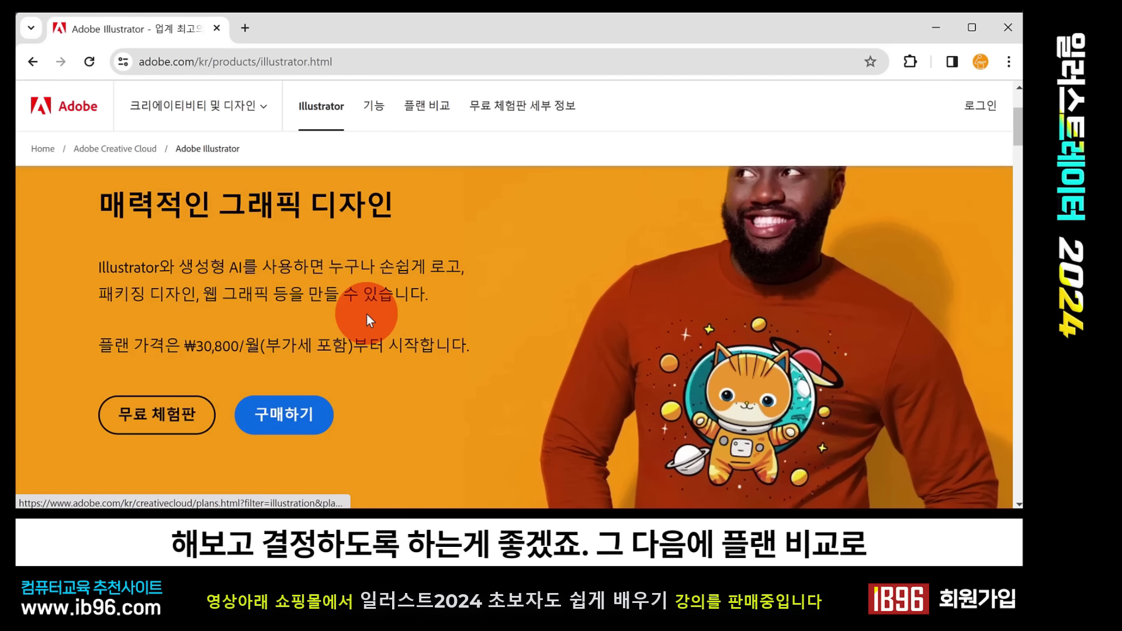
left_click(419, 120)
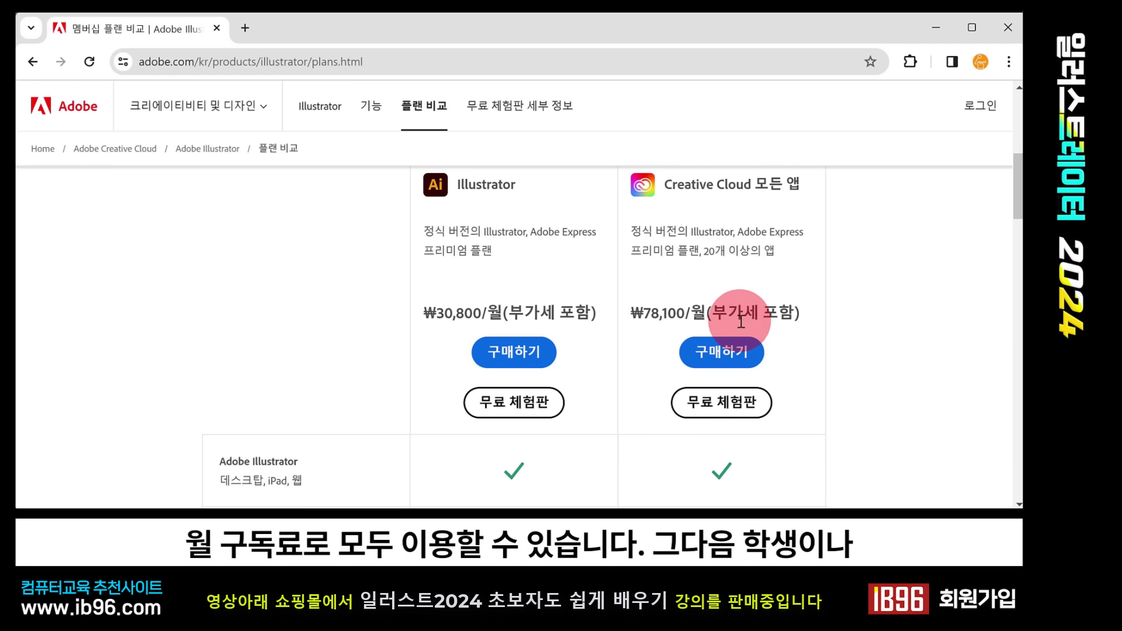
Step: Show the Illustrator plans for students and teachers and review the Creative Cloud all-apps offer and included apps
scroll(736, 310, "up", 1)
left_click(520, 184)
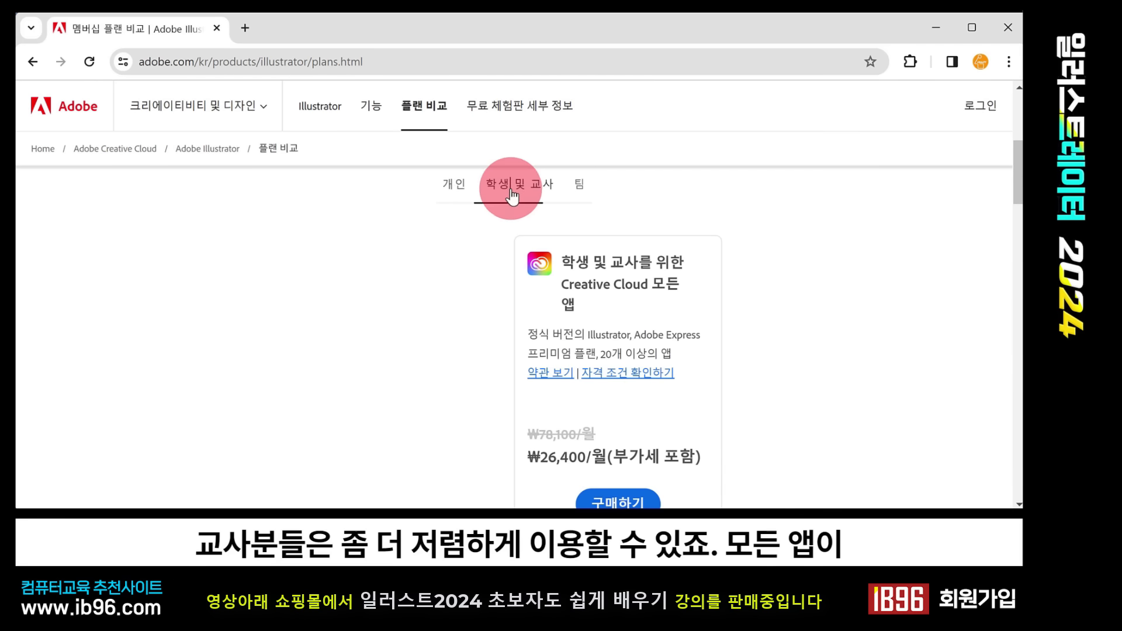
scroll(695, 349, "down", 2)
scroll(655, 321, "up", 1)
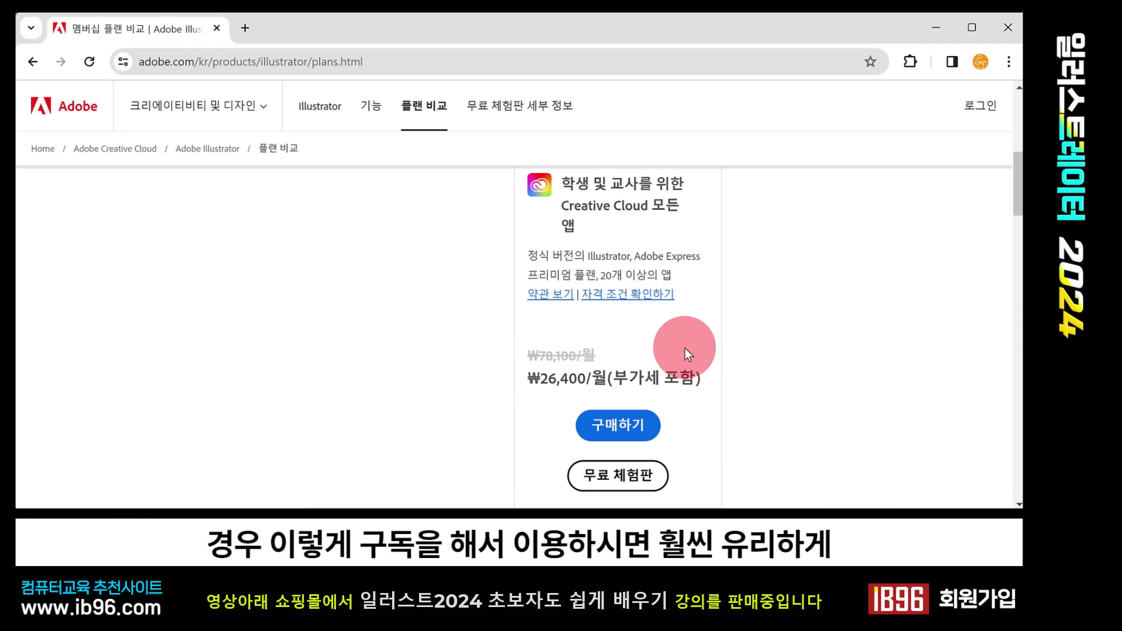
scroll(701, 351, "down", 1)
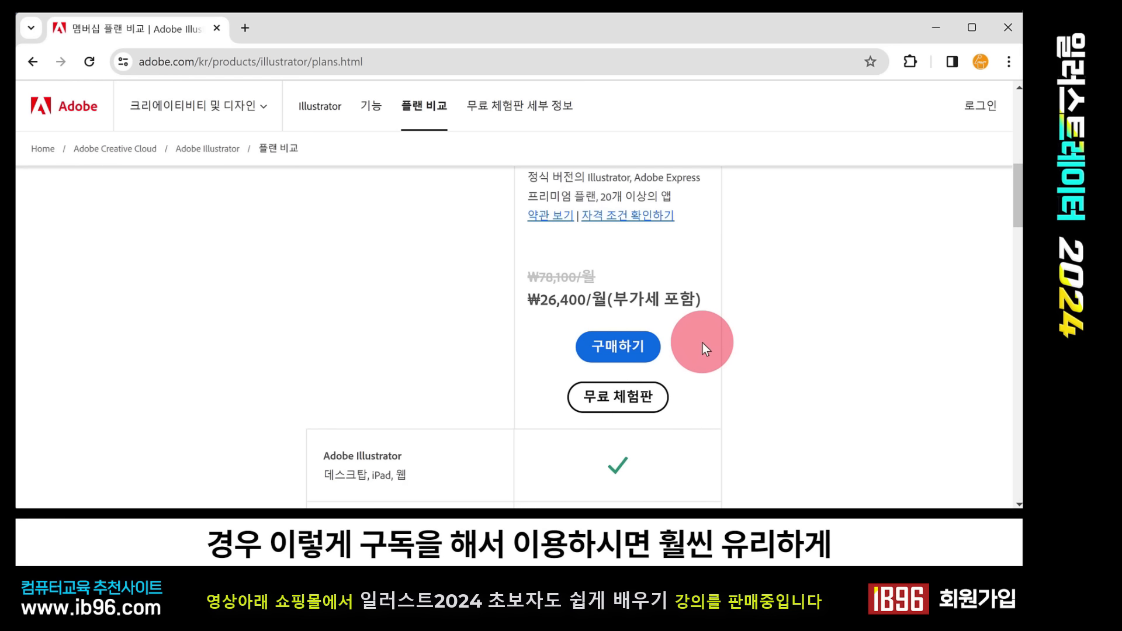
scroll(702, 342, "down", 2)
scroll(589, 401, "up", 4)
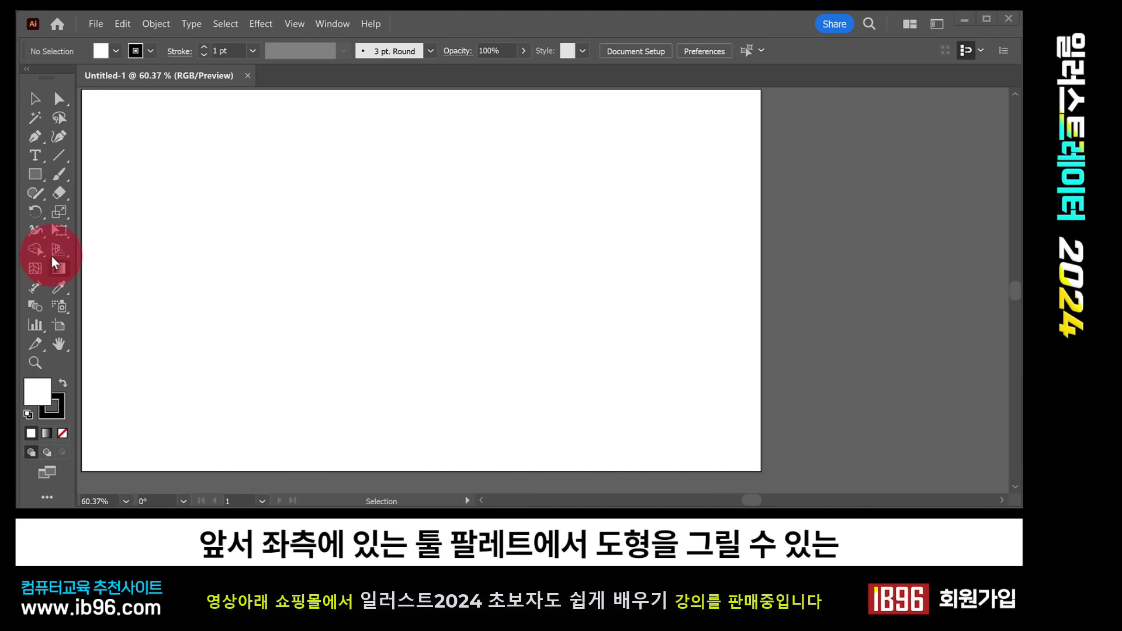
Step: Back in Illustrator, float the shape tools, draw a rectangle on the artboard's left side and activate the Selection tool
left_click(40, 176)
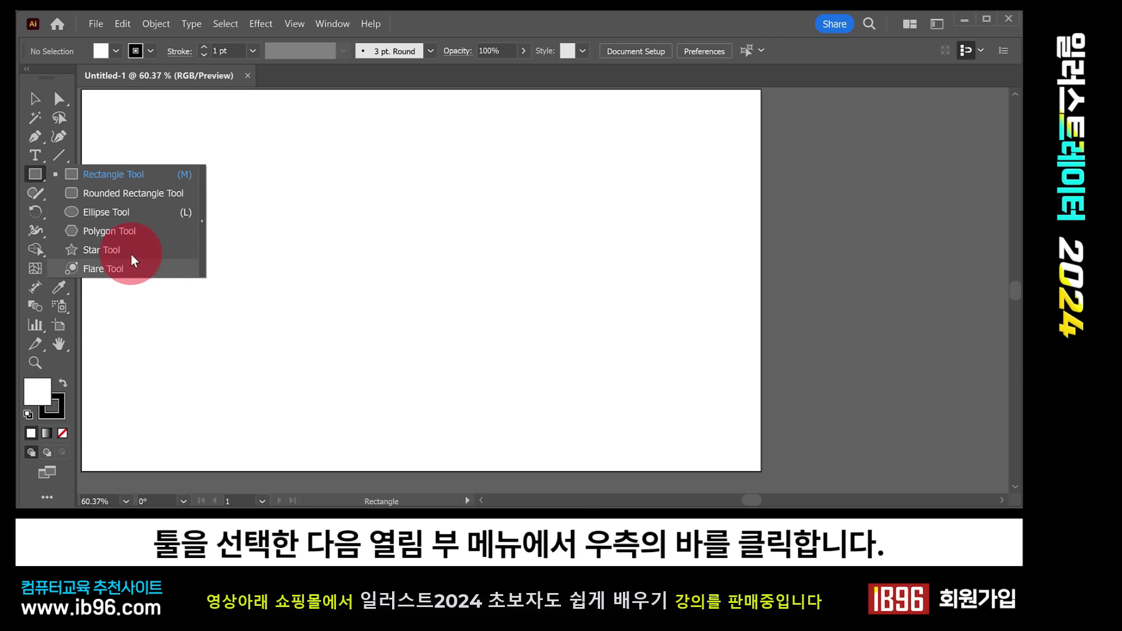
left_click(203, 219)
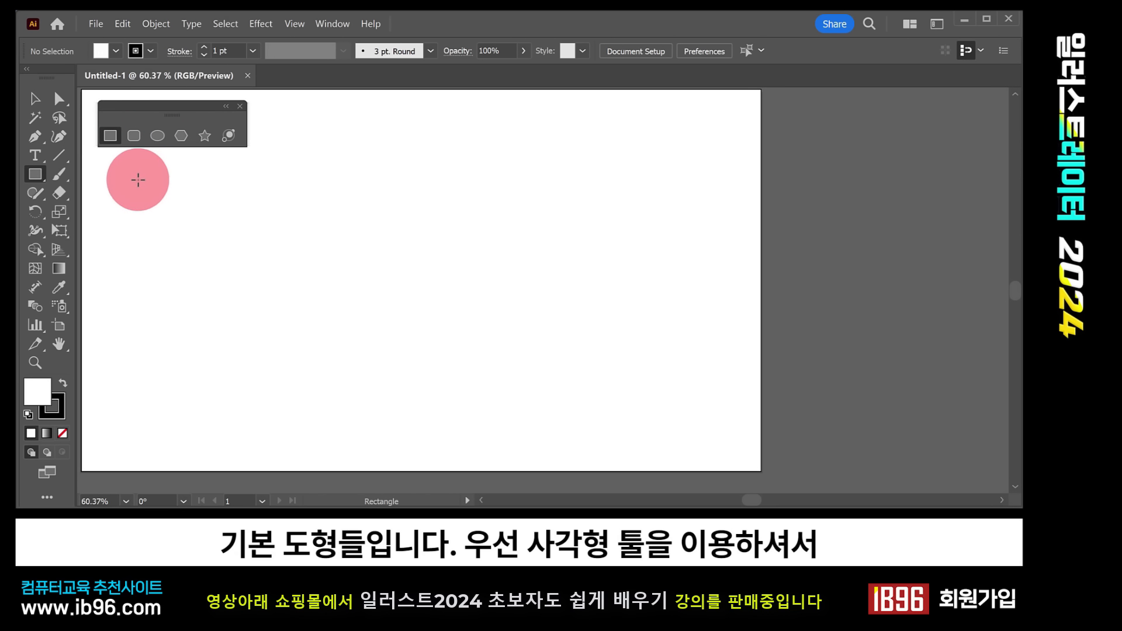
left_click_drag(138, 179, 305, 320)
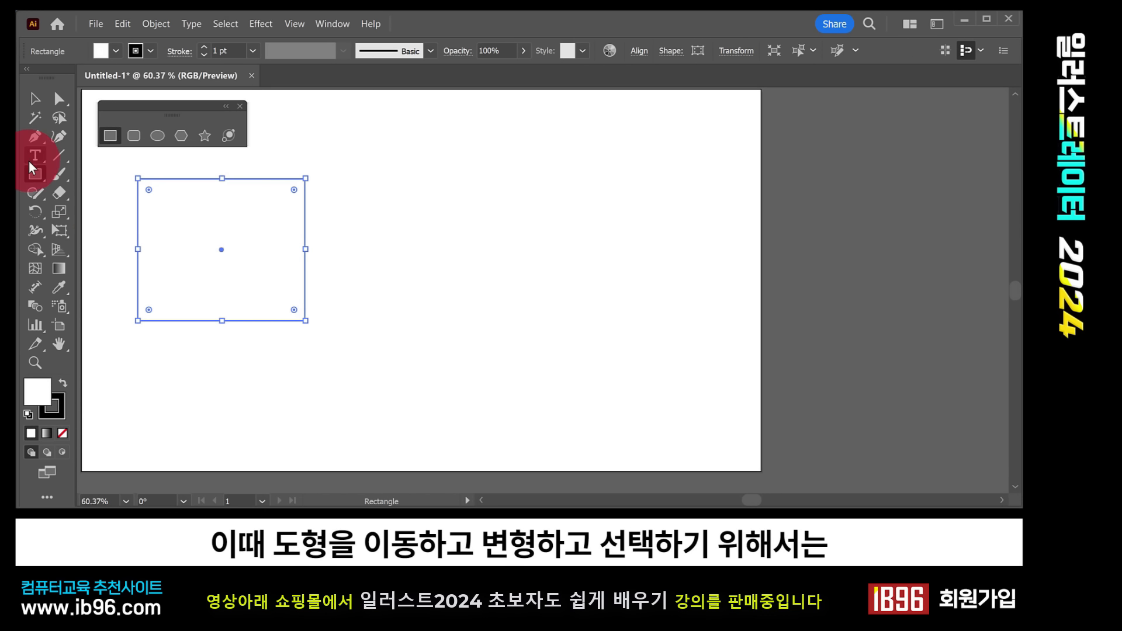
left_click(35, 102)
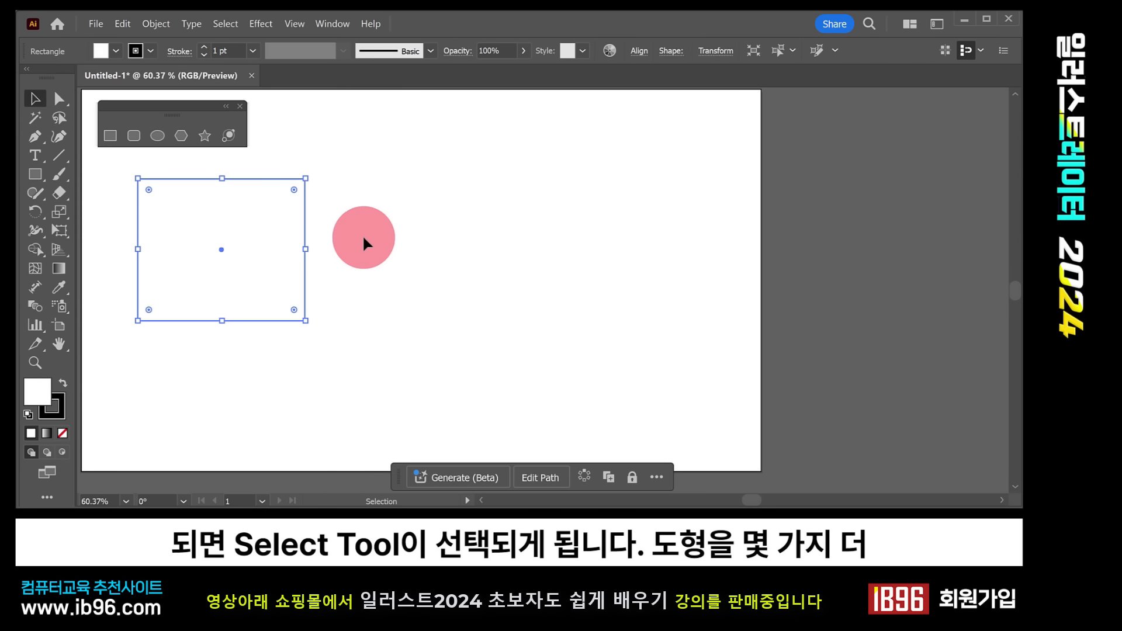
Step: Draw three more rectangles, one small at the upper middle, one wide at the right and one at the lower middle, and return to the Selection tool
left_click(111, 135)
left_click_drag(354, 138, 447, 229)
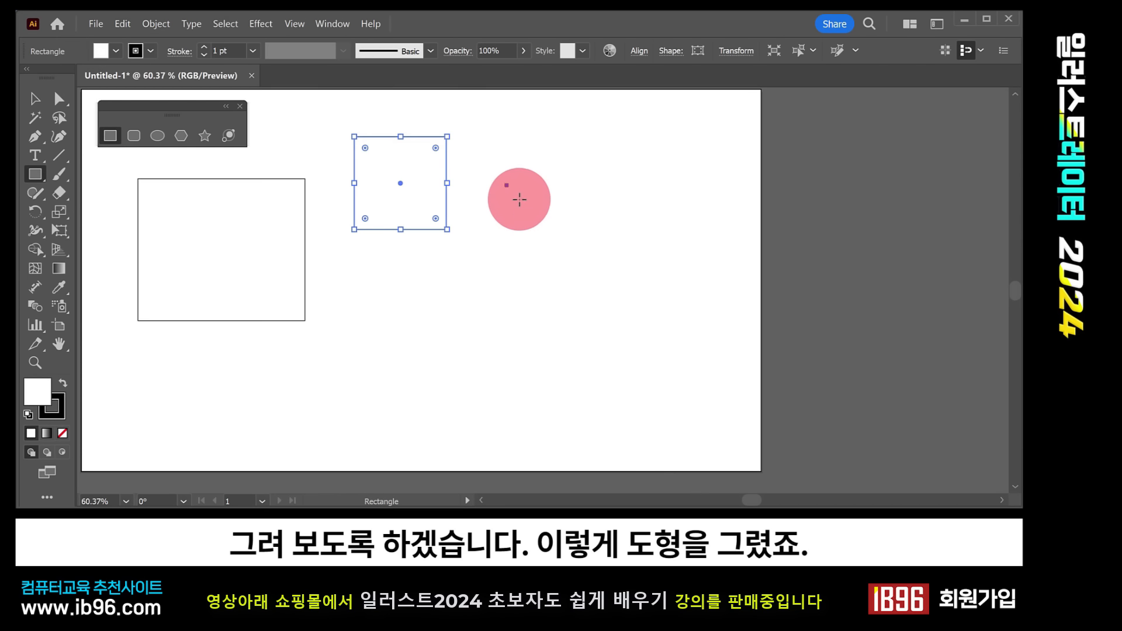
left_click_drag(507, 185, 682, 320)
left_click_drag(341, 275, 463, 401)
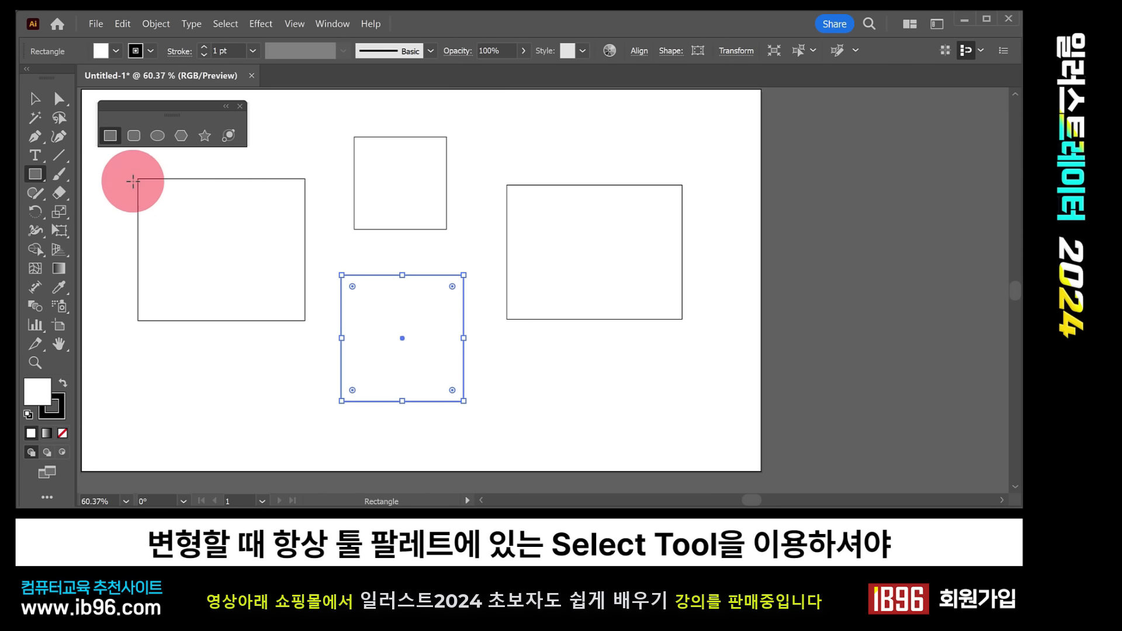
left_click(33, 100)
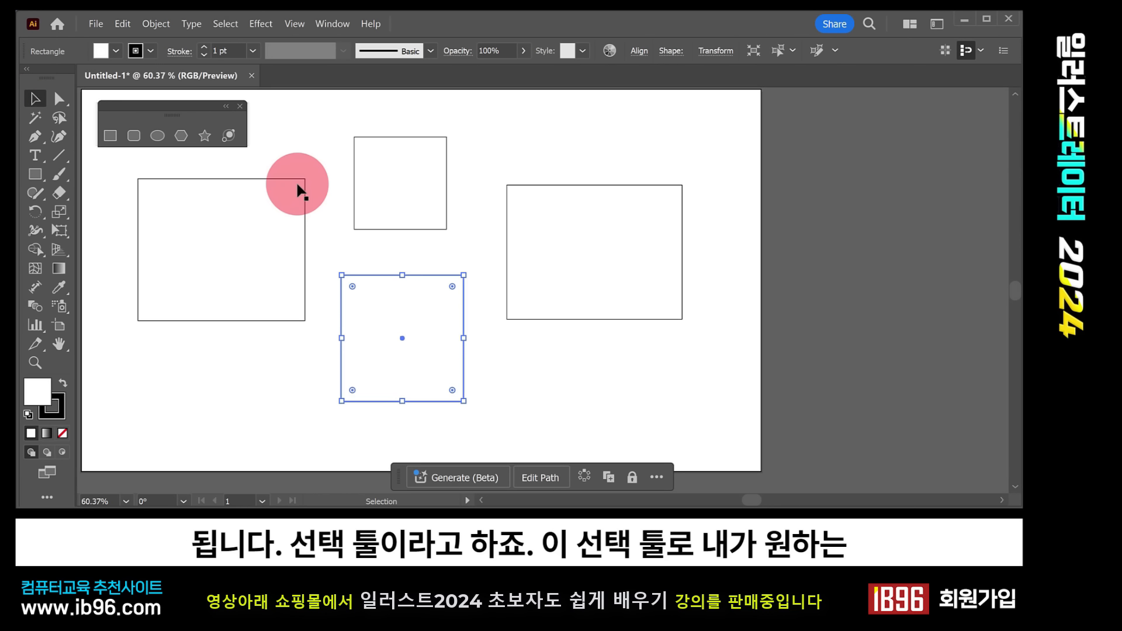
Step: Move the left rectangle straight down, scale it down from its upper-right corner and narrow it from its right side
left_click(287, 237)
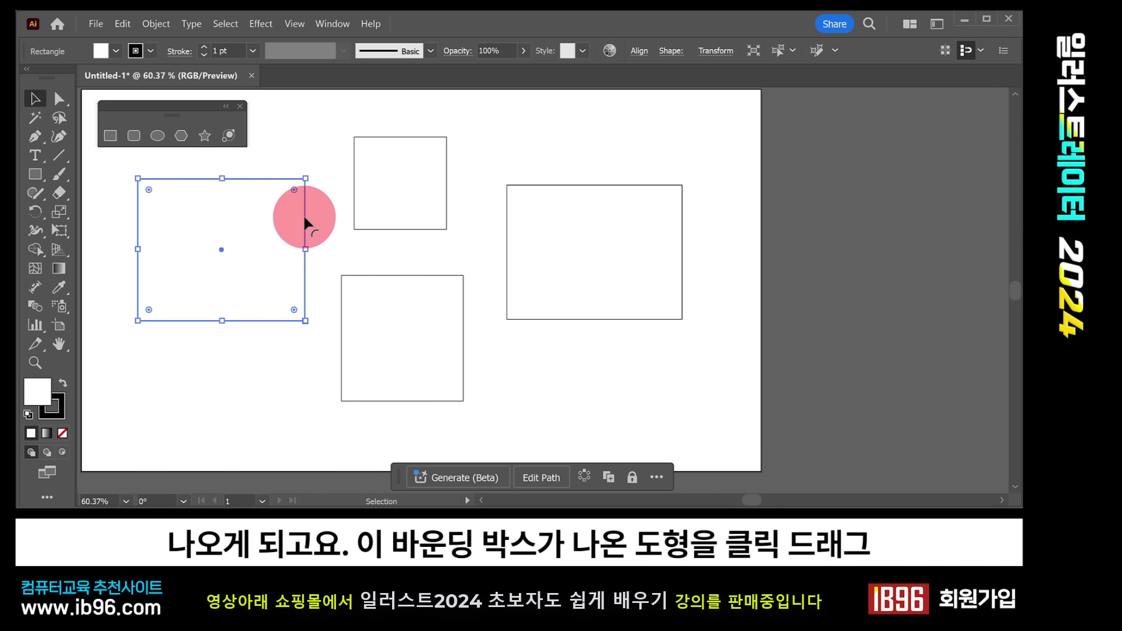
left_click_drag(304, 218, 304, 286)
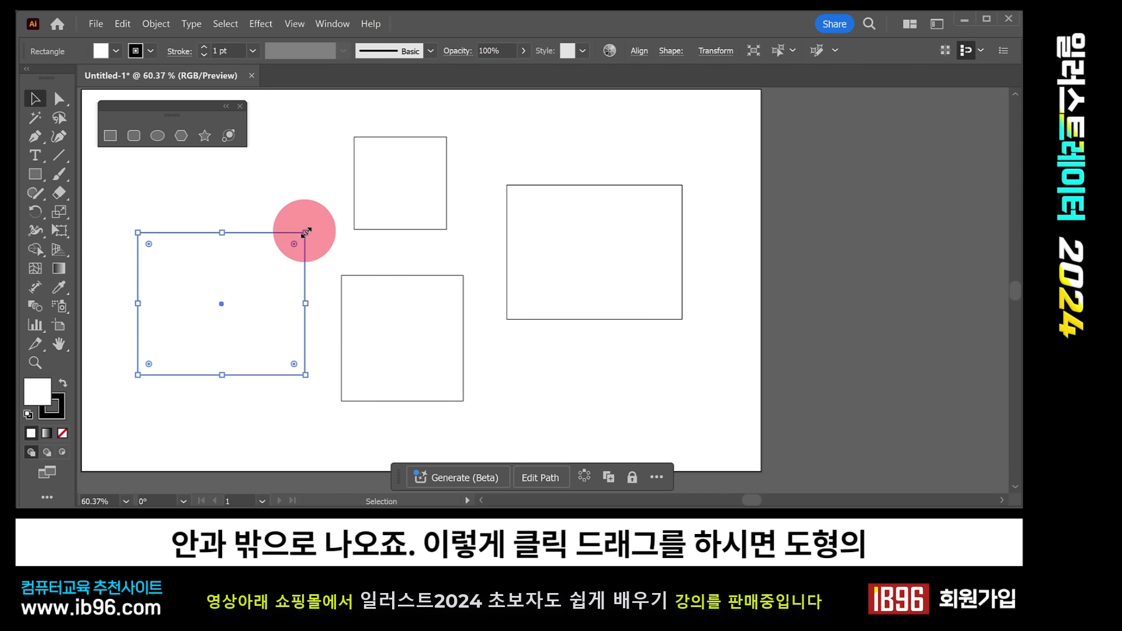
left_click_drag(306, 232, 274, 260)
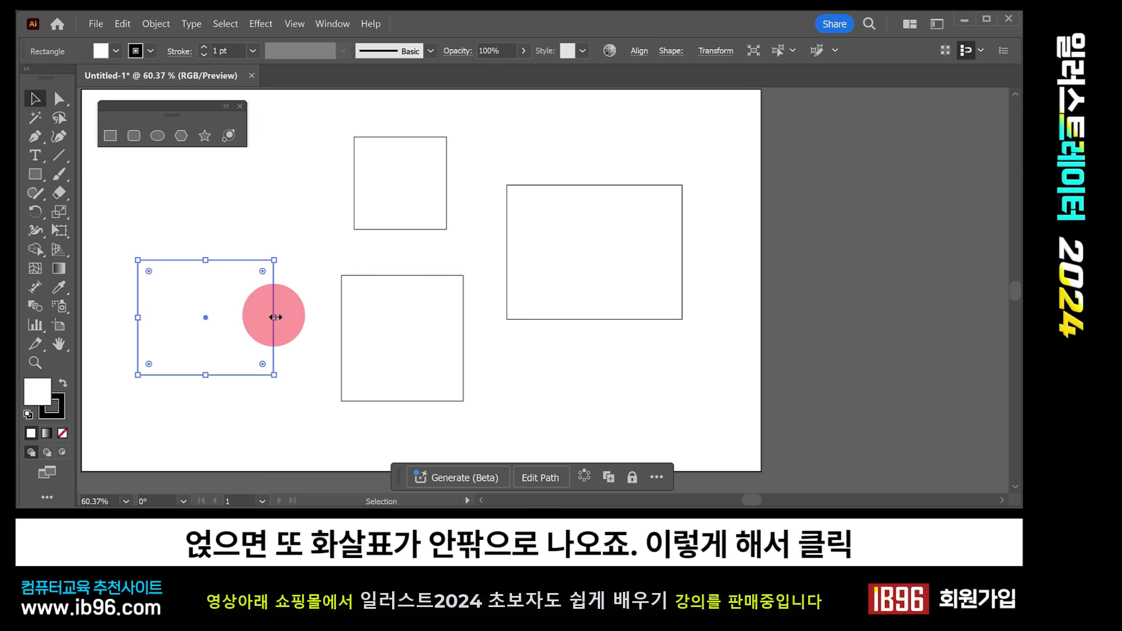
mouse_move(274, 317)
left_mouse_down()
mouse_move(206, 319)
mouse_move(293, 322)
mouse_move(211, 320)
mouse_move(292, 323)
mouse_move(255, 319)
left_mouse_up()
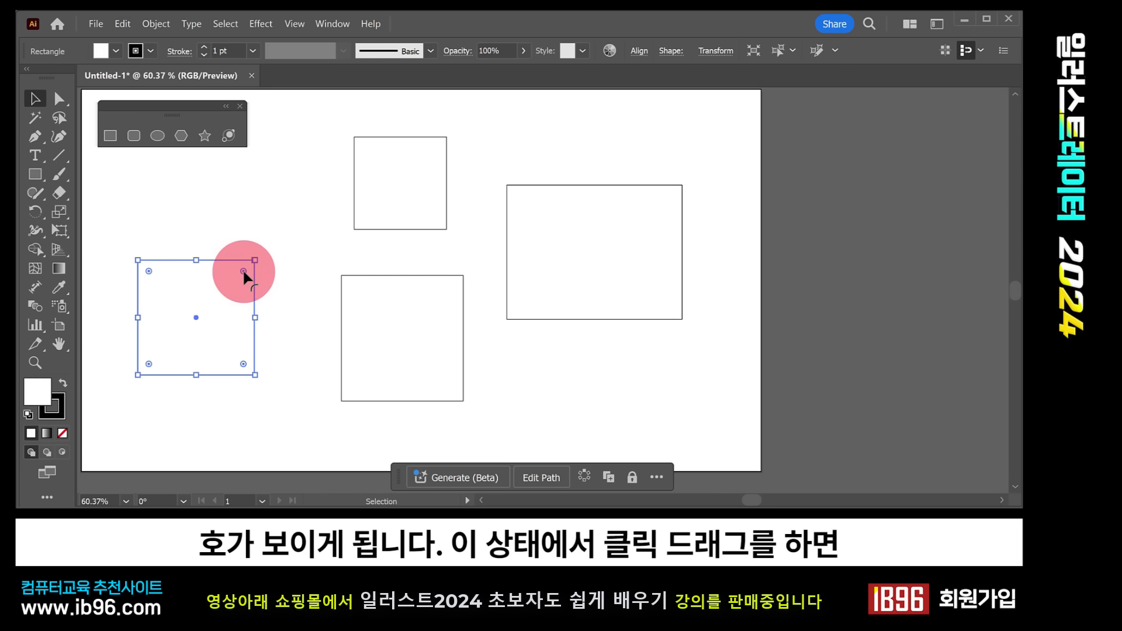
Step: Try to round the left rectangle's corners with its live corner widget, and move the rectangle slightly up and right before deselecting it
mouse_move(243, 269)
left_mouse_down()
mouse_move(216, 323)
mouse_move(243, 275)
mouse_move(189, 329)
mouse_move(273, 246)
left_mouse_up()
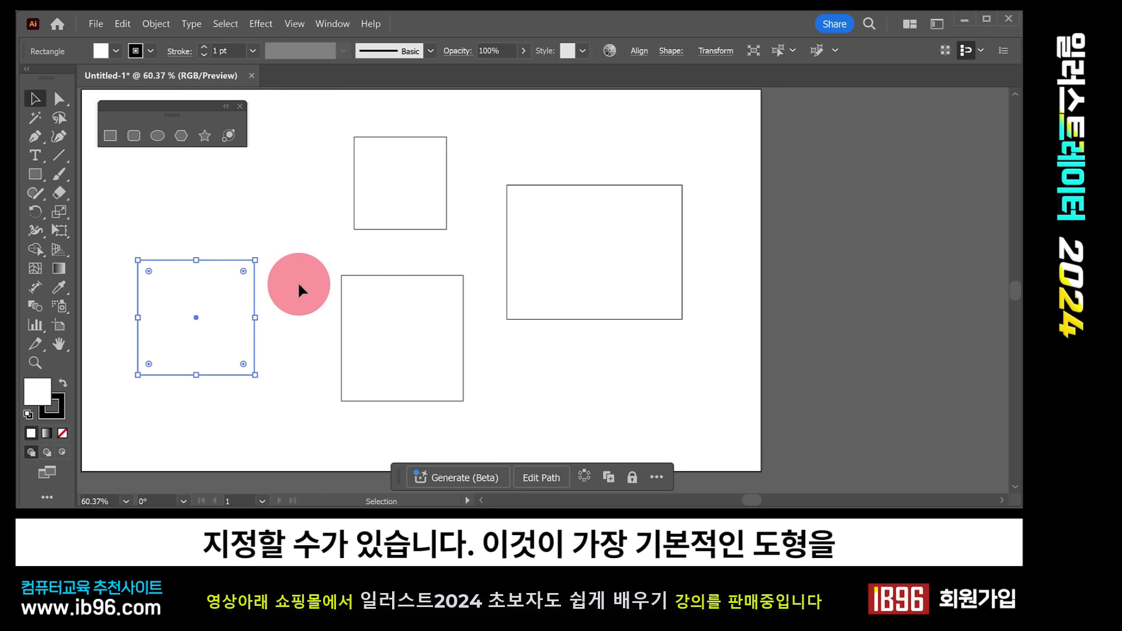
left_click_drag(253, 292, 279, 263)
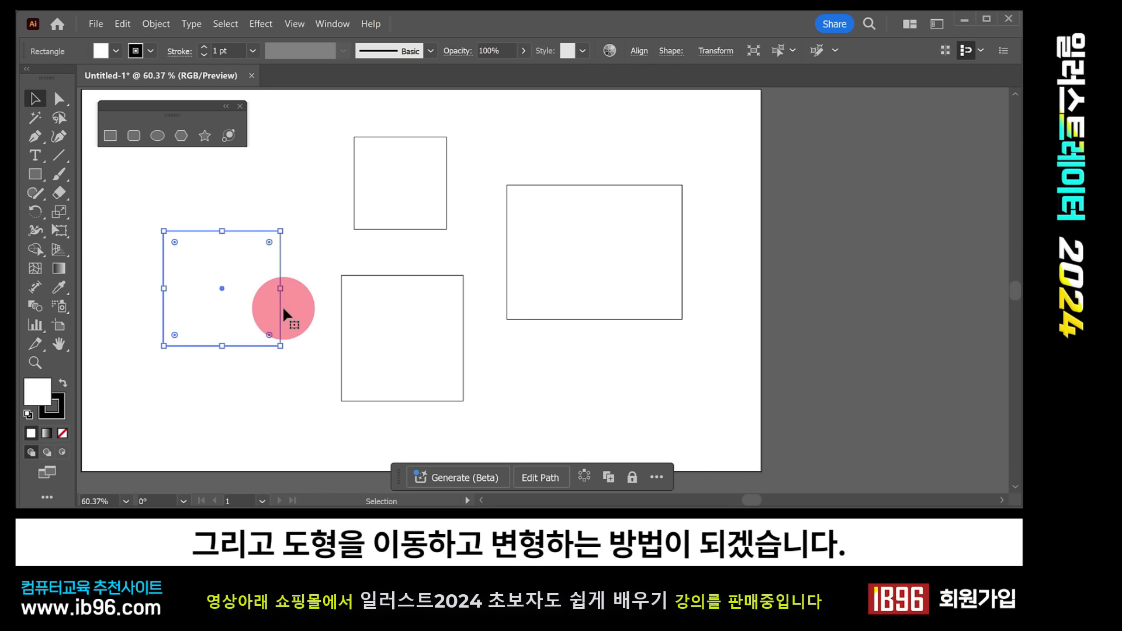
left_click(303, 289)
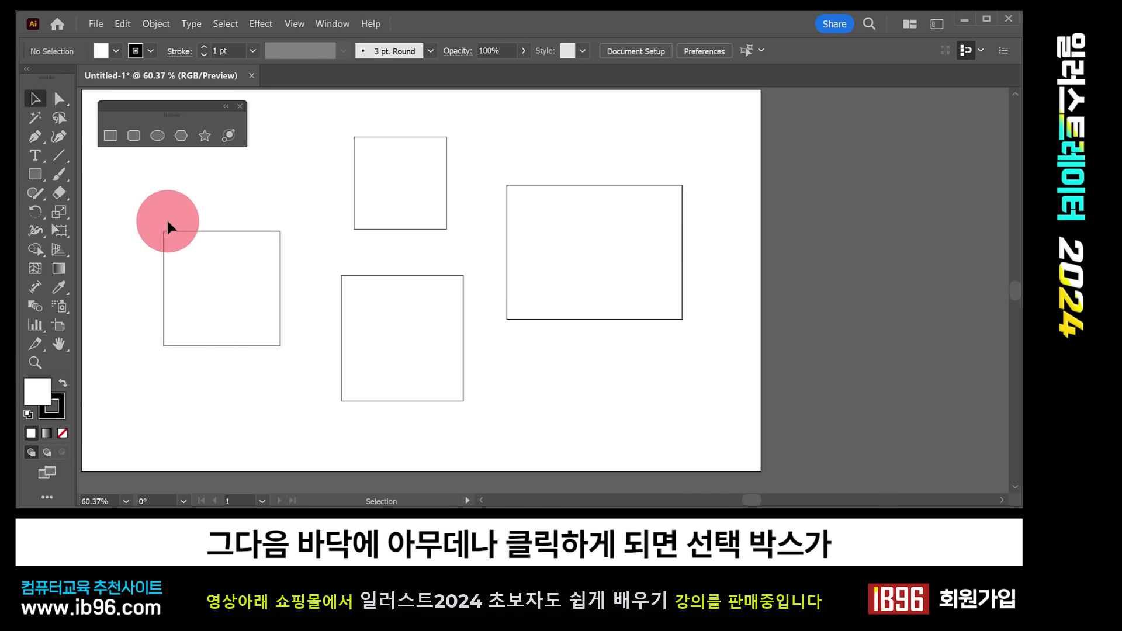
Step: Select the left rectangle alone, and practise marquee-selecting the two lower-left rectangles, three rectangles and all four rectangles
left_click(273, 259)
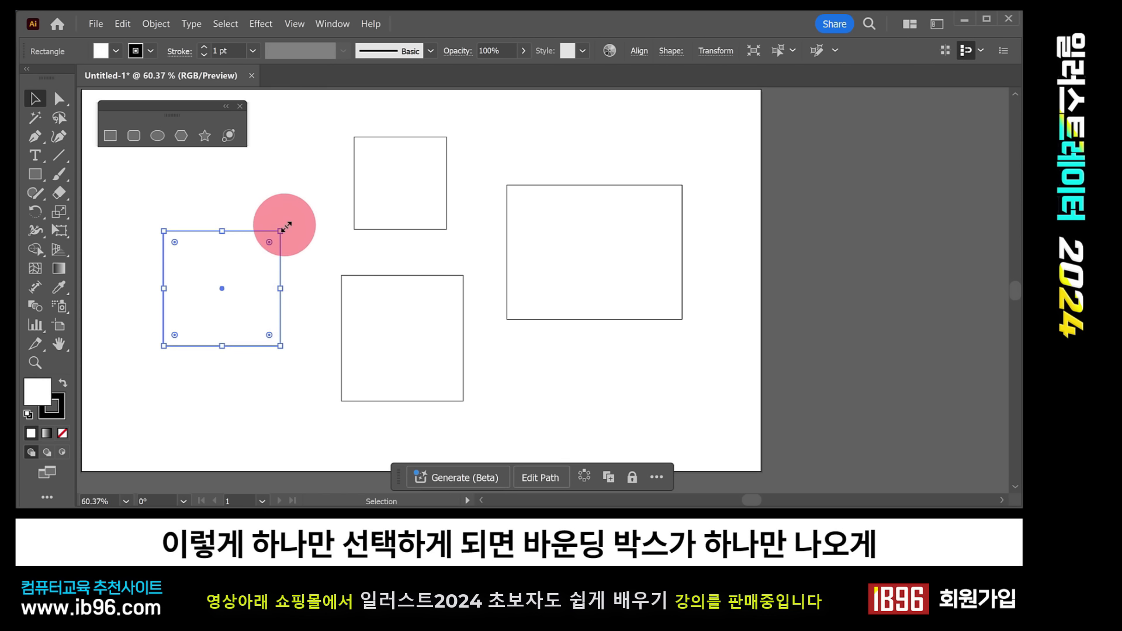
left_click(290, 388)
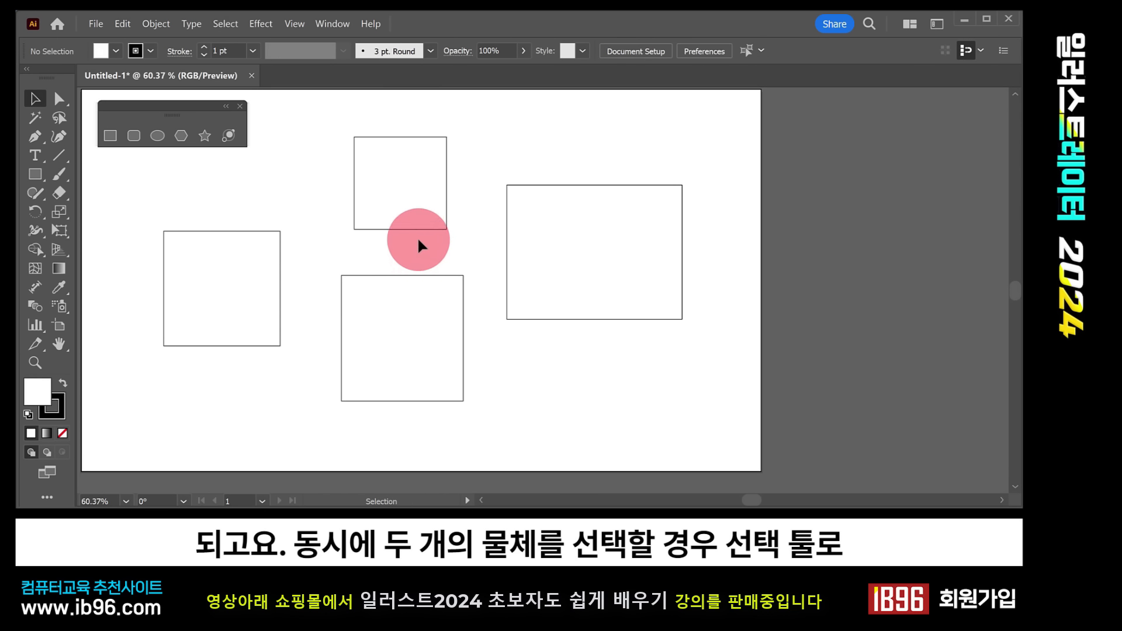
left_click_drag(421, 234, 267, 283)
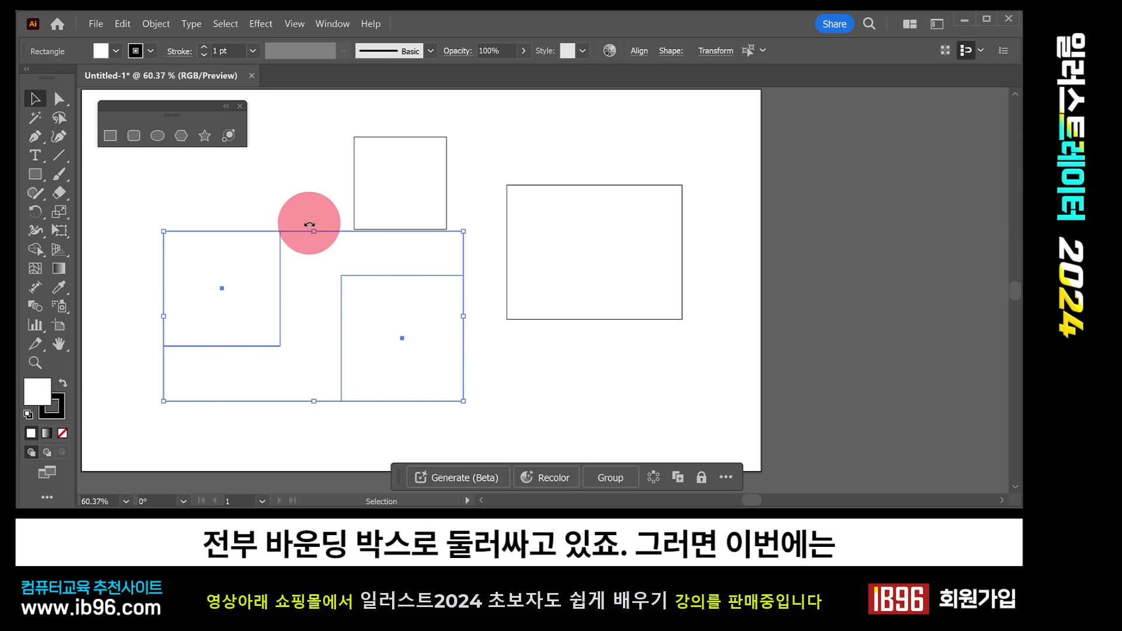
left_click(266, 220)
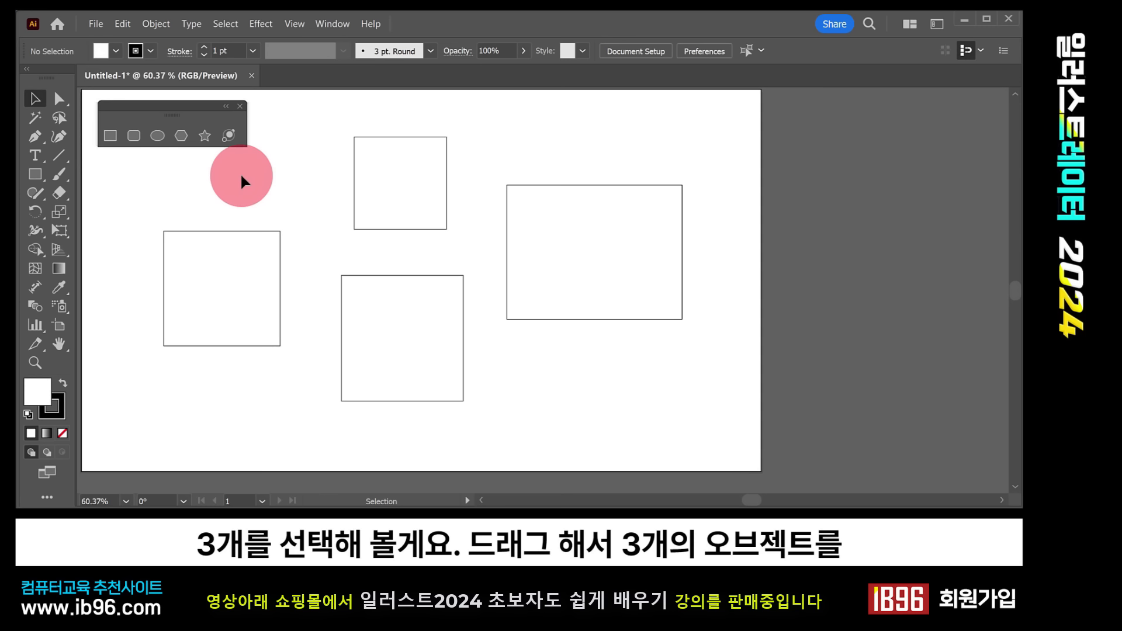
left_click_drag(299, 220, 378, 281)
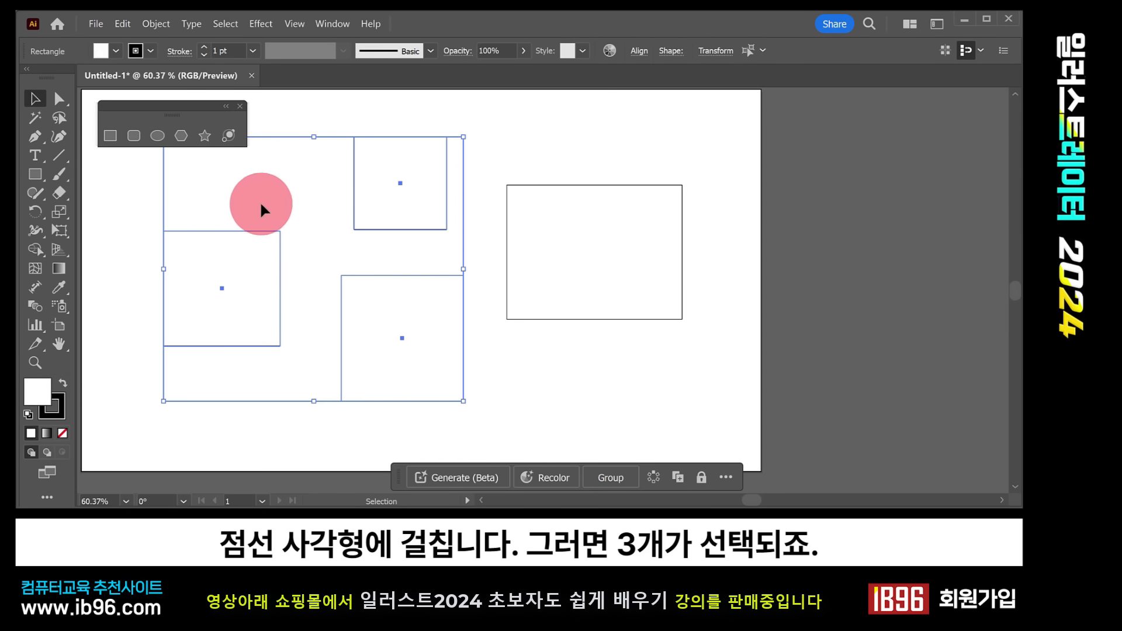
left_click_drag(236, 178, 602, 331)
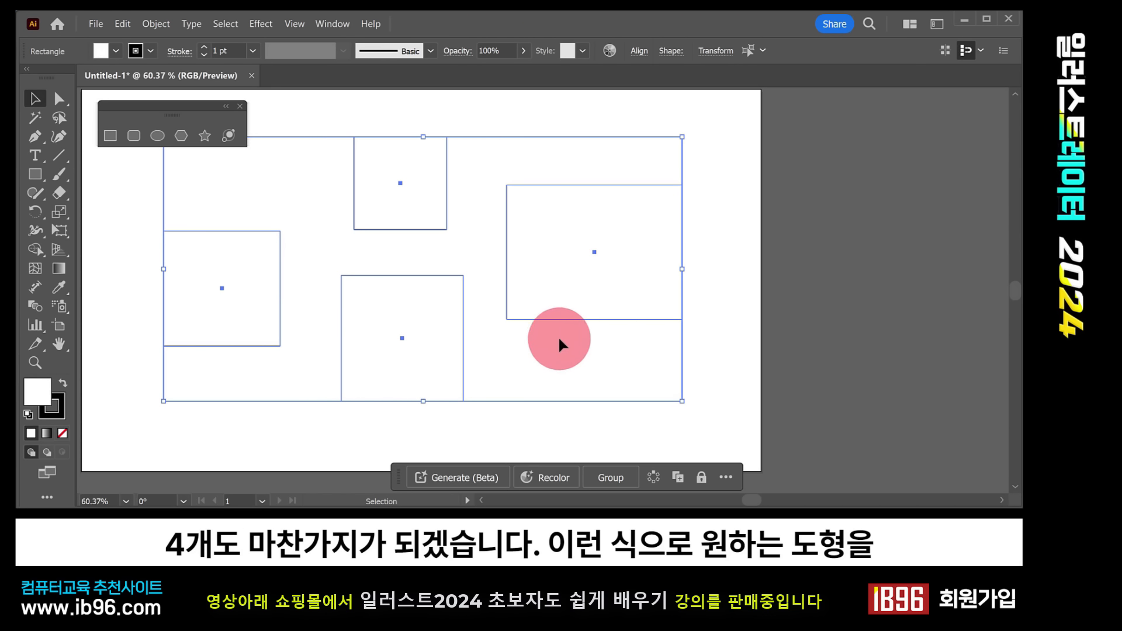
Step: Shift the left and the two middle rectangles together slightly up and left, and delete all four rectangles
left_click(532, 365)
left_click_drag(229, 180, 361, 264)
left_click(200, 186)
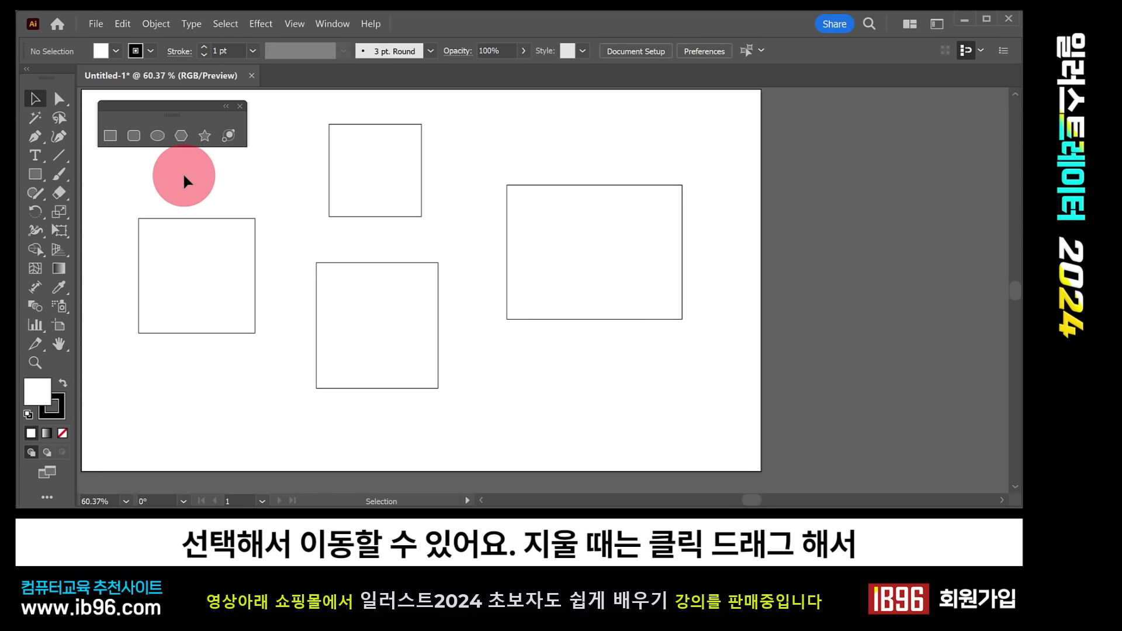
left_click_drag(179, 173, 523, 303)
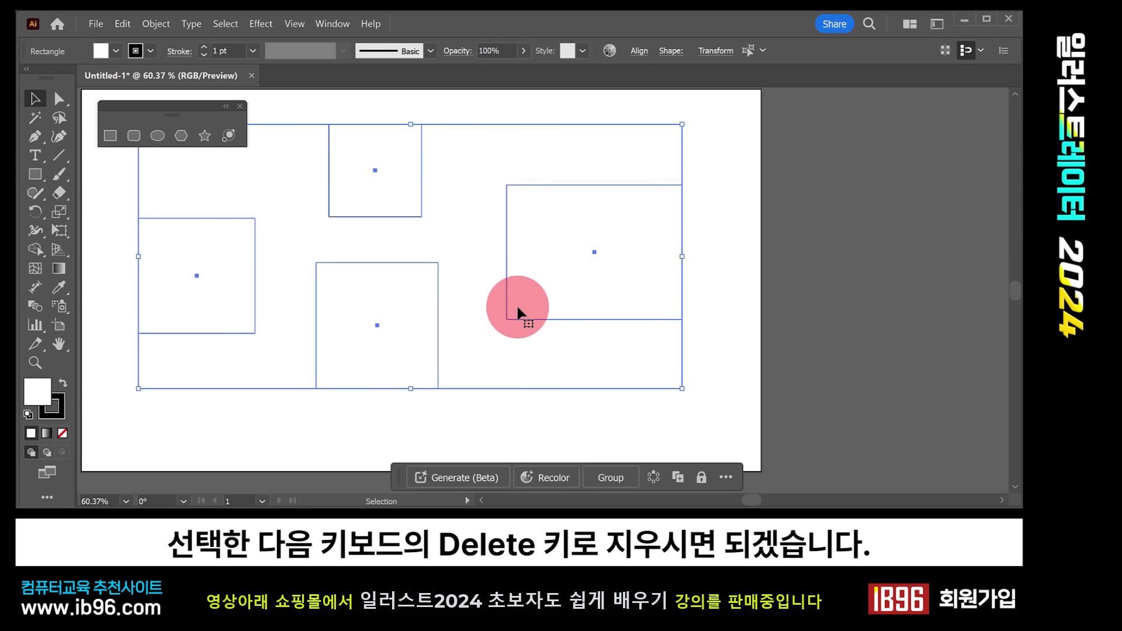
key("Delete")
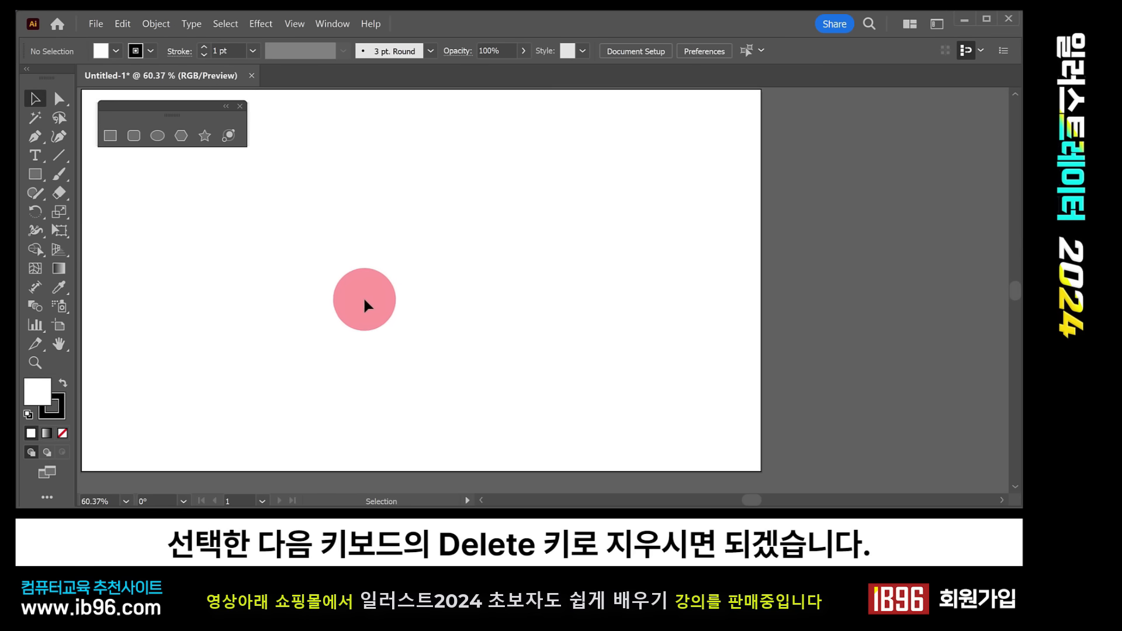
Step: Draw a wide rounded rectangle in the upper-left half of the artboard and delete it
left_click(136, 138)
left_click_drag(262, 193, 411, 295)
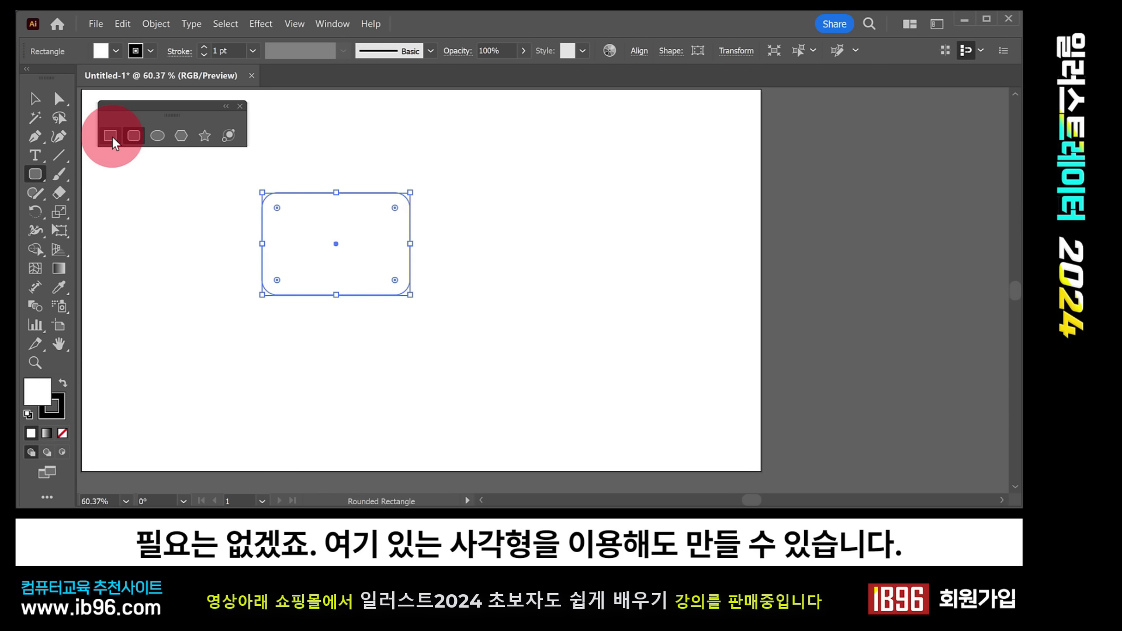
key("Delete")
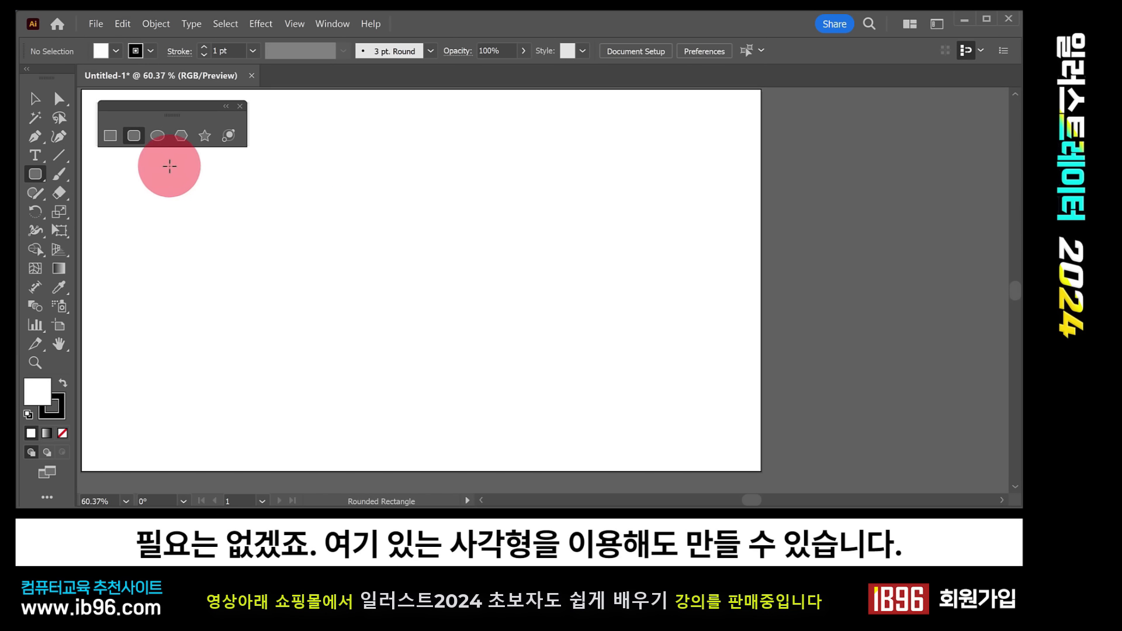
Step: Draw a small perfect circle with the Ellipse tool in the upper-left half of the artboard
left_click(157, 136)
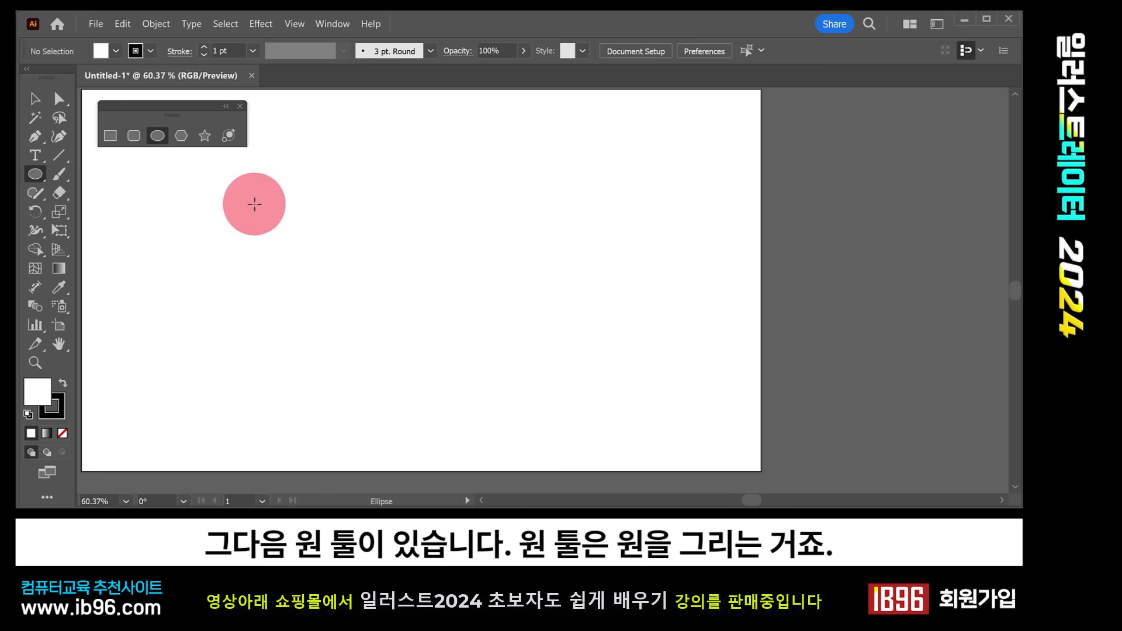
left_click_drag(279, 178, 391, 287)
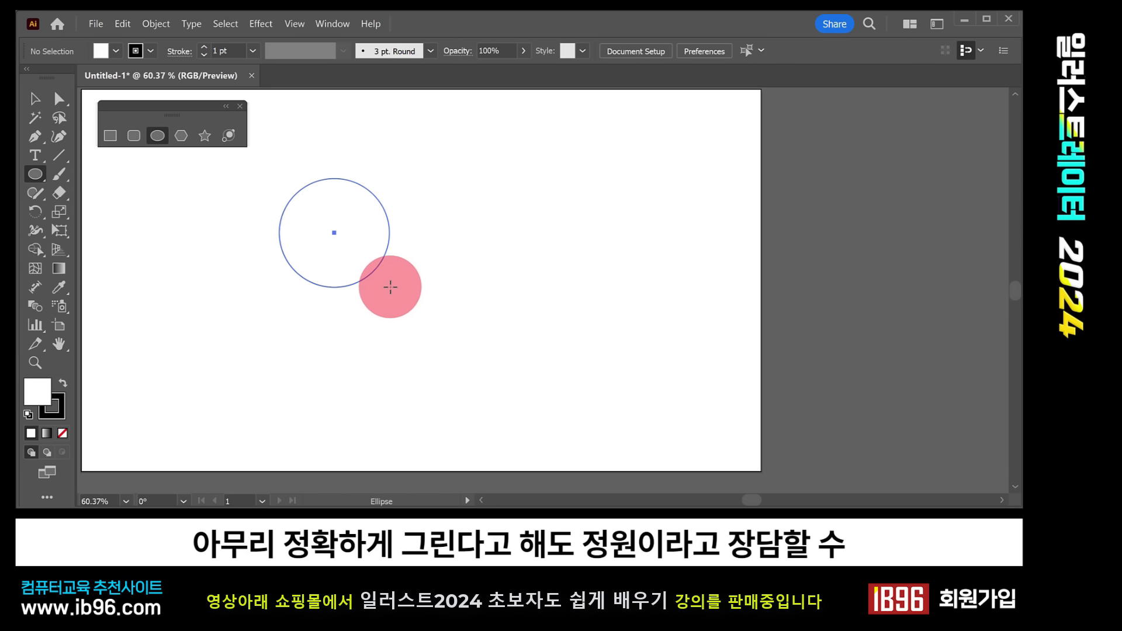
left_click_drag(391, 287, 391, 287)
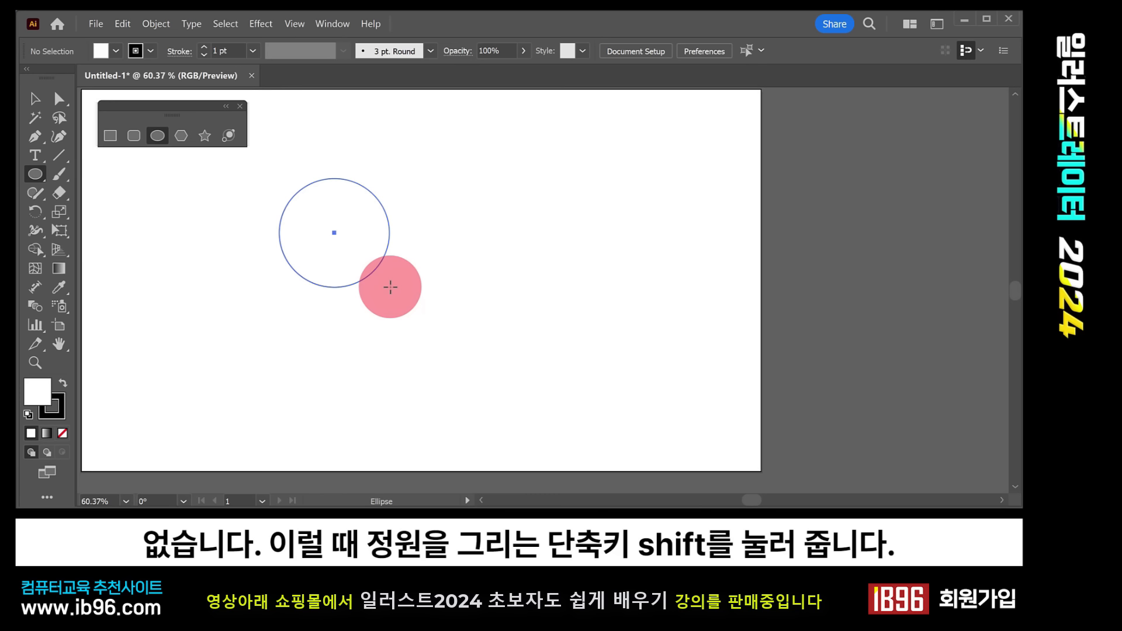
left_click_drag(390, 288, 347, 245)
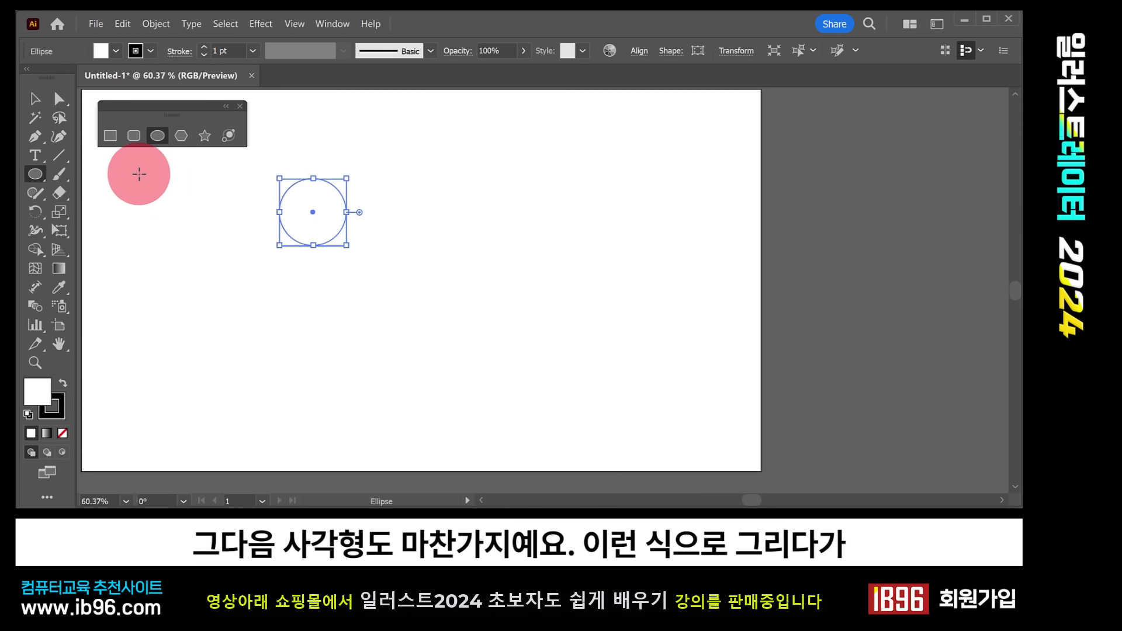
Step: Draw a perfect square to the right of the circle and an equal-sided rounded square below it, and return to the Selection tool
left_click(109, 136)
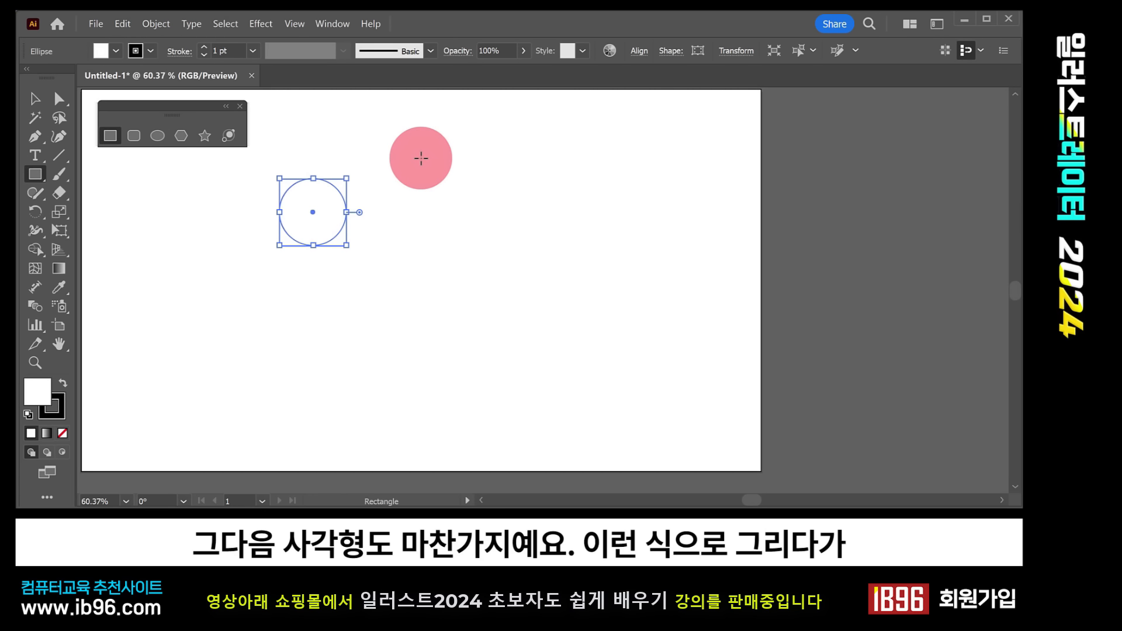
mouse_move(421, 158)
left_mouse_down()
mouse_move(549, 258)
mouse_move(463, 359)
mouse_move(578, 328)
mouse_move(465, 219)
left_mouse_up()
key("shift")
left_click(134, 136)
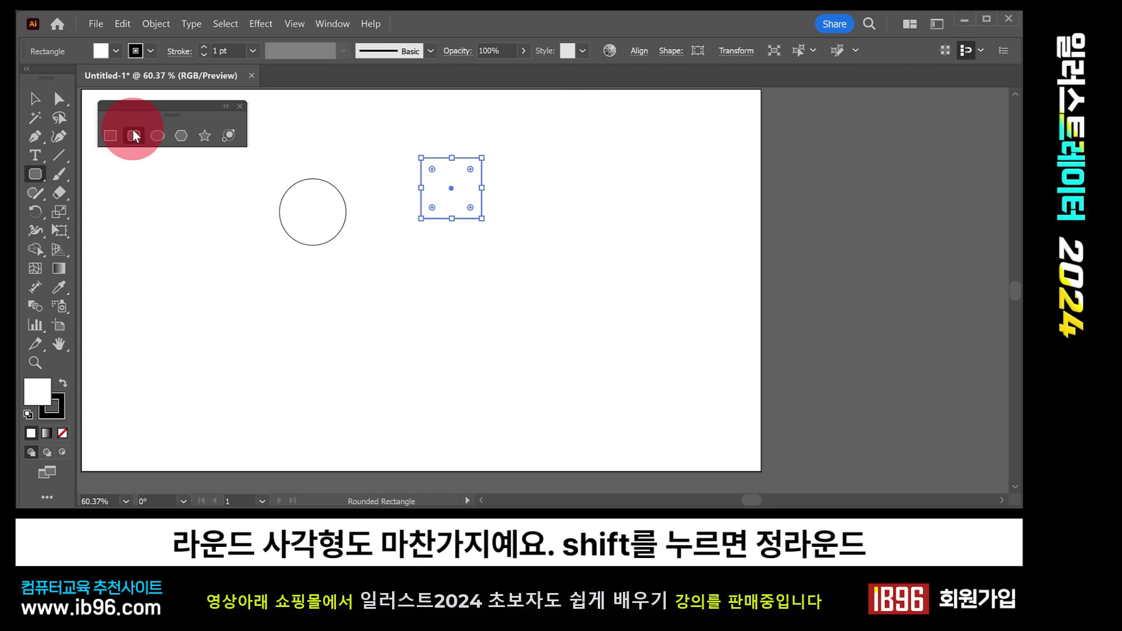
left_click_drag(396, 274, 427, 330)
key("shift")
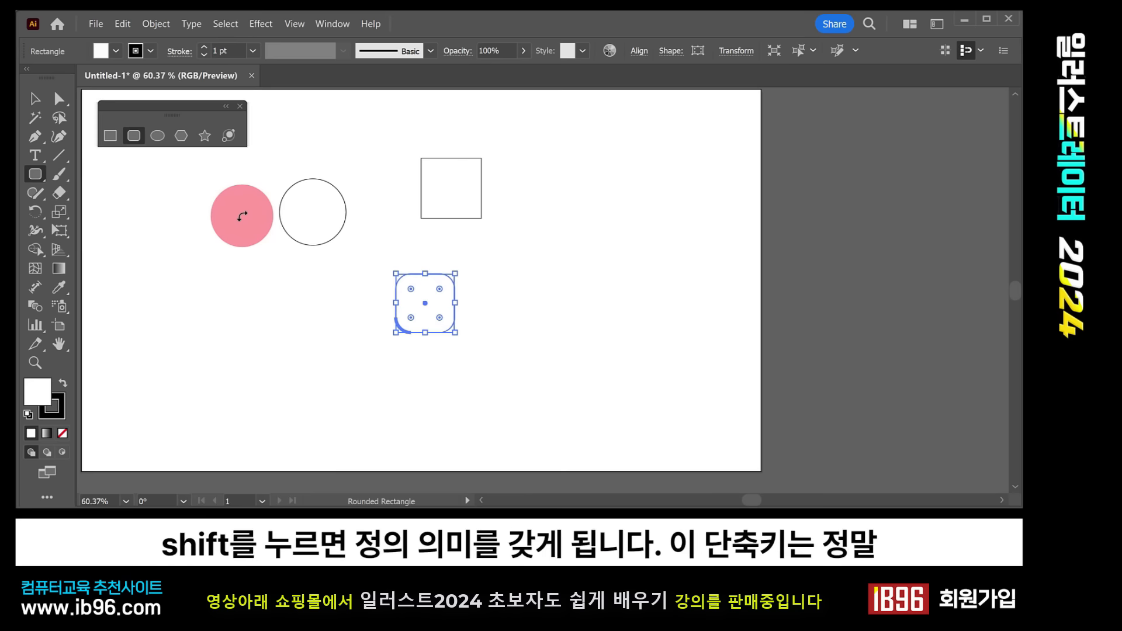
left_click(35, 99)
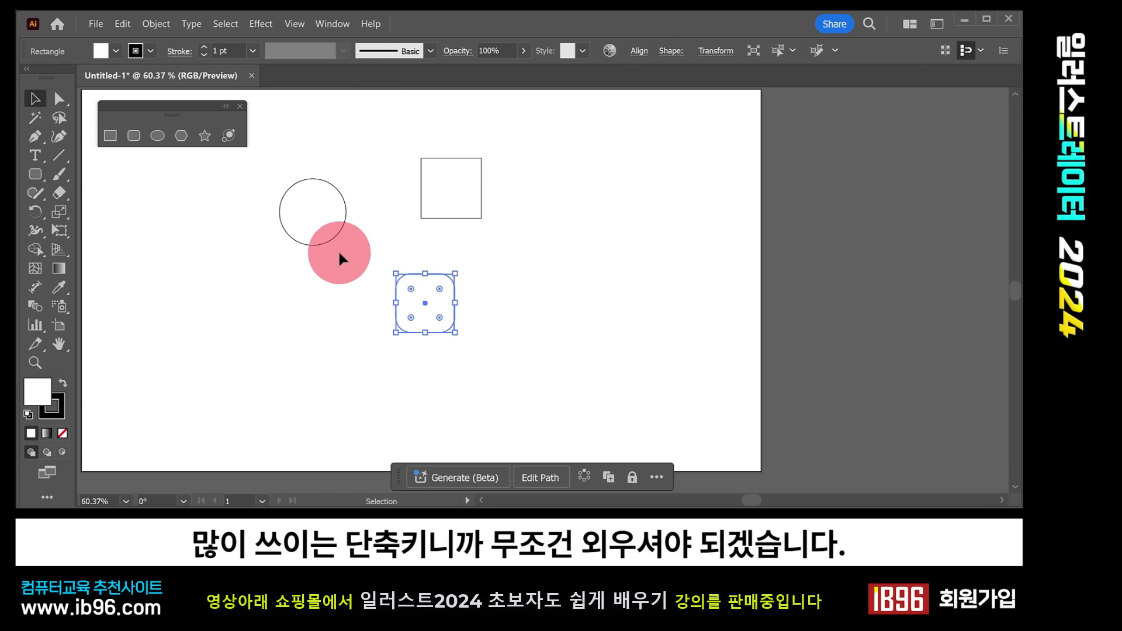
Step: Draw a slightly rotated hexagon at the artboard's left side and a star to the right of the squares
left_click(180, 140)
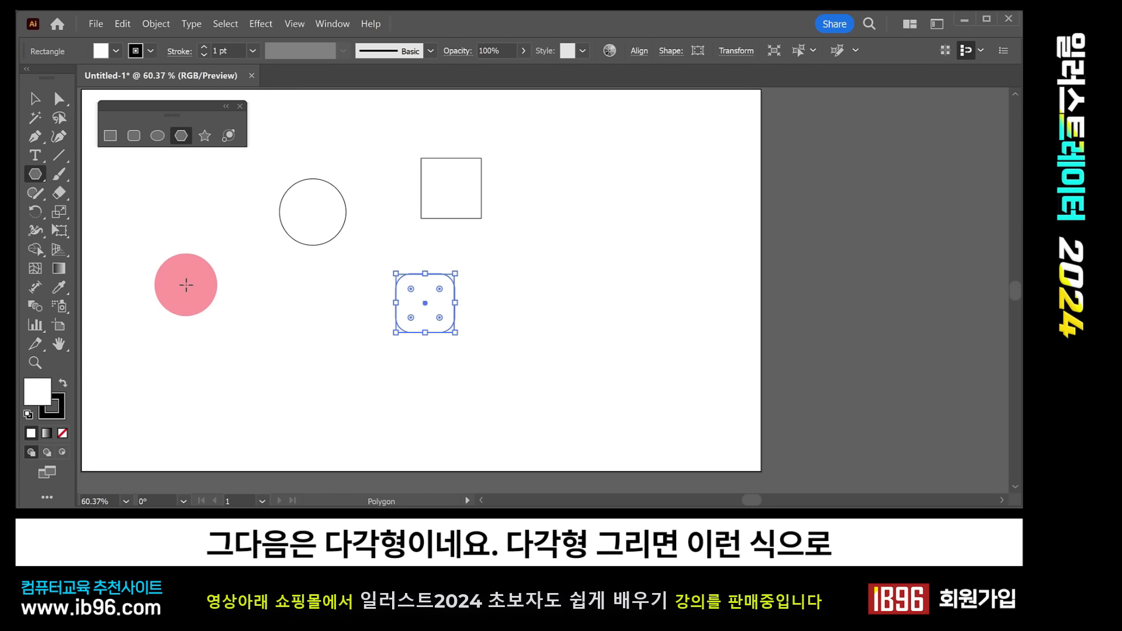
left_click_drag(175, 283, 229, 310)
left_click(205, 136)
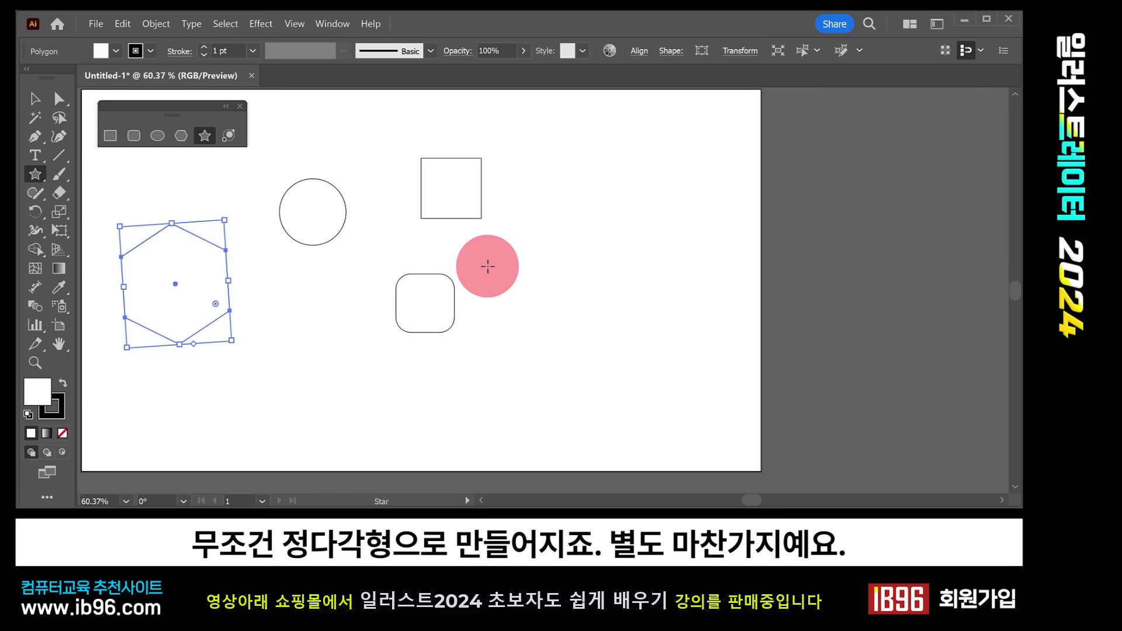
left_click_drag(574, 243, 613, 285)
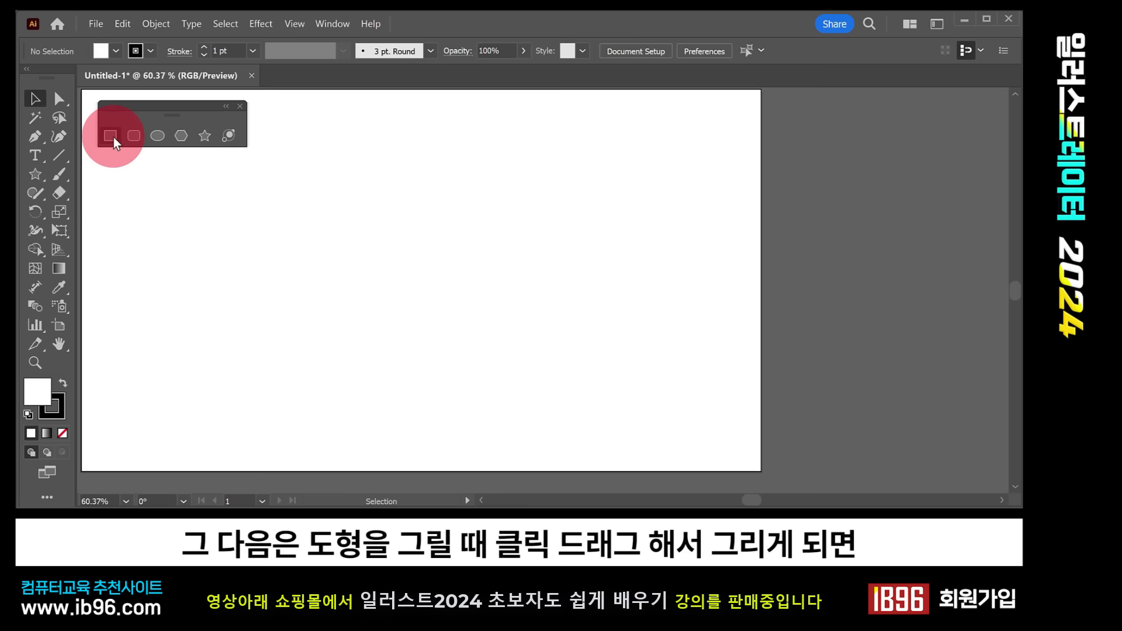
Step: Draw a large rectangle near the artboard's middle and a smaller one to its right, and delete both
left_click(110, 136)
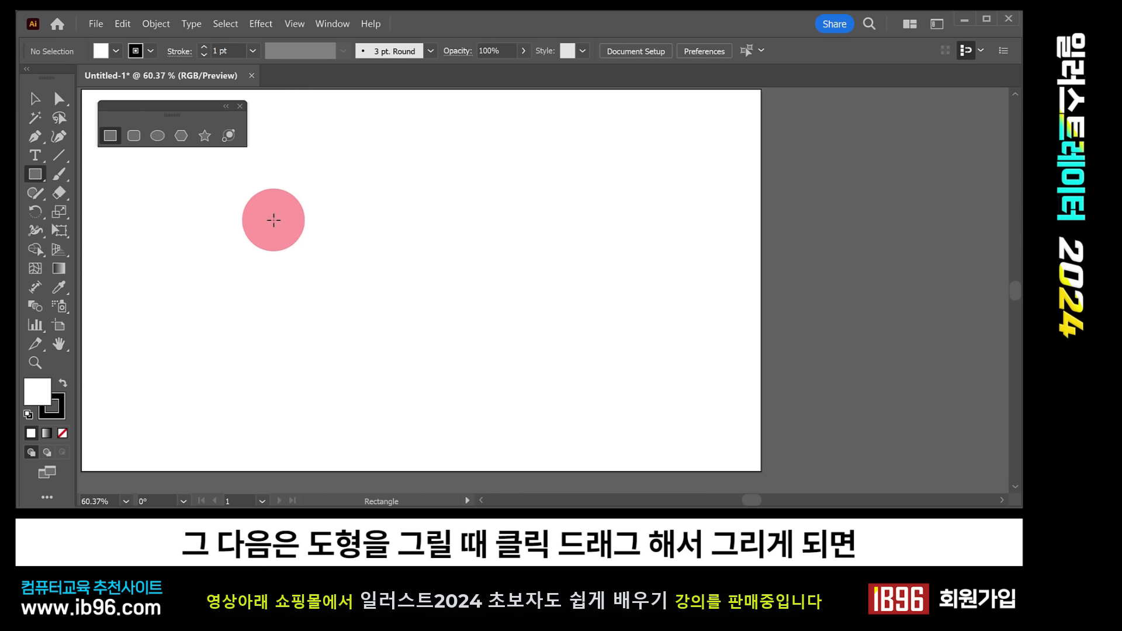
left_click_drag(266, 191, 436, 337)
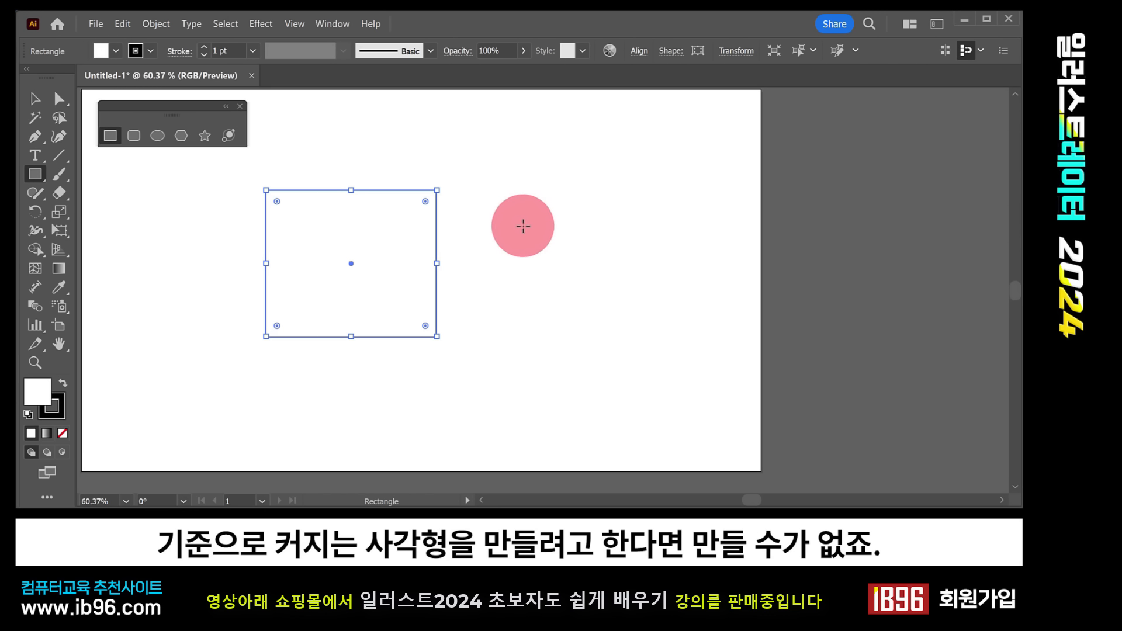
left_click_drag(501, 208, 589, 288)
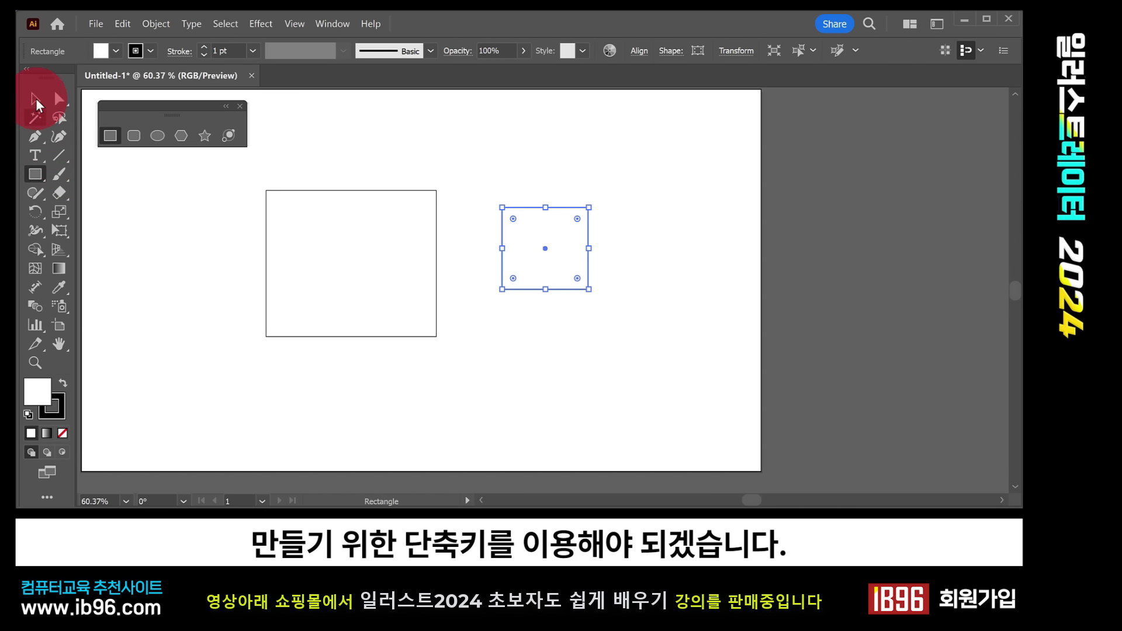
left_click(34, 98)
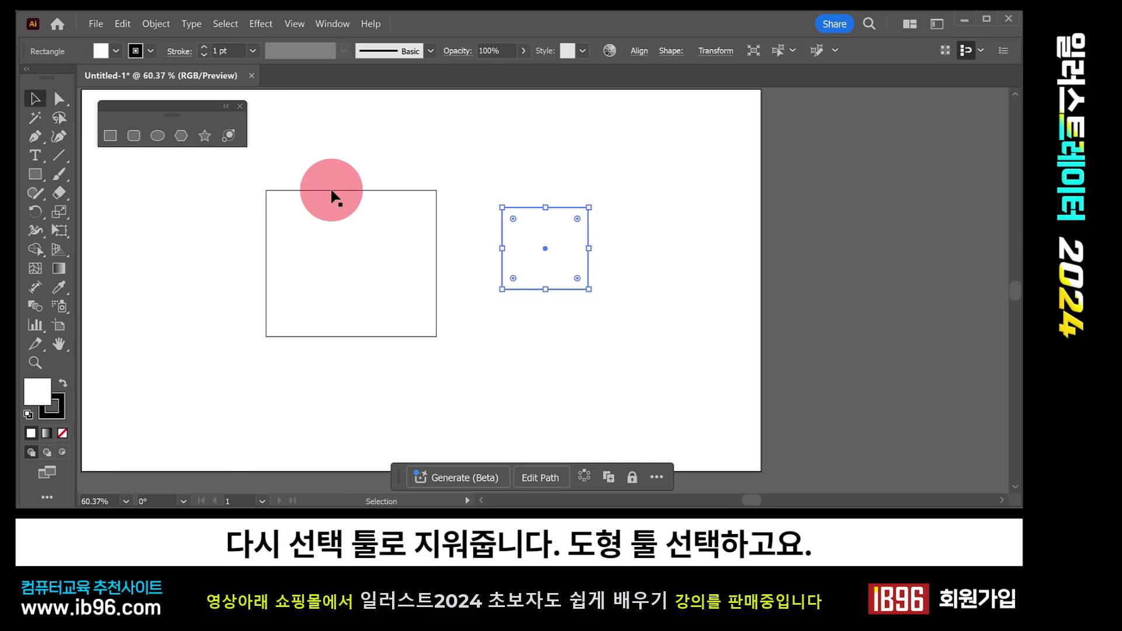
left_click_drag(321, 139, 578, 283)
key("Delete")
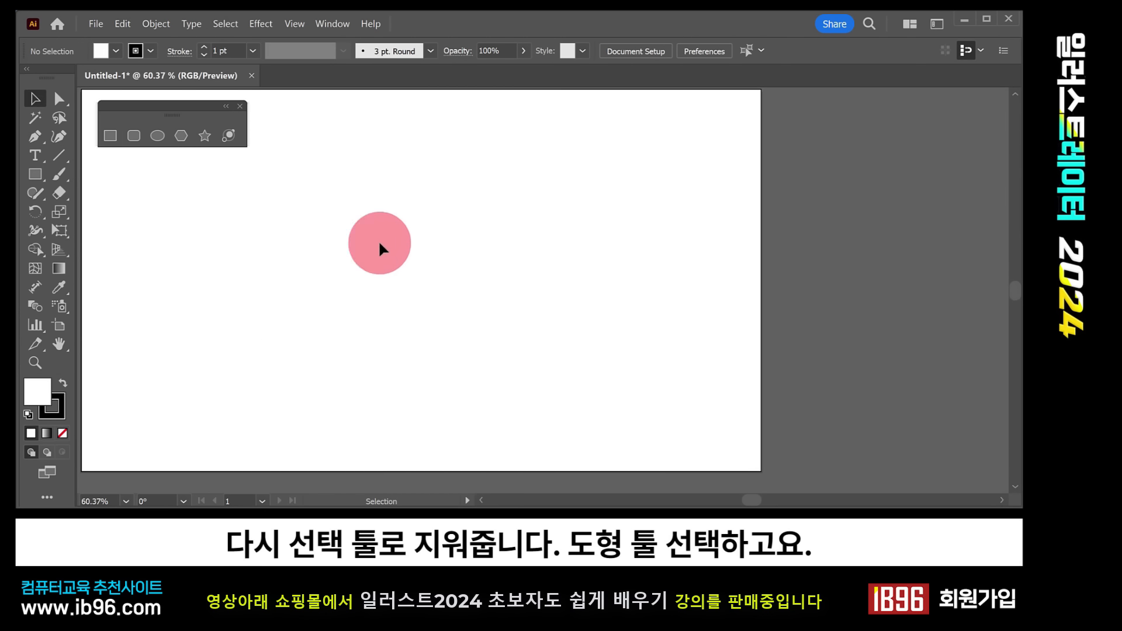
Step: Draw a perfect square outward from its center in the upper-left half of the artboard with the Rectangle tool
left_click(110, 135)
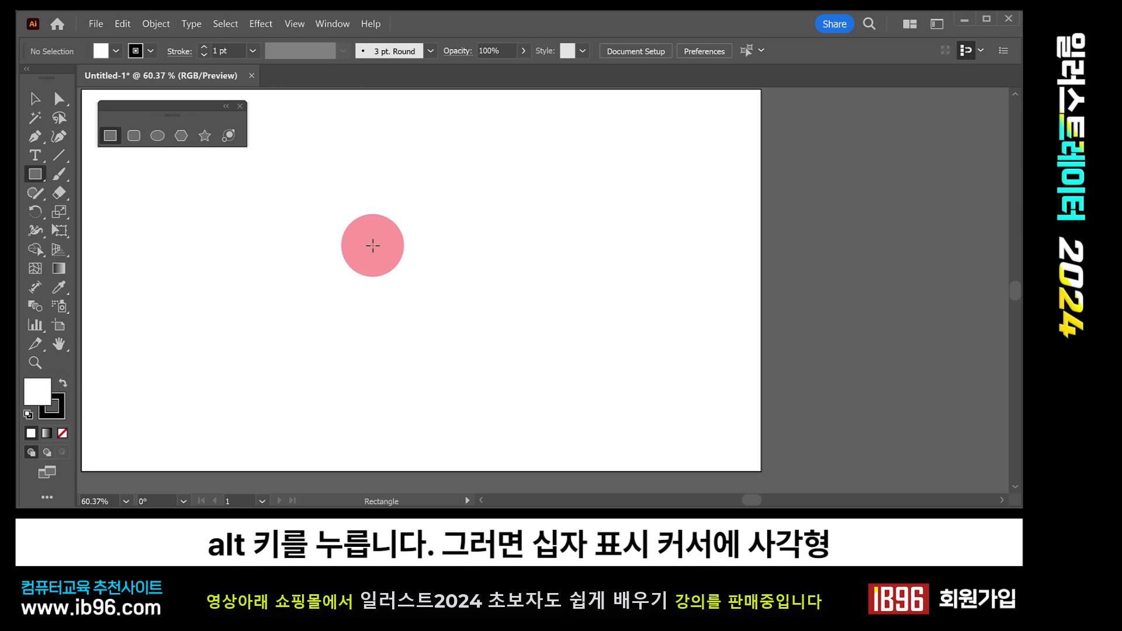
key("alt")
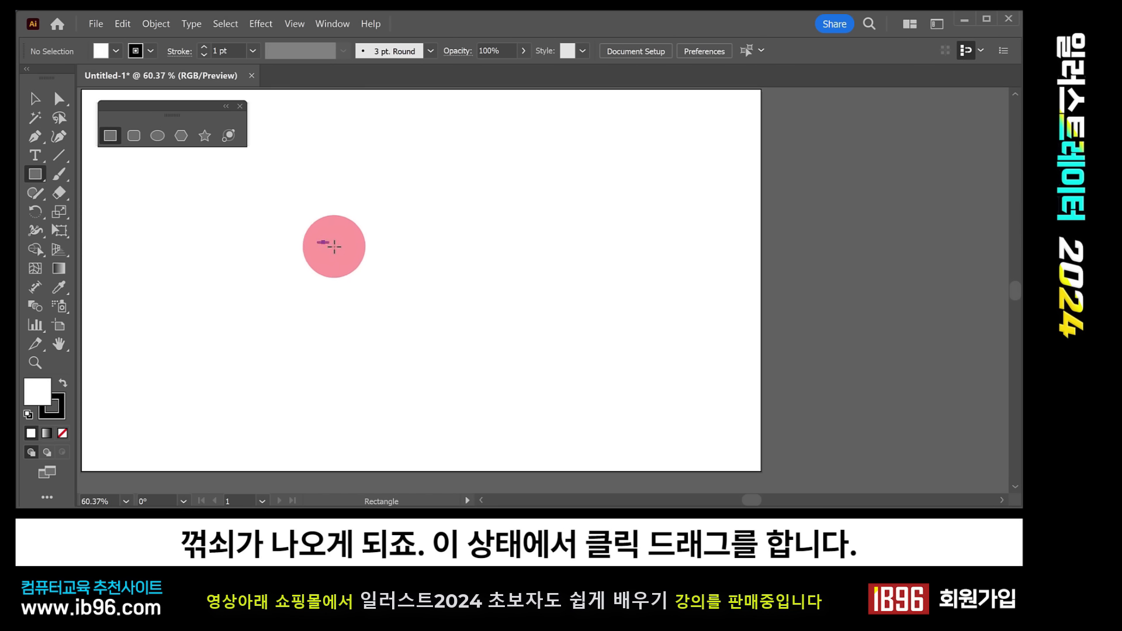
mouse_move(323, 242)
left_mouse_down()
mouse_move(403, 323)
mouse_move(335, 259)
mouse_move(403, 269)
left_mouse_up()
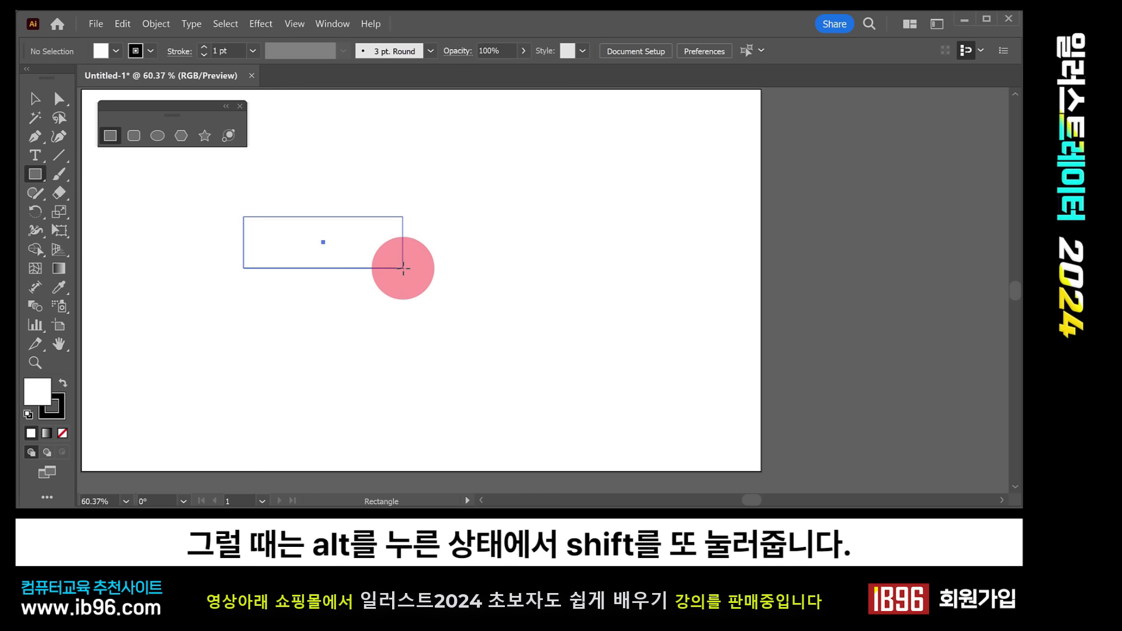
key("shift")
mouse_move(403, 269)
left_mouse_down()
mouse_move(343, 240)
mouse_move(414, 286)
mouse_move(363, 261)
left_mouse_up()
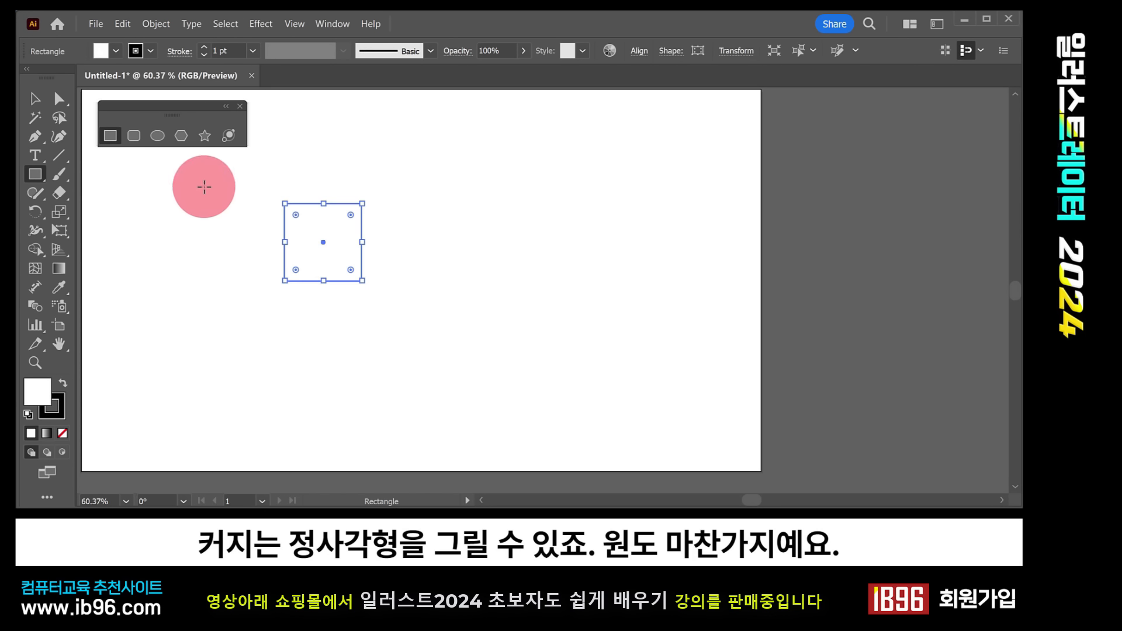
Step: Draw a perfect circle from its center to the left of the square, and a rotated hexagon overlapping the square's right side
left_click(158, 136)
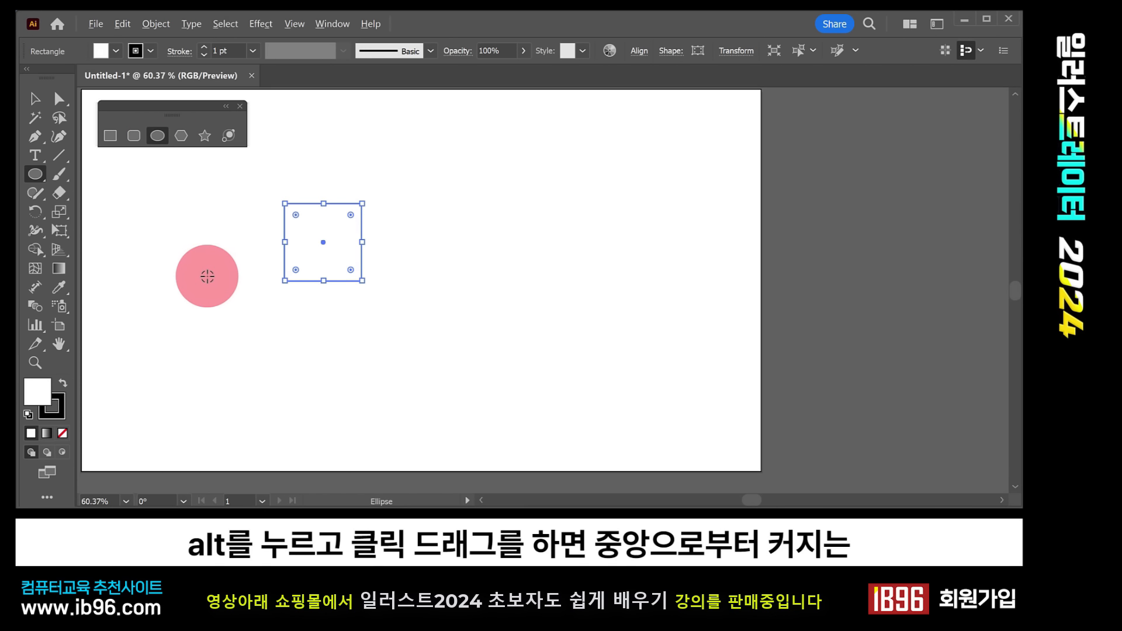
left_click_drag(194, 270, 248, 323)
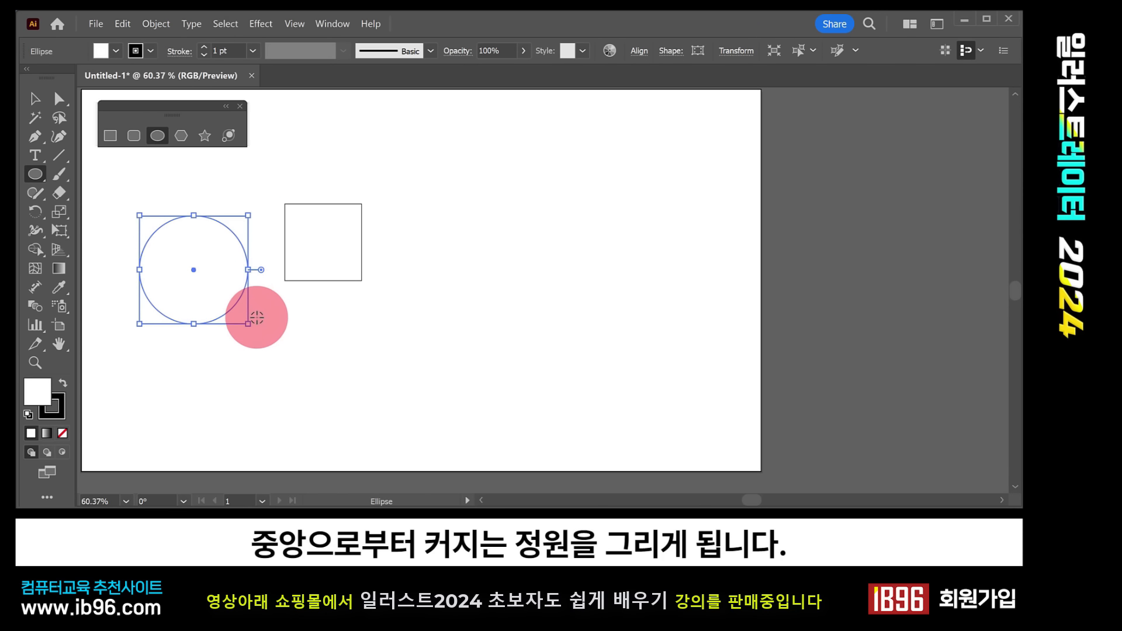
left_click(182, 138)
left_click_drag(410, 221, 451, 267)
Step: Draw a tilted star from its center below the square, then return to the Selection tool and deselect it
left_click(203, 138)
left_click_drag(309, 347, 350, 393)
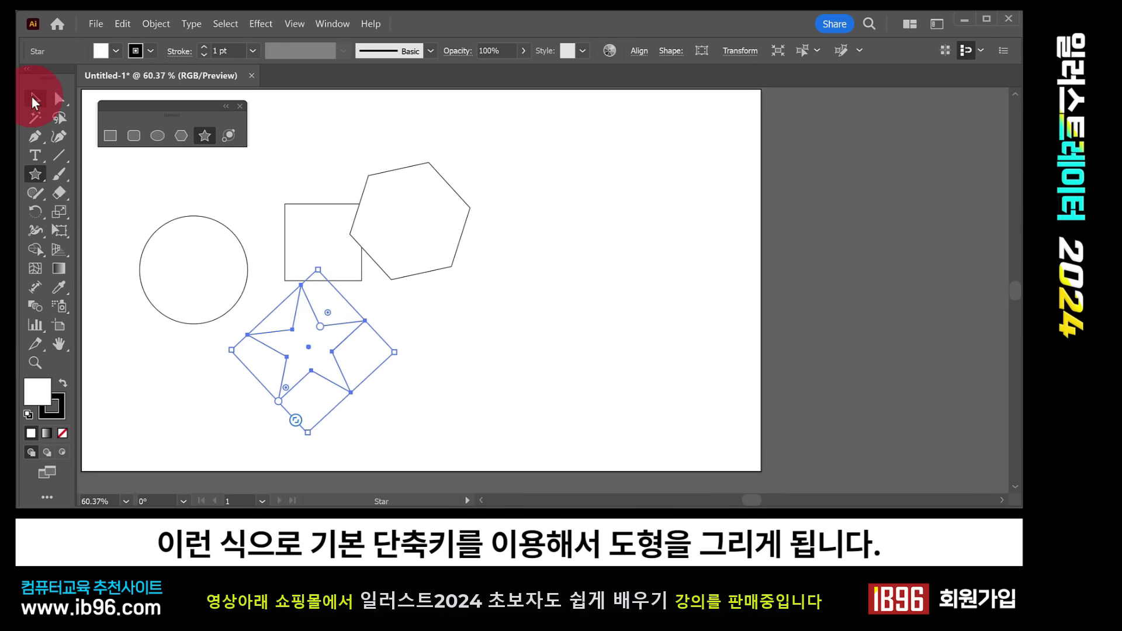
left_click(33, 97)
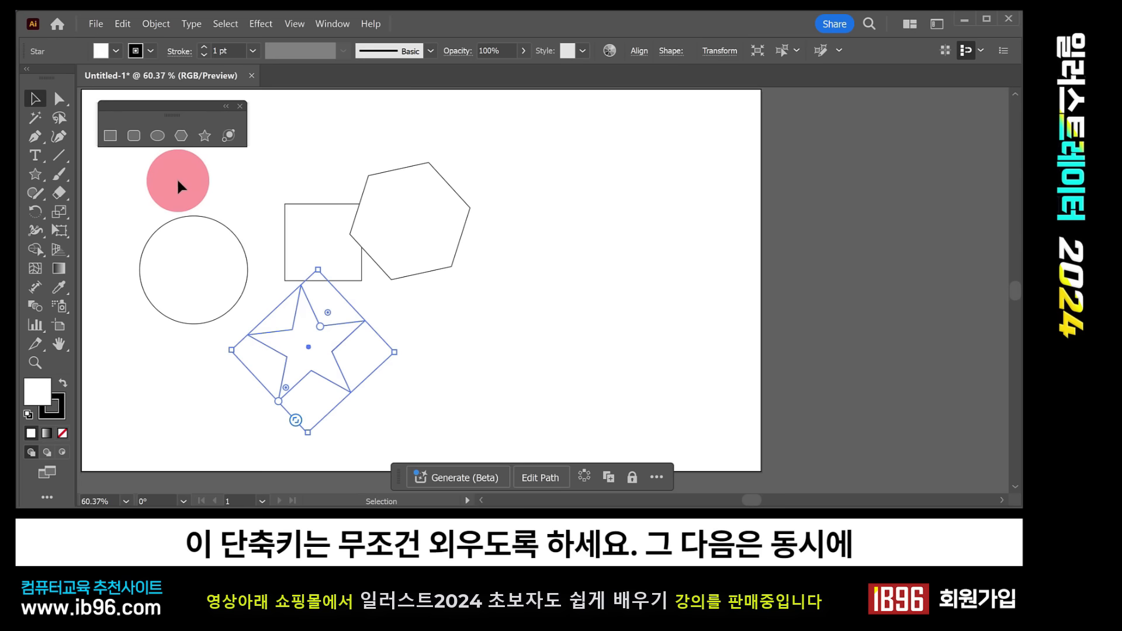
mouse_move(176, 177)
left_mouse_down()
mouse_move(359, 321)
mouse_move(178, 207)
mouse_move(186, 191)
left_mouse_up()
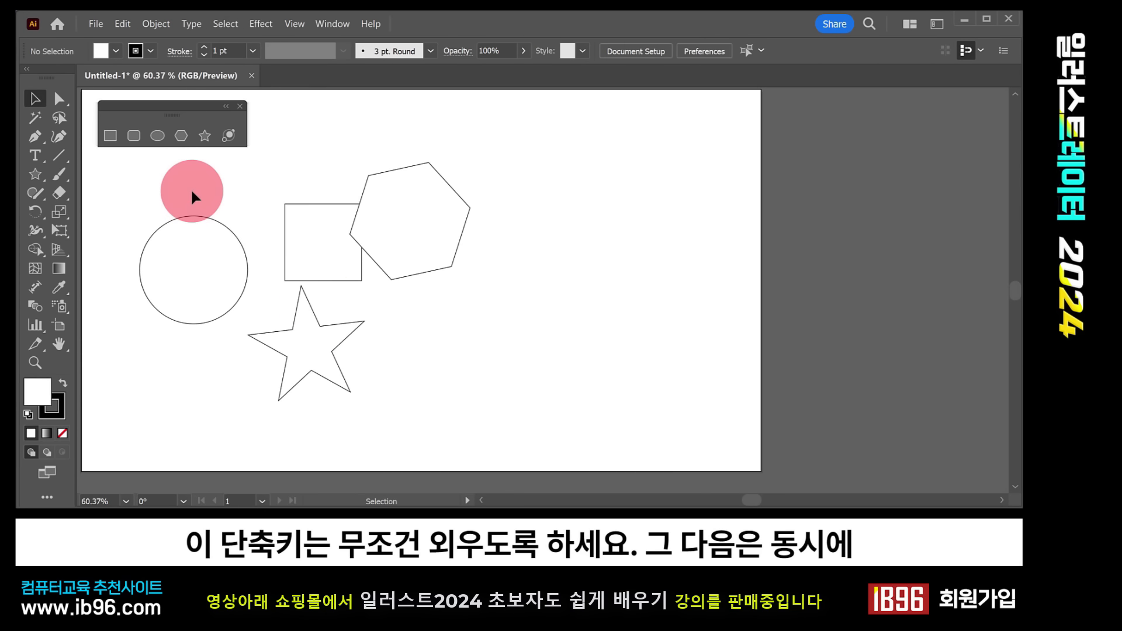
Step: Move the square, star, hexagon and circle individually so the four shapes sit in a tight cluster
left_click_drag(299, 240, 263, 207)
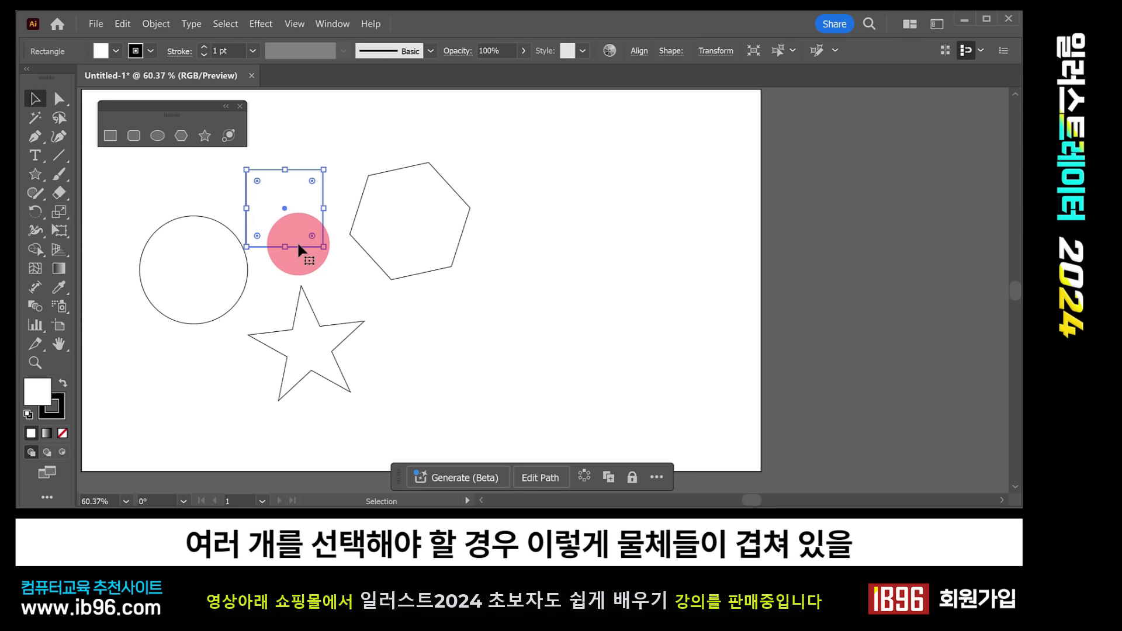
left_click(324, 321)
left_click_drag(328, 317, 377, 282)
left_click_drag(406, 235, 388, 223)
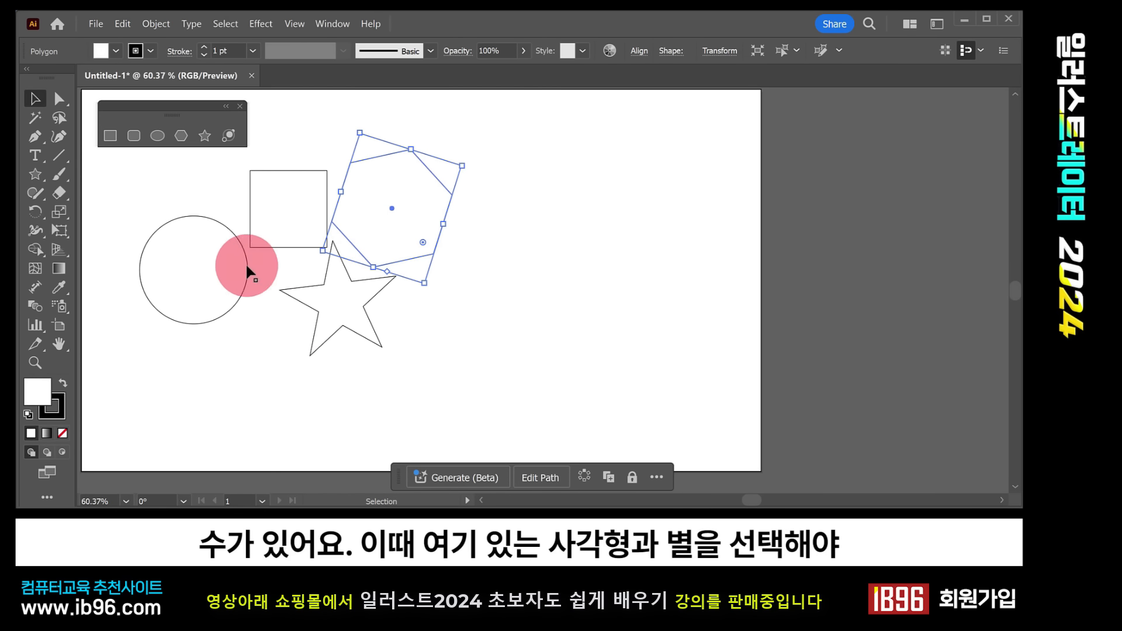
left_click_drag(222, 273, 252, 306)
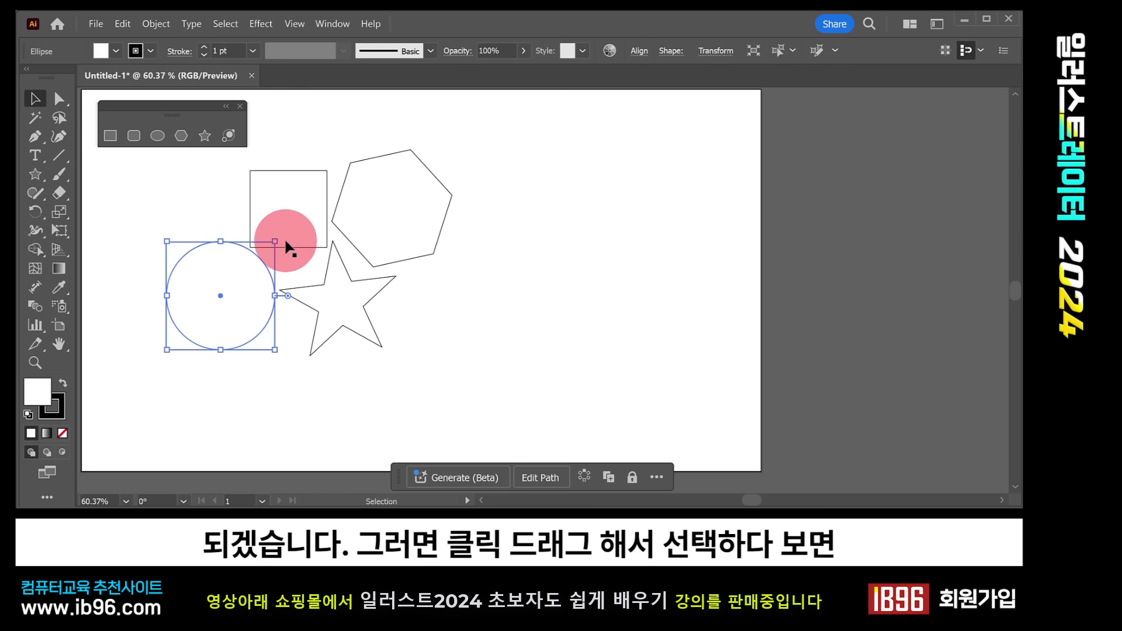
Step: Try selecting the square and star together, both with a selection marquee and by adding them one by one, clearing the selection each time
left_click_drag(287, 202, 316, 305)
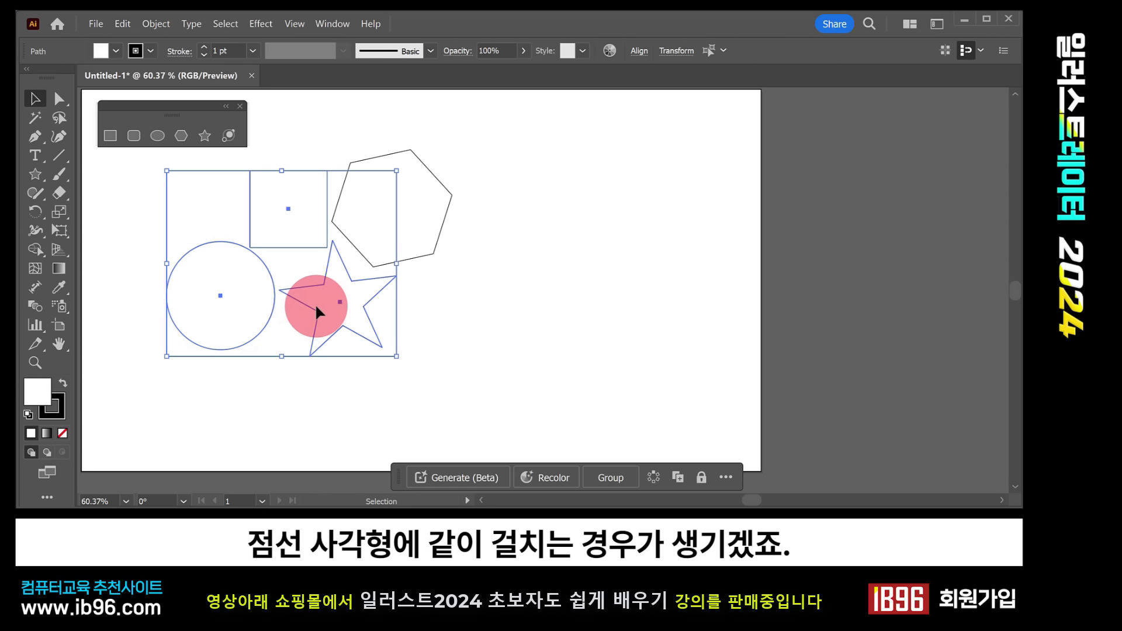
left_click(288, 263)
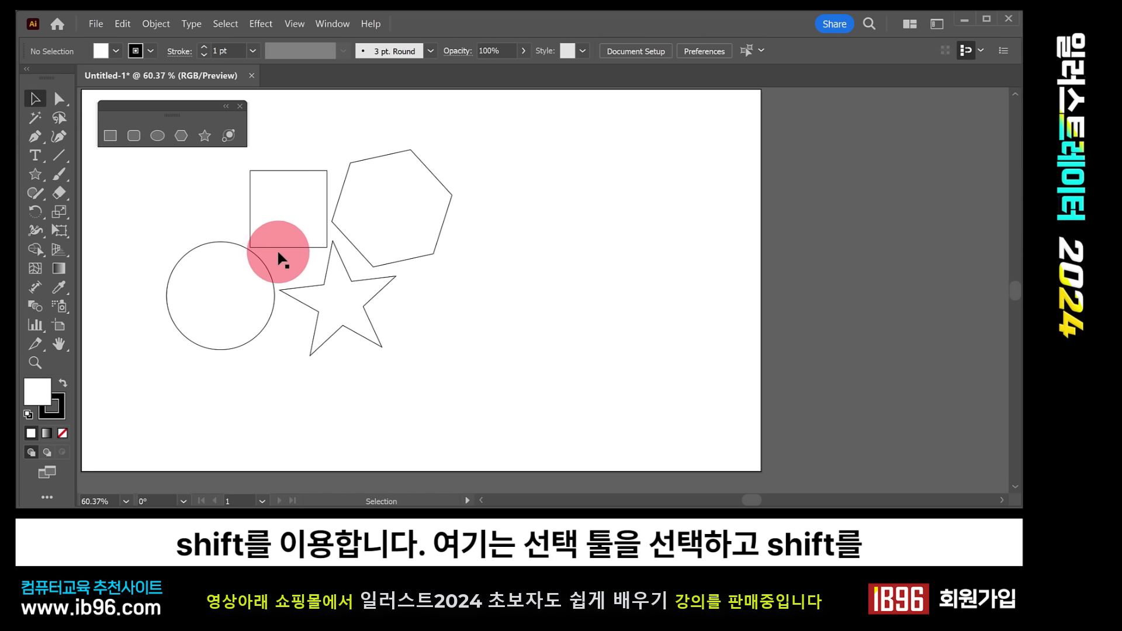
key("shift")
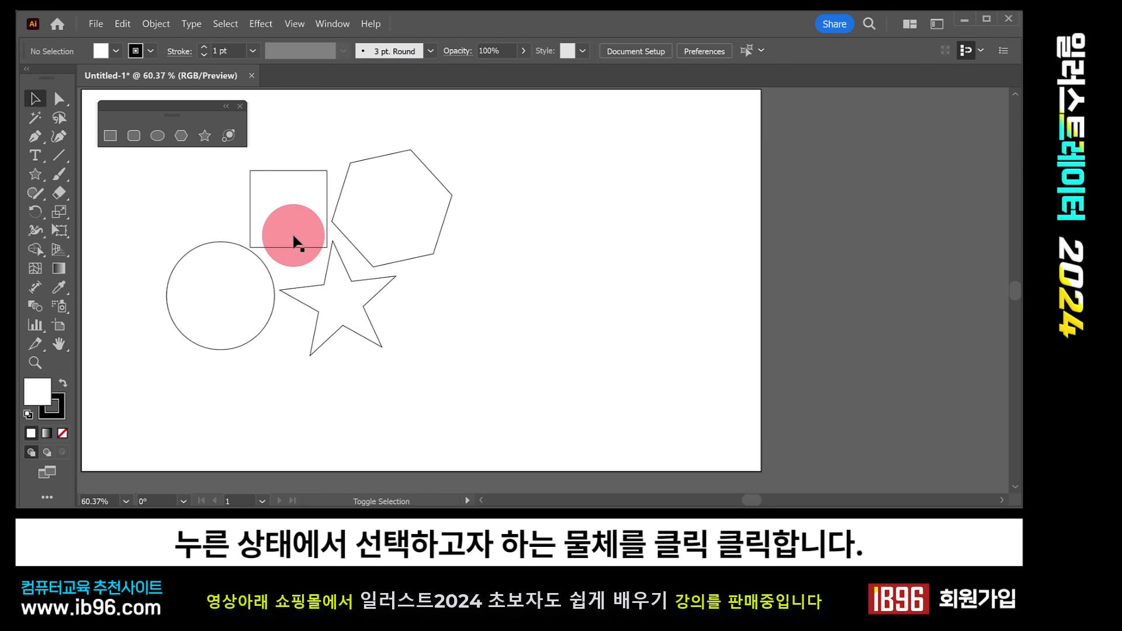
left_click(294, 236, "shift")
left_click(336, 265, "shift")
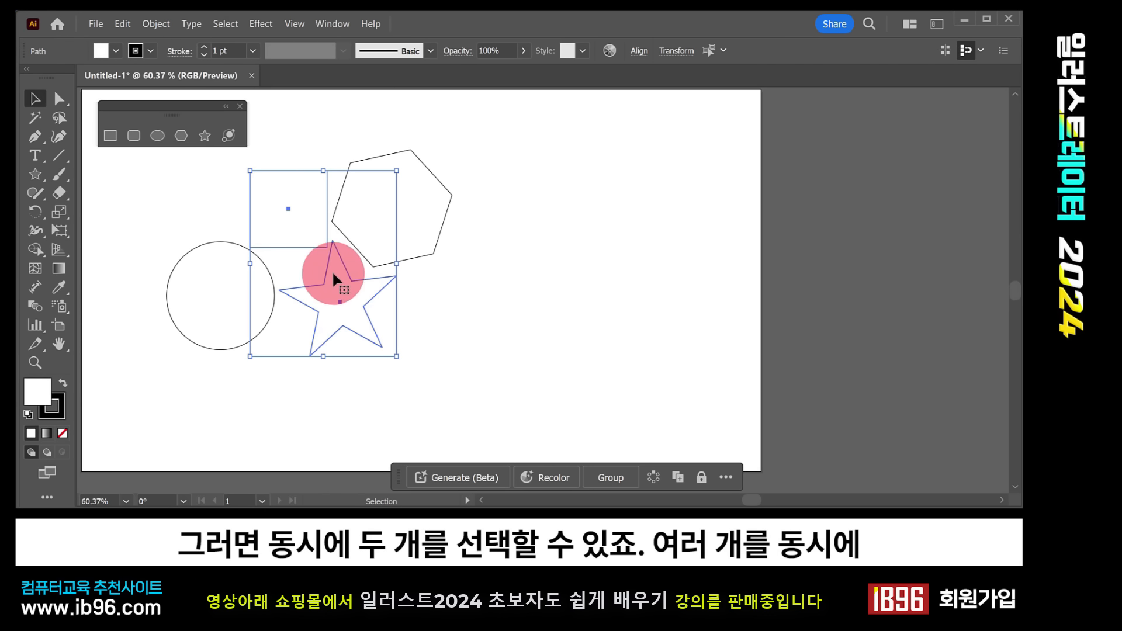
left_click(303, 258)
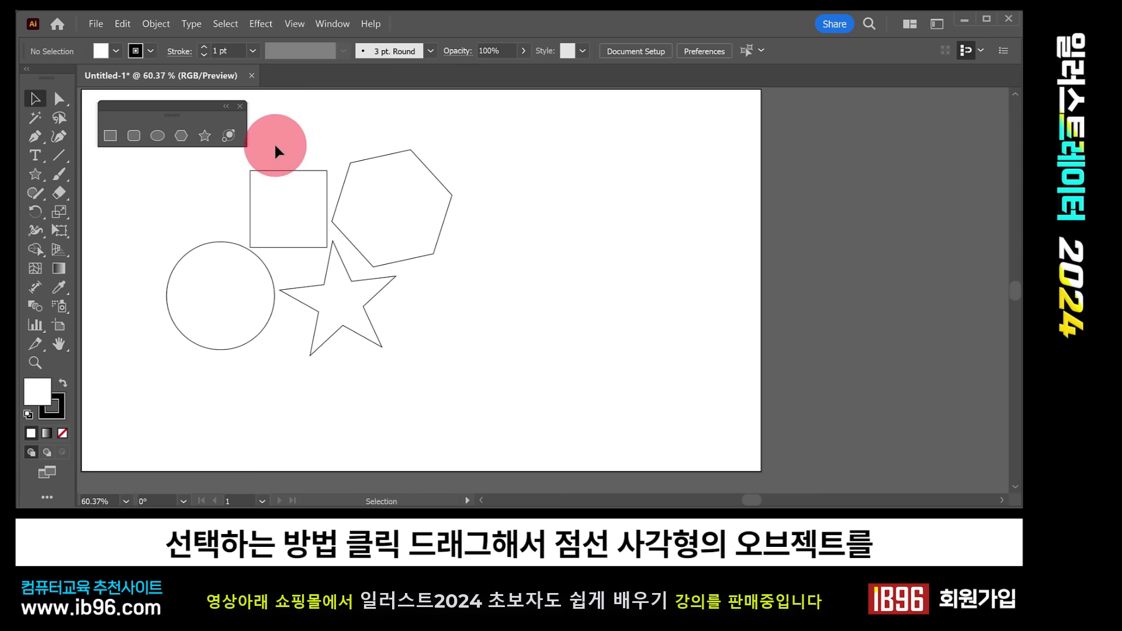
left_click_drag(275, 145, 329, 279)
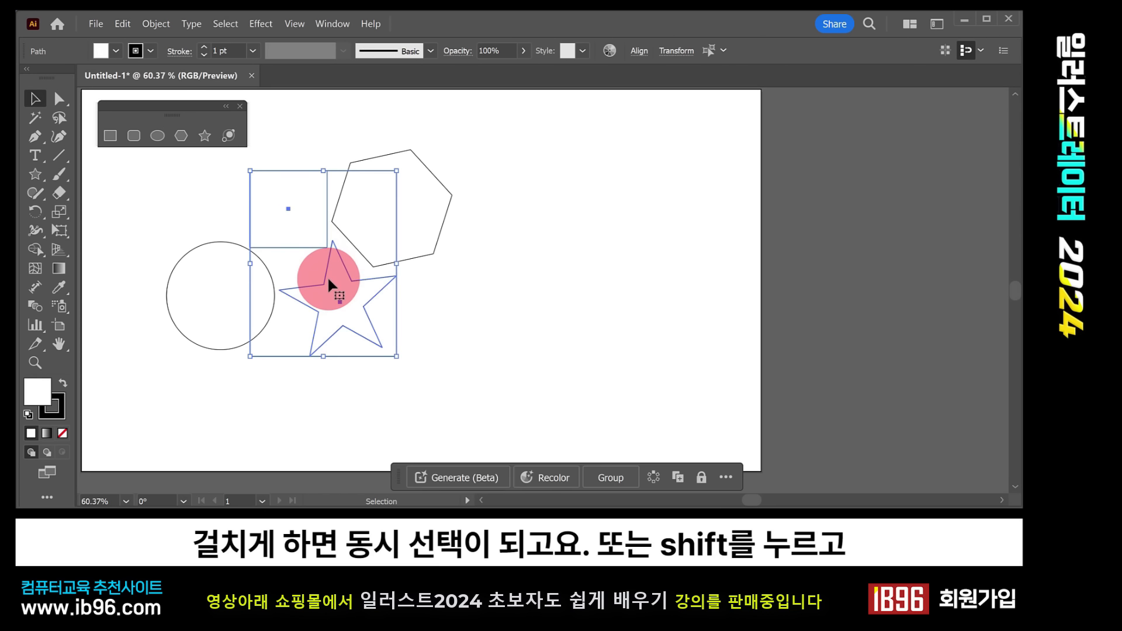
left_click(219, 190)
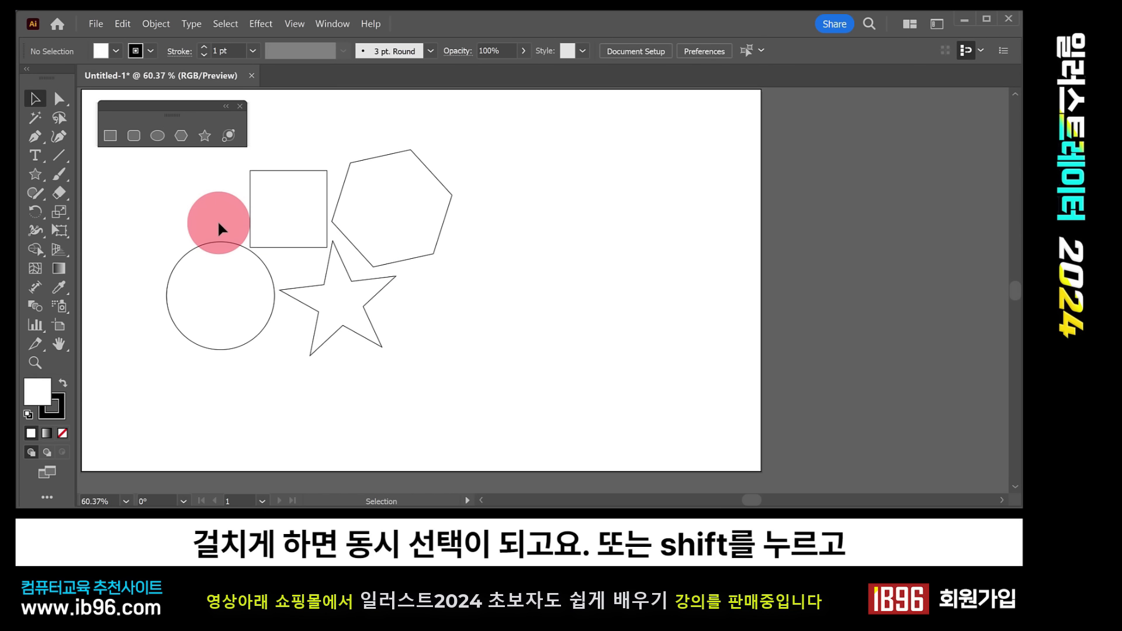
Step: Select the circle, square and hexagon together and move them slightly up and to the left
left_click(239, 262, "shift")
left_click(283, 221, "shift")
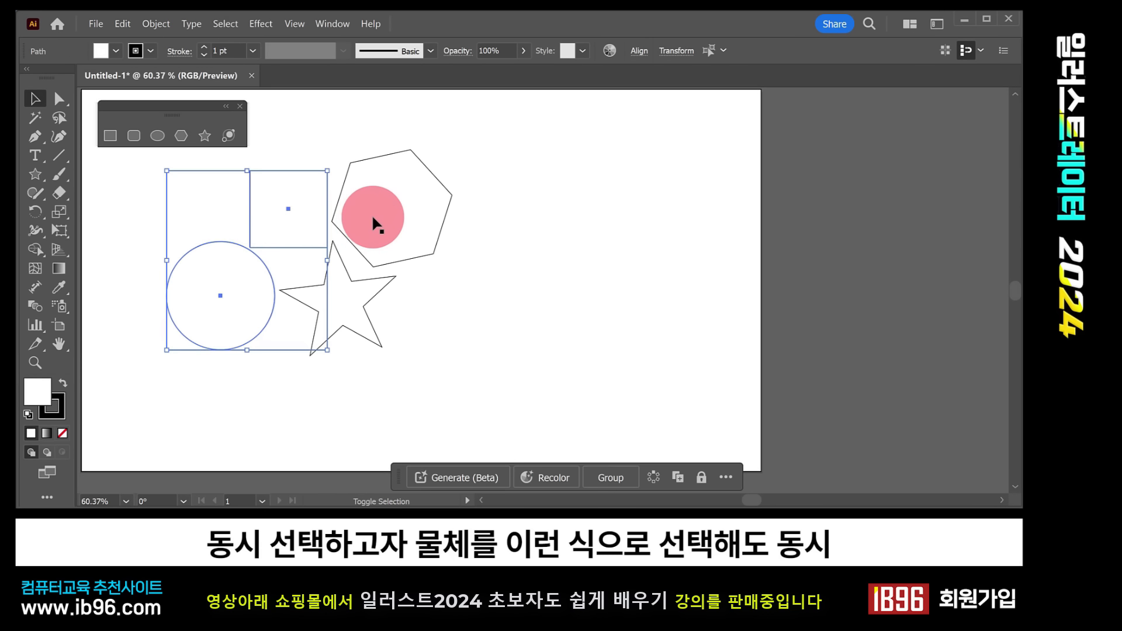
left_click(373, 227, "shift")
mouse_move(368, 232)
left_mouse_down()
mouse_move(391, 217)
mouse_move(363, 229)
left_mouse_up()
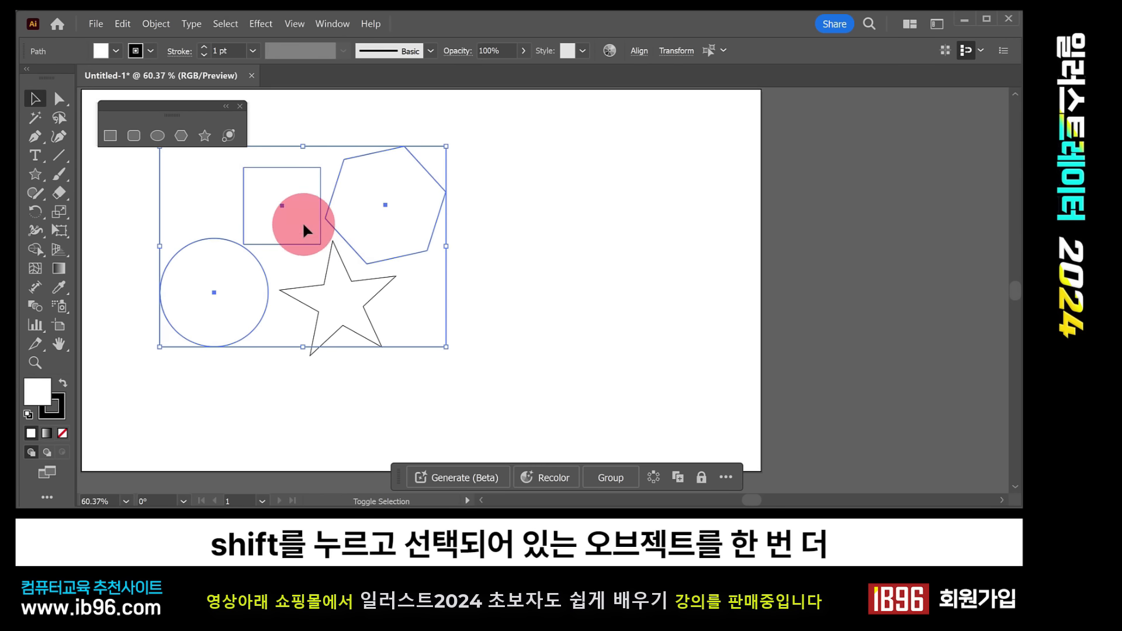
Step: Remove the square from the selection, move the circle and hexagon slightly down and to the right, and deselect them
left_click(271, 180, "shift")
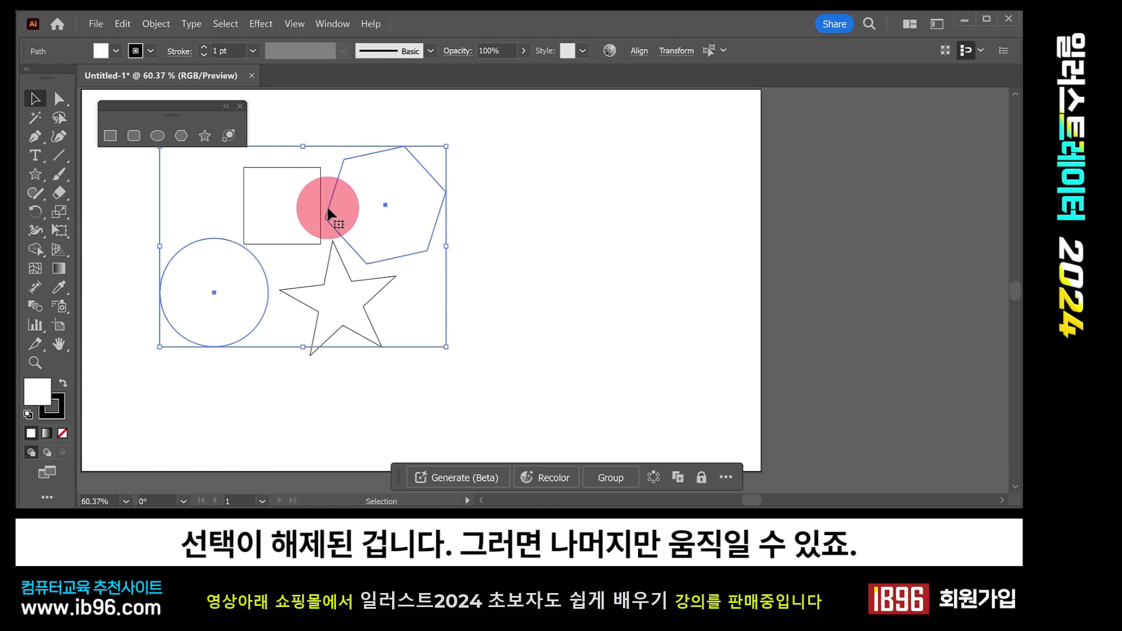
mouse_move(329, 209)
left_mouse_down()
mouse_move(466, 218)
mouse_move(551, 275)
mouse_move(308, 226)
mouse_move(356, 225)
mouse_move(338, 222)
left_mouse_up()
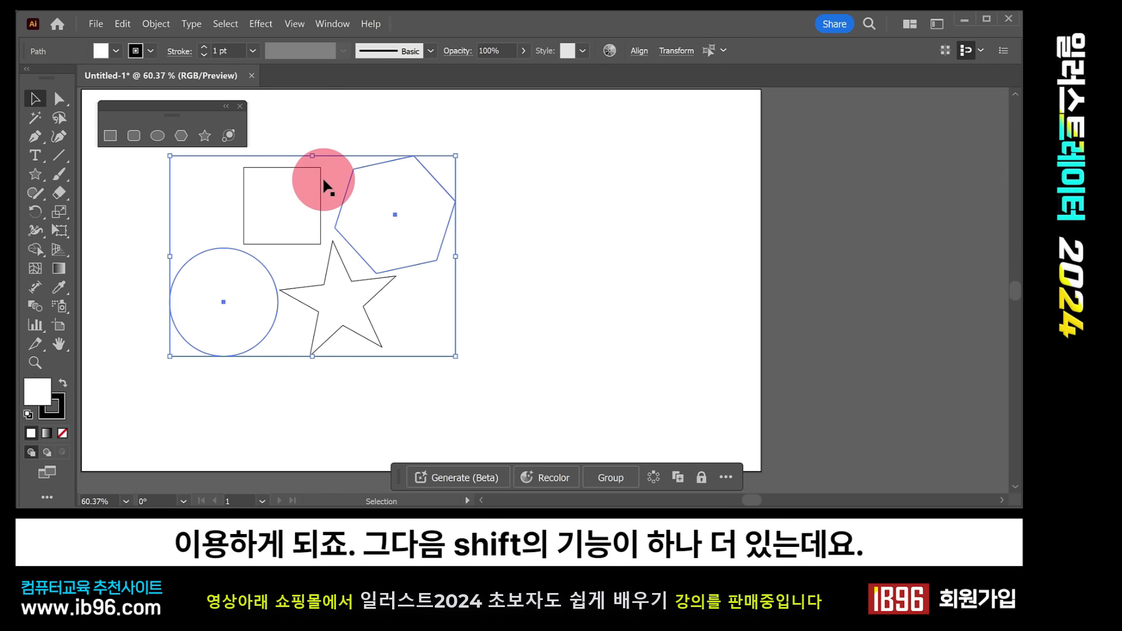
left_click(338, 134)
Step: Move the square to the right side of the hexagon, placing it just above the hexagon's lower edge
left_click(310, 225)
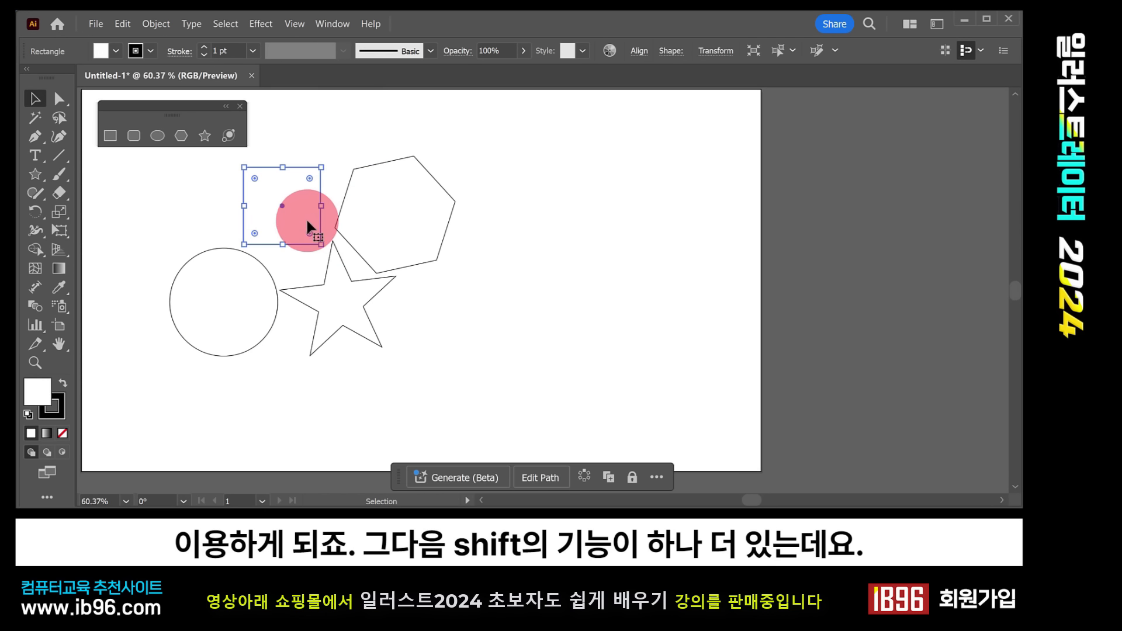
left_click_drag(306, 196, 261, 199)
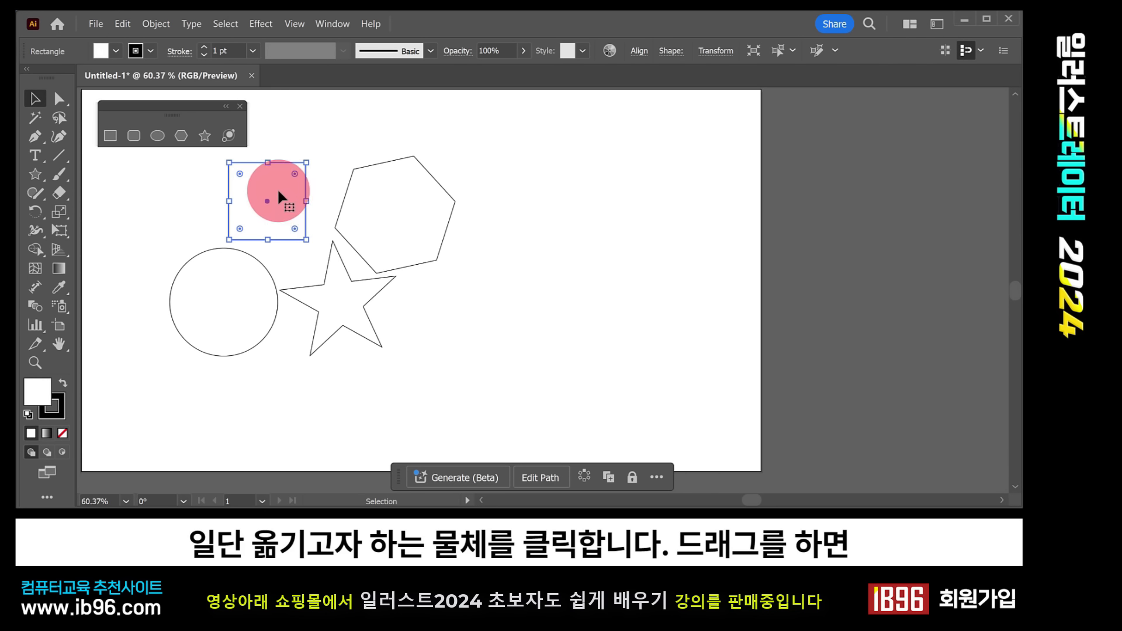
left_click_drag(279, 191, 345, 146)
left_click_drag(326, 162, 516, 189)
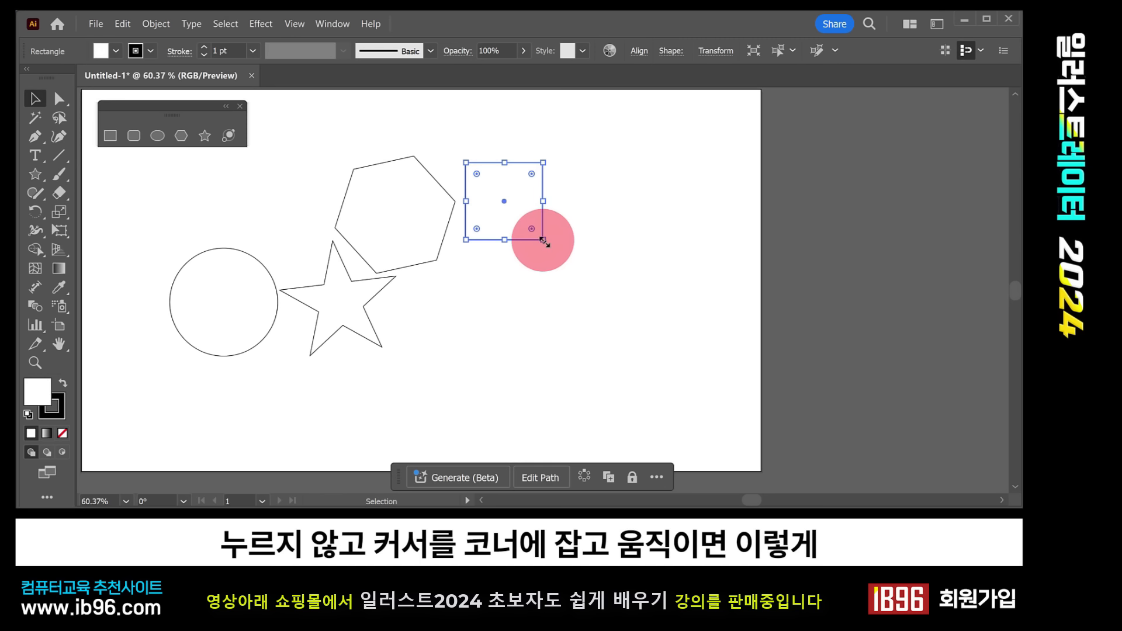
Step: Enlarge the square slightly from its center, keeping its sides equal
mouse_move(543, 239)
left_mouse_down()
mouse_move(646, 336)
mouse_move(518, 238)
mouse_move(601, 321)
mouse_move(546, 269)
mouse_move(578, 291)
mouse_move(534, 226)
mouse_move(619, 301)
mouse_move(546, 255)
mouse_move(566, 260)
mouse_move(521, 246)
mouse_move(621, 304)
mouse_move(545, 263)
mouse_move(547, 252)
left_mouse_up()
key("alt")
key("shift")
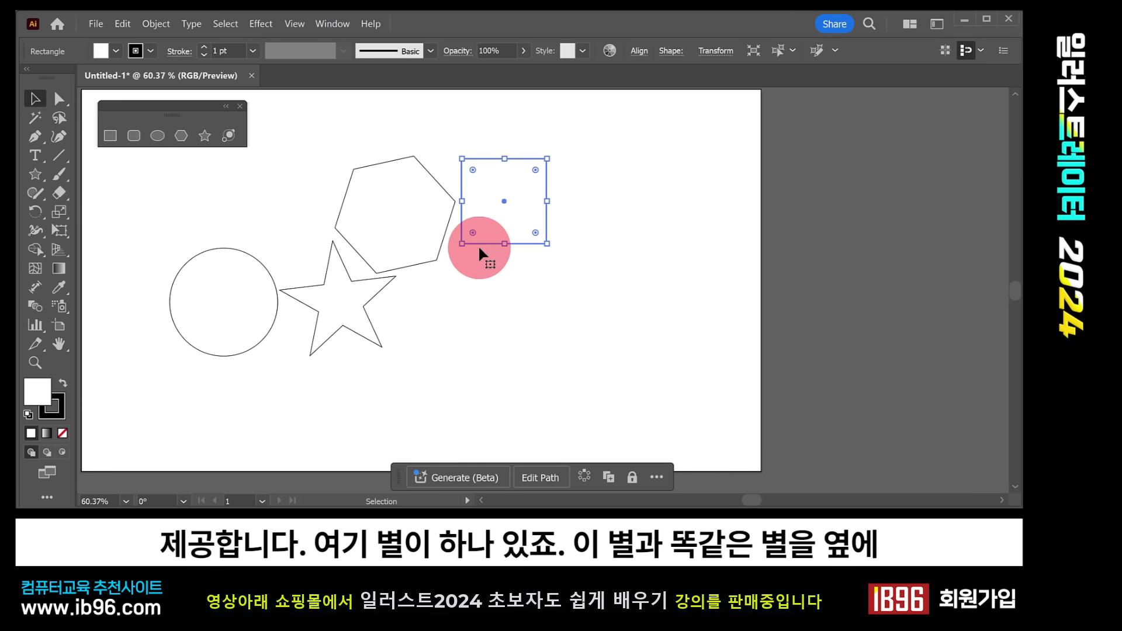
Step: Move the star slightly down and make a horizontally aligned copy of it to the right, below the square
left_click_drag(367, 317, 368, 328)
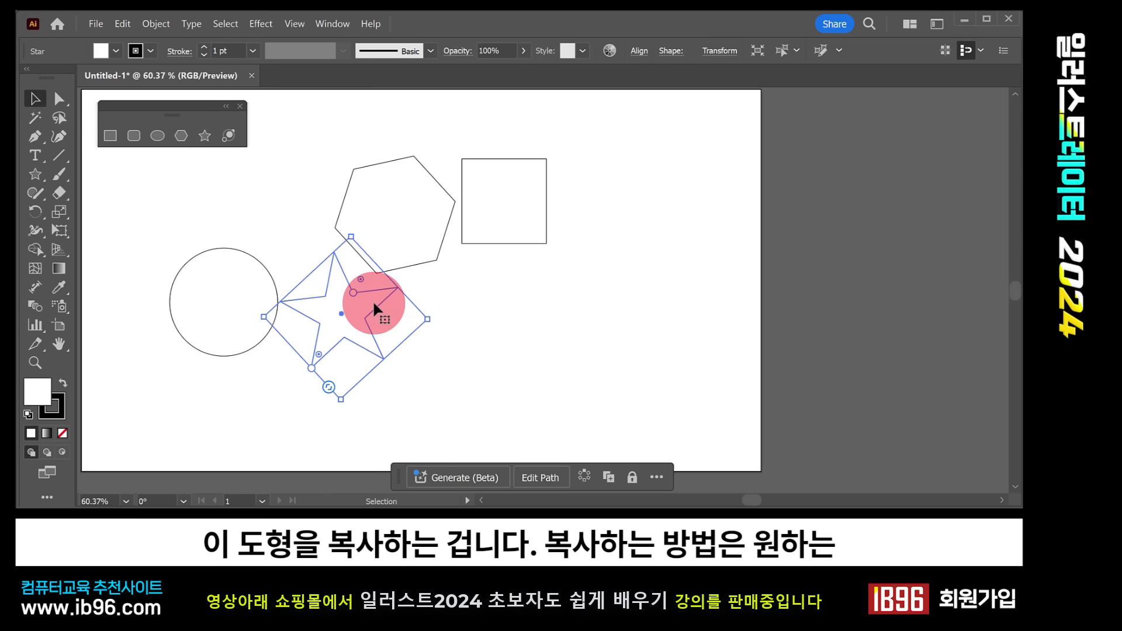
left_click(506, 320)
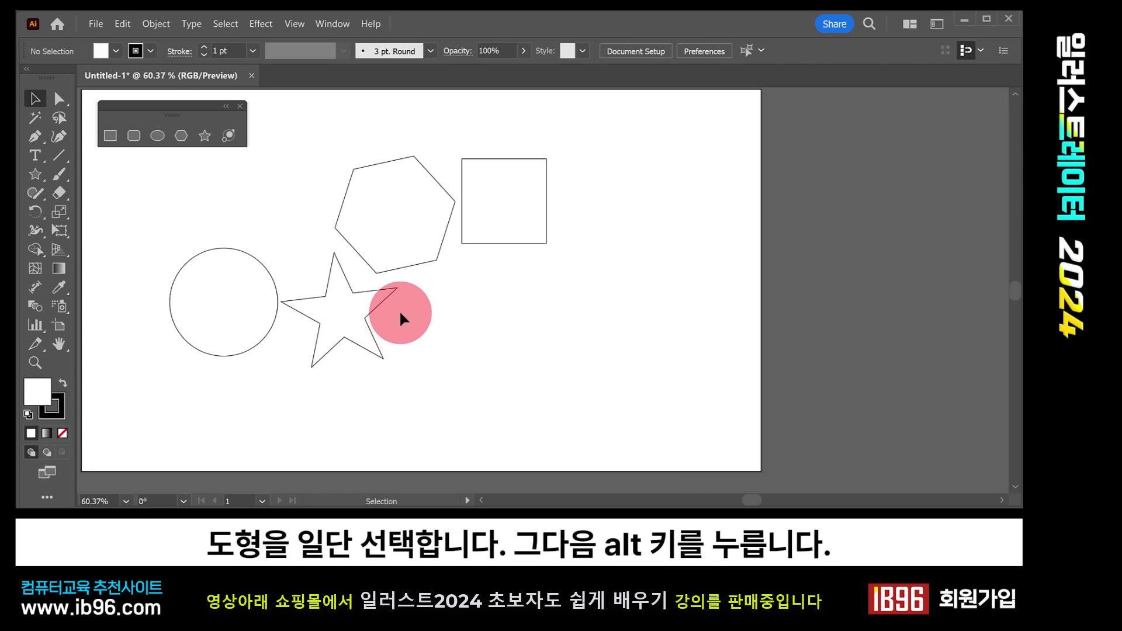
left_click(348, 349)
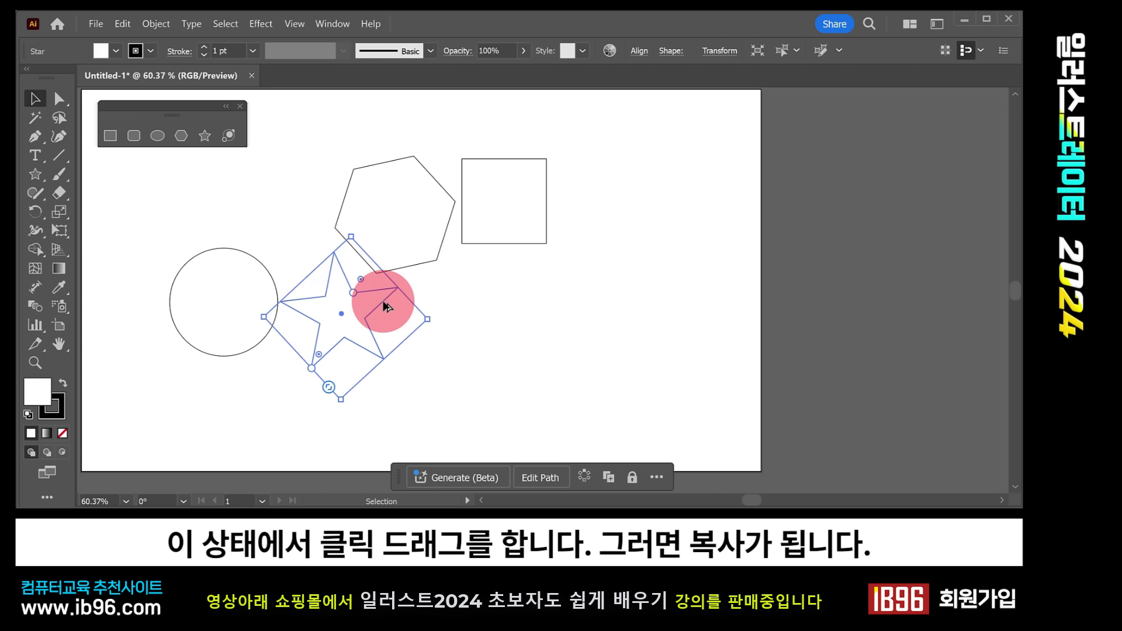
left_click_drag(386, 306, 594, 299)
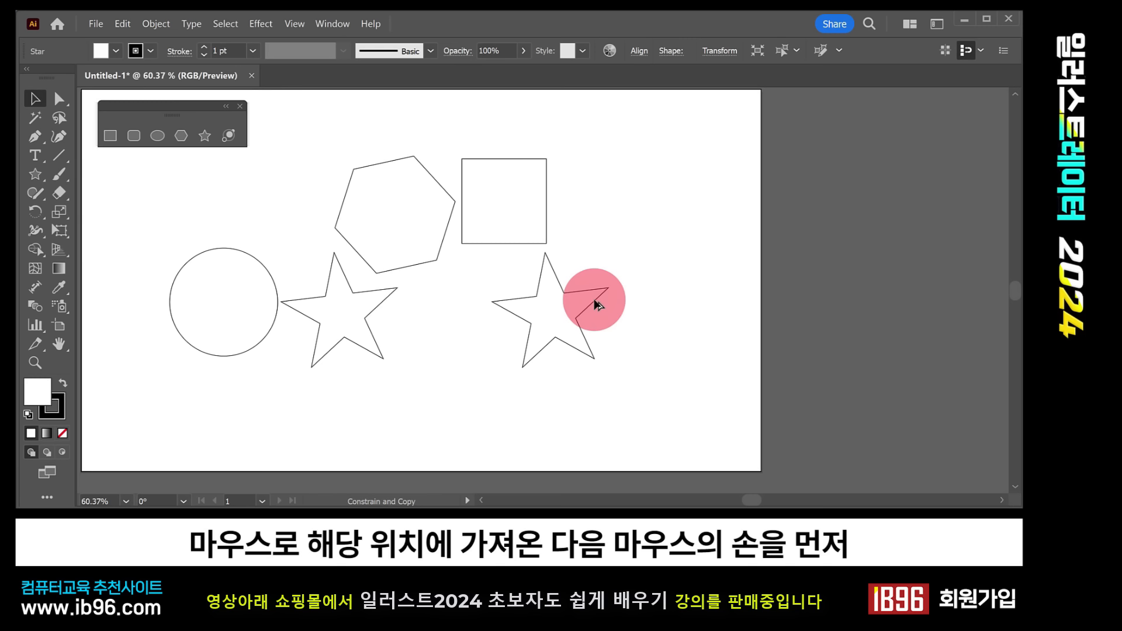
left_click_drag(594, 299, 594, 300)
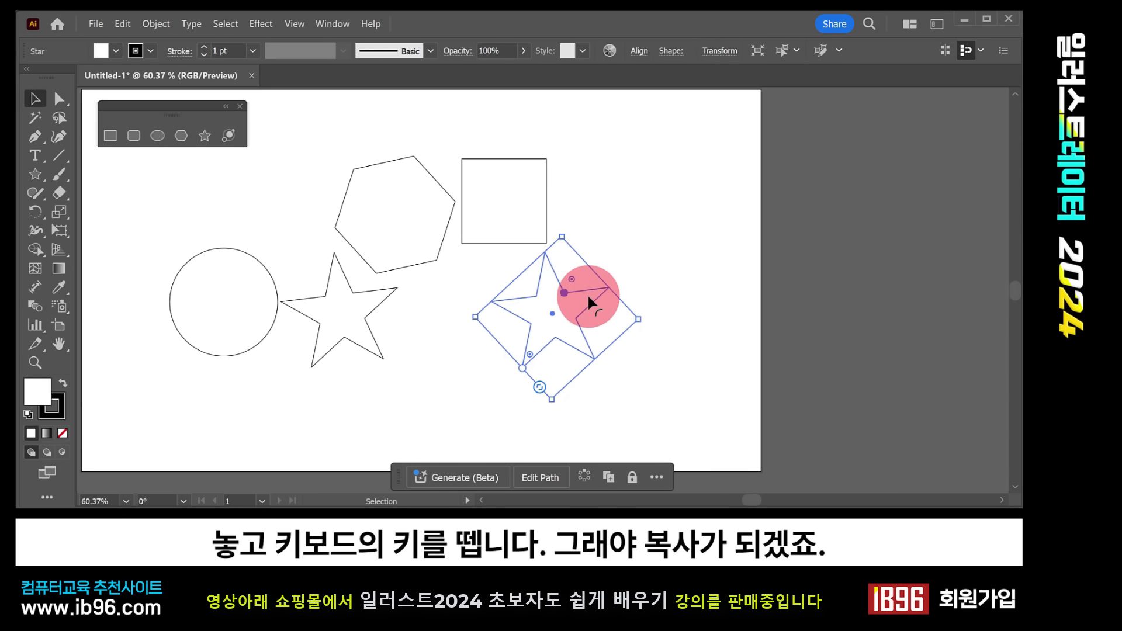
left_click(561, 294)
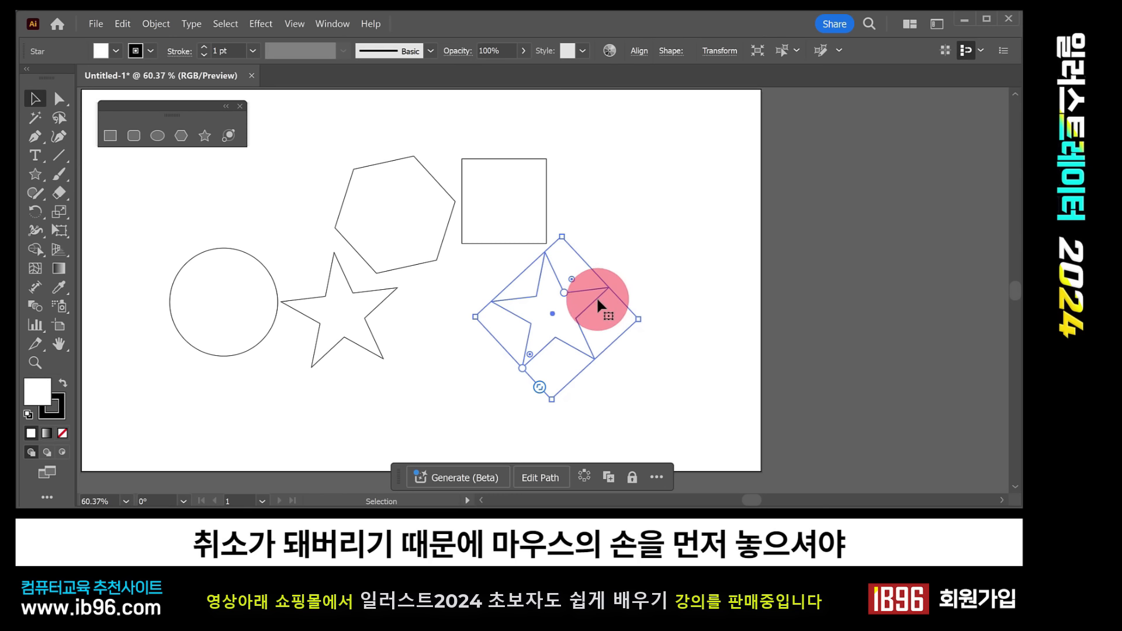
left_click_drag(597, 297, 498, 297)
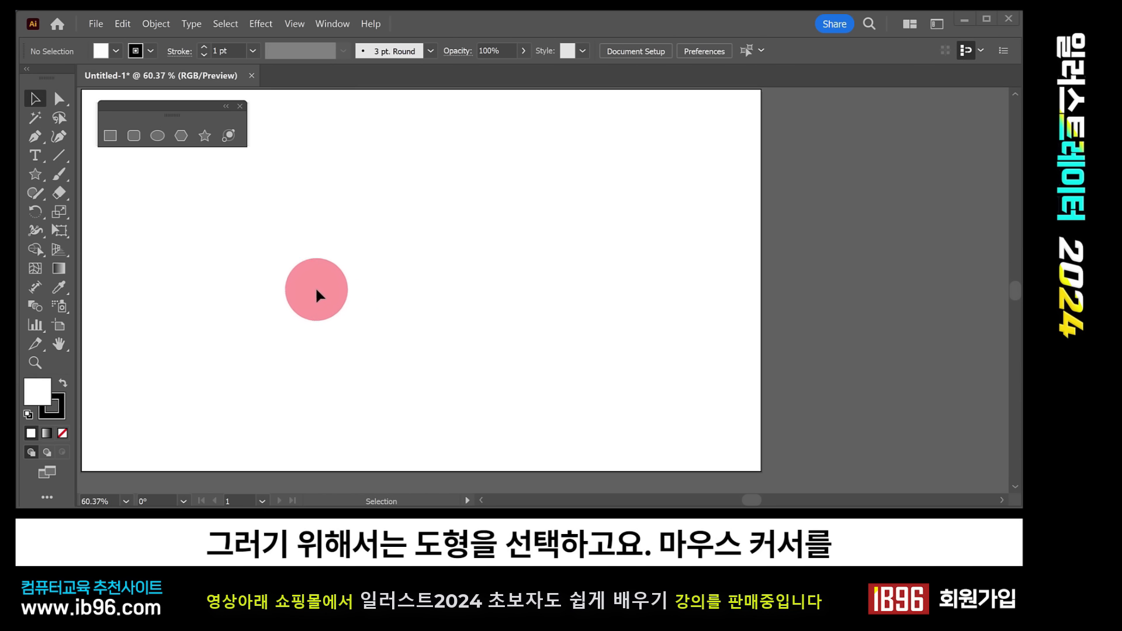
Step: Examine the measurement unit in the Rectangle tool's size settings and close them without drawing anything
left_click(110, 136)
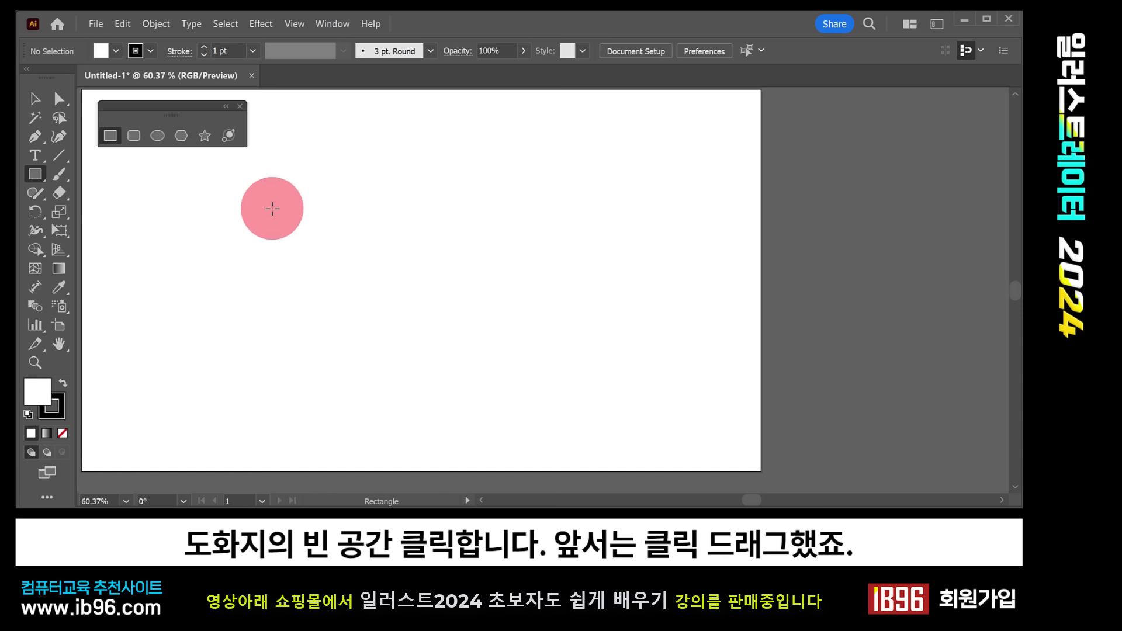
left_click(272, 208)
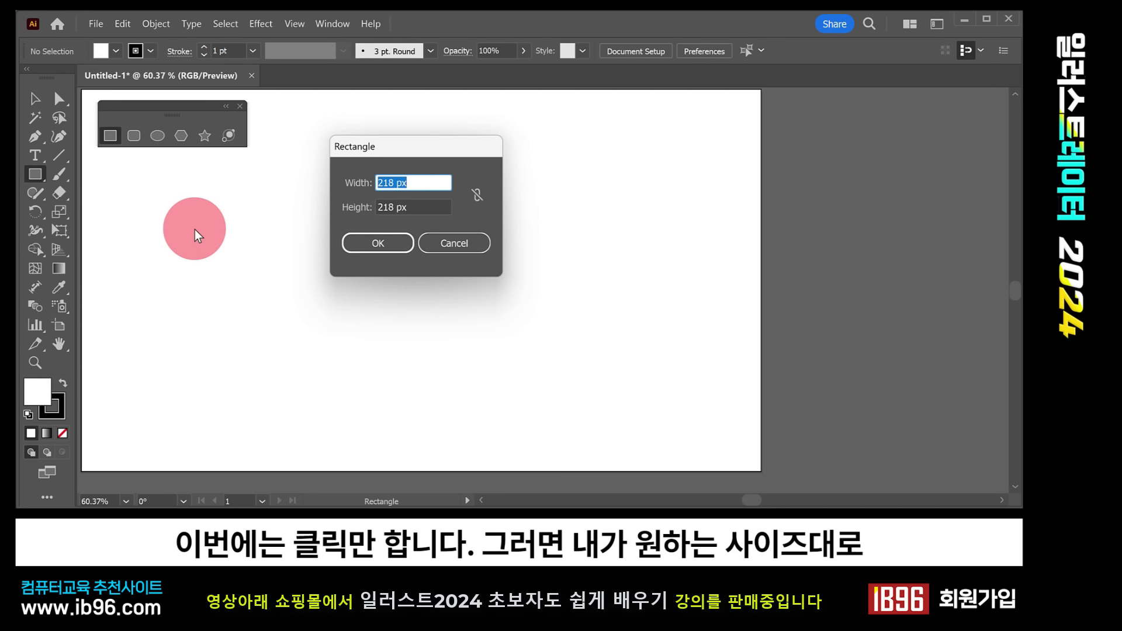
left_click(409, 207)
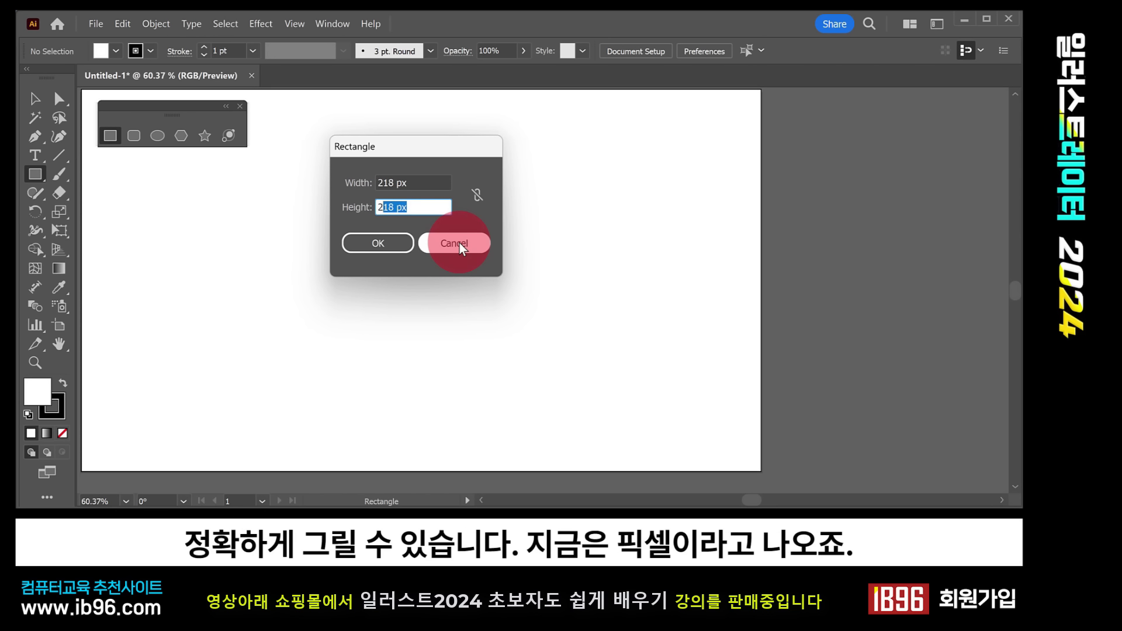
double_click(402, 183)
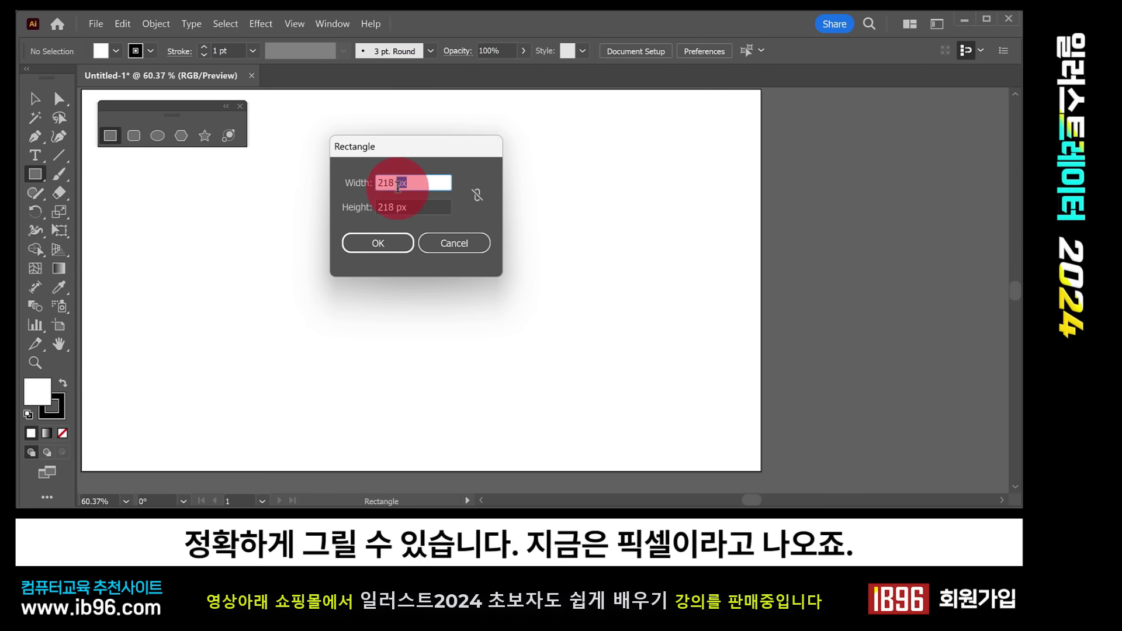
left_click(458, 246)
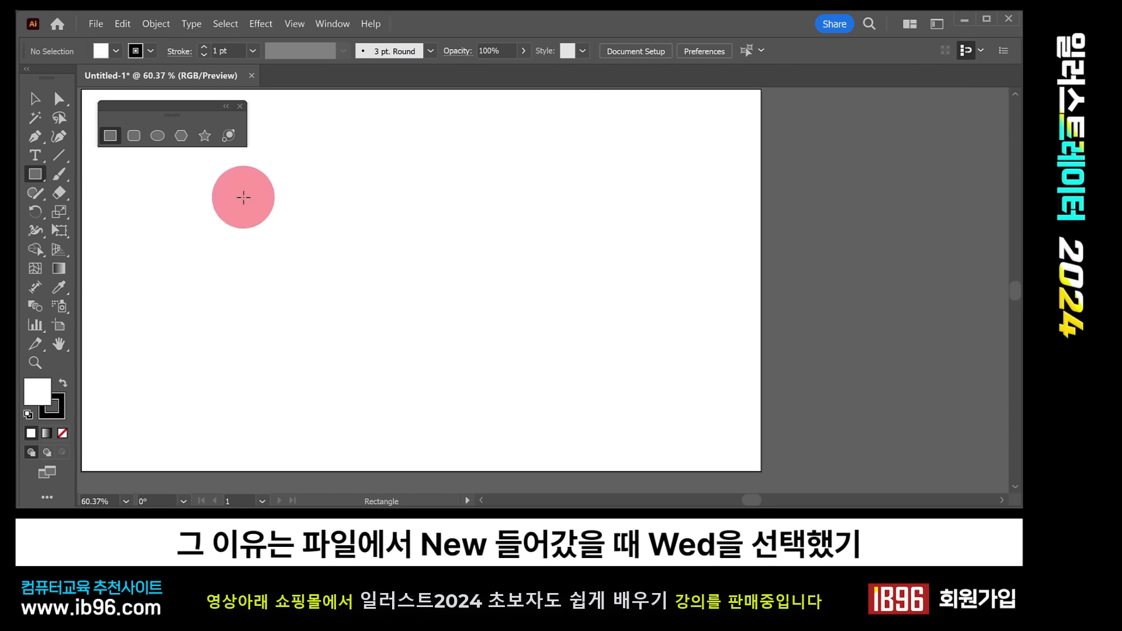
Step: Create a new document from the A4 print preset, 210 x 297 mm
left_click(99, 25)
left_click(124, 41)
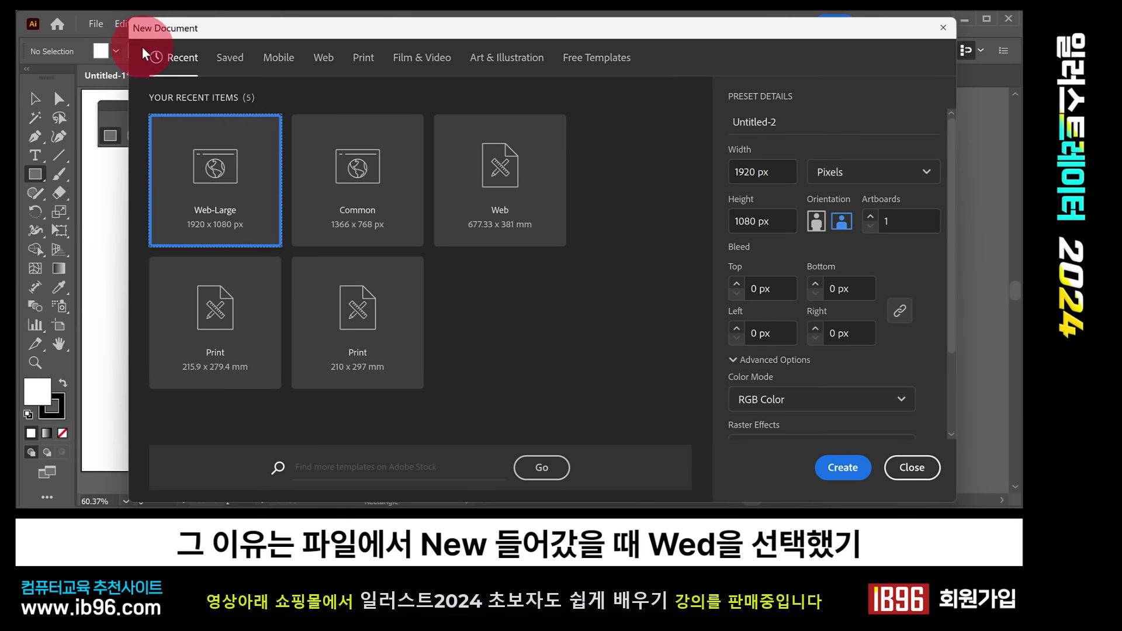
left_click(323, 58)
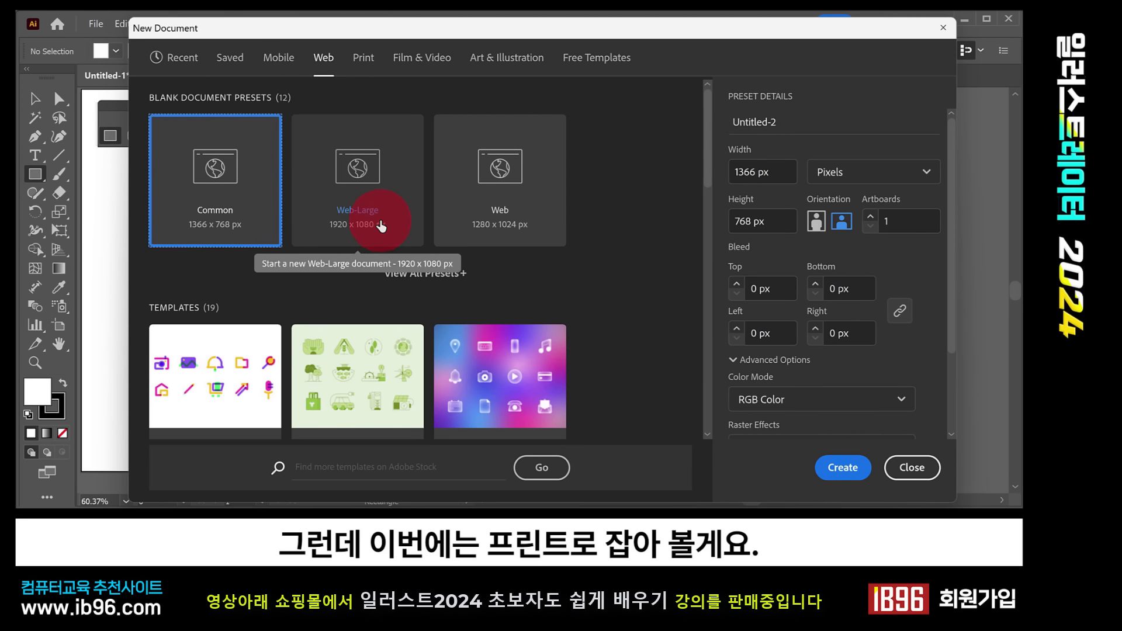
left_click(359, 64)
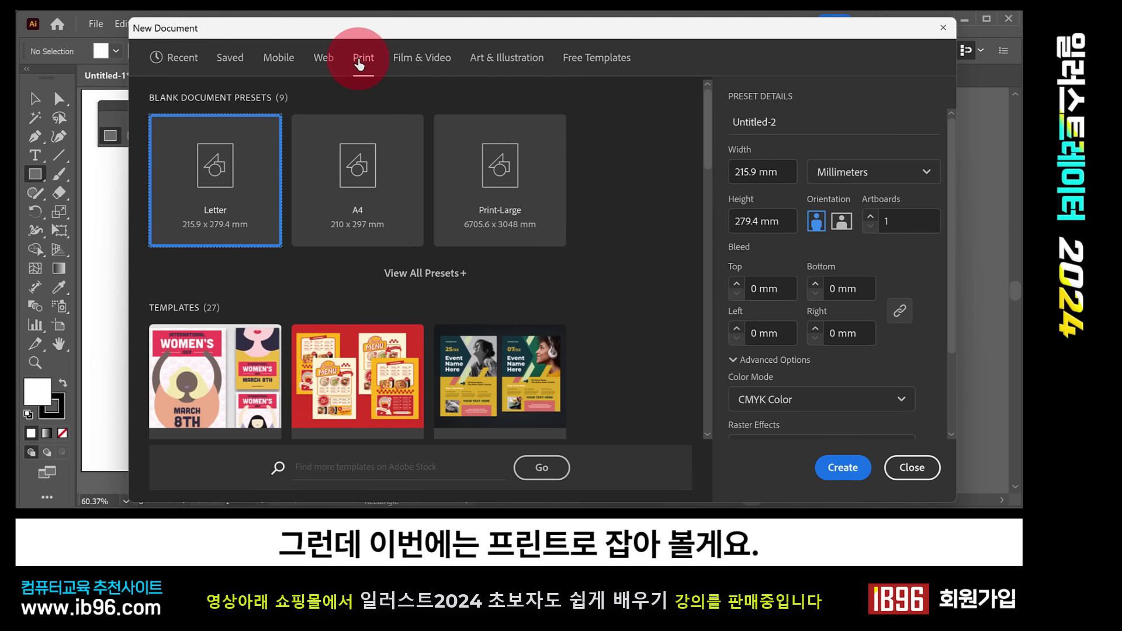
left_click(360, 154)
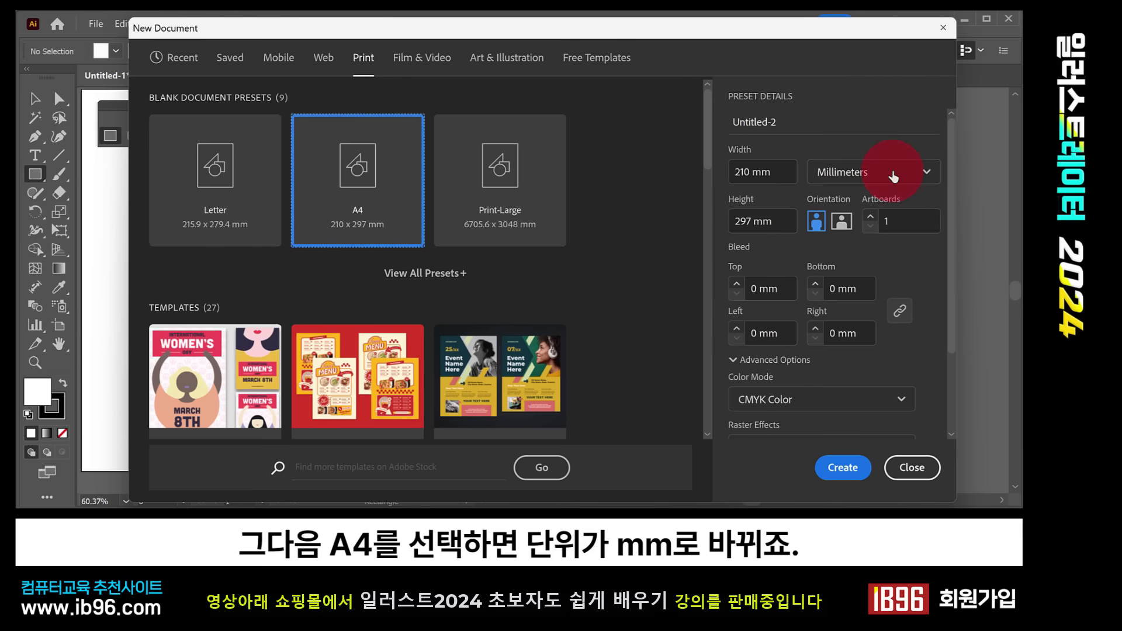
left_click(845, 473)
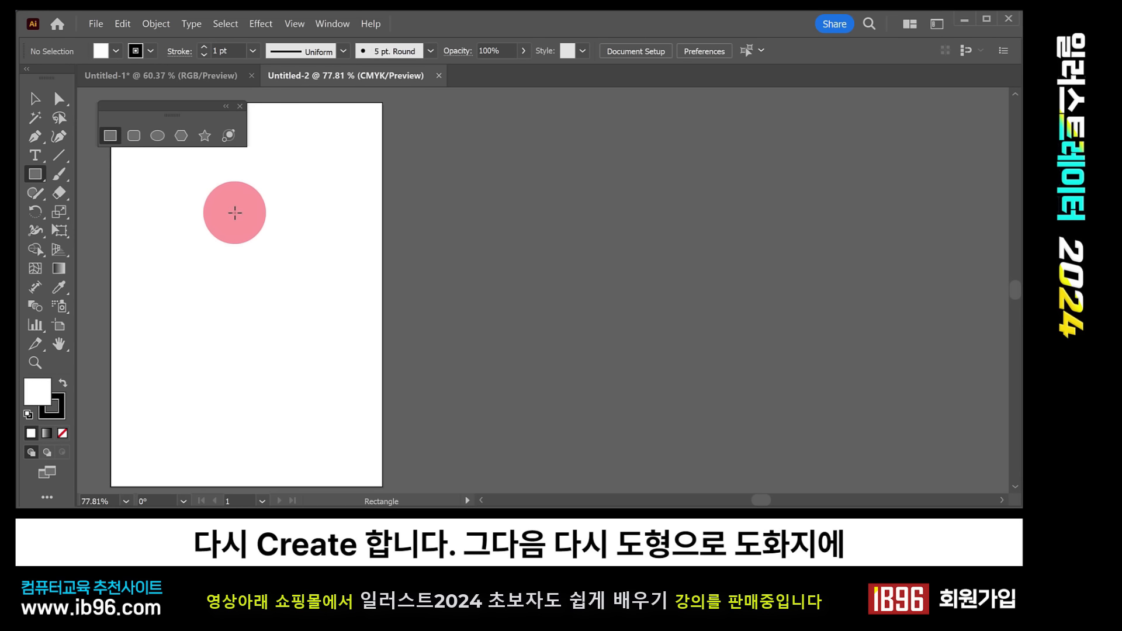
Step: Create an exact-size rectangle 50 mm wide and 45 mm high on the A4 page
left_click(210, 195)
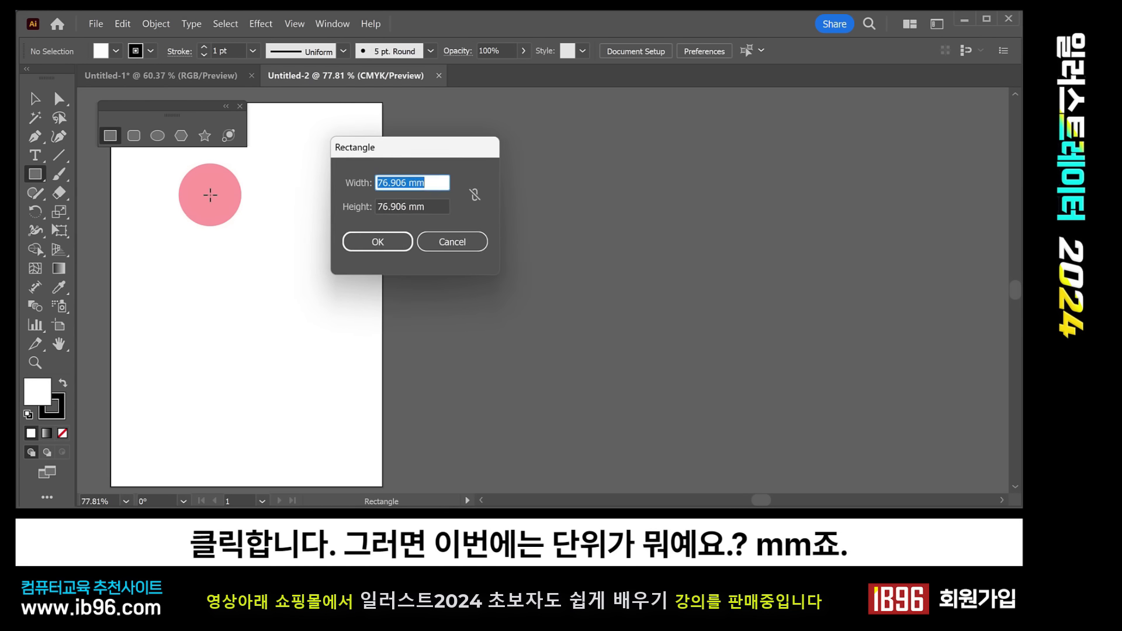
left_click_drag(433, 182, 408, 205)
left_click(434, 207)
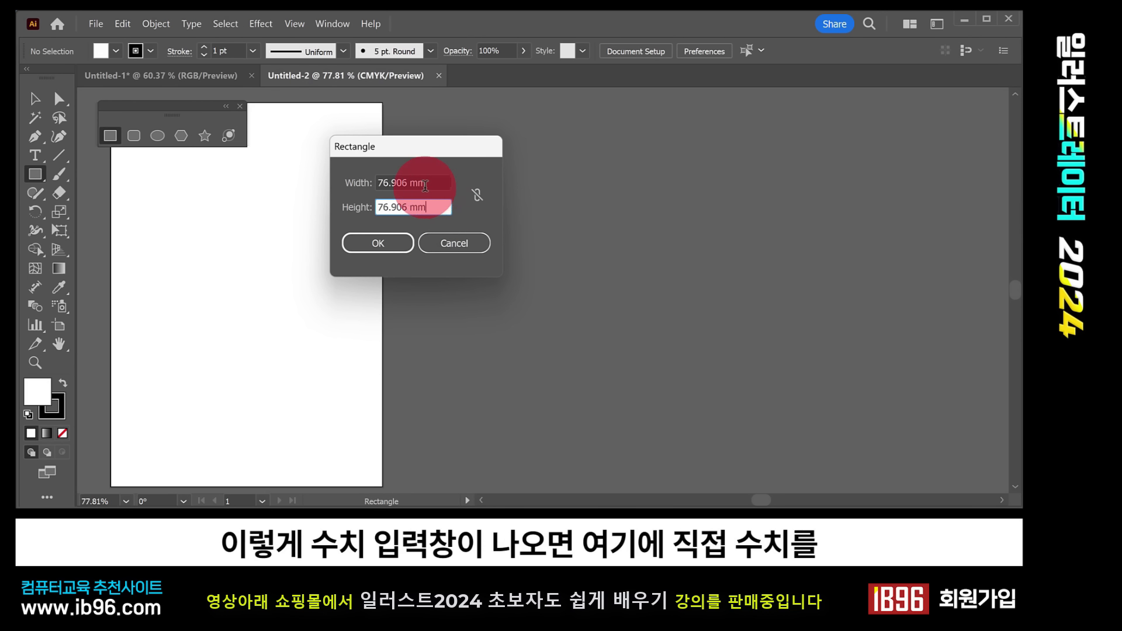
left_click(435, 183)
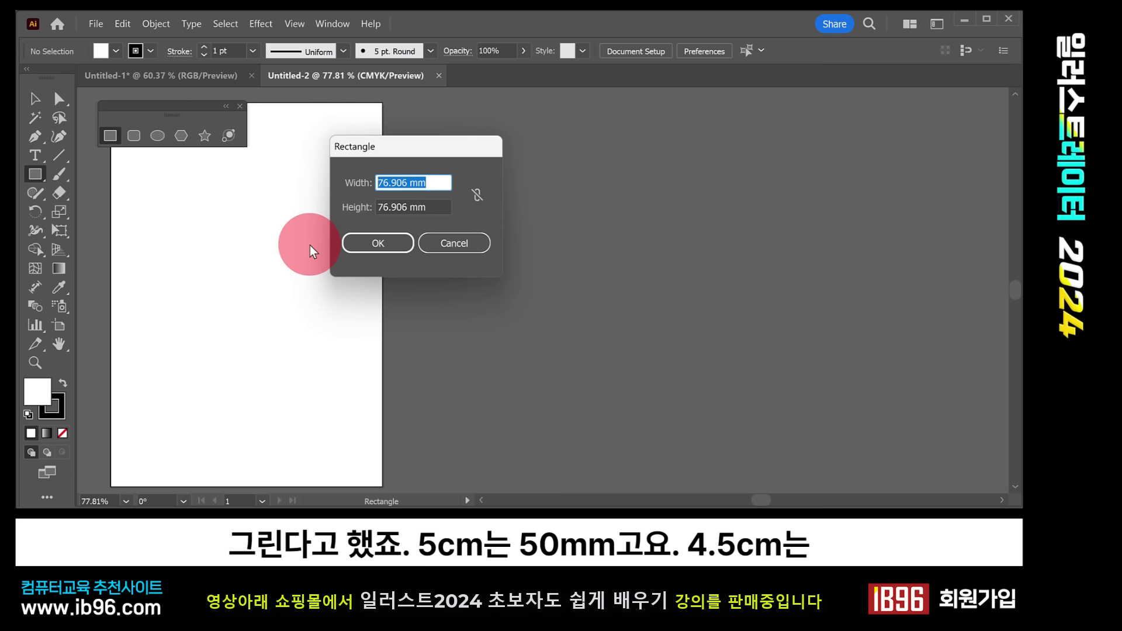
type("50")
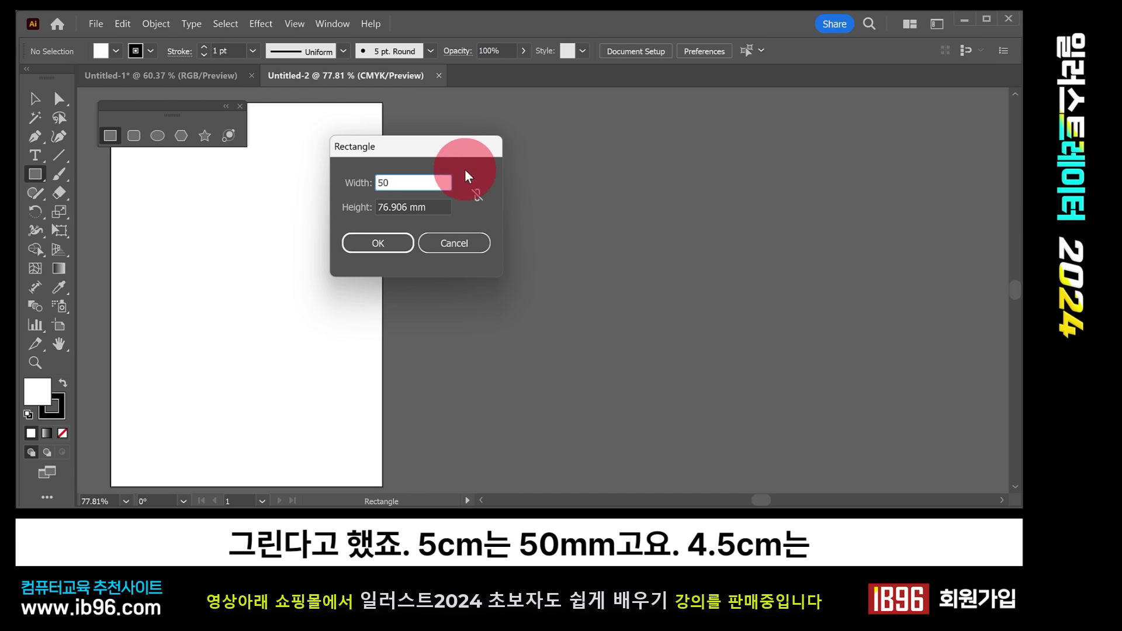
key("Tab")
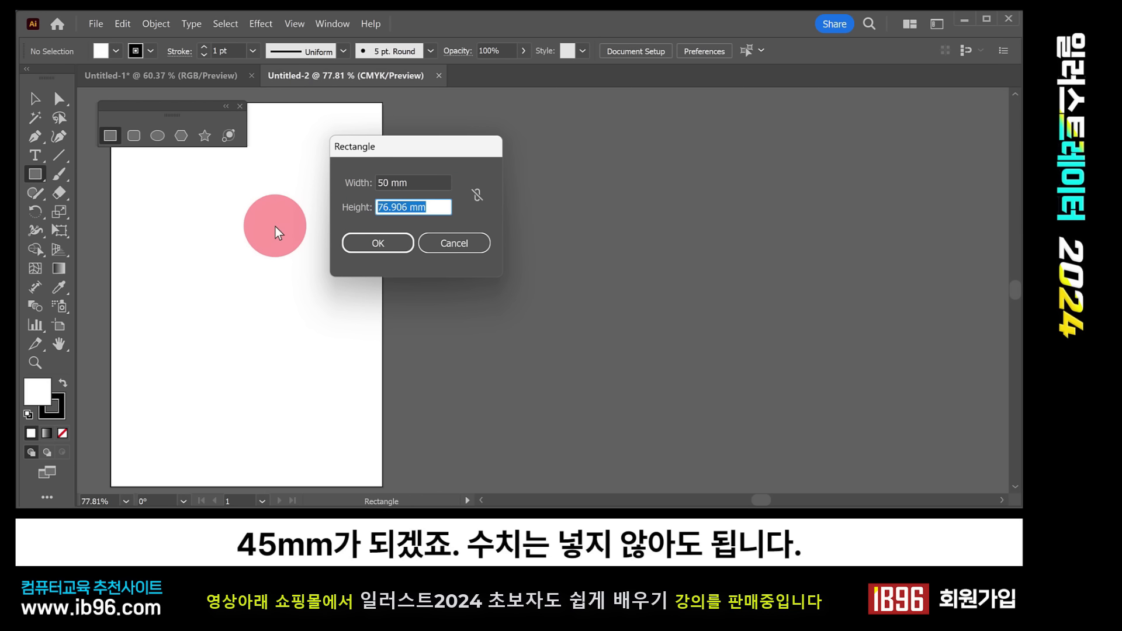
type("45")
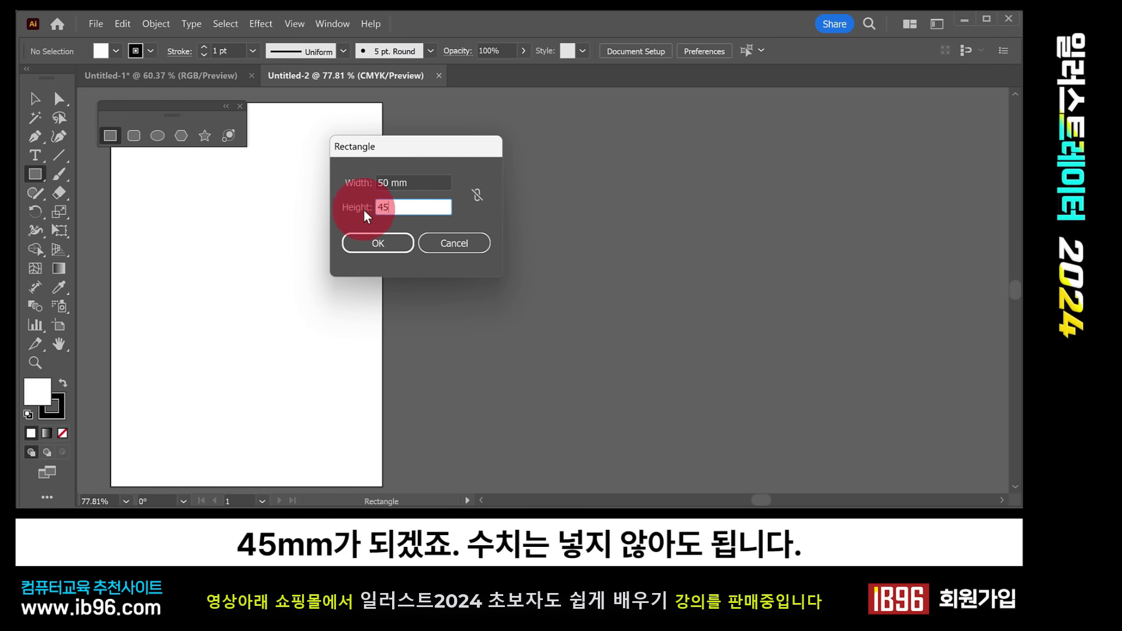
left_click_drag(411, 181, 391, 182)
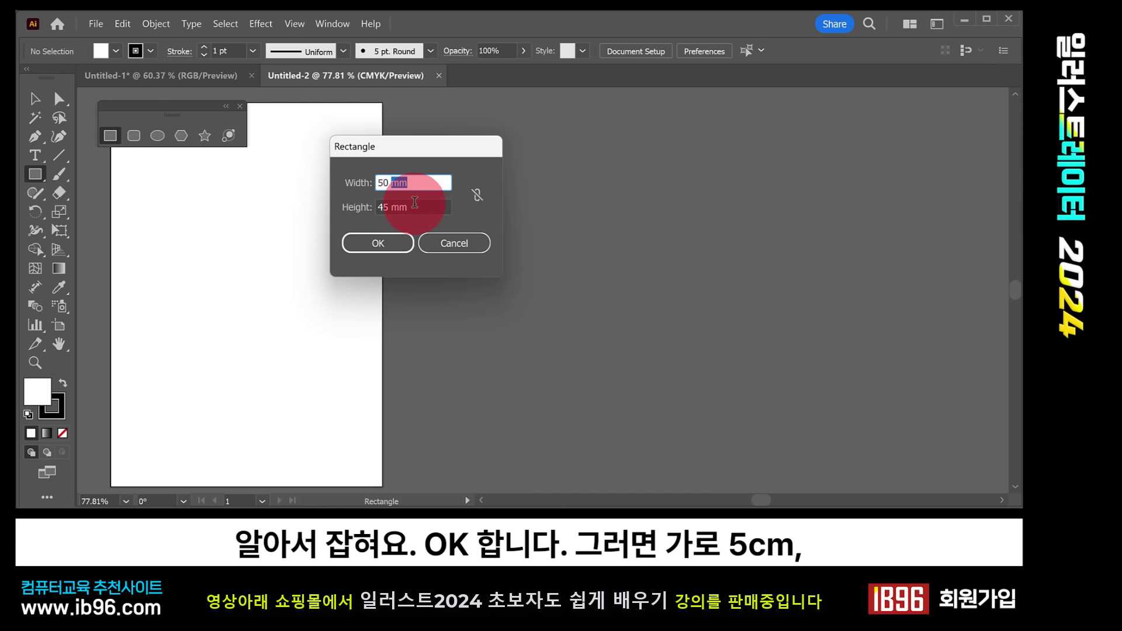
left_click(380, 243)
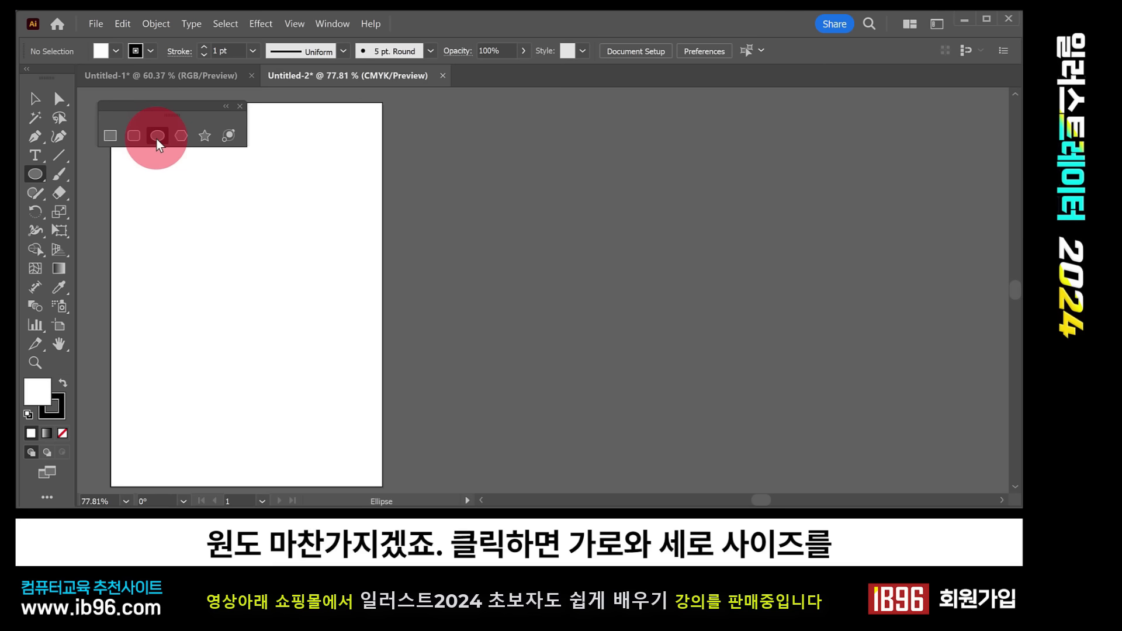
Step: Dismiss the ellipse size settings without drawing, and create a polygon with 8 sides in the upper half of the page
left_click(198, 212)
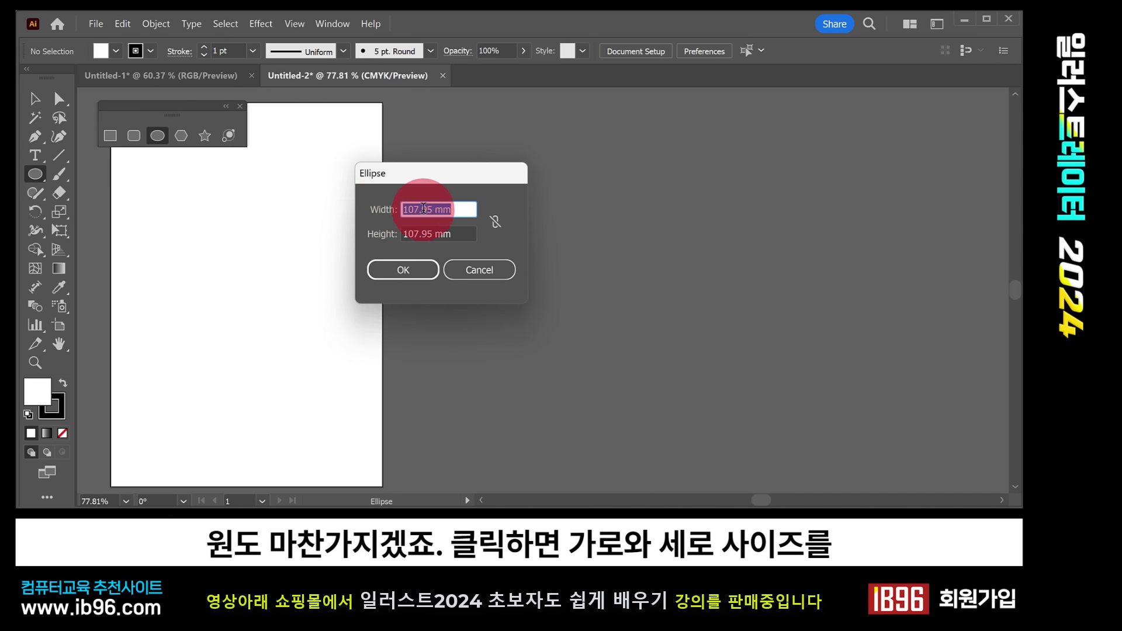
left_click(479, 269)
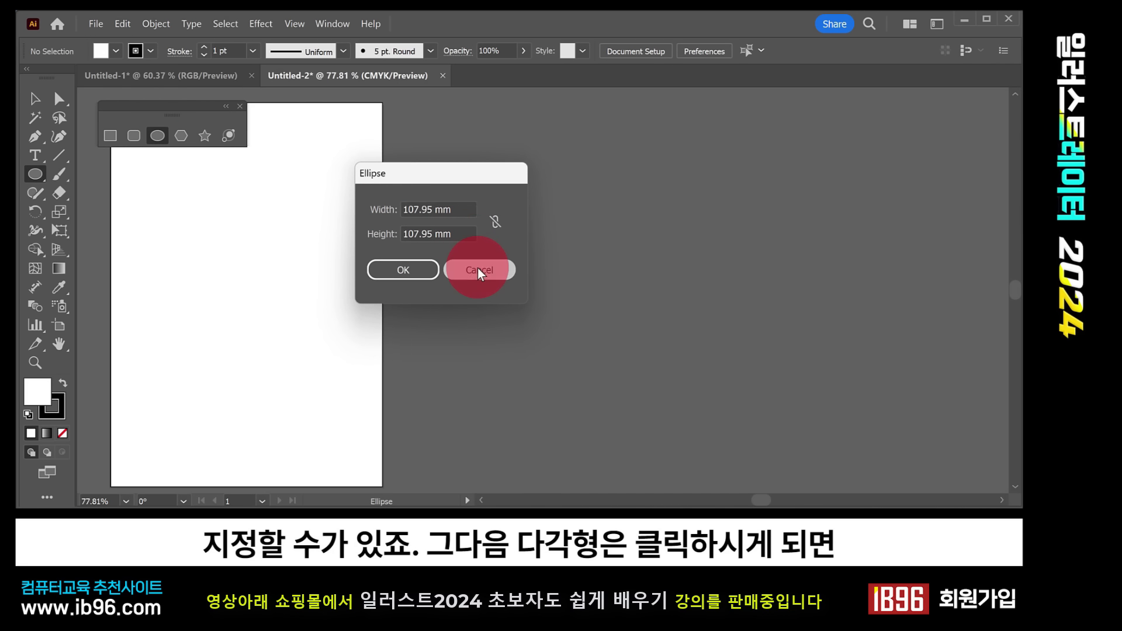
left_click(182, 138)
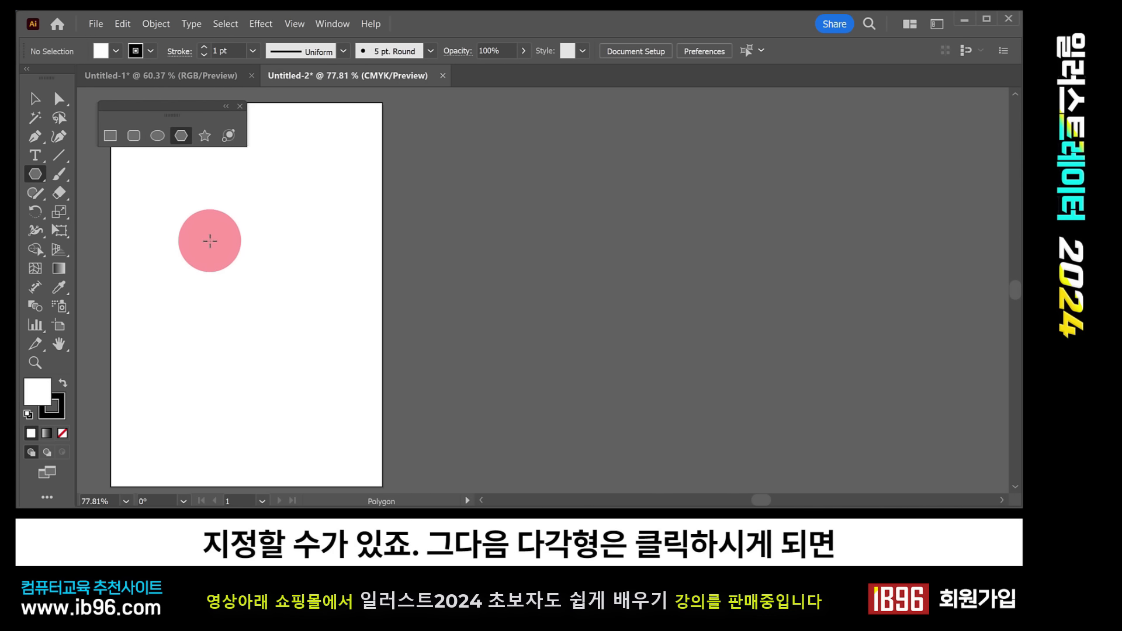
left_click(215, 240)
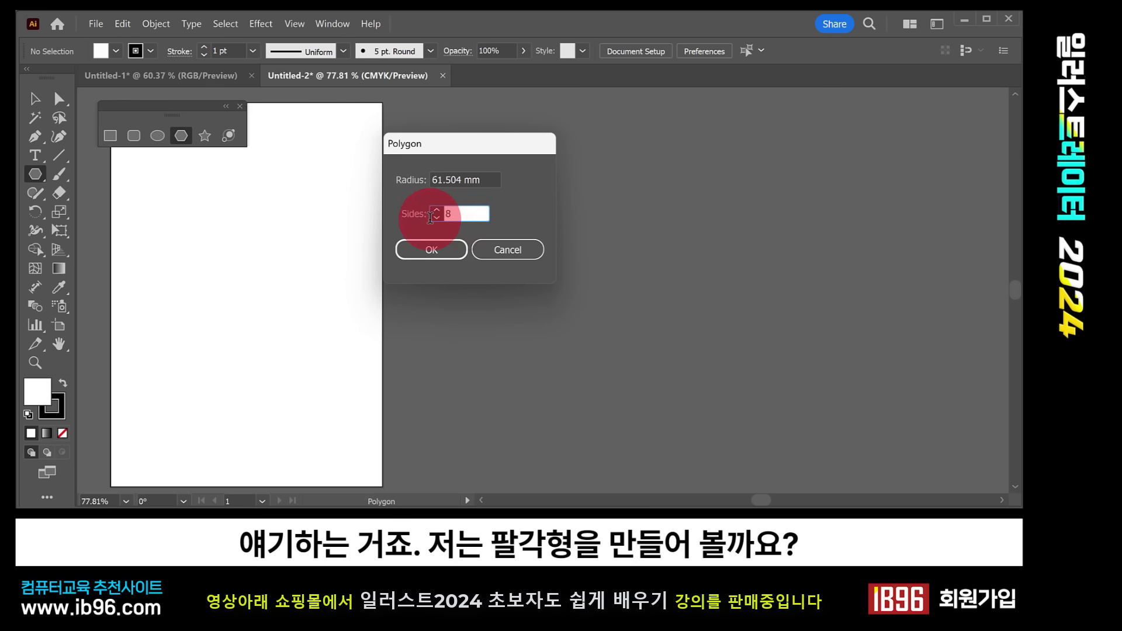
left_click(440, 249)
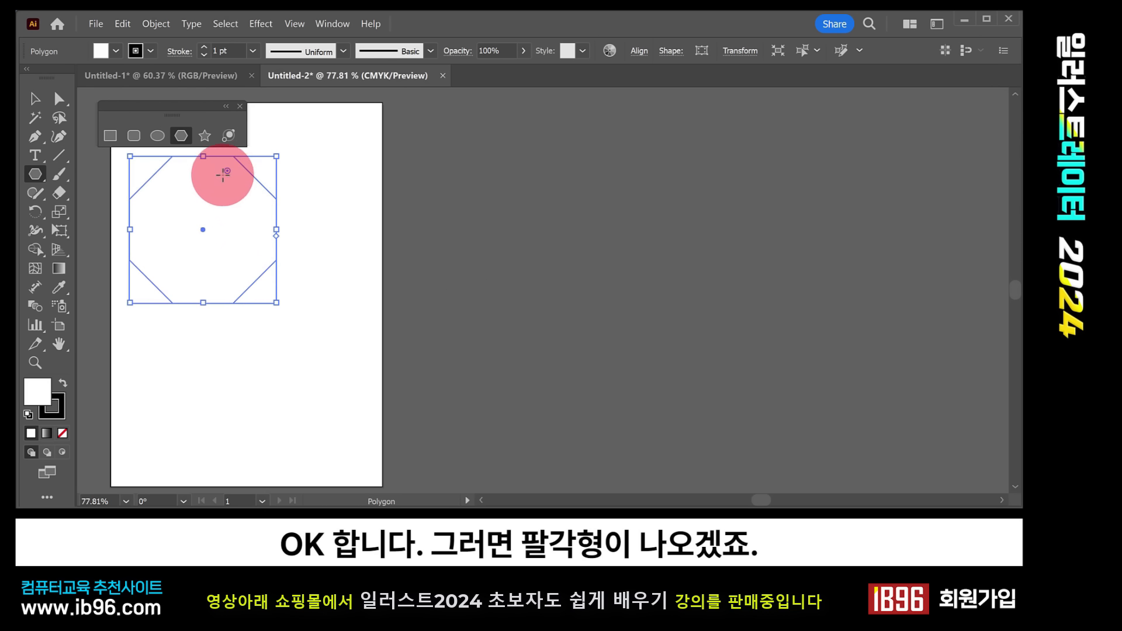
Step: Create a star below the octagon with Radius 1 of 100 mm, Radius 2 of 50 mm and 10 points
left_click(204, 135)
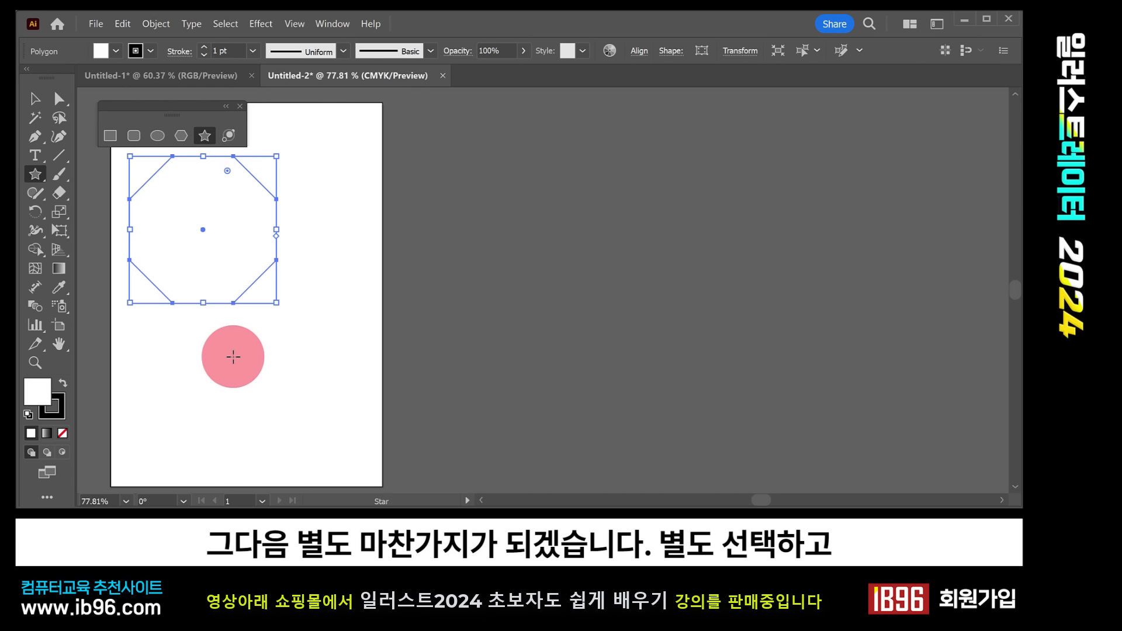
left_click(233, 357)
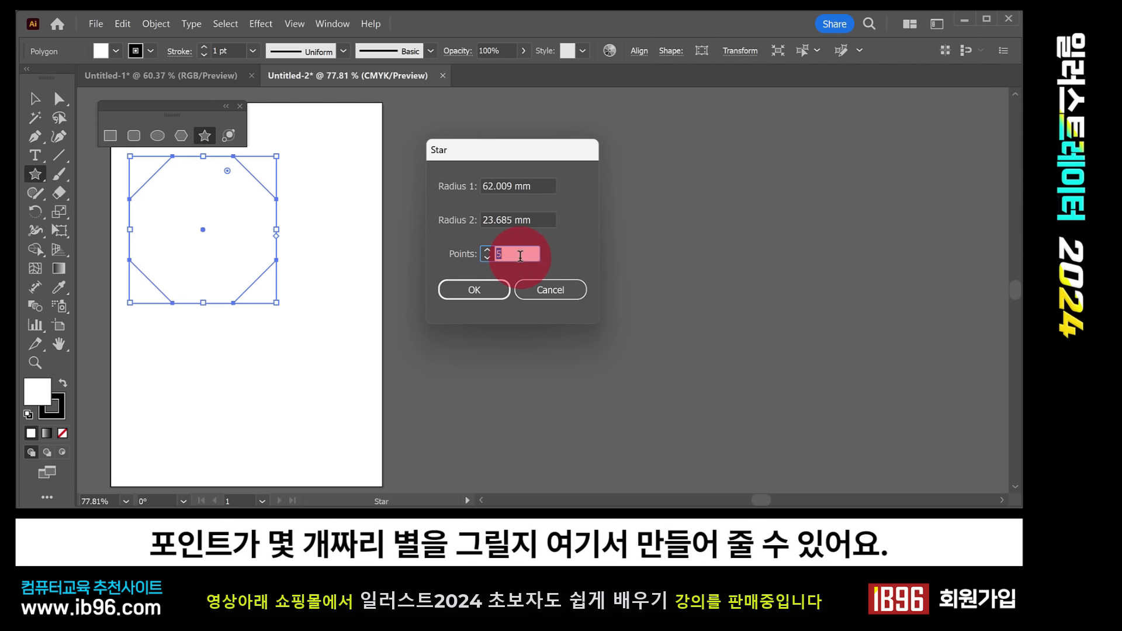
left_click_drag(537, 189, 473, 193)
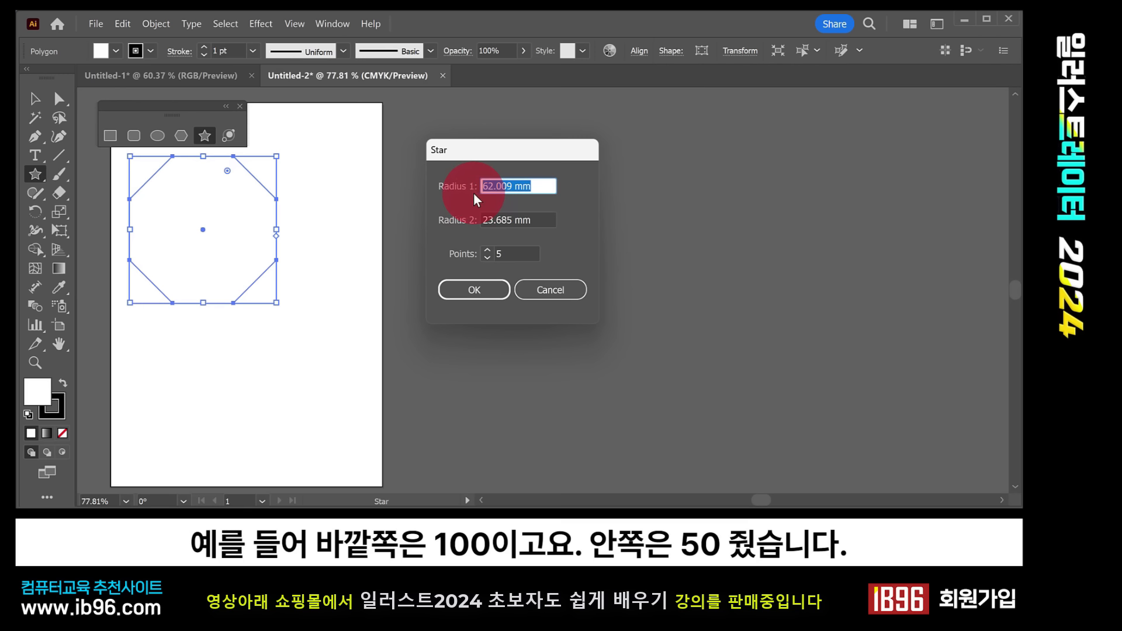
type("100")
key("Tab")
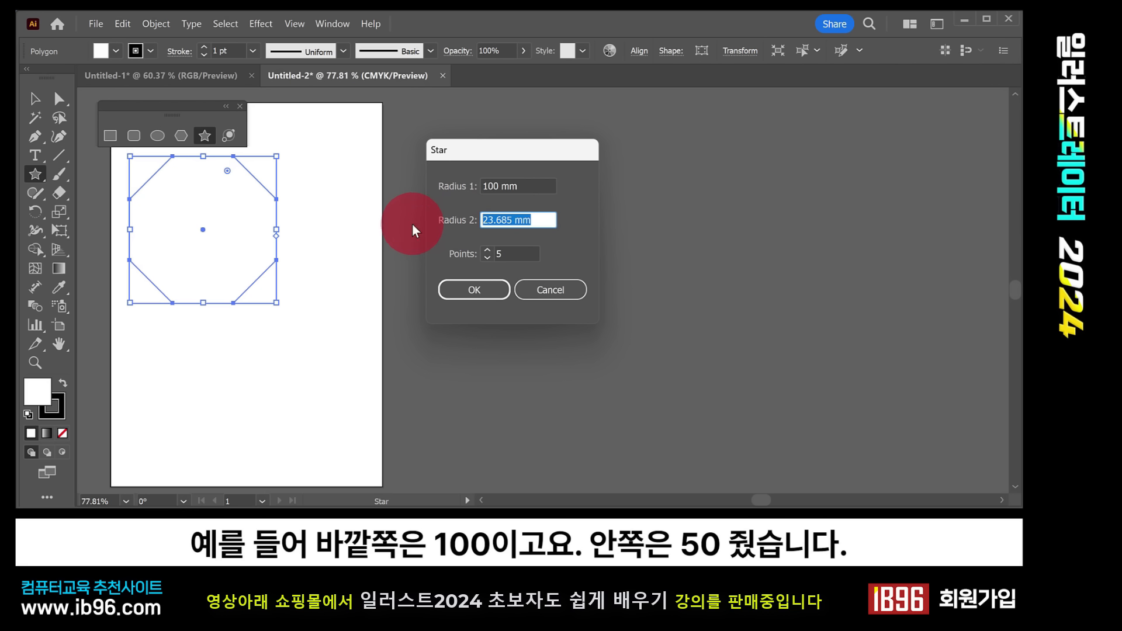
type("50")
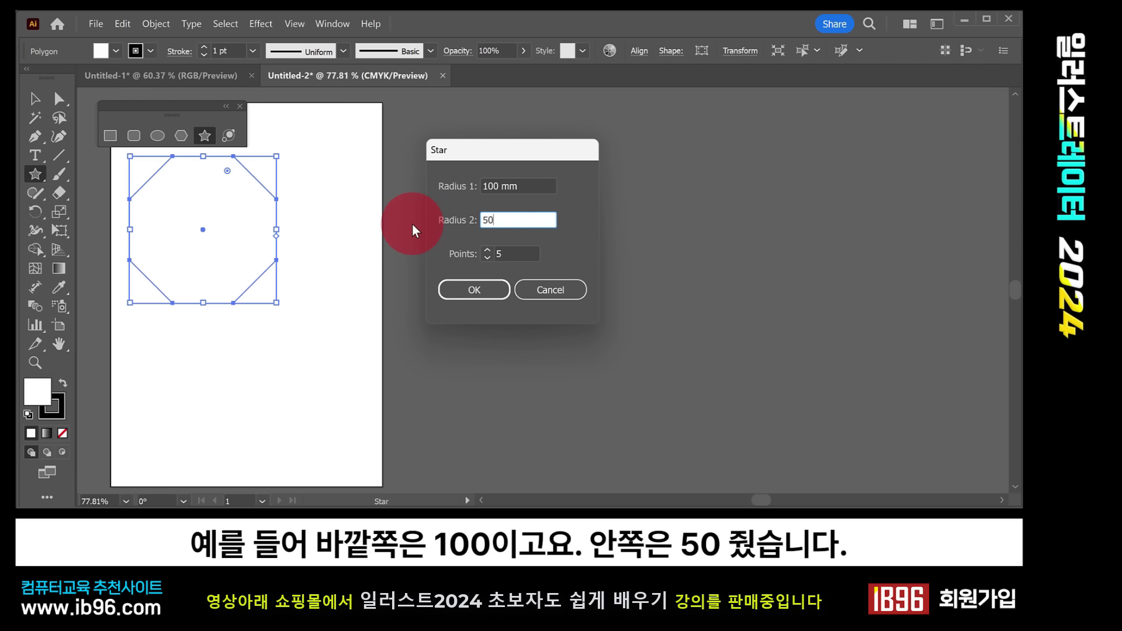
left_click(517, 250)
type("10")
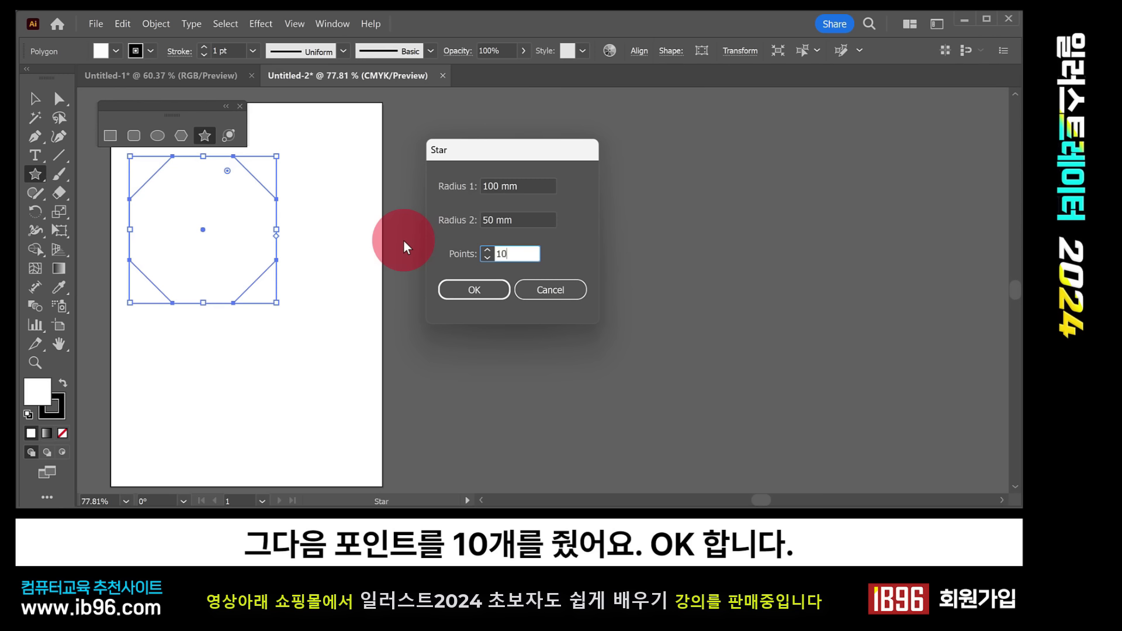
left_click(453, 288)
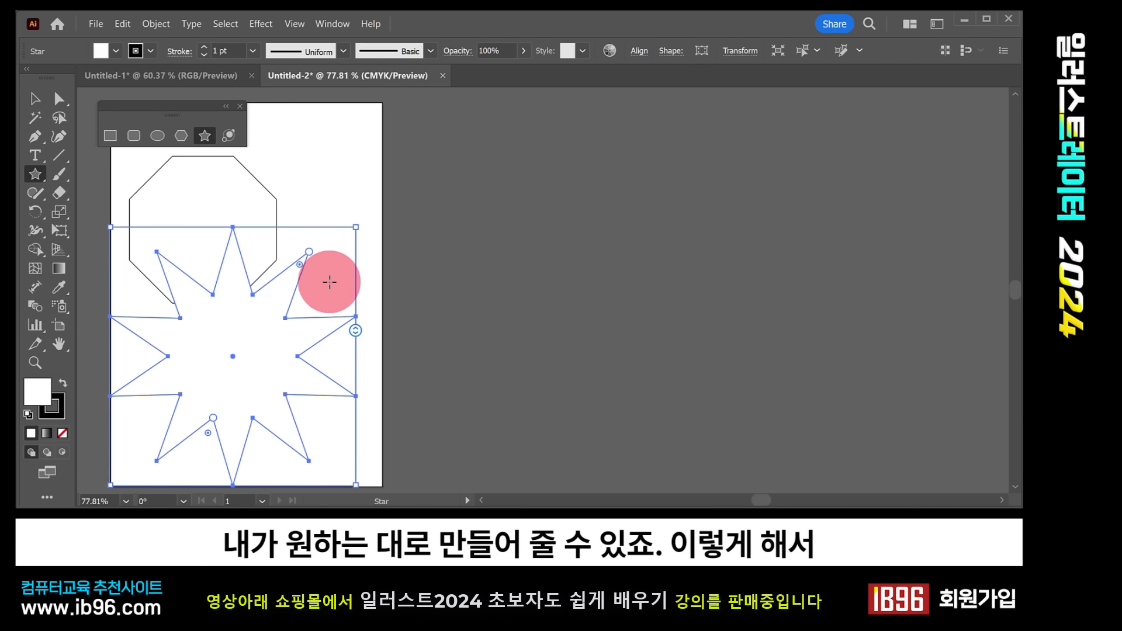
Step: Select the octagon and the star together and delete them from the page
left_click(35, 98)
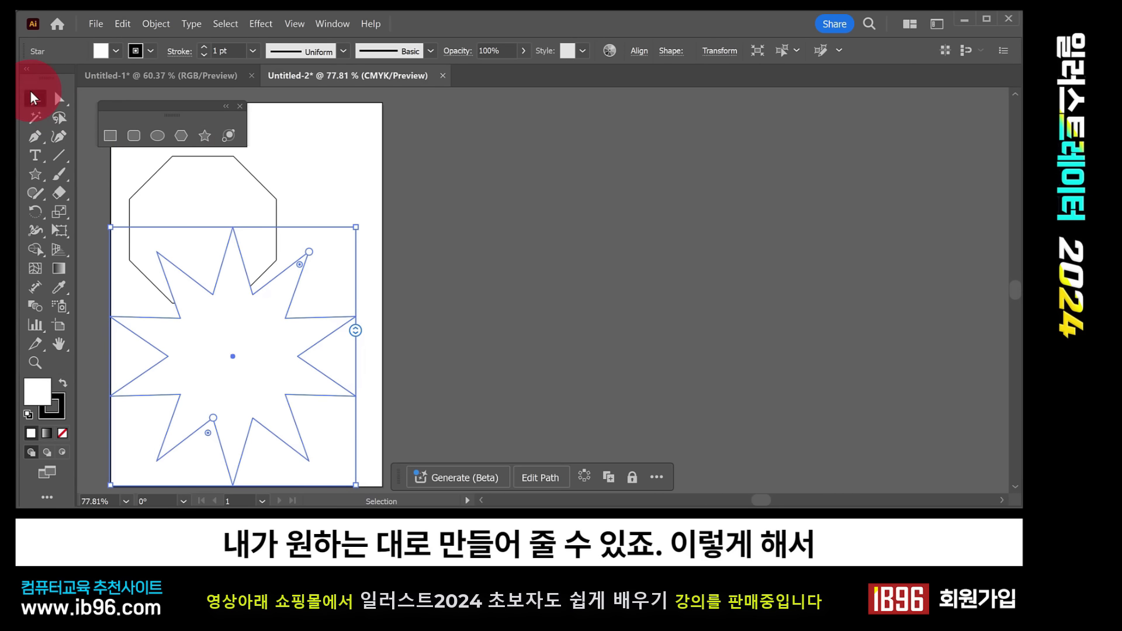
left_click_drag(278, 153, 210, 334)
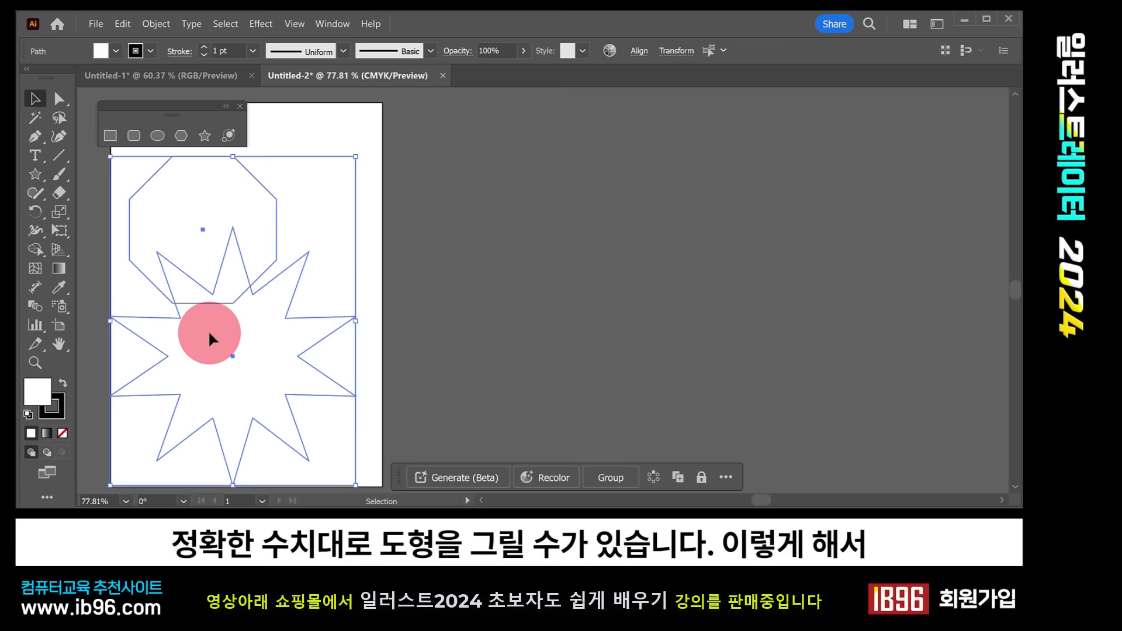
key("Delete")
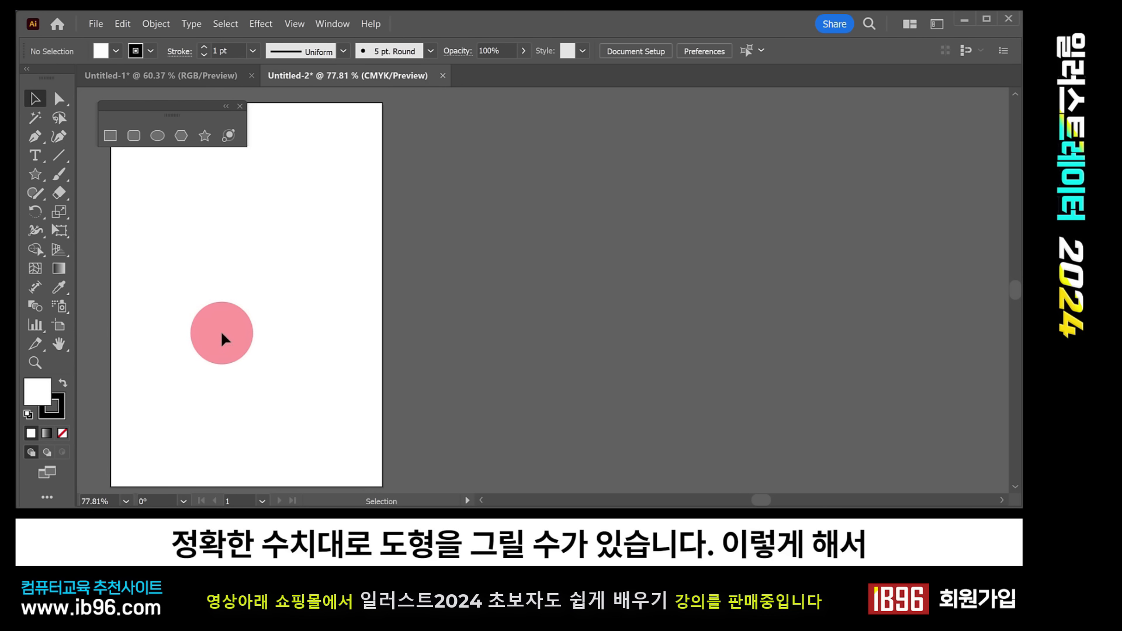
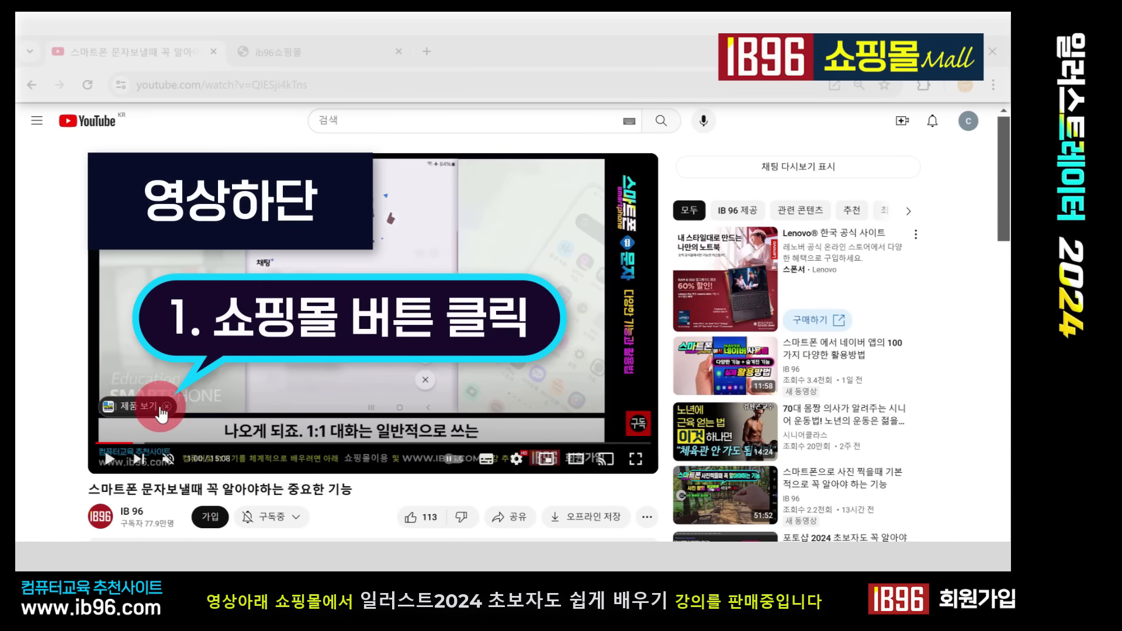
Step: On the YouTube video page in the browser, open the list of products tagged on the video
left_click(161, 413)
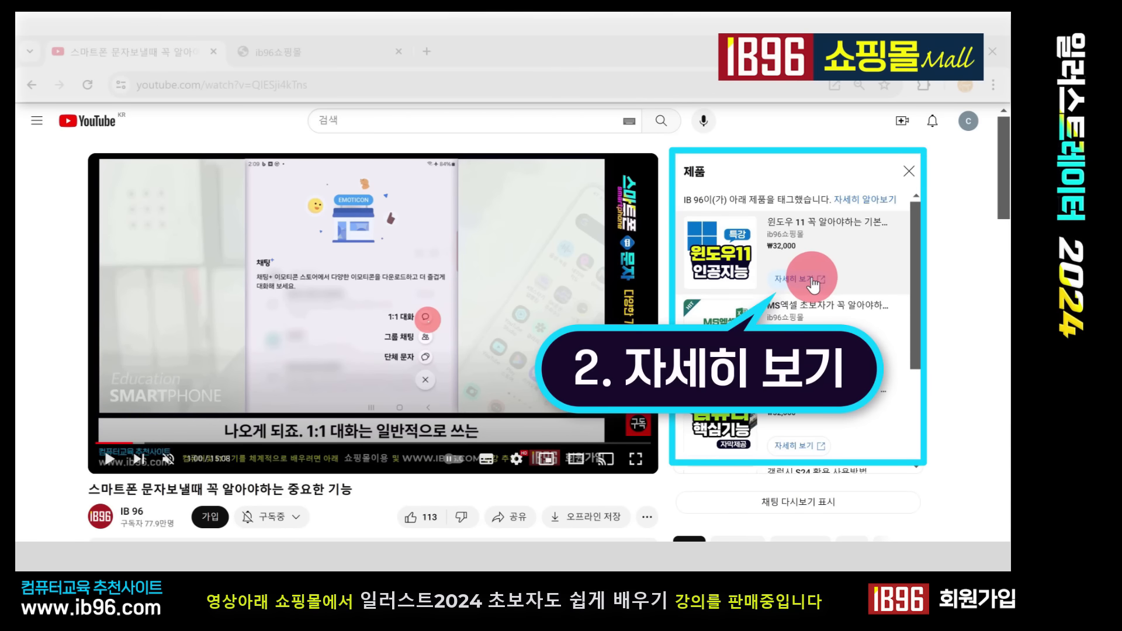
Step: Open the store page of the tagged Windows 11 course and look through its lesson list
left_click(809, 283)
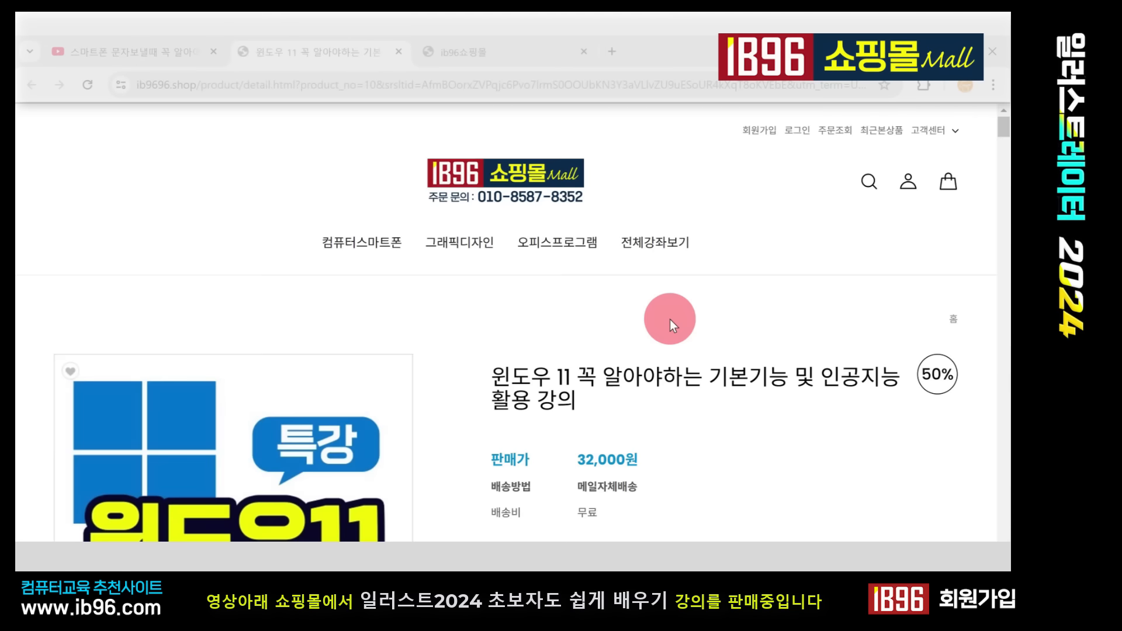
scroll(670, 319, "down", 4)
scroll(670, 320, "down", 15)
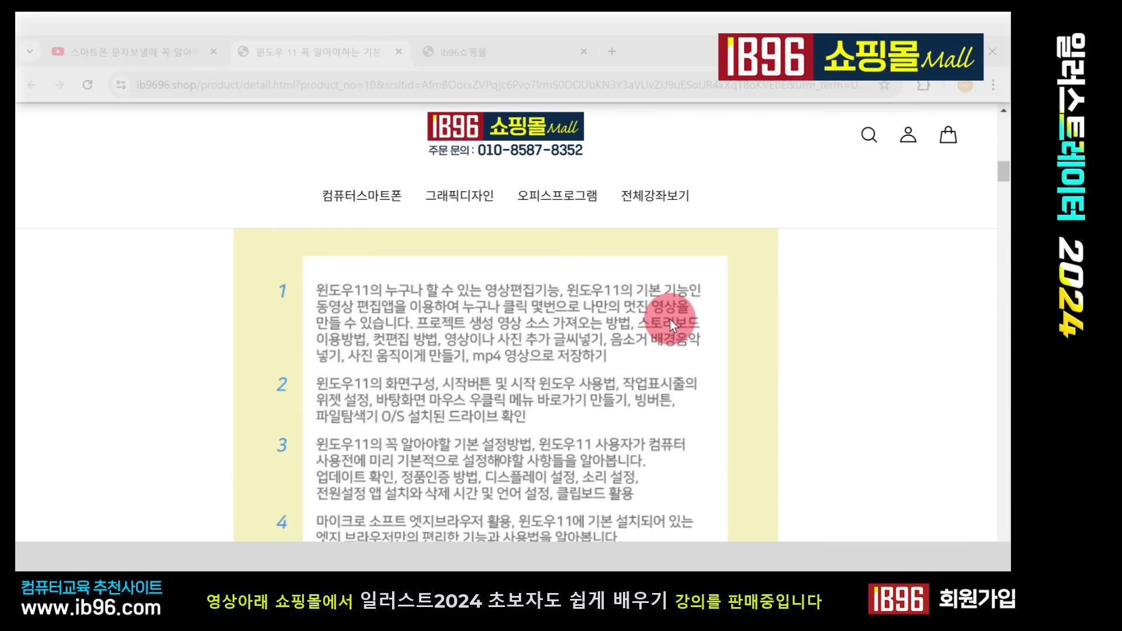
scroll(670, 319, "down", 5)
scroll(670, 319, "up", 2)
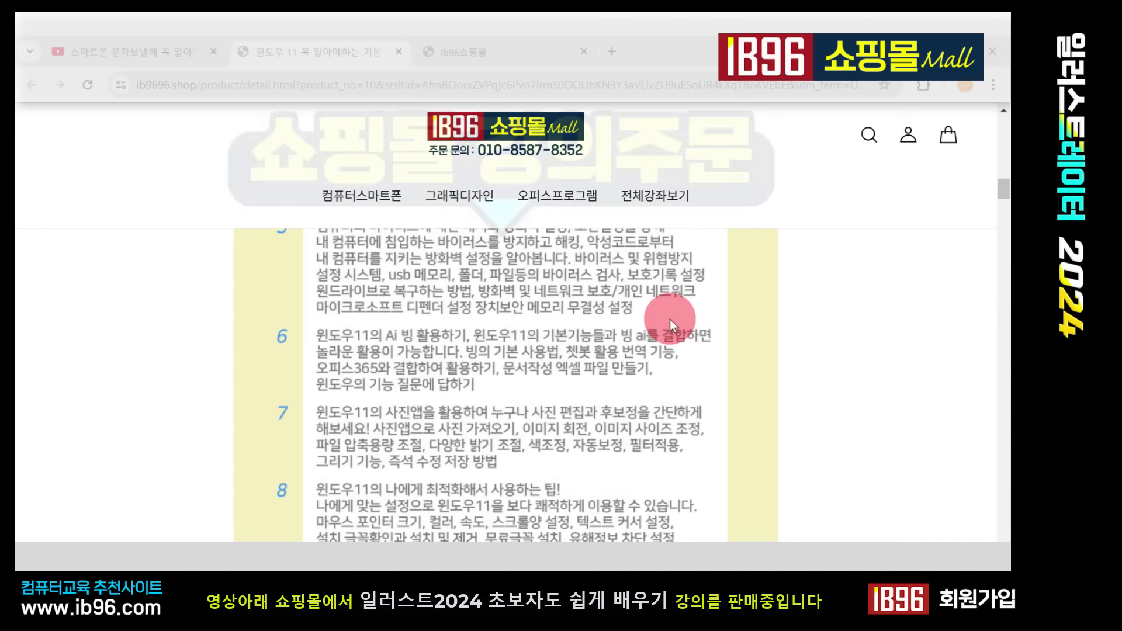
scroll(670, 319, "up", 8)
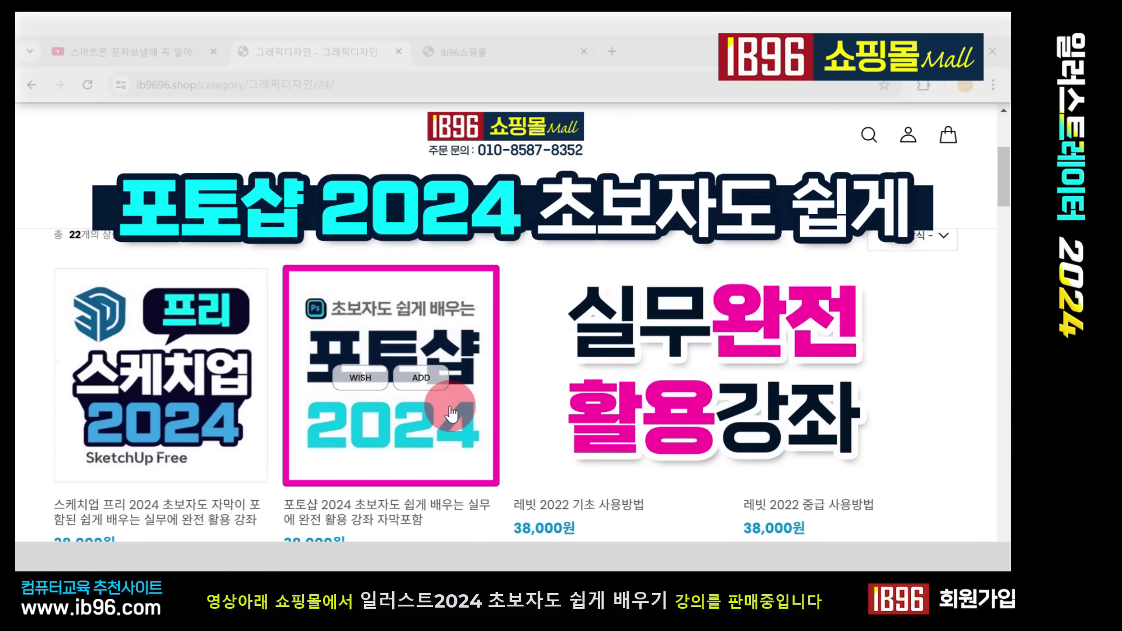
Step: Open the Photoshop 2024 course in the graphic design category and examine its lesson topics and sample screenshots
left_click(414, 416)
scroll(444, 404, "down", 10)
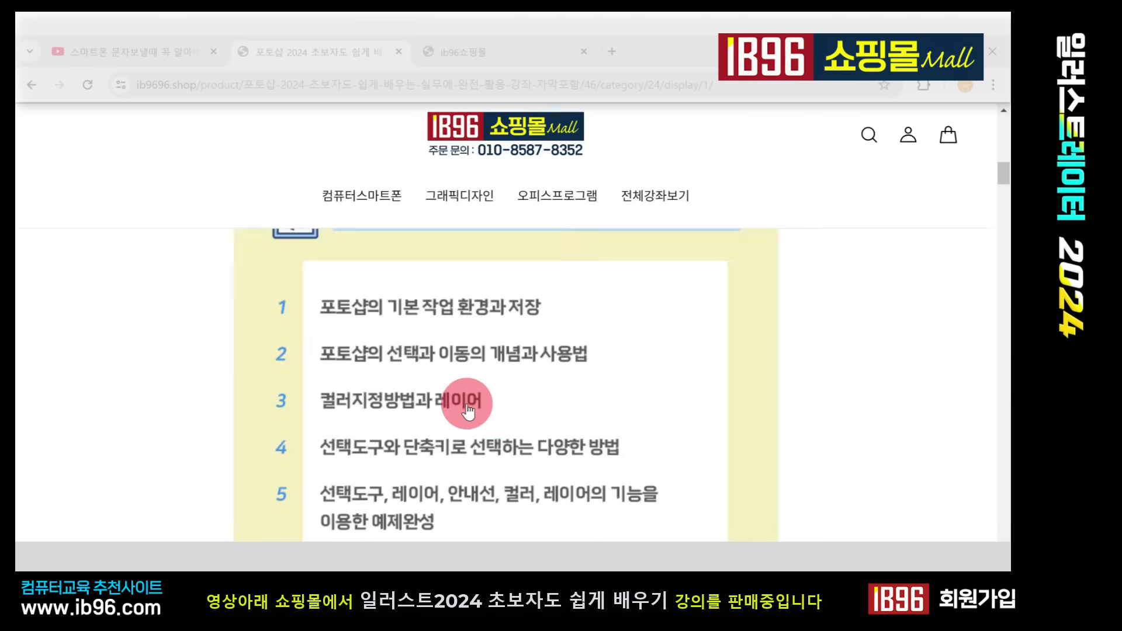
scroll(467, 405, "down", 1)
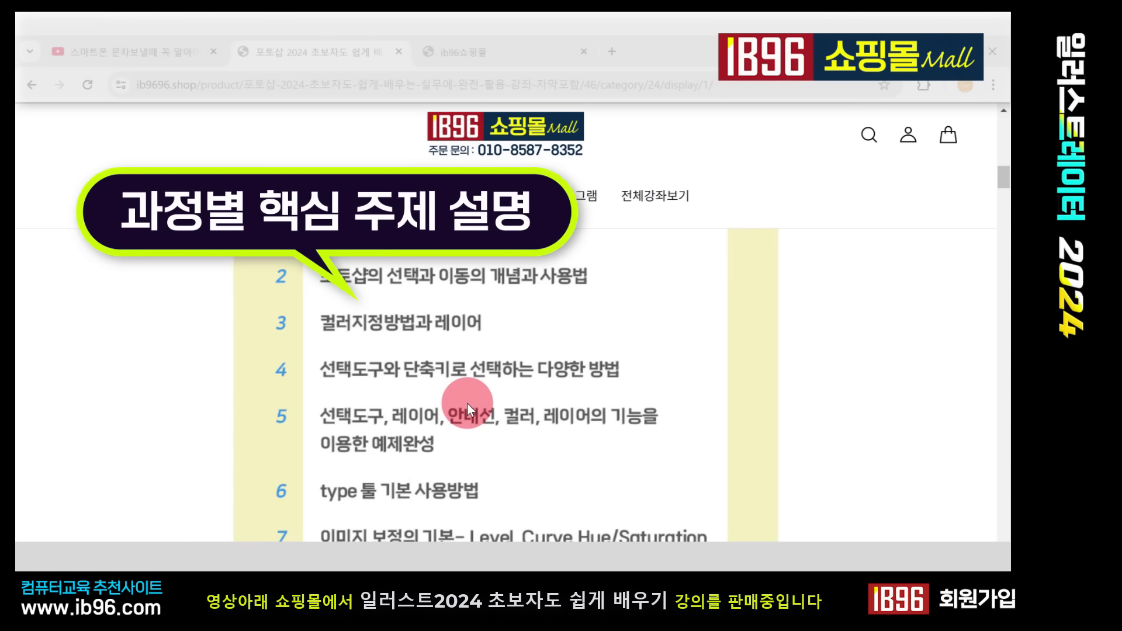
scroll(467, 405, "down", 1)
scroll(467, 404, "down", 12)
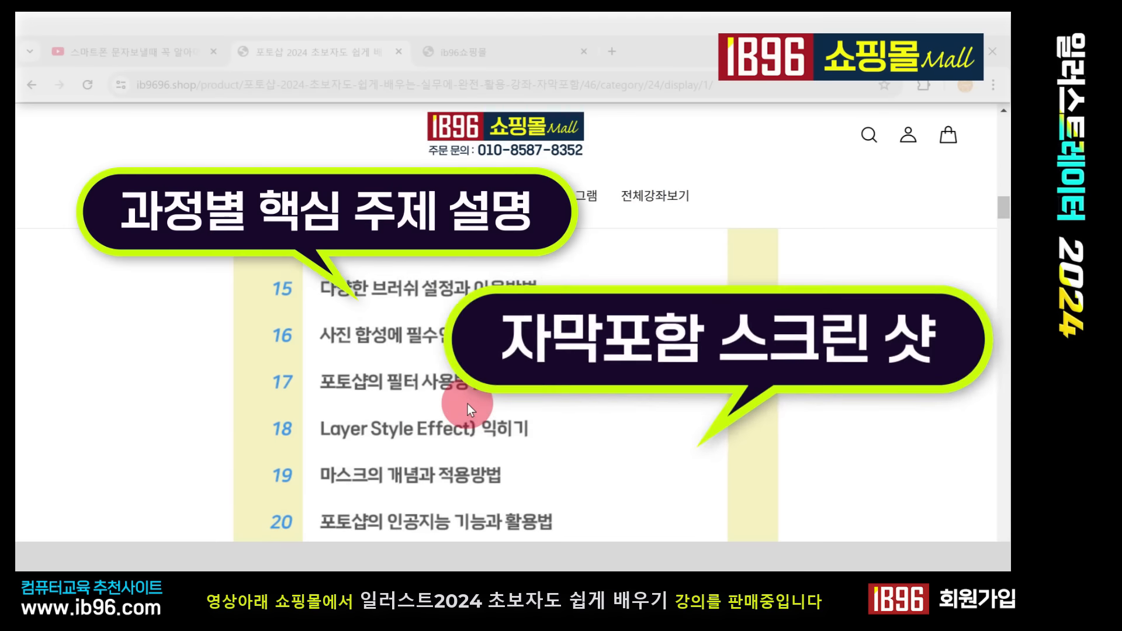
scroll(468, 405, "down", 15)
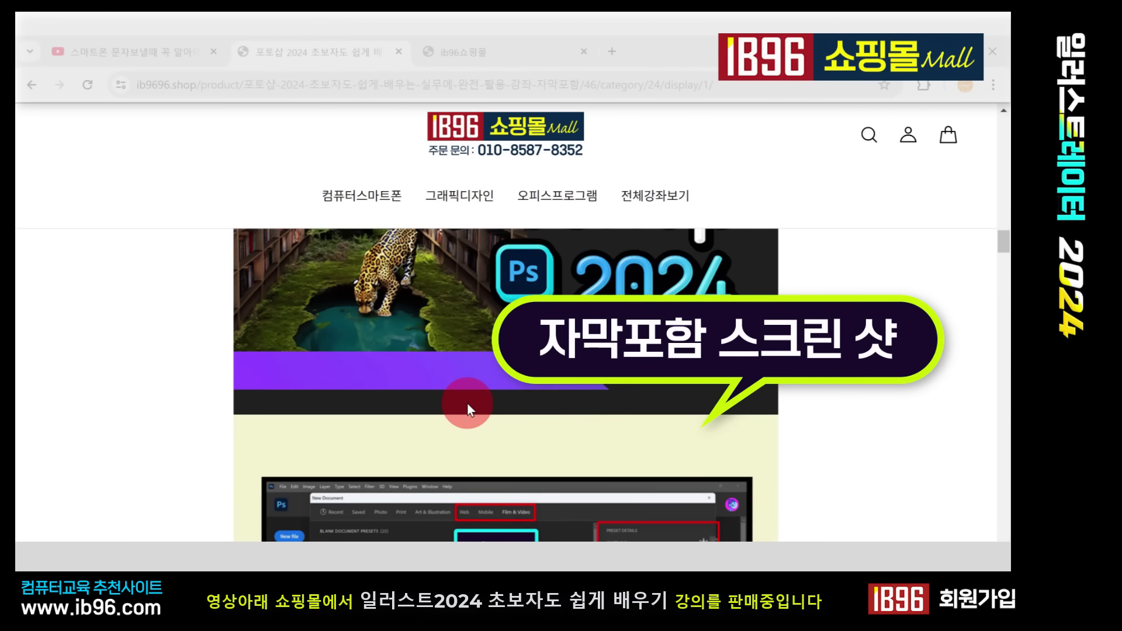
scroll(467, 403, "down", 9)
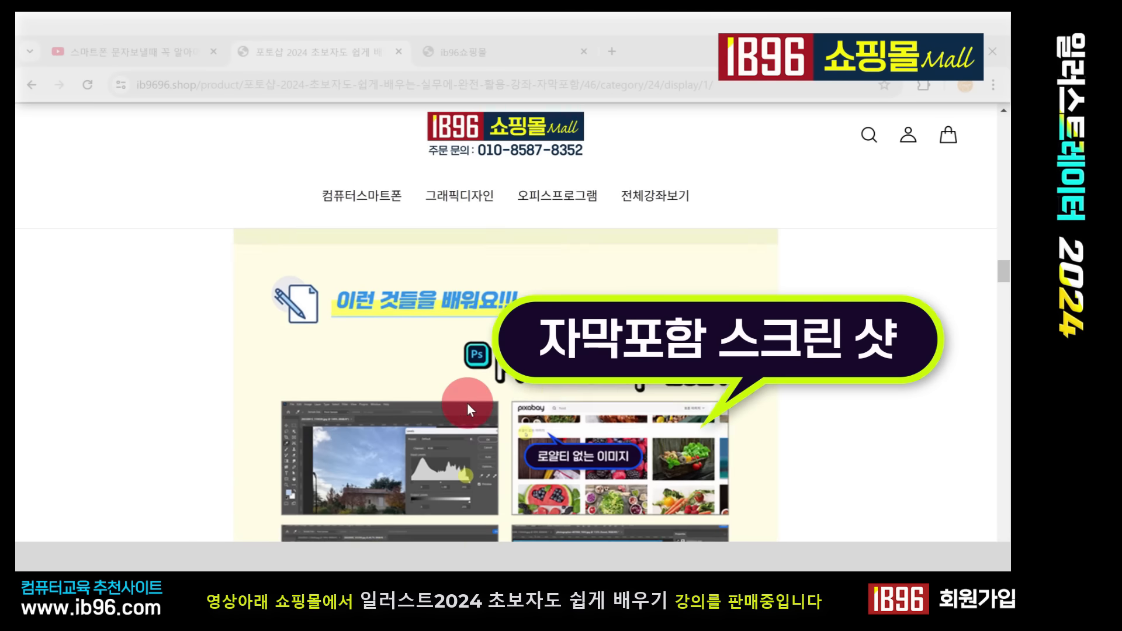
scroll(468, 403, "up", 4)
scroll(467, 409, "down", 4)
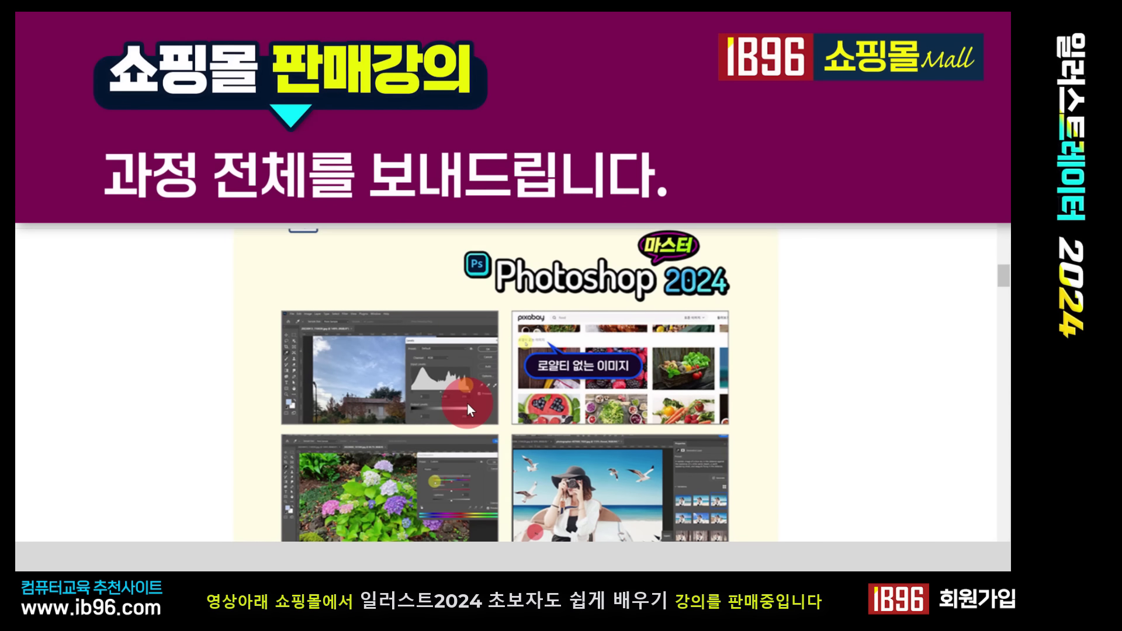
scroll(468, 403, "down", 1)
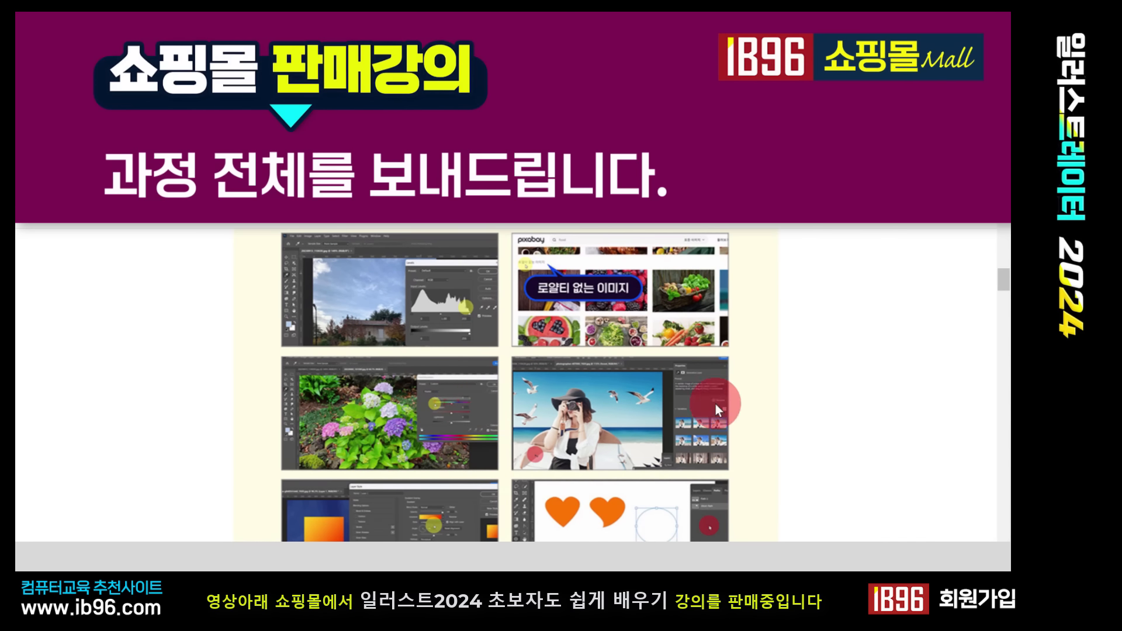
scroll(672, 411, "down", 1)
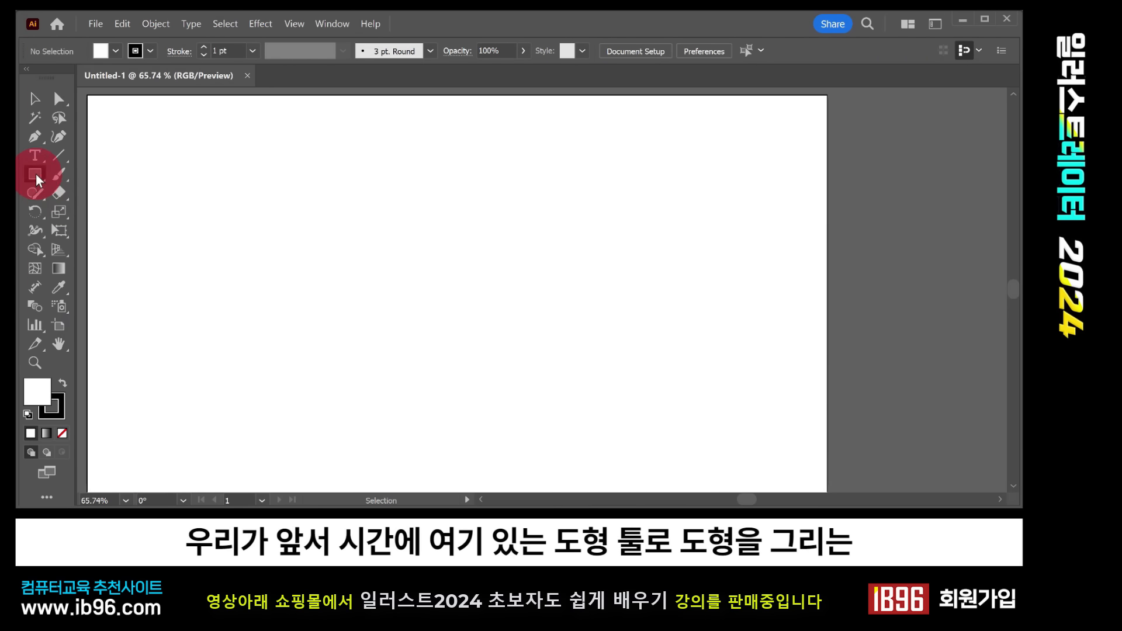
Step: In the Illustrator document, draw a wide rectangle in the page's upper-left area and a smaller square to its right
left_click(35, 173)
left_click_drag(314, 255, 312, 252)
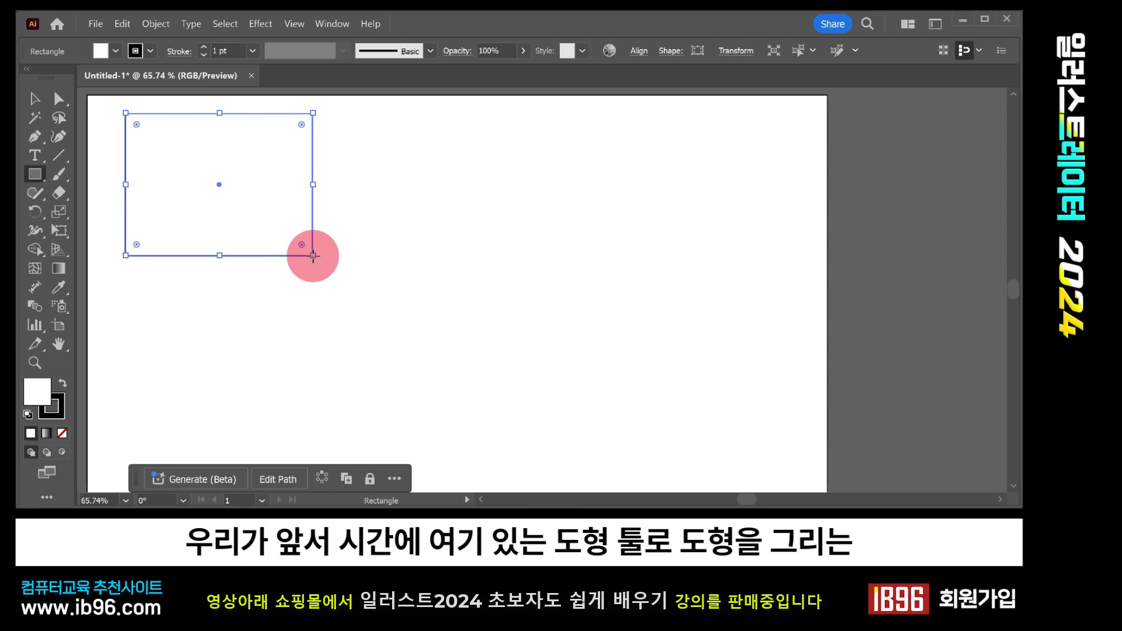
left_click_drag(367, 128, 485, 250)
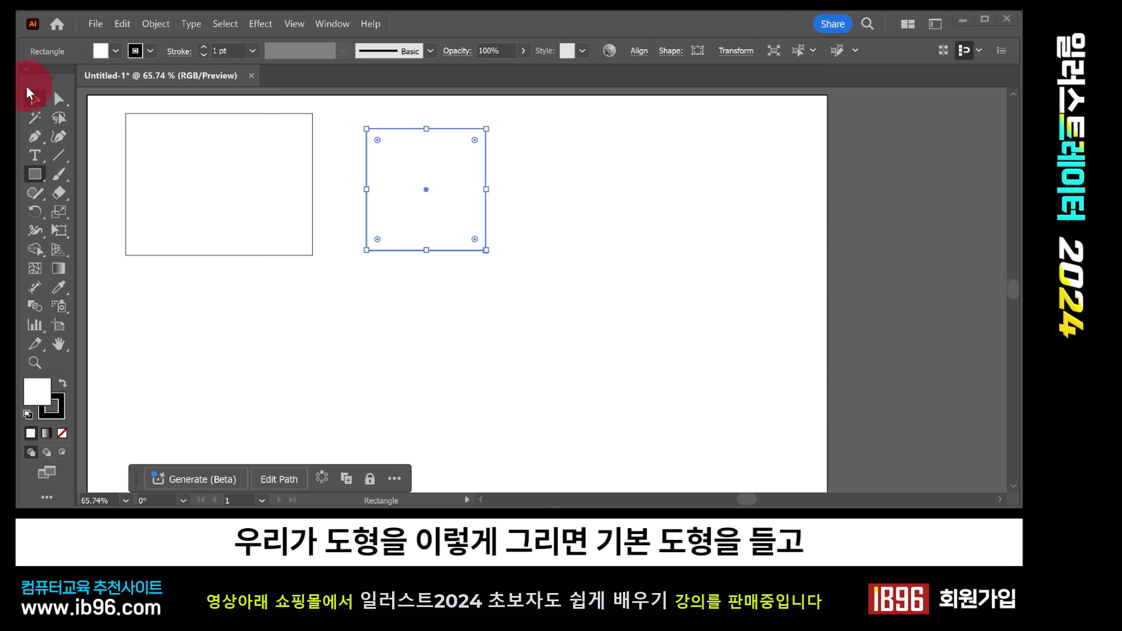
Step: Remove the square and reposition the remaining rectangle slightly with the Selection tool
left_click(34, 97)
left_click(543, 203)
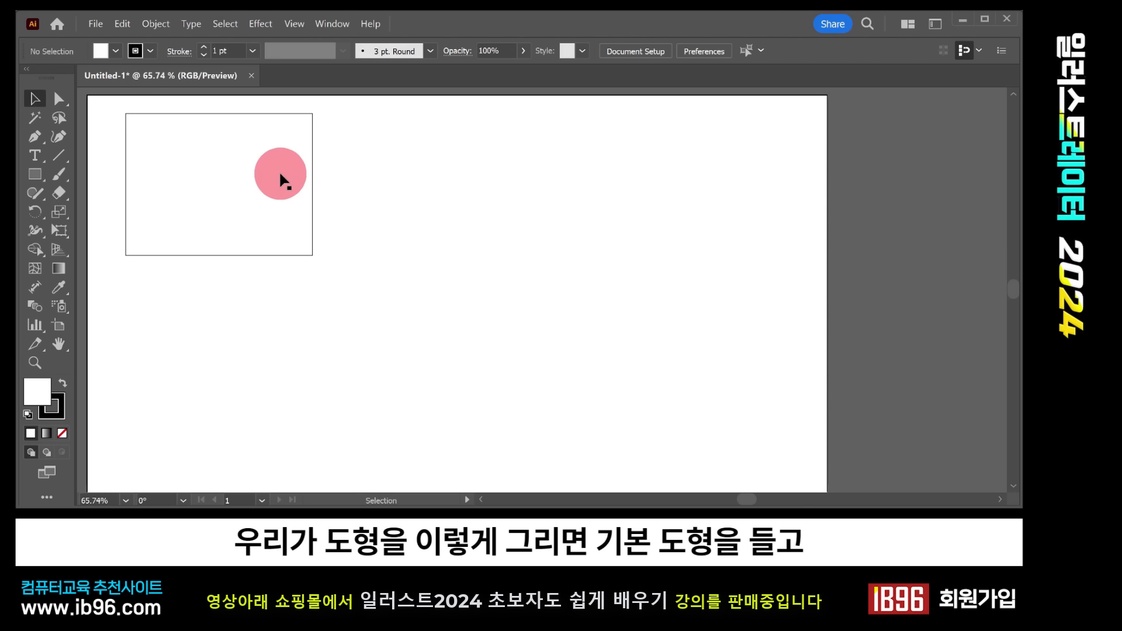
mouse_move(300, 159)
left_mouse_down()
mouse_move(428, 165)
mouse_move(340, 171)
left_mouse_up()
left_click(35, 102)
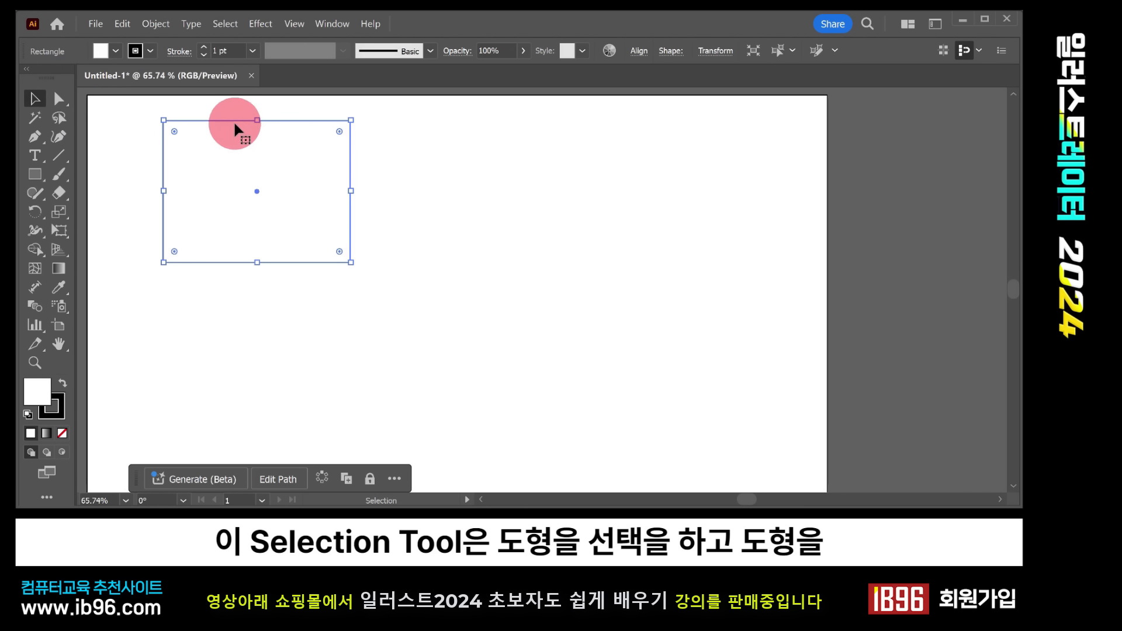
left_click_drag(235, 119, 212, 134)
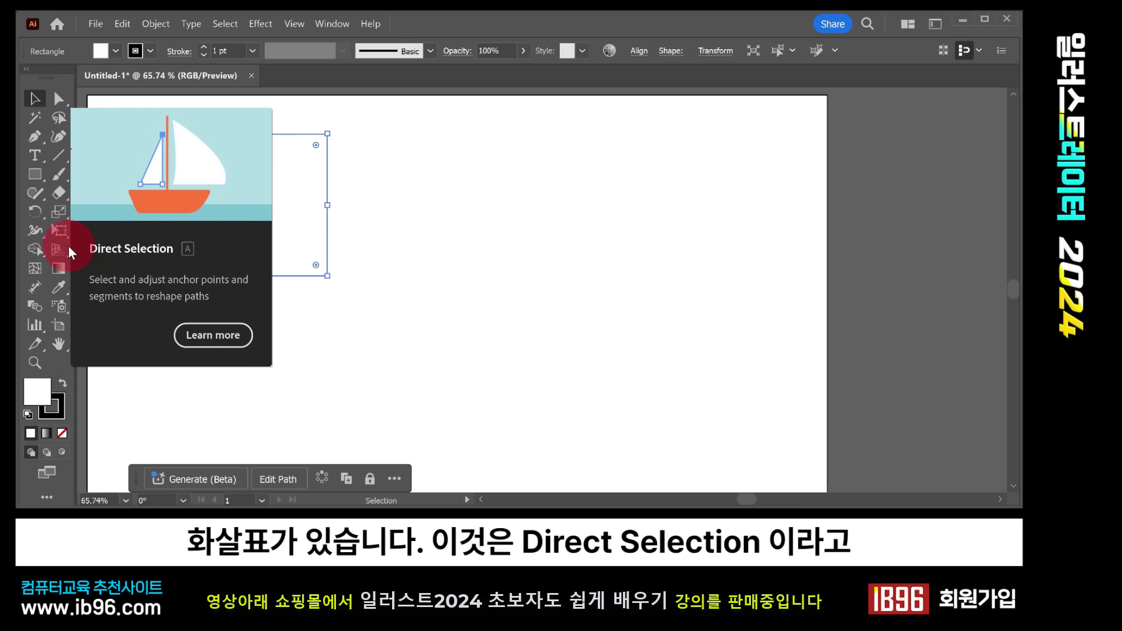
Step: Compare the rectangle under the Selection and Direct Selection tools, and select only its upper-right anchor point
left_click(60, 103)
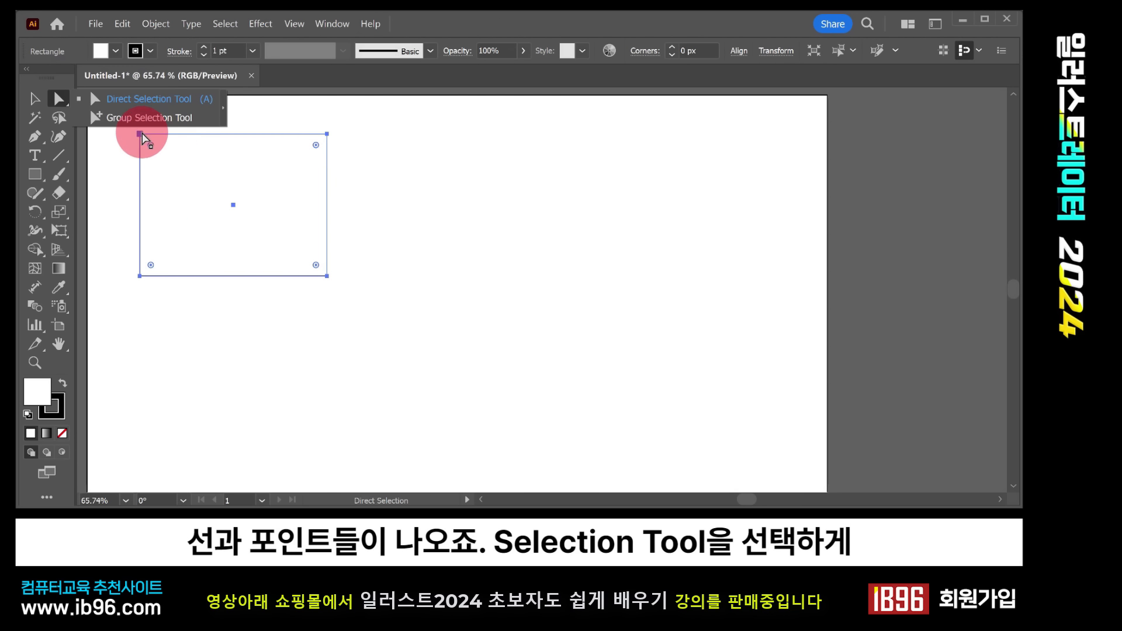
left_click(33, 99)
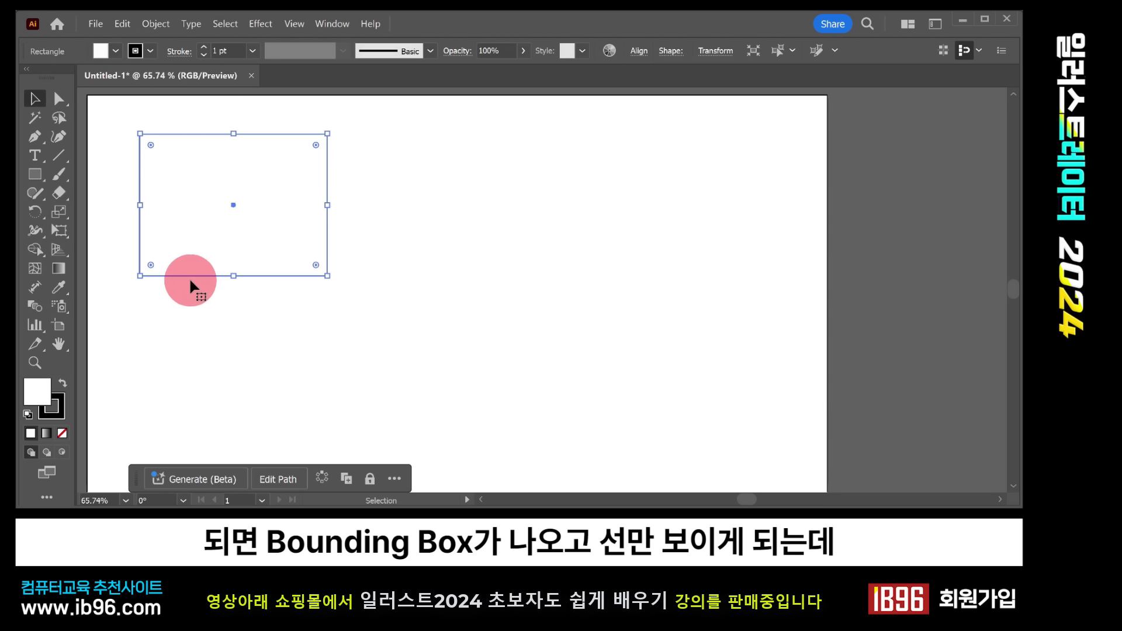
left_click(59, 98)
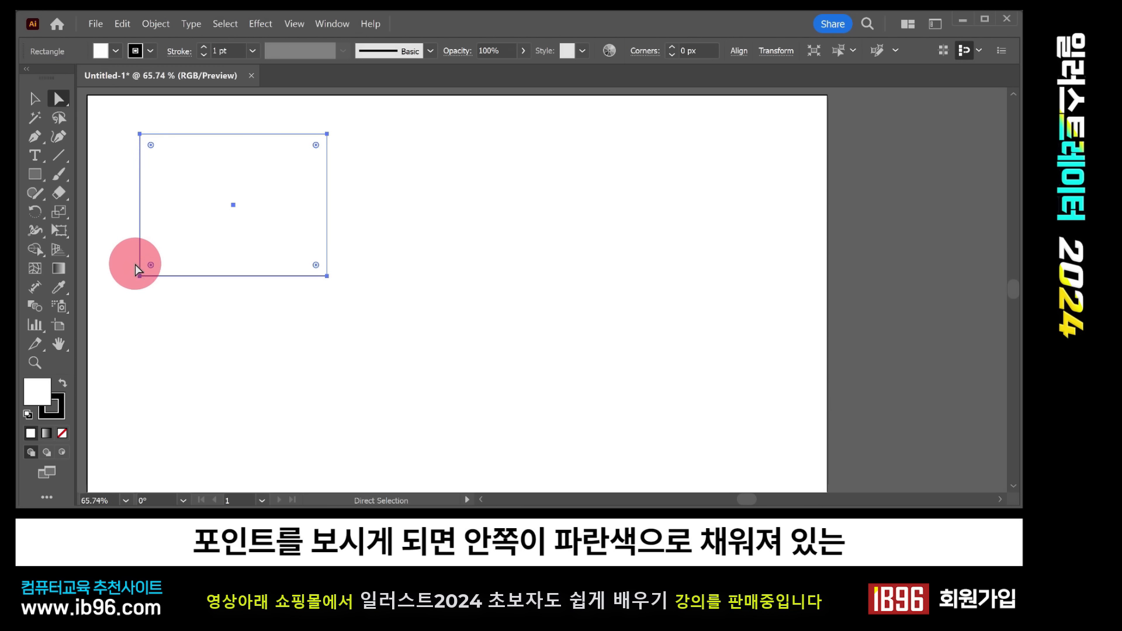
left_click(327, 135)
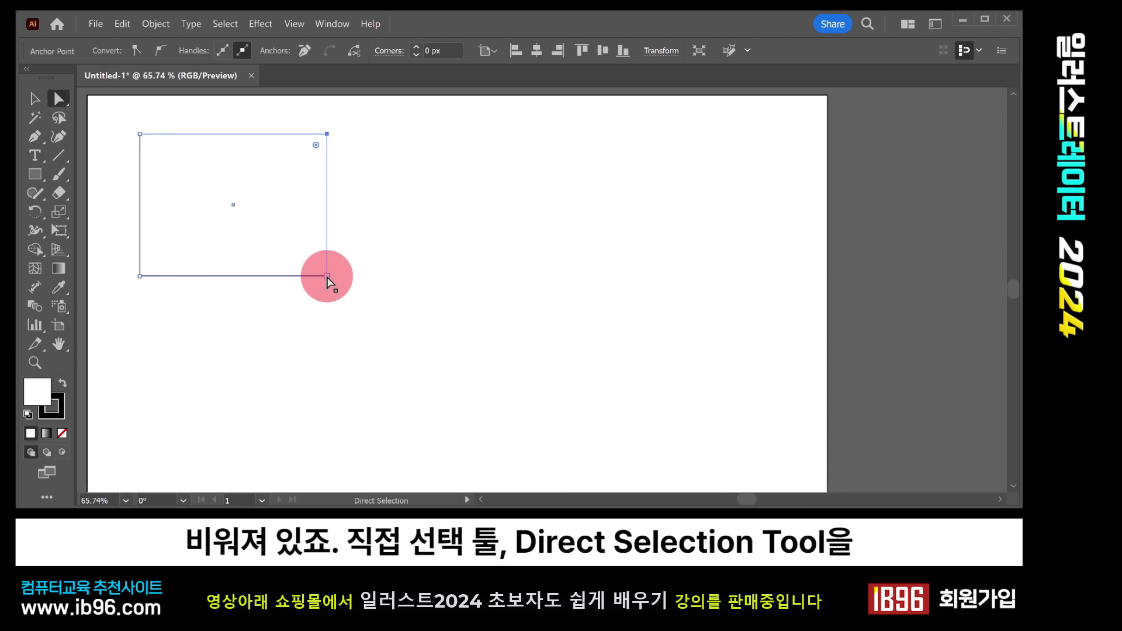
left_click(58, 99)
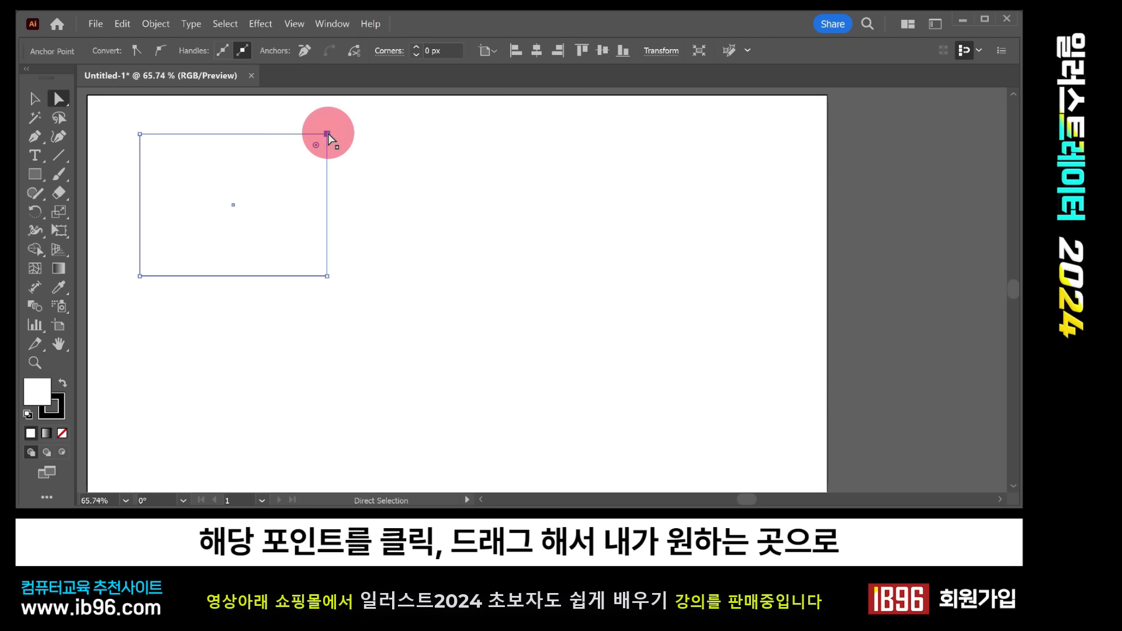
Step: Move the rectangle's upper-right anchor point outward and back twice, and reshape the rectangle into an irregular quadrilateral with a slanted right side
left_click_drag(328, 133, 433, 169)
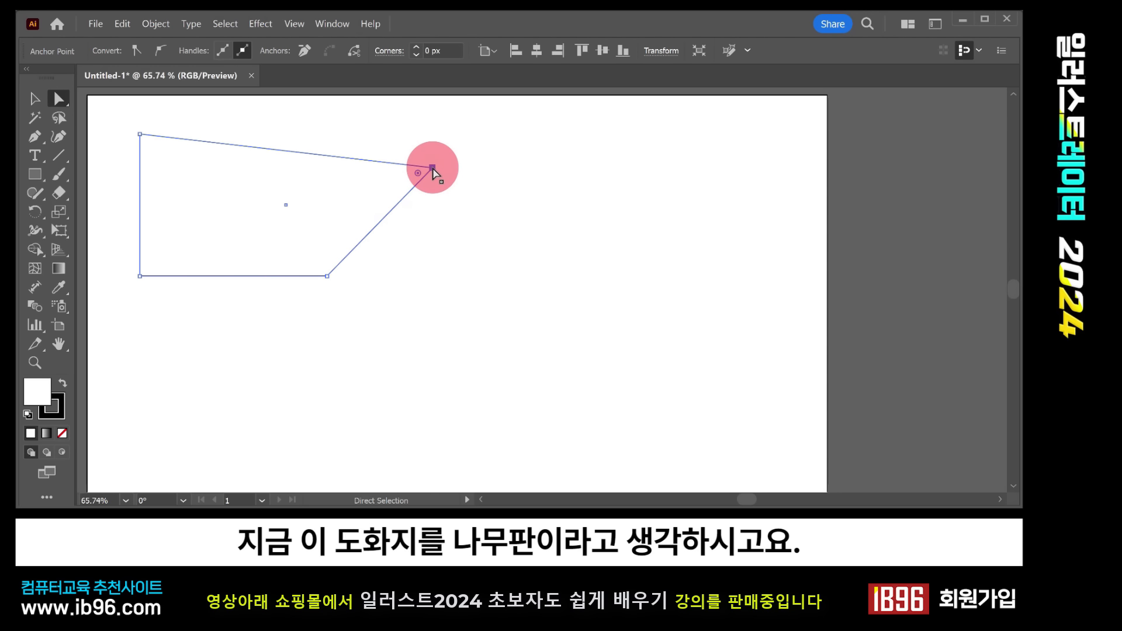
left_click_drag(434, 169, 324, 135)
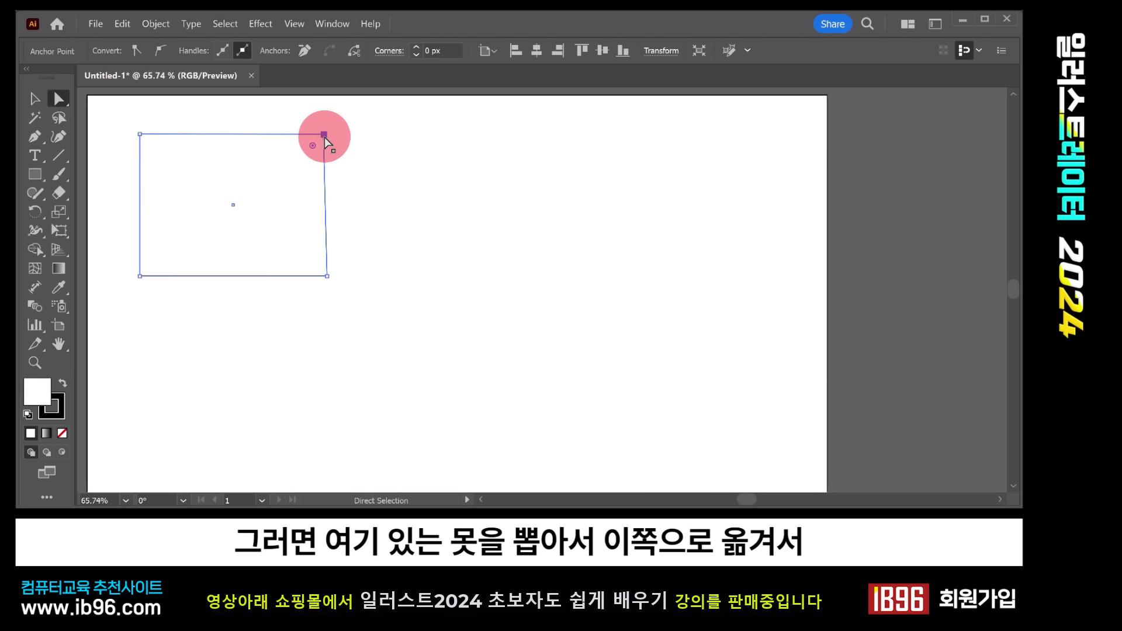
left_click_drag(325, 136, 480, 208)
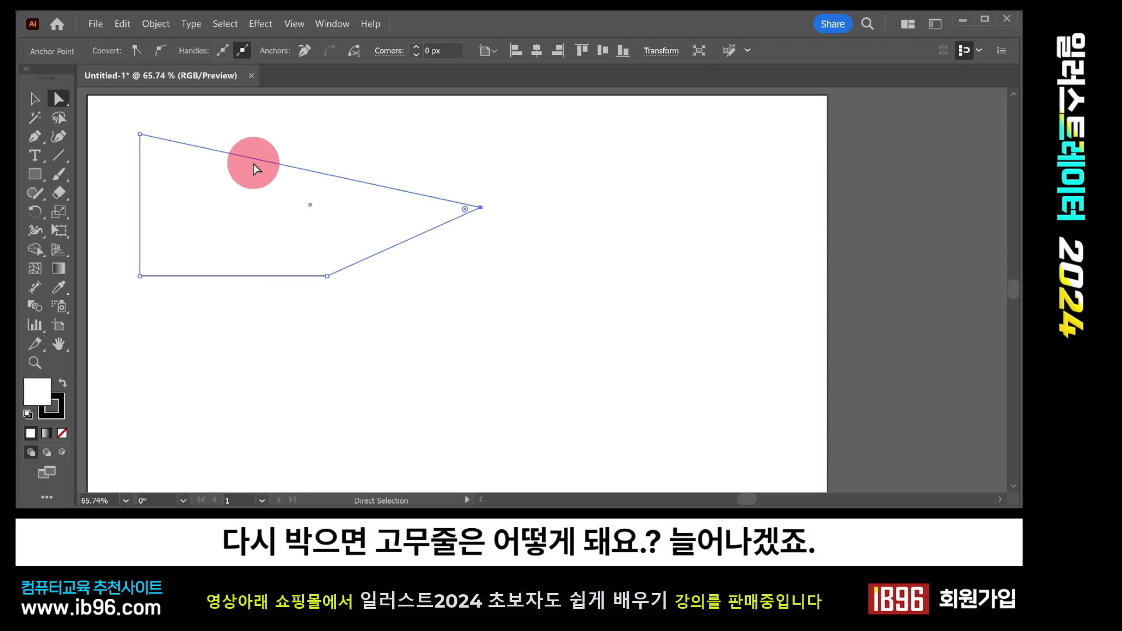
left_click_drag(480, 209, 326, 134)
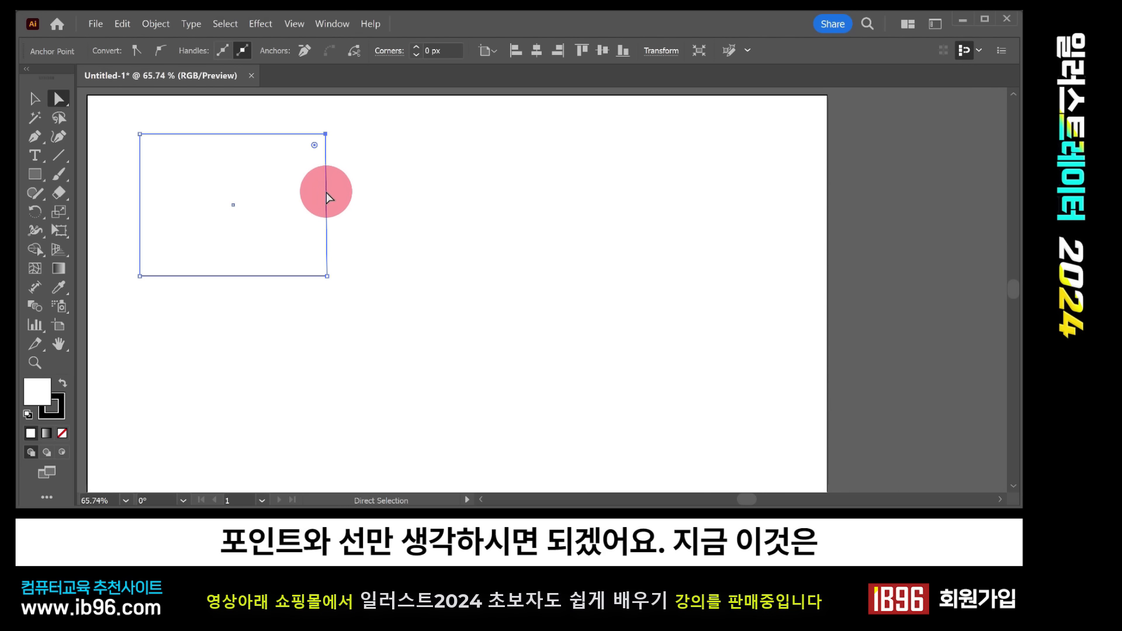
left_click_drag(326, 134, 336, 137)
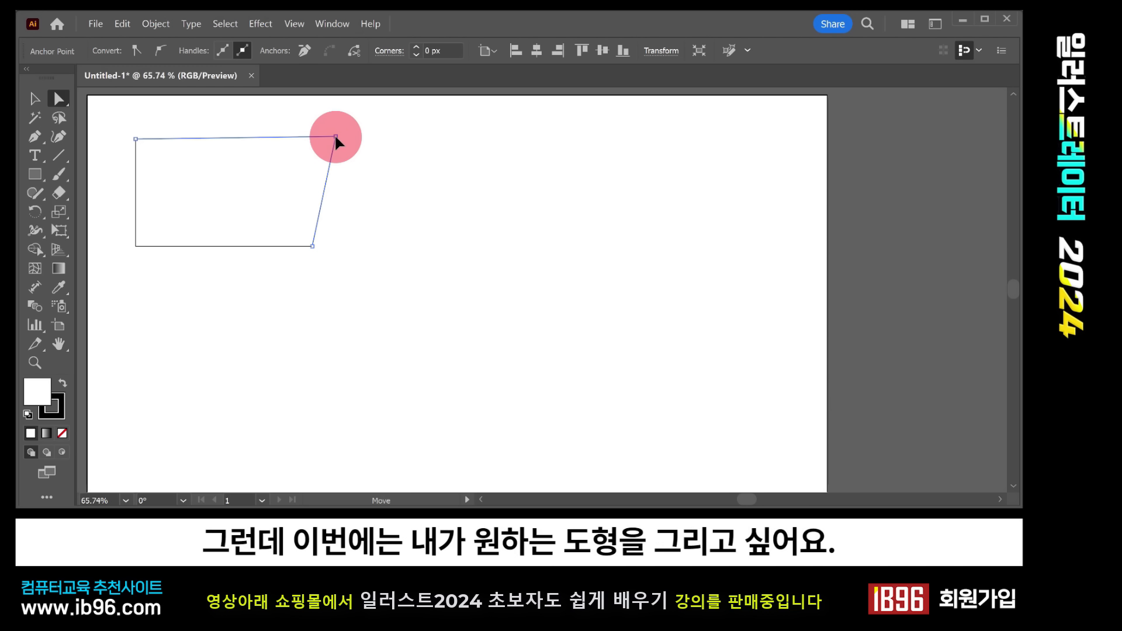
left_click_drag(335, 136, 335, 136)
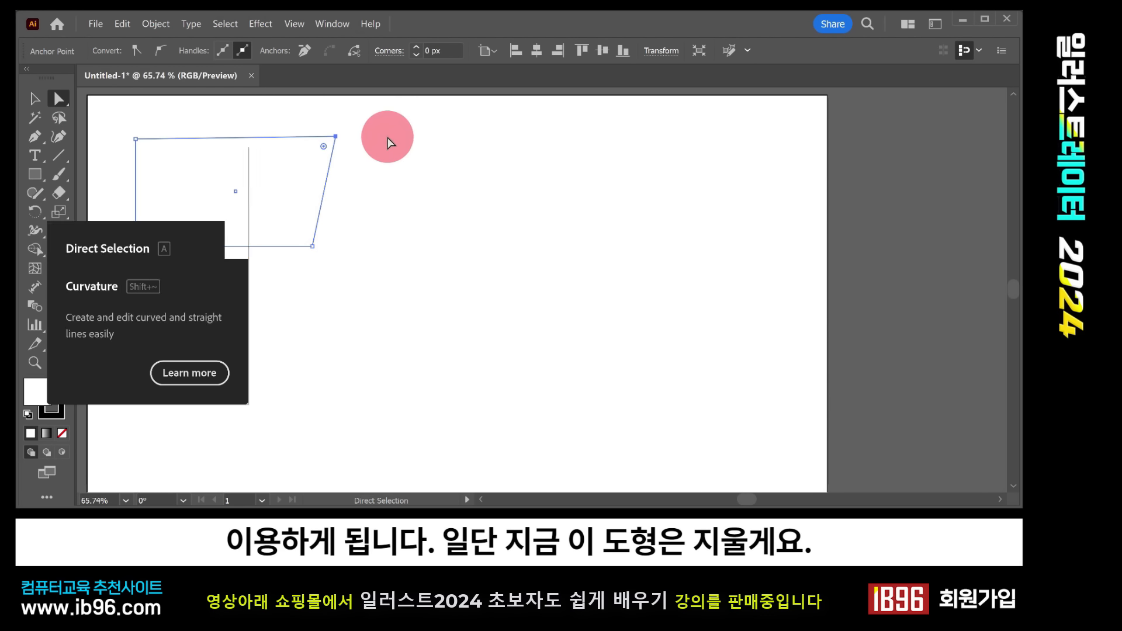
Step: Select the whole reshaped quadrilateral with the Selection tool and delete it from the page
left_click(36, 102)
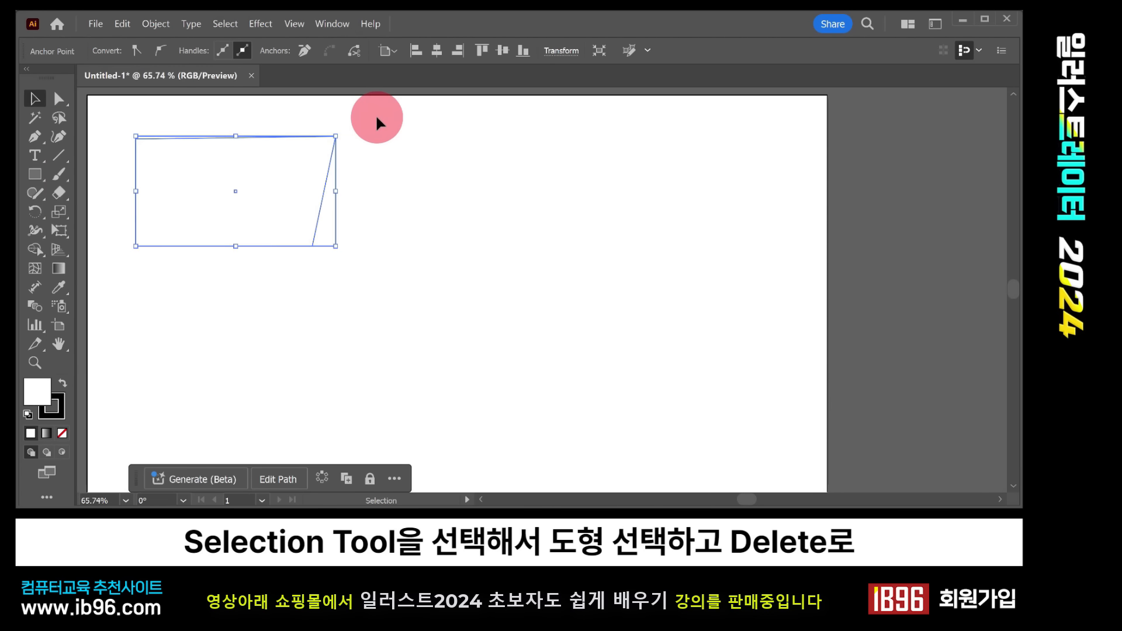
left_click_drag(375, 115, 302, 176)
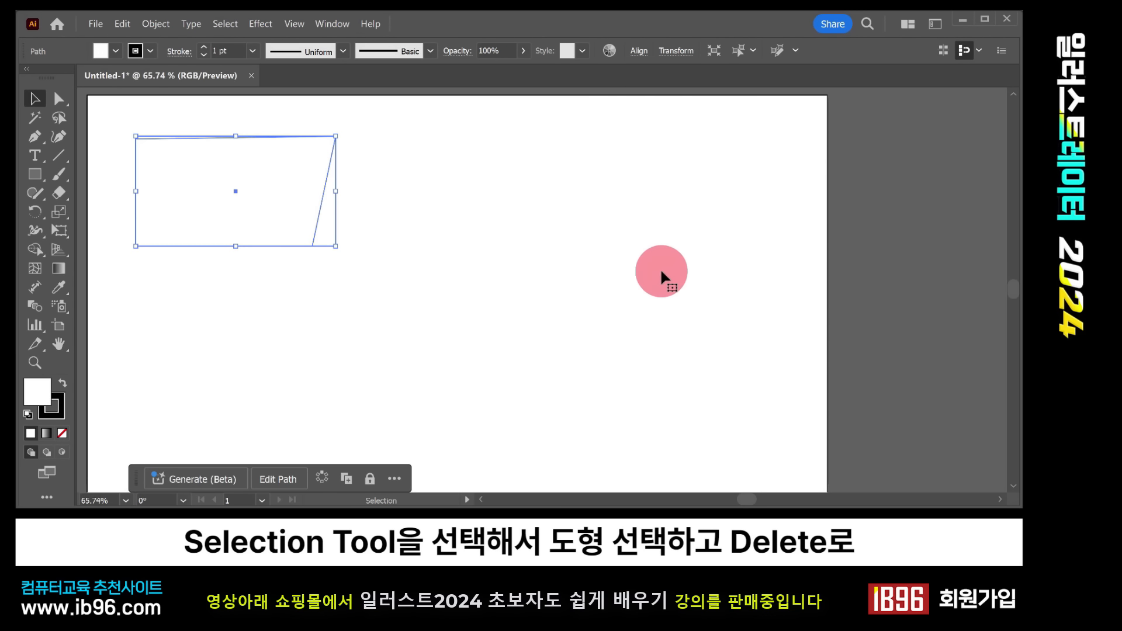
key("Delete")
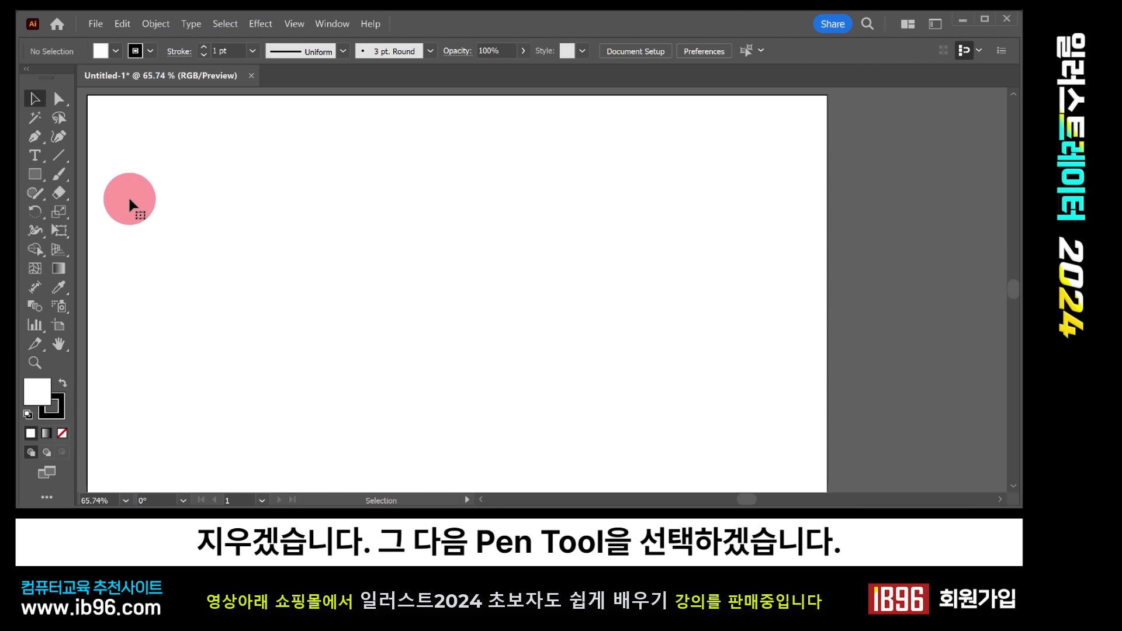
Step: Draw a closed eight-point polygon with straight sides and a notch in its lower edge using the Pen tool
left_click(34, 137)
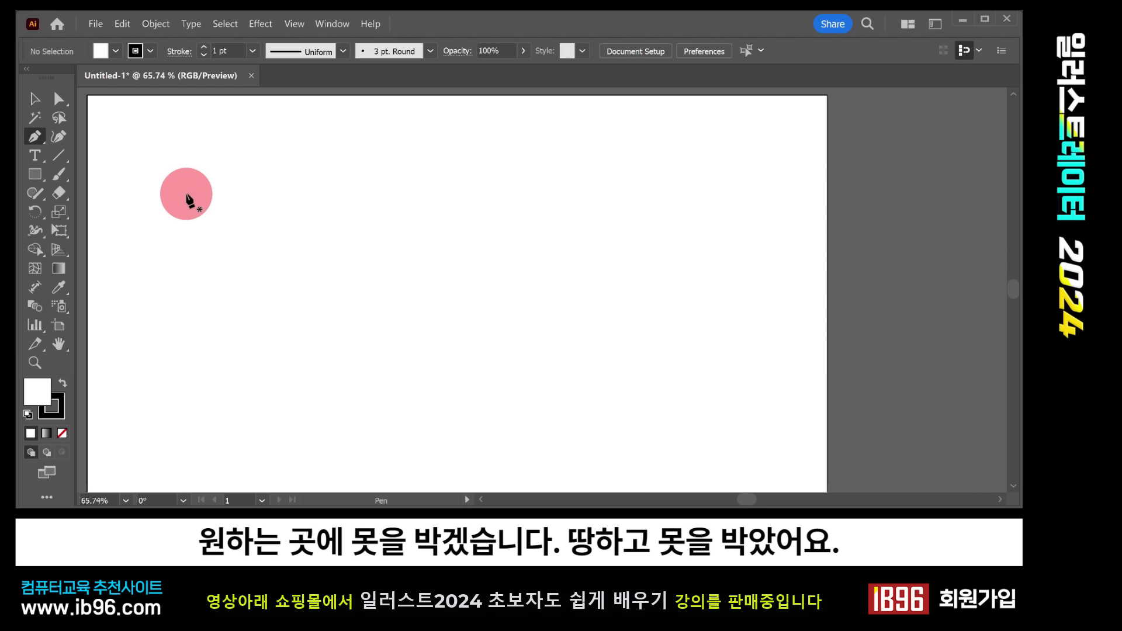
mouse_move(186, 194)
left_mouse_down()
mouse_move(193, 230)
mouse_move(187, 194)
left_mouse_up()
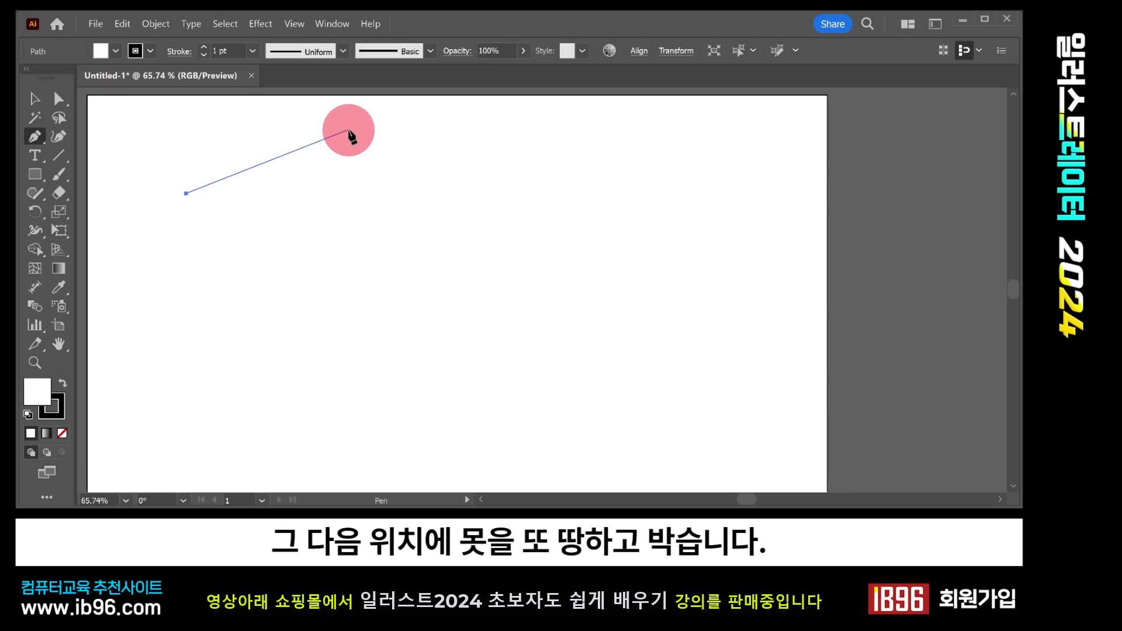
left_click(348, 129)
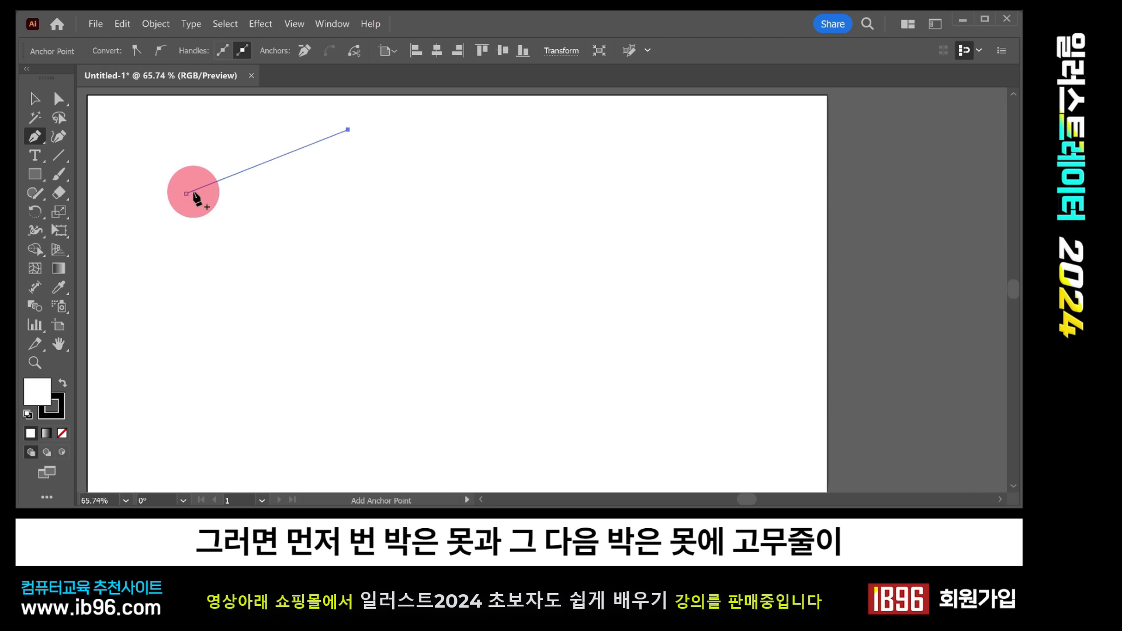
left_click(349, 130)
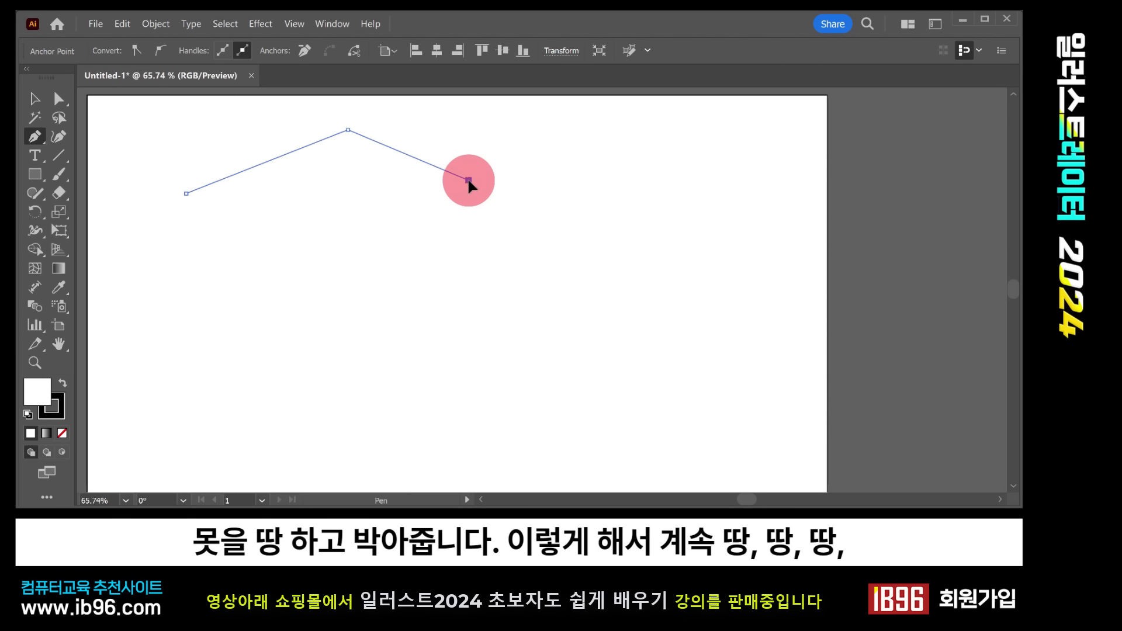
left_click(454, 305)
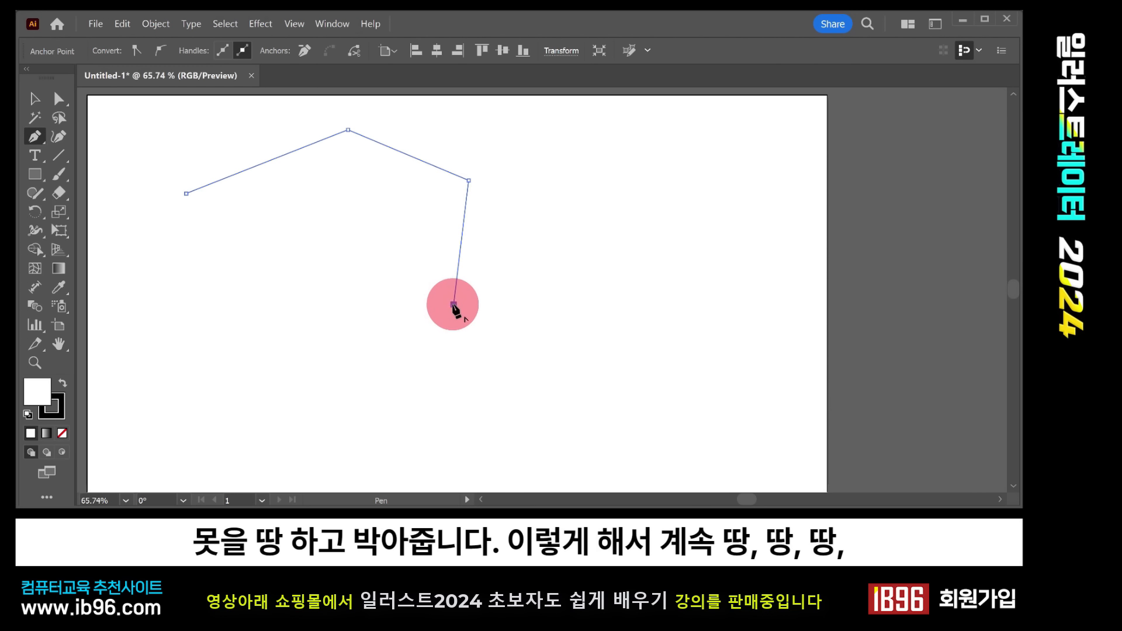
left_click(332, 308)
left_click(347, 236)
left_click(294, 210)
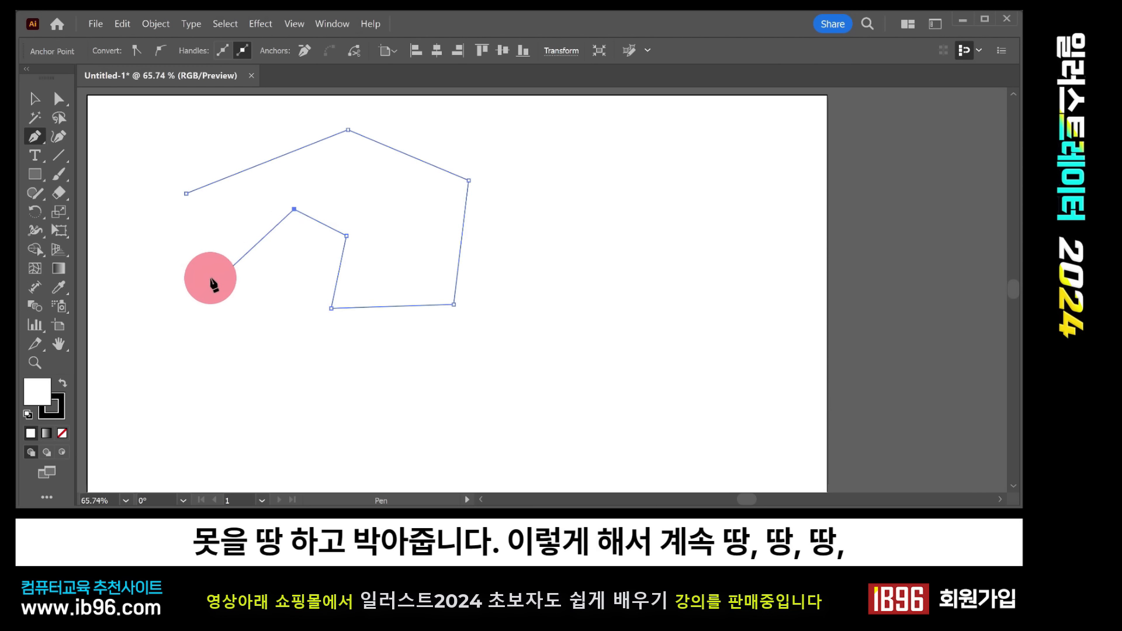
left_click(207, 280)
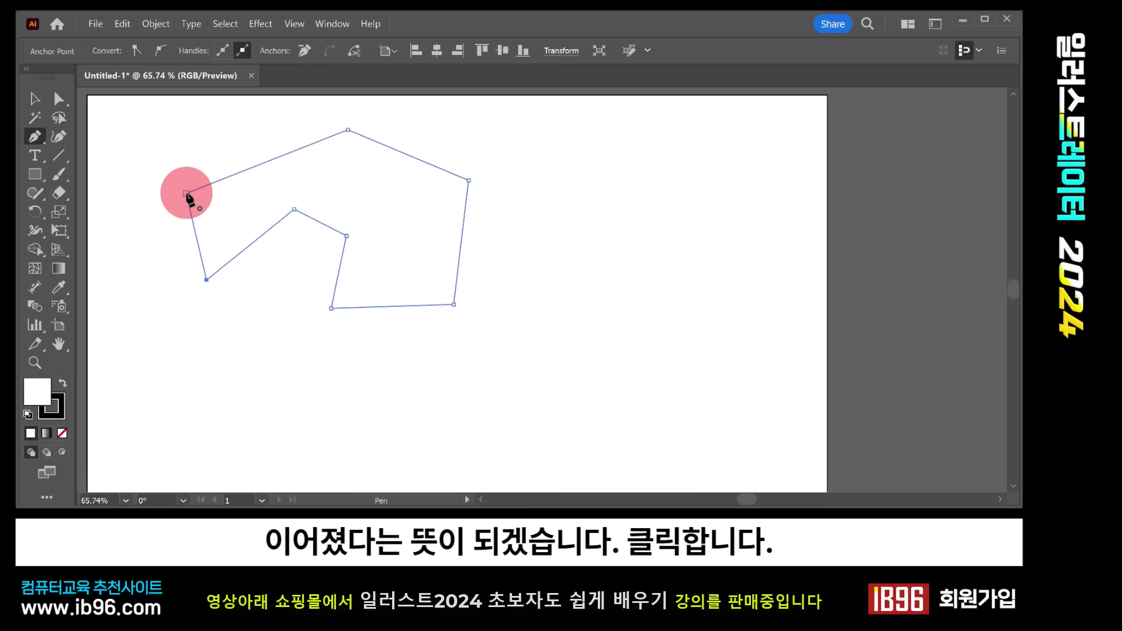
left_click(185, 193)
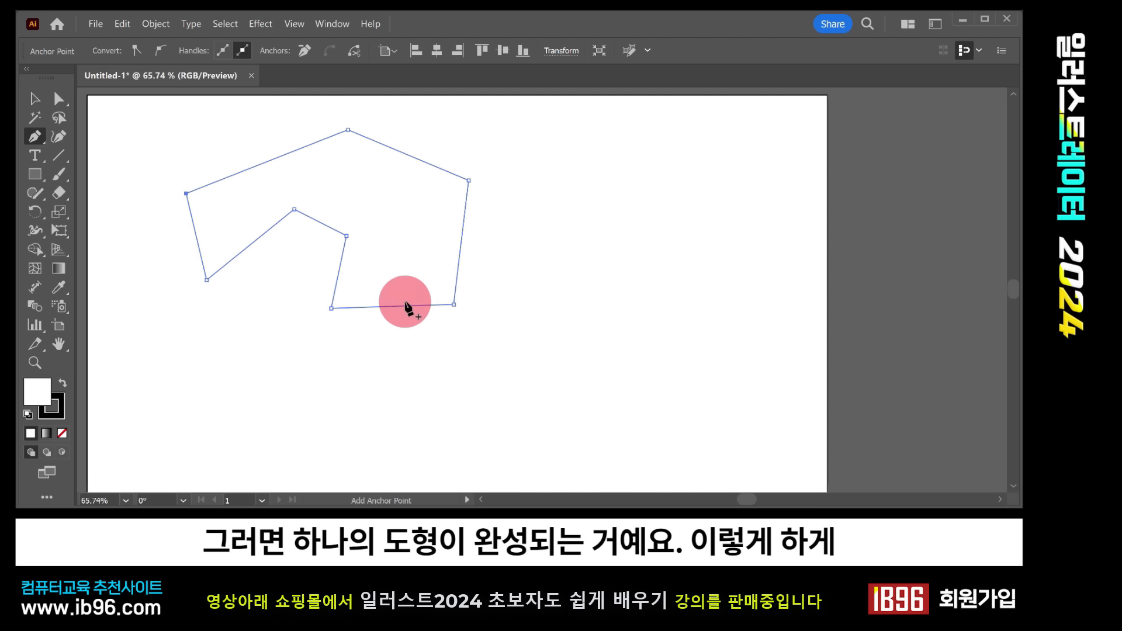
Step: Move the whole polygon slightly down and left, and individually reposition its top and upper-right anchor points
left_click(35, 99)
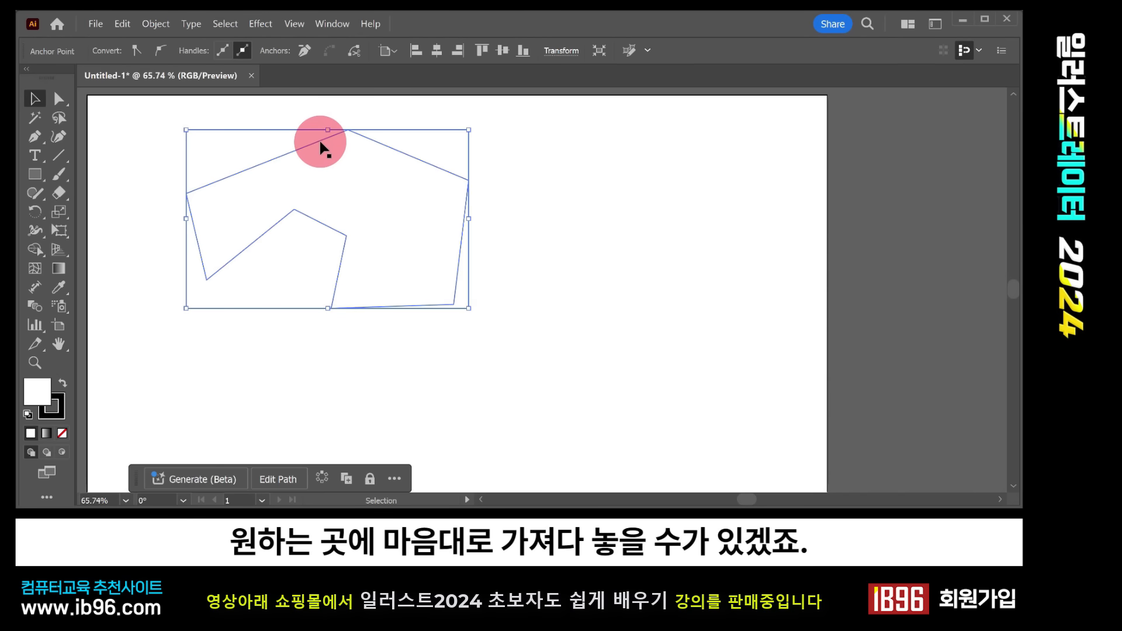
left_click_drag(320, 143, 286, 191)
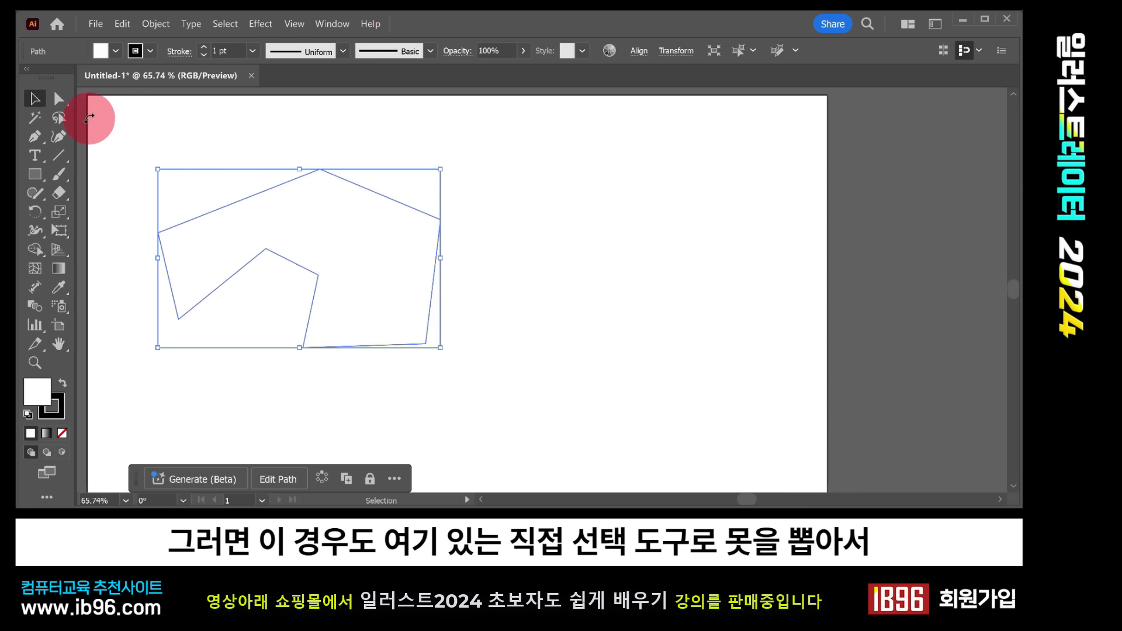
left_click(57, 99)
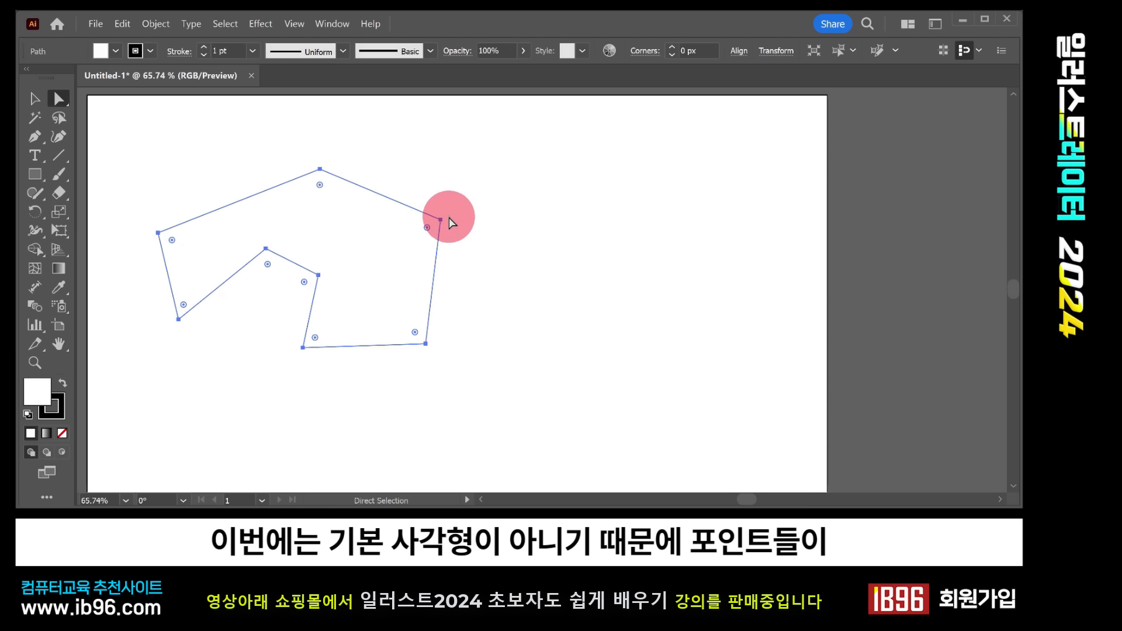
left_click(320, 170)
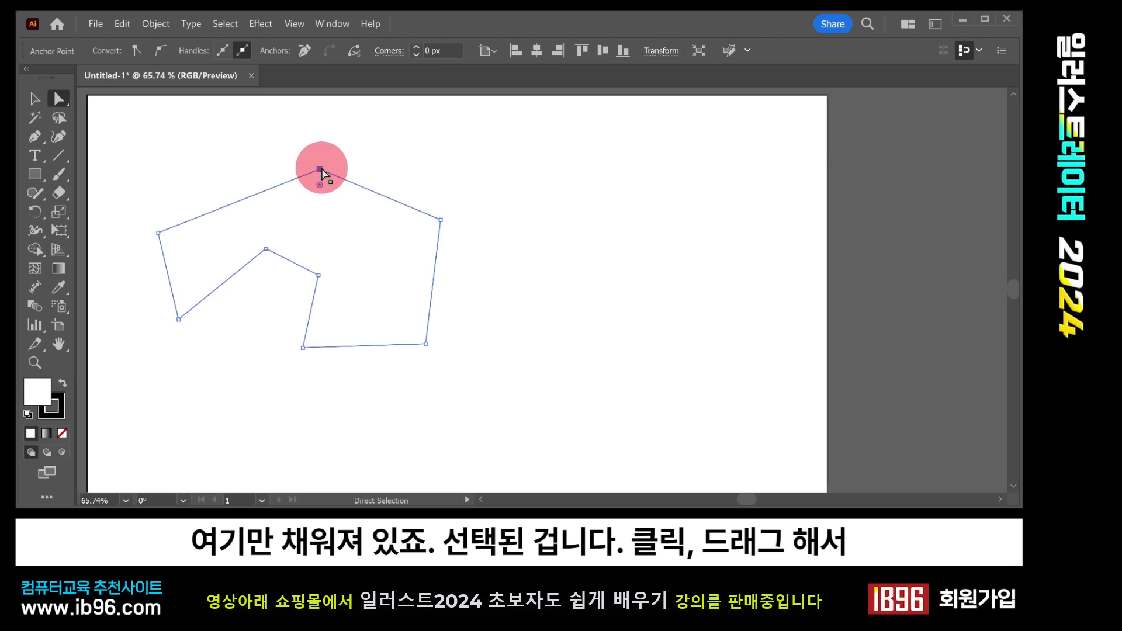
left_click_drag(320, 170, 301, 183)
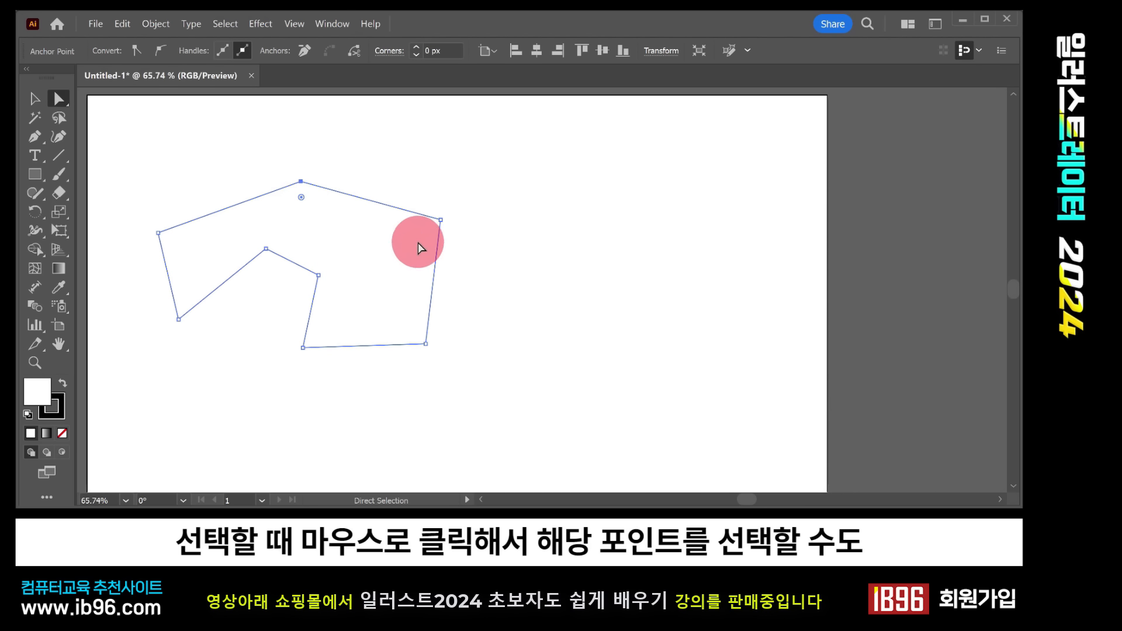
left_click(441, 220)
mouse_move(441, 219)
left_mouse_down()
mouse_move(389, 228)
mouse_move(433, 214)
left_mouse_up()
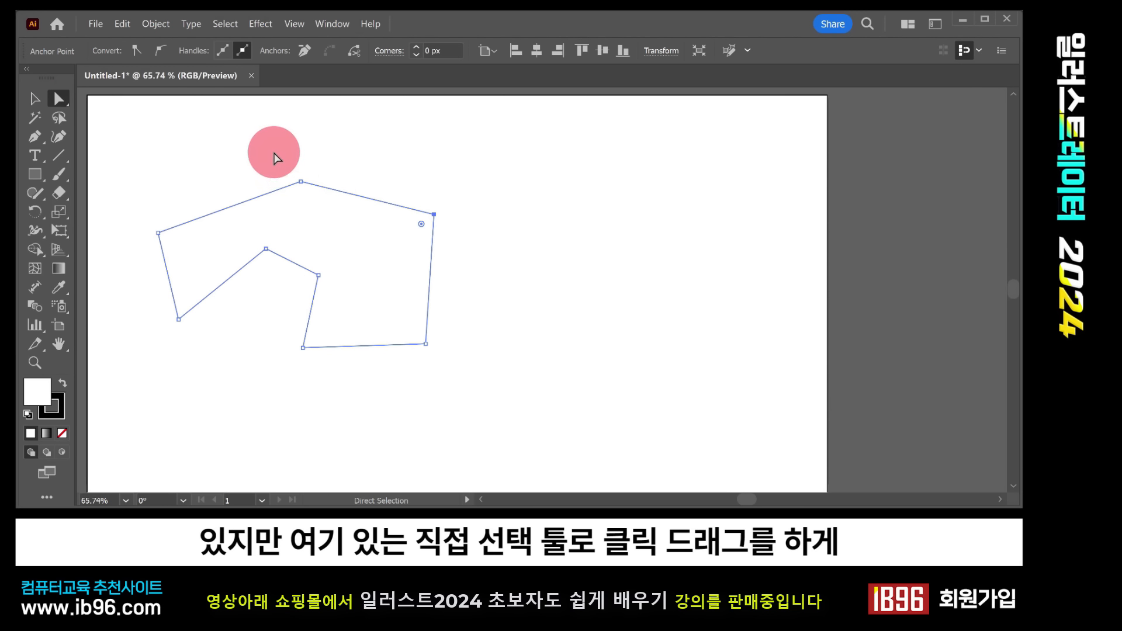
Step: Marquee-select only the polygon's top anchor point and move it slightly down and right
left_click_drag(294, 159, 328, 168)
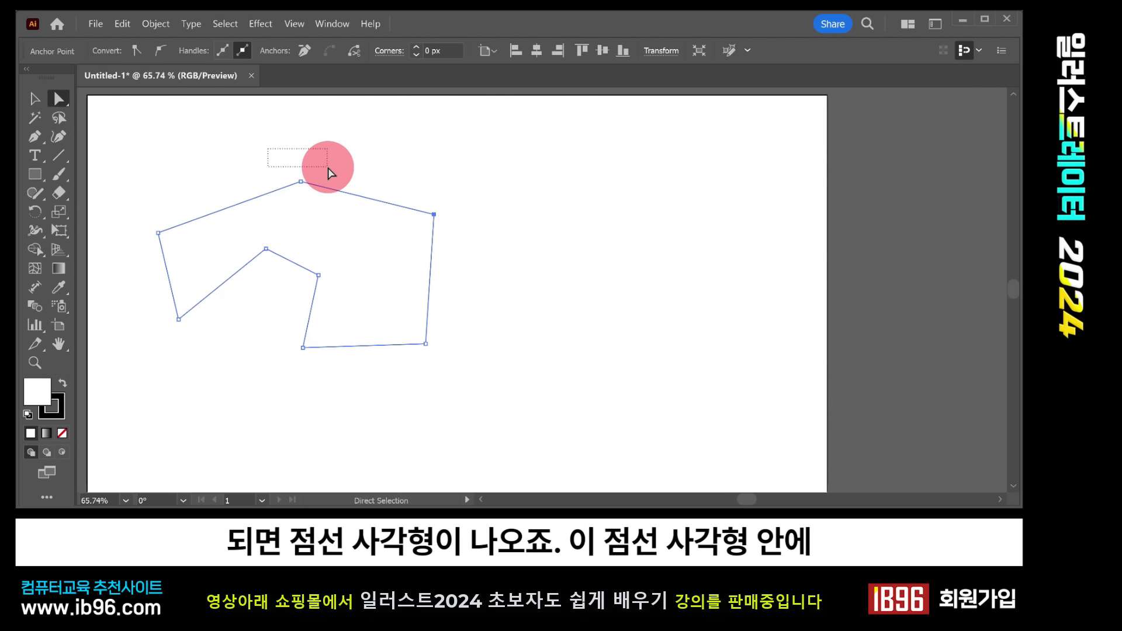
left_click_drag(328, 168, 329, 198)
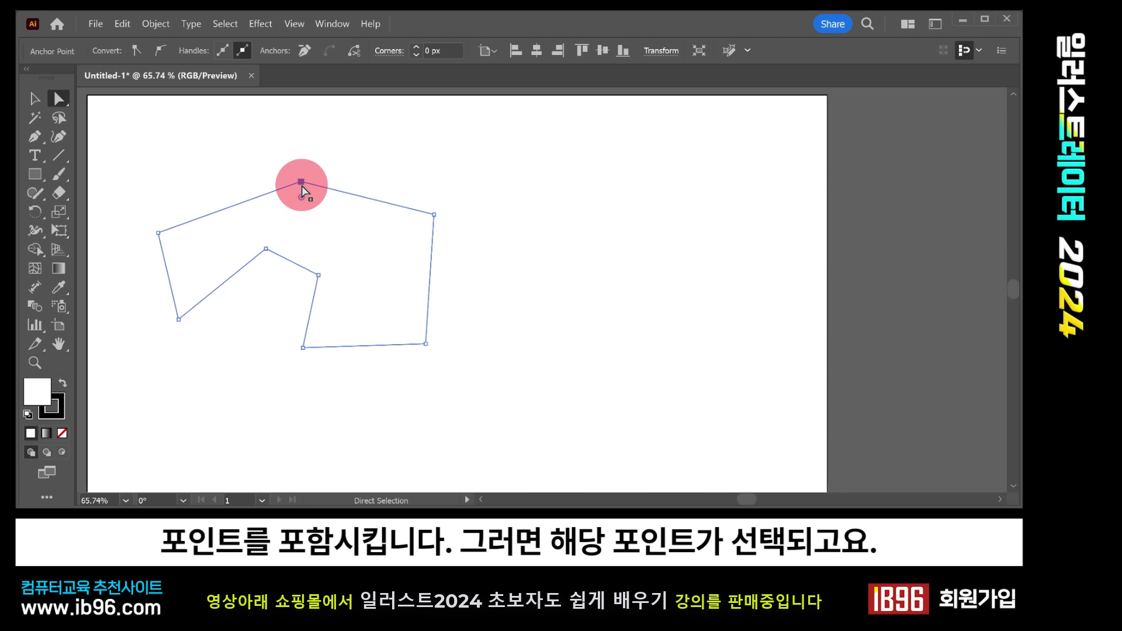
mouse_move(301, 184)
left_mouse_down()
mouse_move(330, 138)
mouse_move(309, 199)
left_mouse_up()
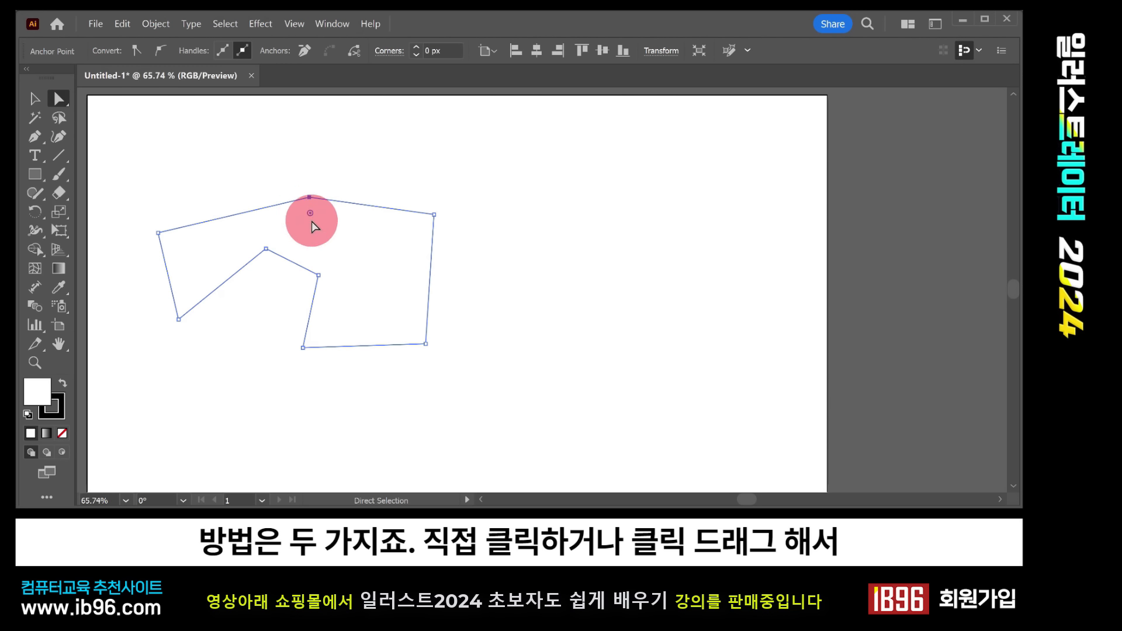
left_click_drag(288, 166, 332, 217)
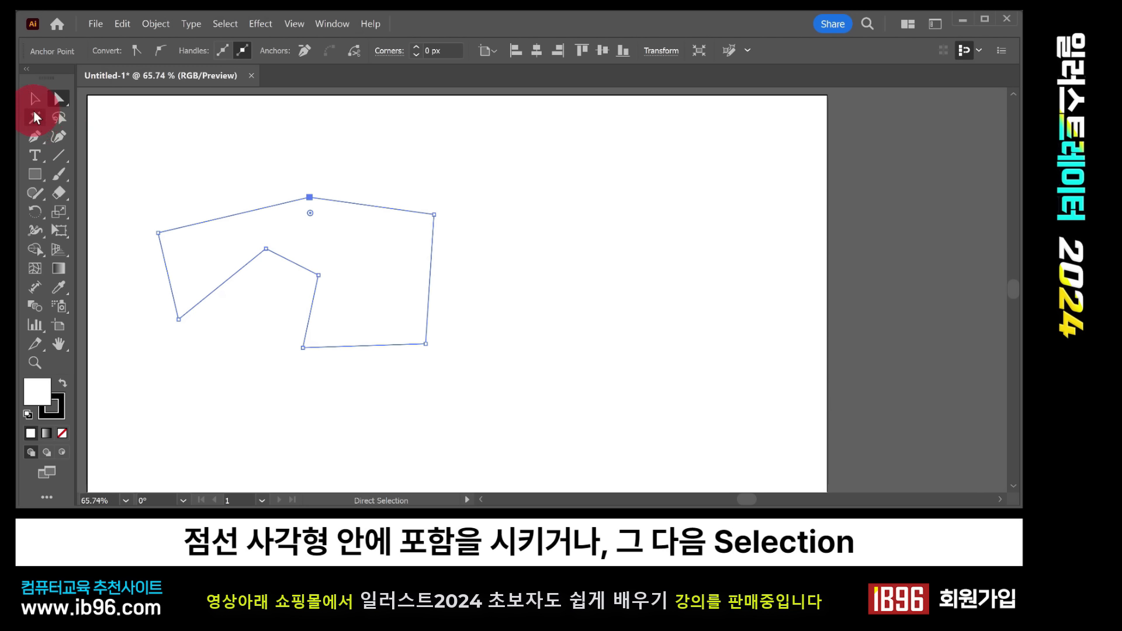
Step: Select the whole polygon directly, clear the selection, and reselect it with a marquee crossing its upper-right corner
left_click(36, 99)
left_click(363, 143)
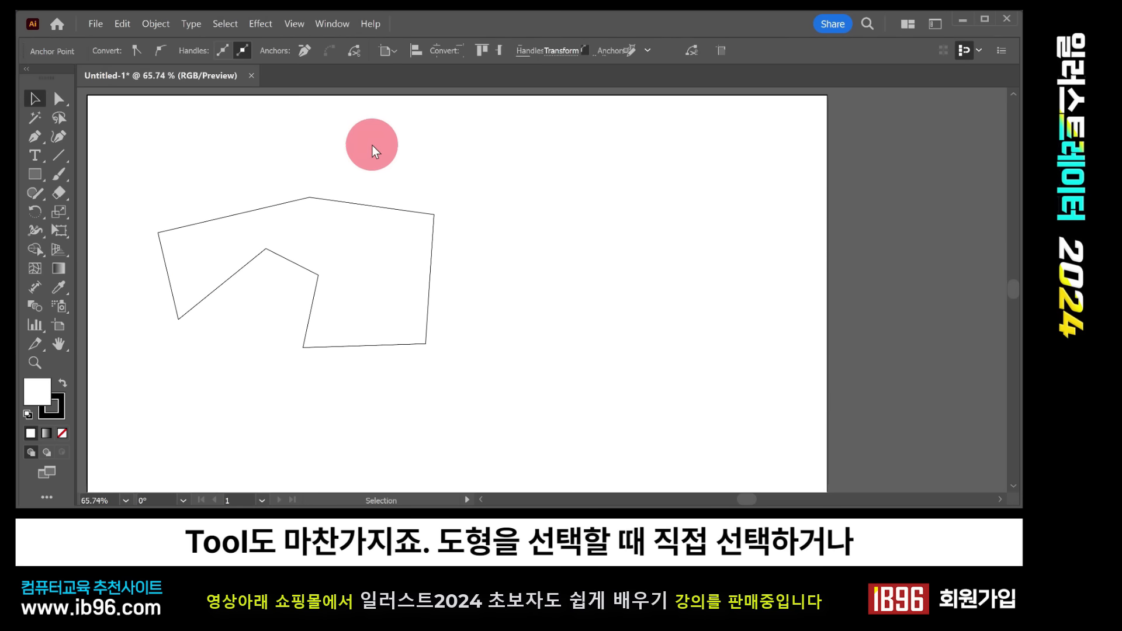
left_click(416, 214)
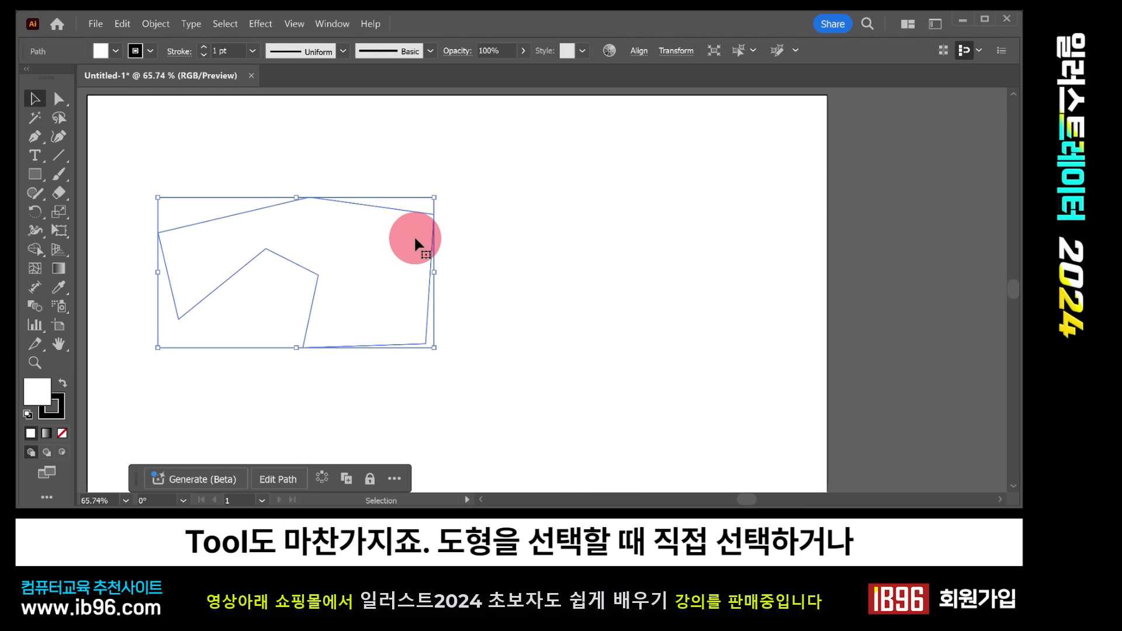
left_click(449, 165)
left_click_drag(594, 122, 420, 226)
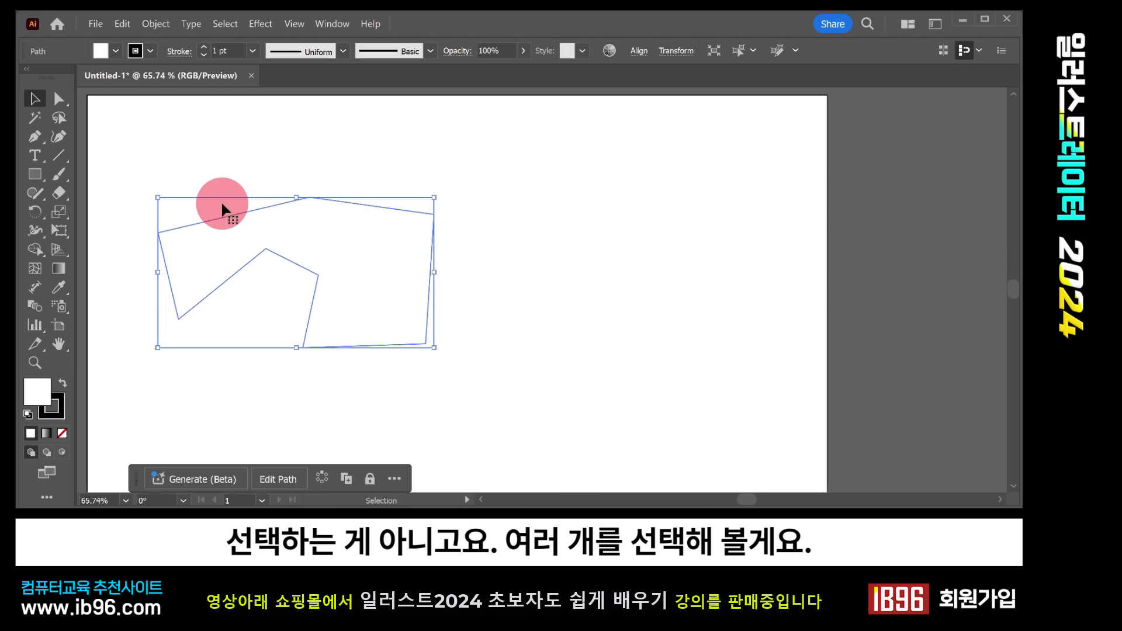
Step: Select the polygon's top and upper-right anchor points together and move them as a pair, ending higher than they started
left_click(59, 97)
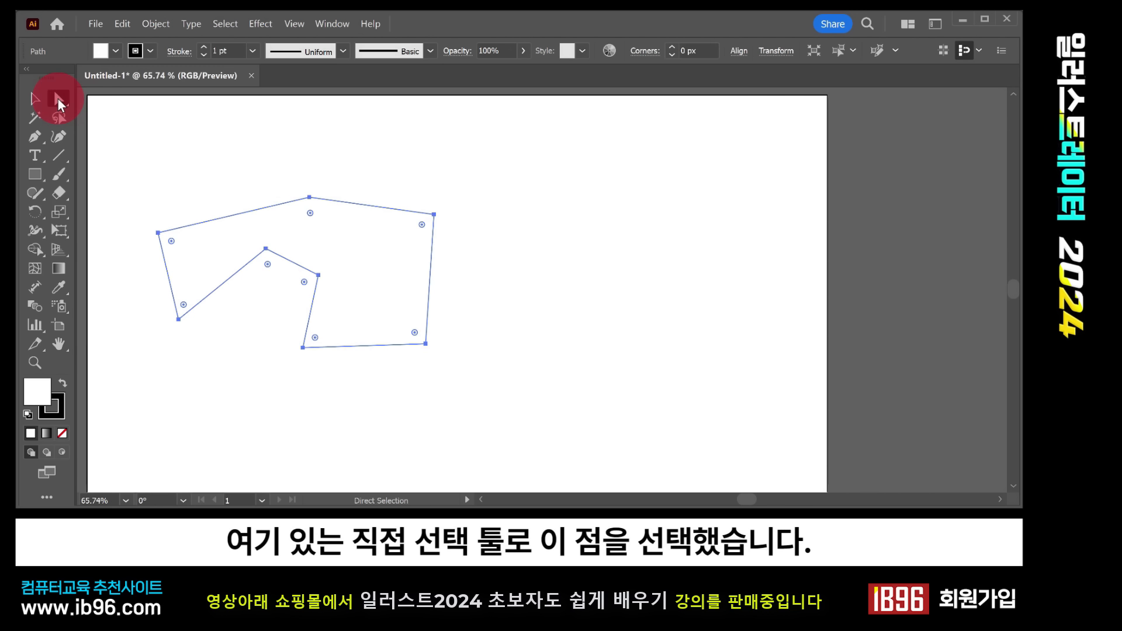
left_click(310, 198)
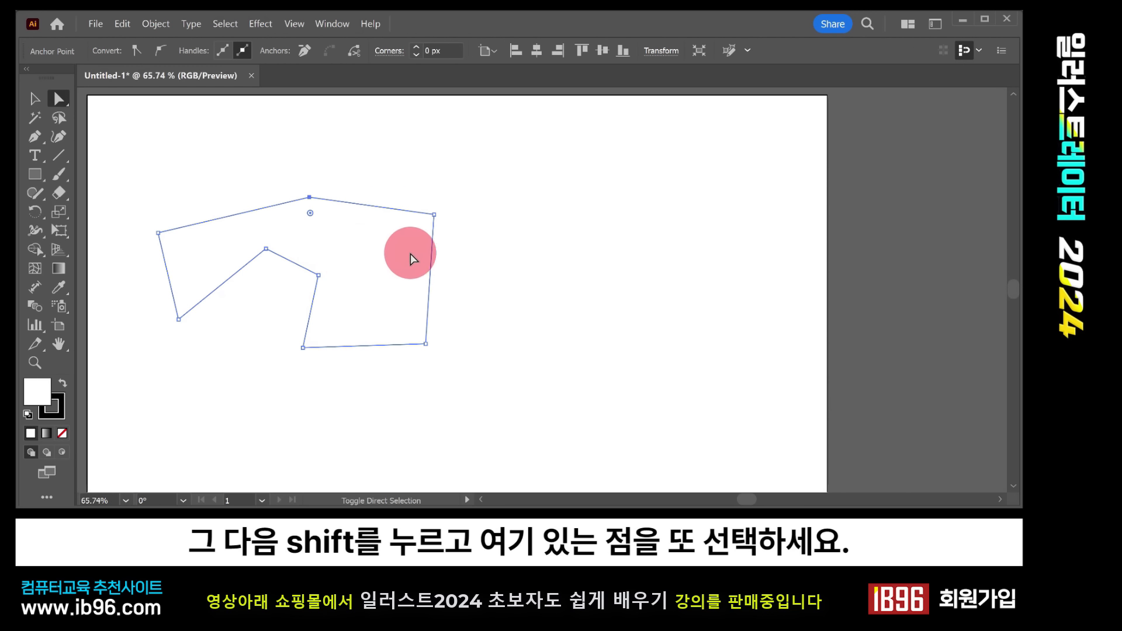
left_click(434, 215, "shift")
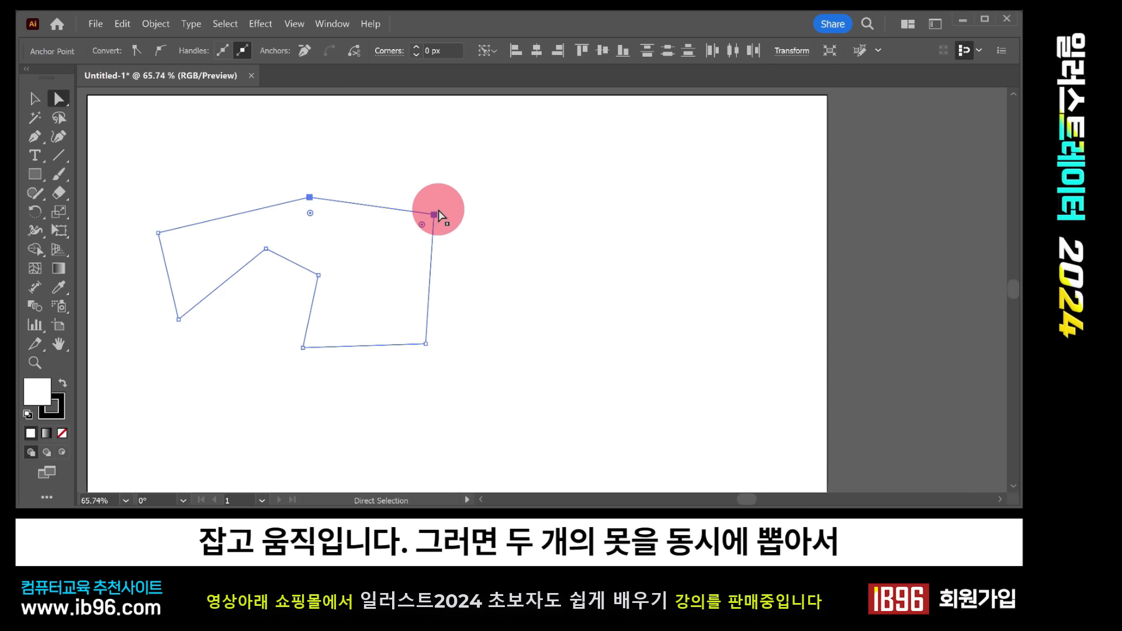
left_click_drag(435, 216, 411, 222)
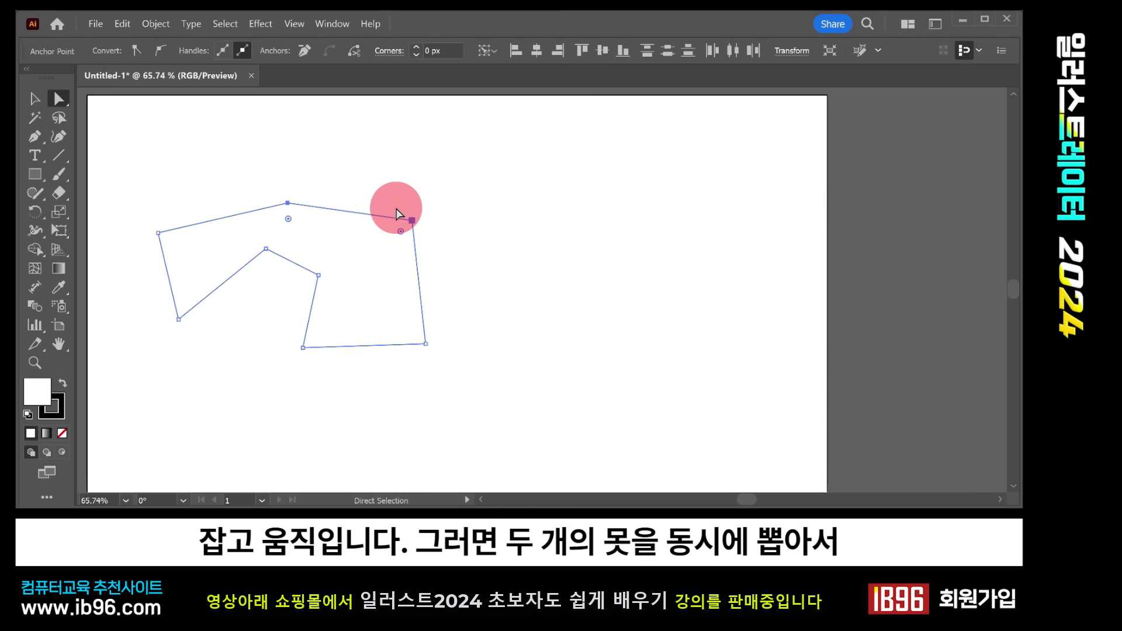
left_click(289, 205)
left_click_drag(288, 205, 316, 175)
left_click(446, 191, "shift")
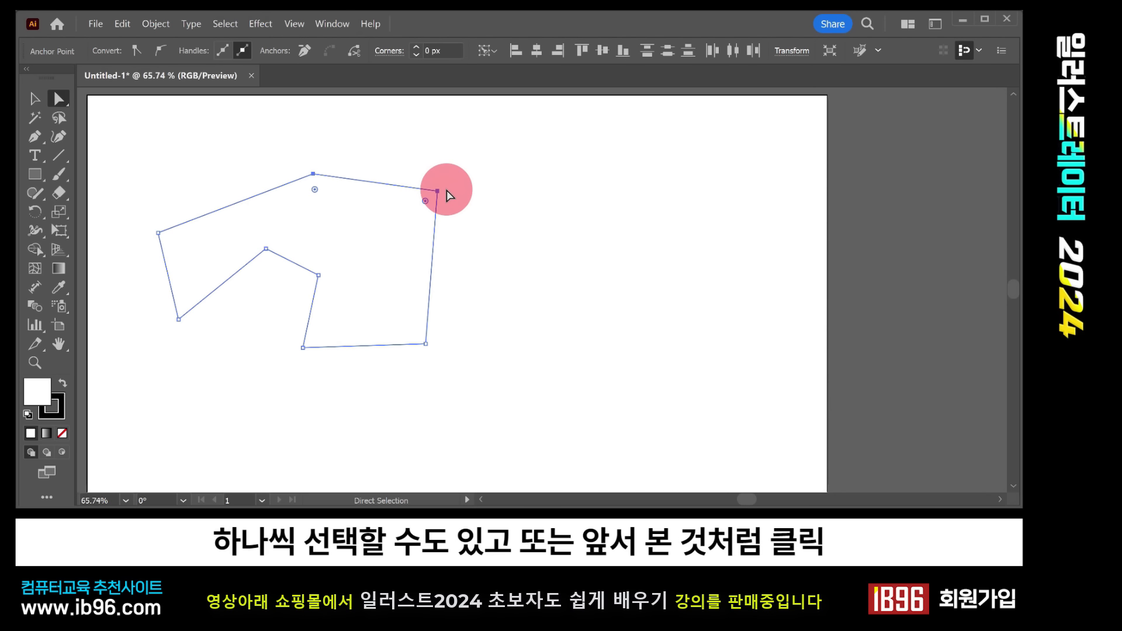
Step: Marquee-select the polygon's upper anchor points, extend the marquee selection over the entire polygon, and delete it
left_click(477, 189)
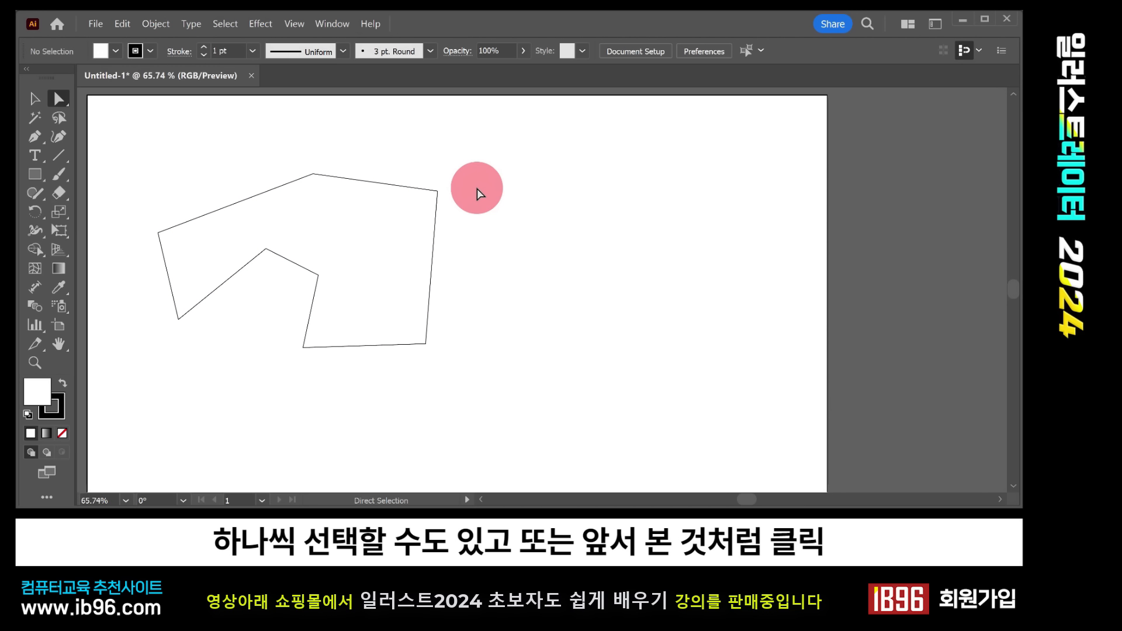
left_click_drag(276, 118, 425, 193)
left_click_drag(488, 155, 244, 346)
key("Delete")
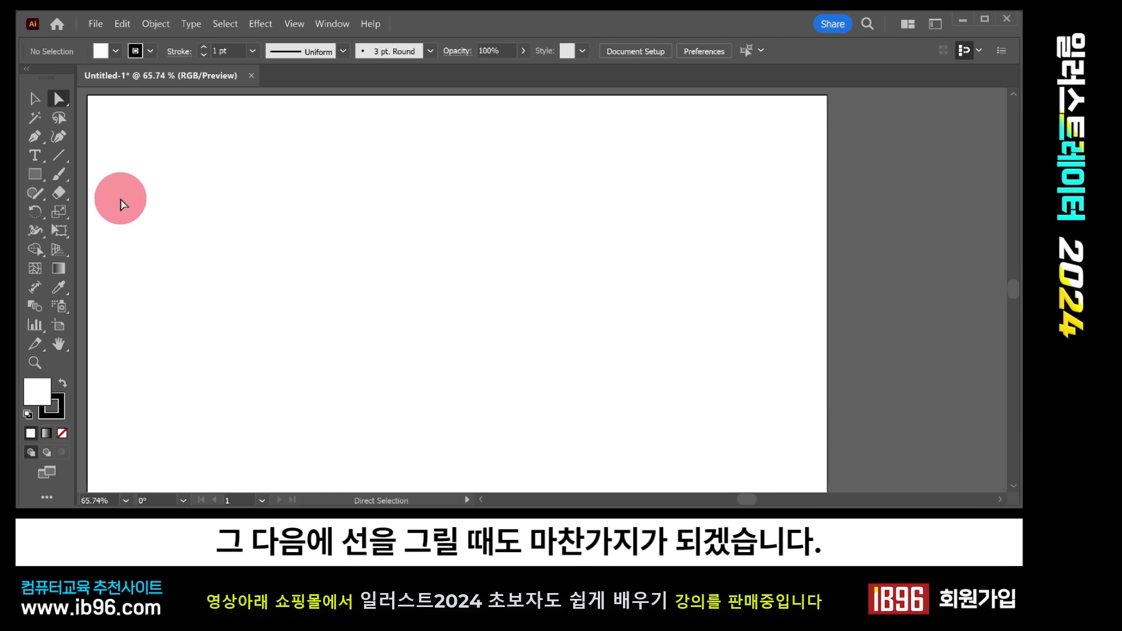
Step: Draw an open four-point arch-like path of straight segments with the Pen tool and end it without closing
left_click(34, 138)
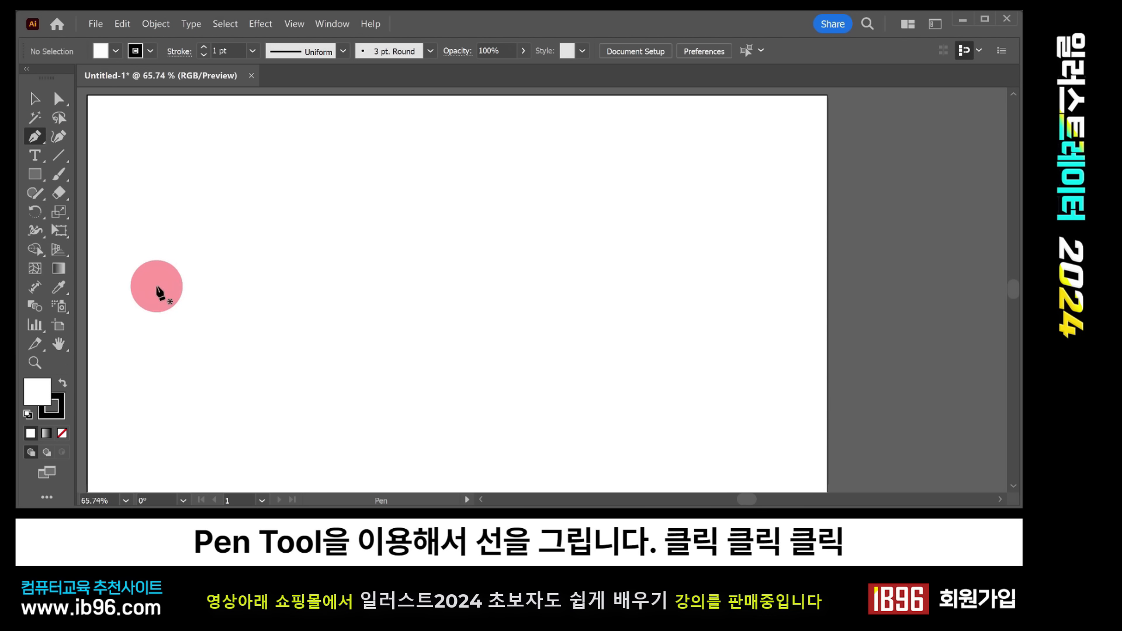
left_click(159, 299)
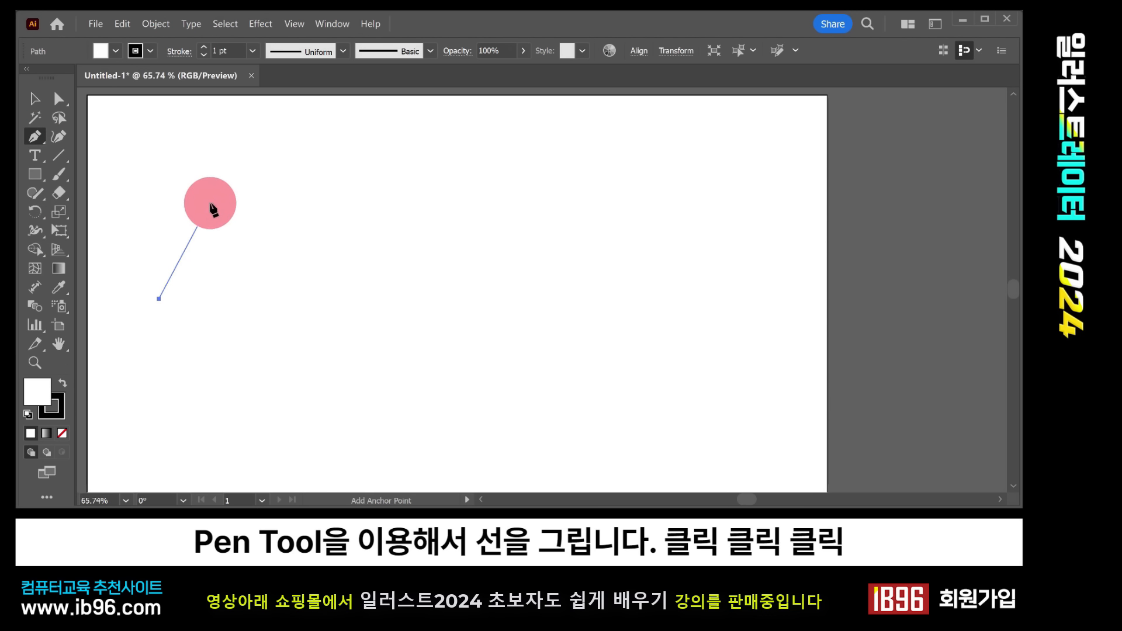
left_click(222, 169)
left_click(413, 156)
left_click(553, 248)
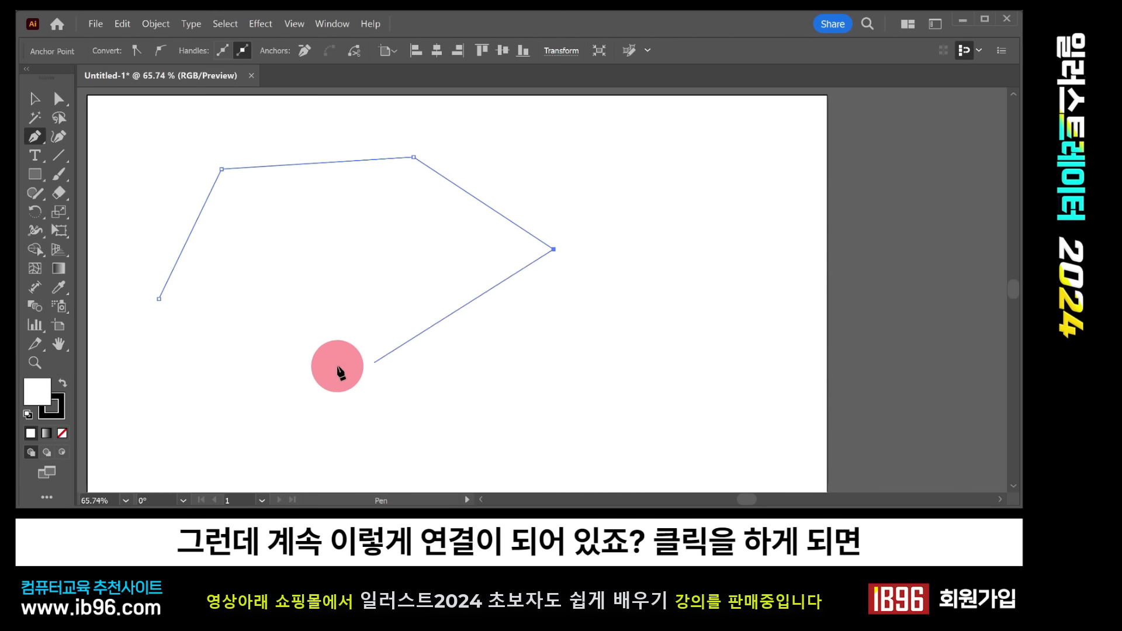
left_click(320, 363)
key("ctrl+z")
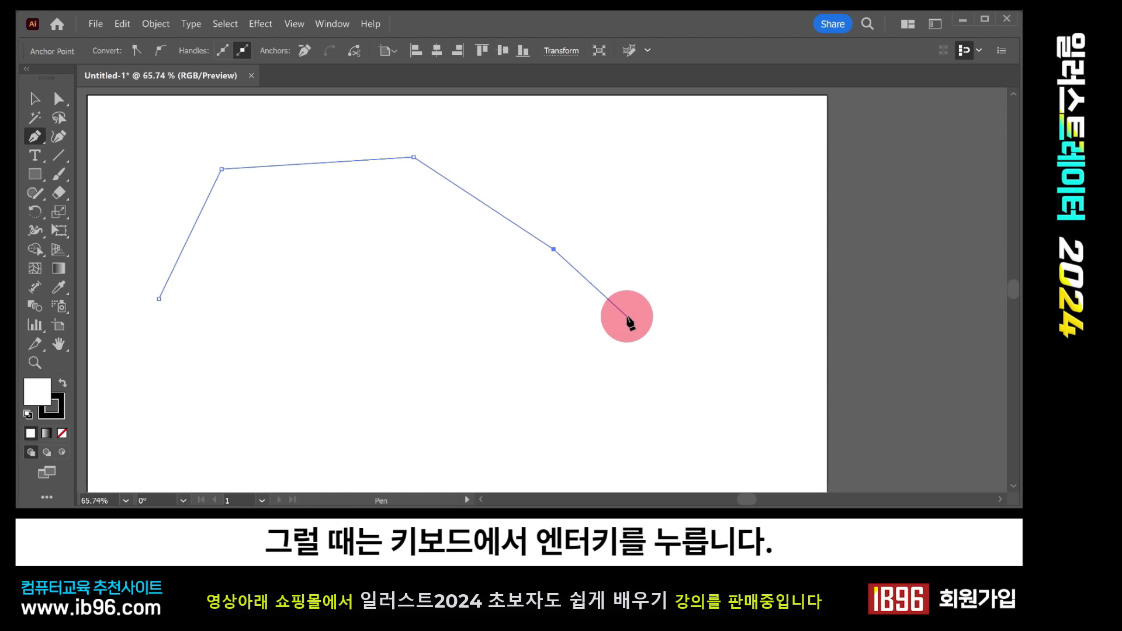
key("Return")
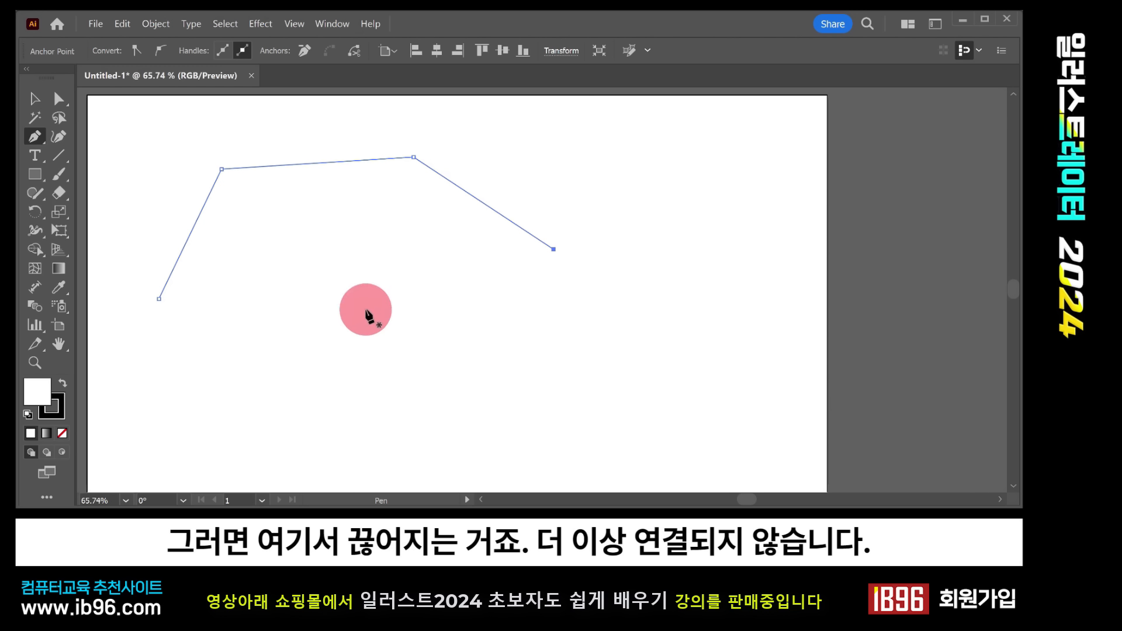
Step: Select the whole open path and move it slightly down and left
left_click(35, 99)
left_click(302, 200)
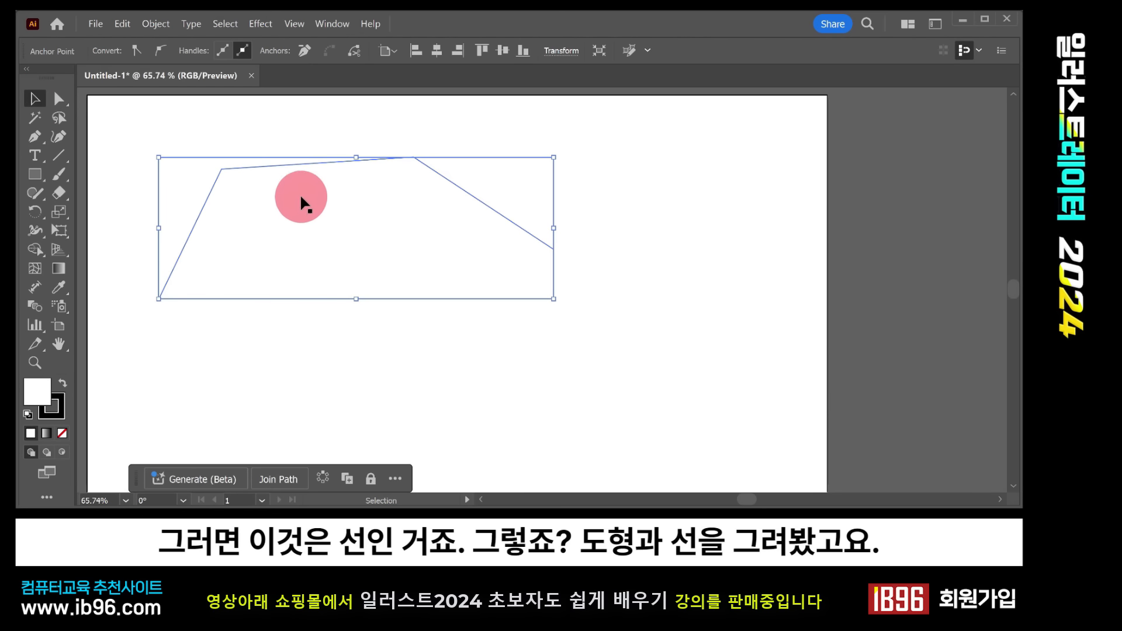
mouse_move(291, 167)
left_mouse_down()
mouse_move(438, 158)
mouse_move(463, 184)
mouse_move(286, 170)
left_mouse_up()
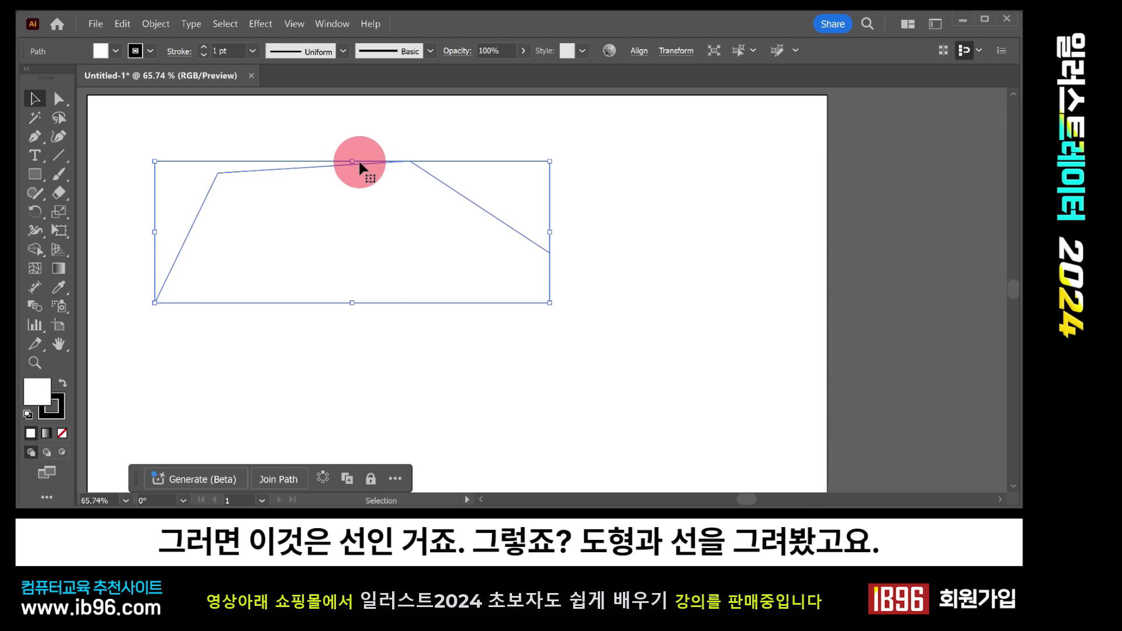
Step: Delete the open path and draw an open S-shaped curve through three points with the Pen tool, ending it without closing
key("Delete")
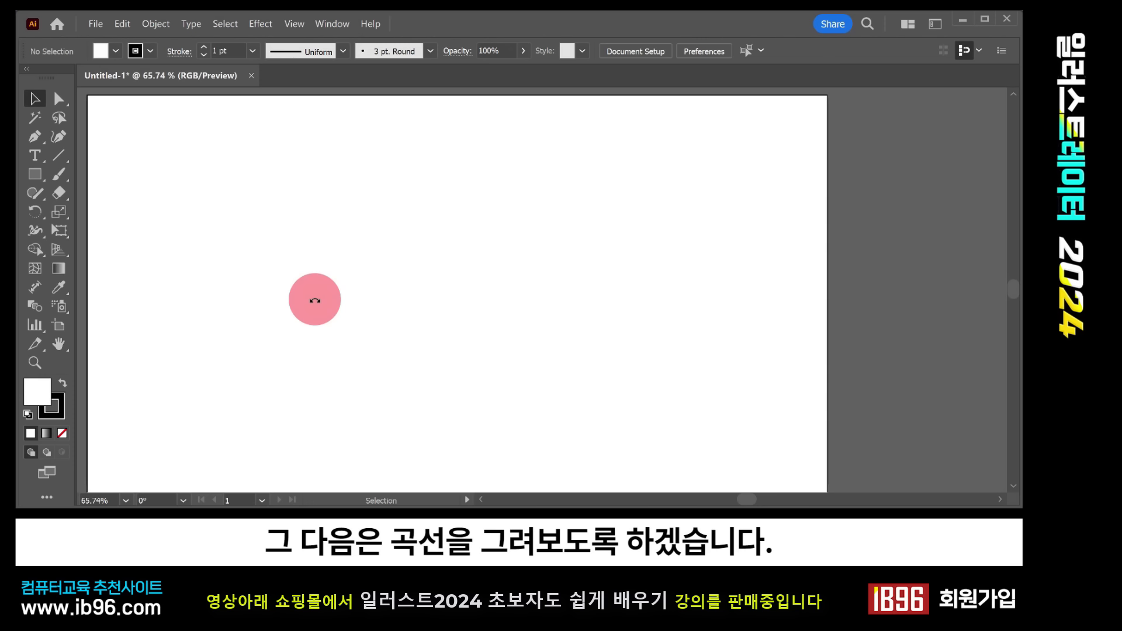
left_click(35, 137)
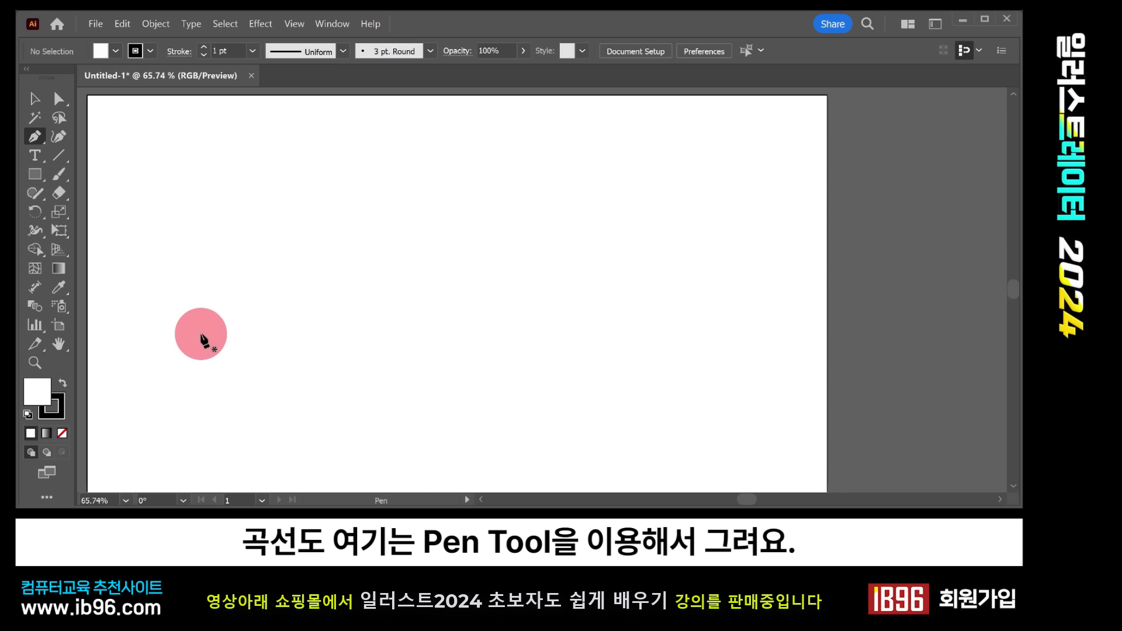
left_click(192, 339)
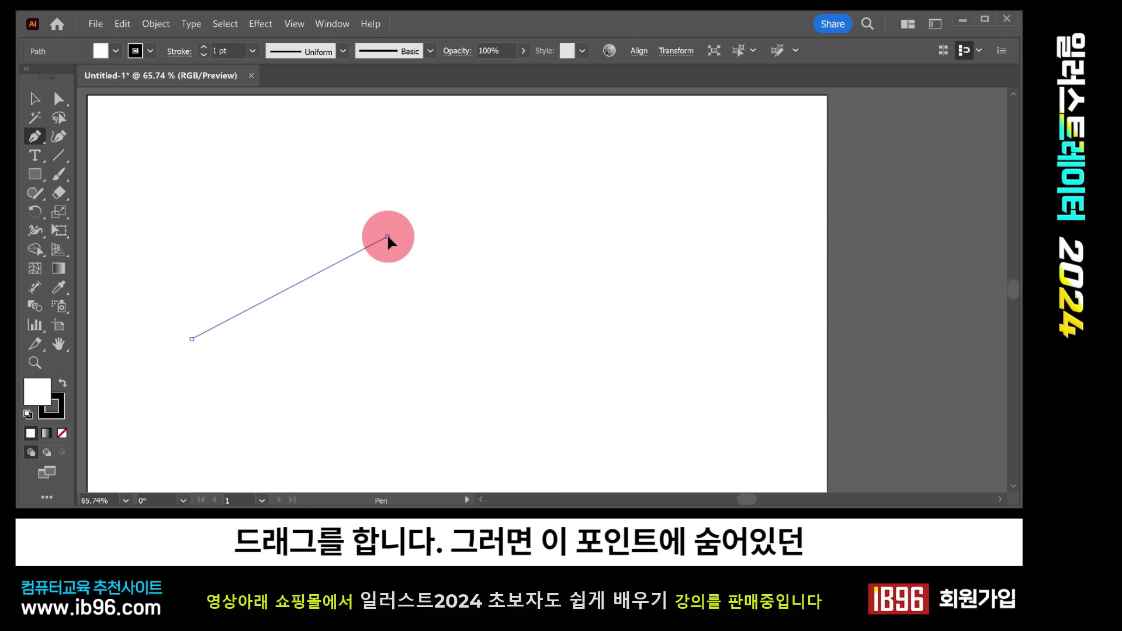
left_click_drag(387, 236, 501, 247)
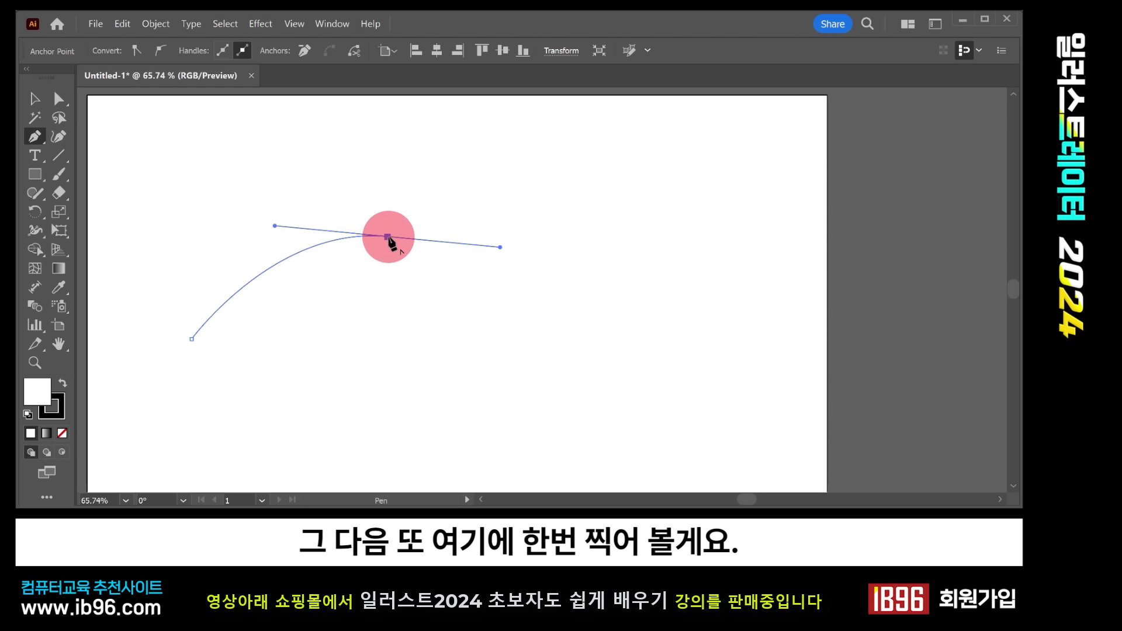
left_click(555, 152)
left_click_drag(555, 152, 606, 179)
key("Return")
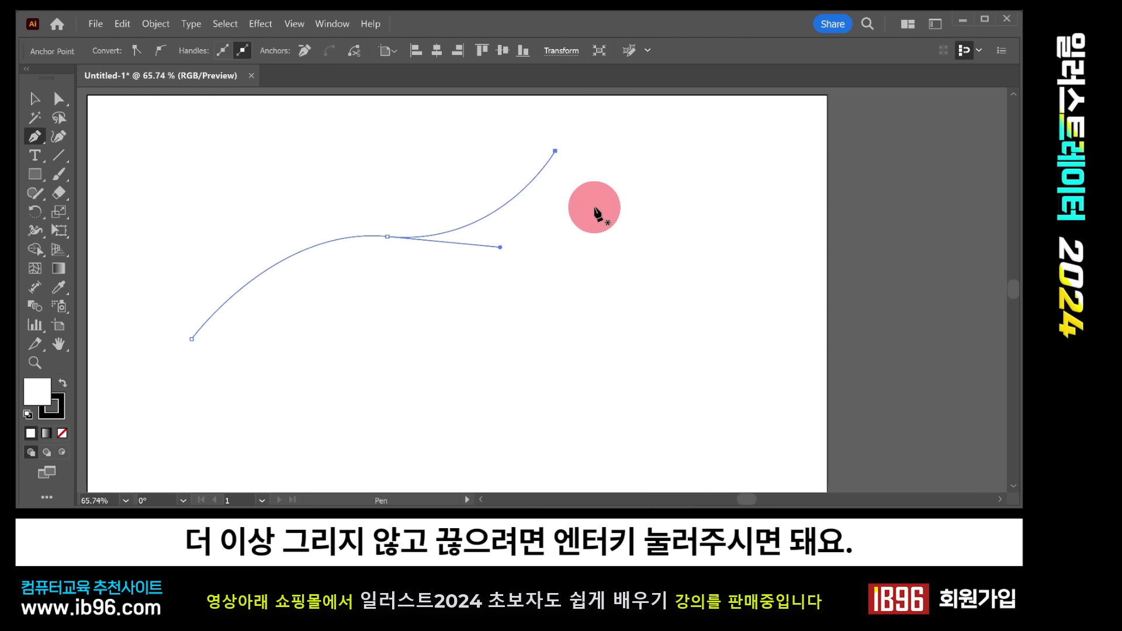
Step: Select the S-shaped curve's middle anchor point to display its direction handles
key("a")
left_click(390, 238)
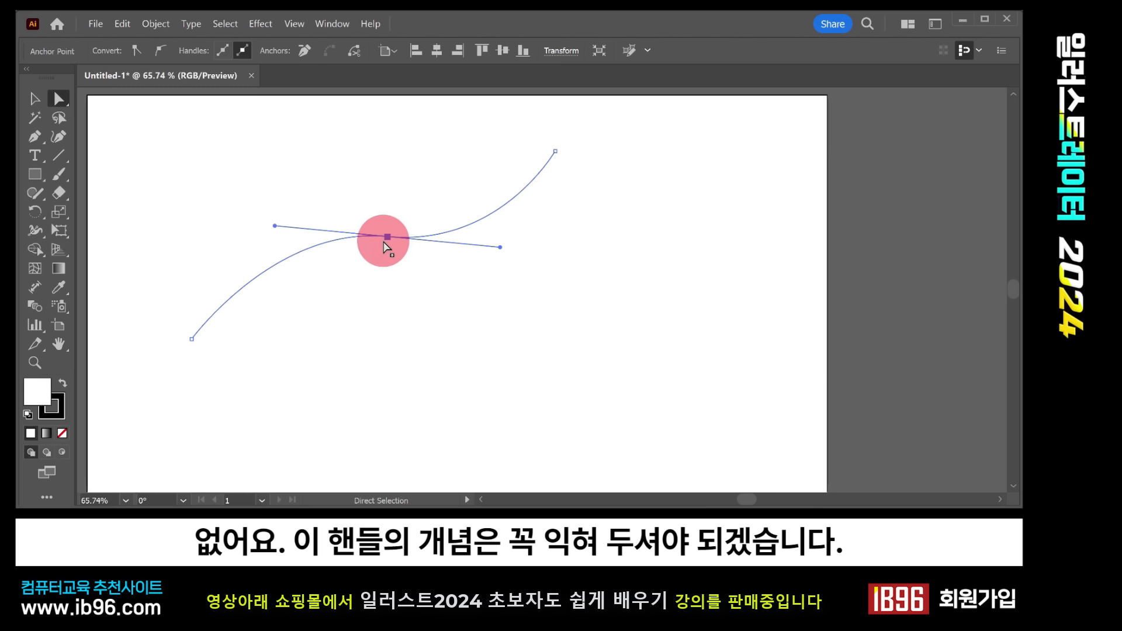
Step: Start a second Pen path below the S-curve with two flowing curved segments, continuing in straight segments around its right end
left_click(34, 135)
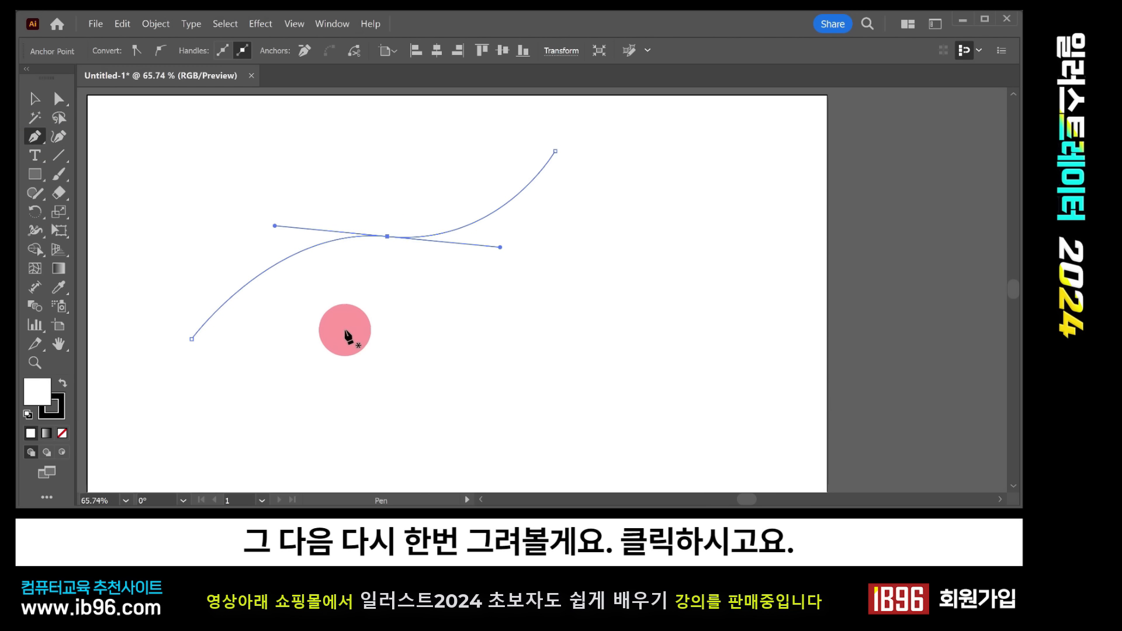
left_click_drag(288, 398, 449, 316)
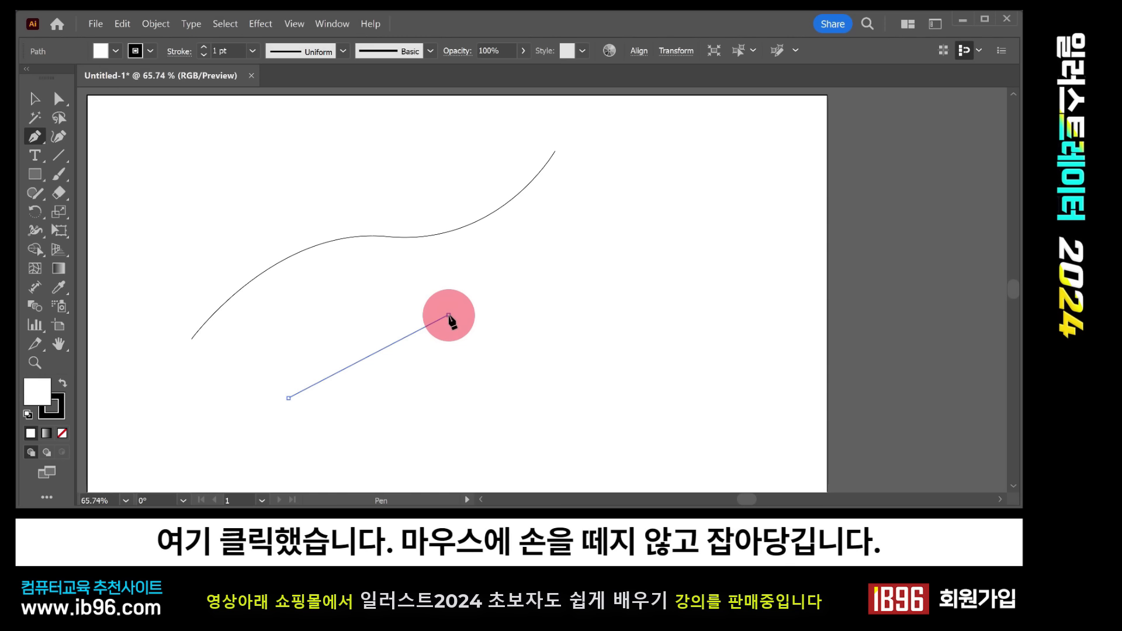
mouse_move(449, 316)
left_mouse_down()
mouse_move(556, 334)
mouse_move(540, 342)
left_mouse_up()
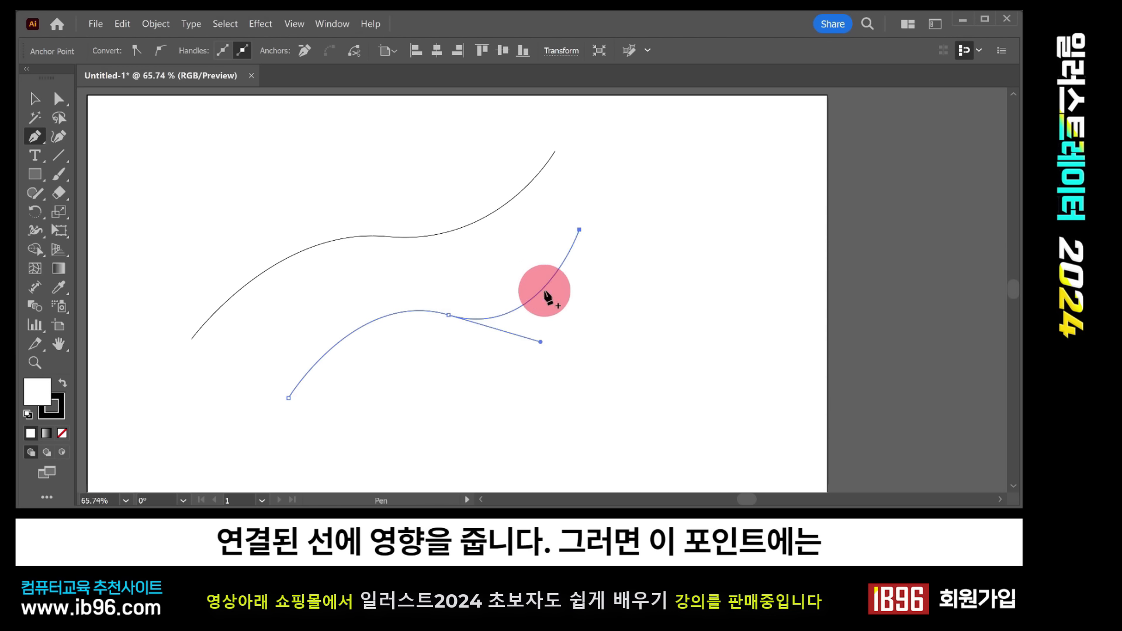
left_click(580, 230)
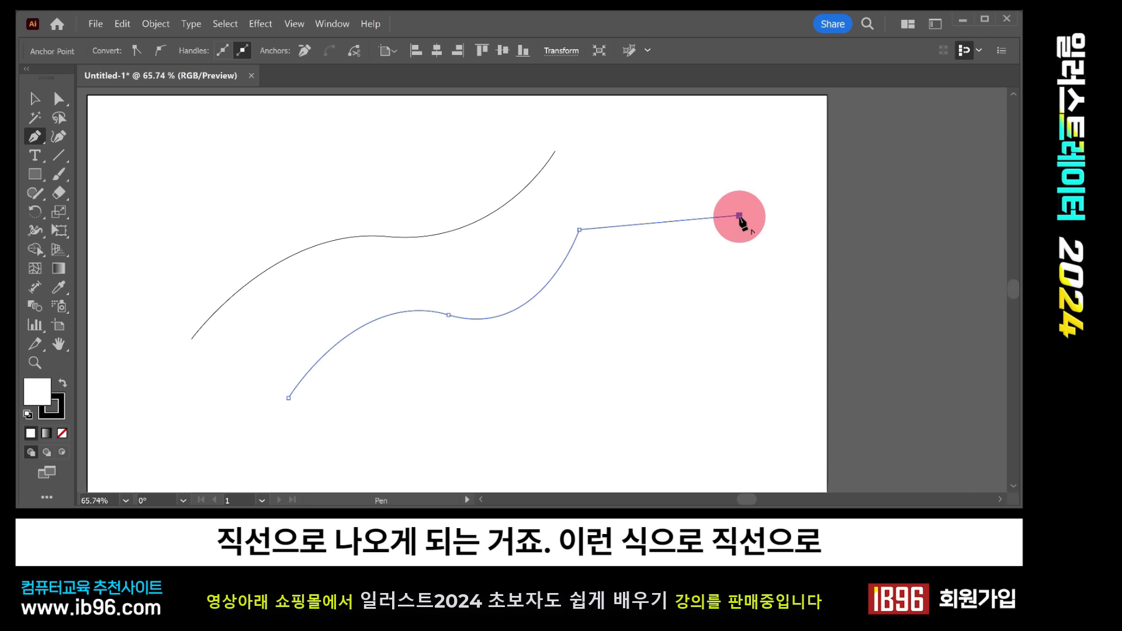
left_click(736, 293)
left_click(643, 327)
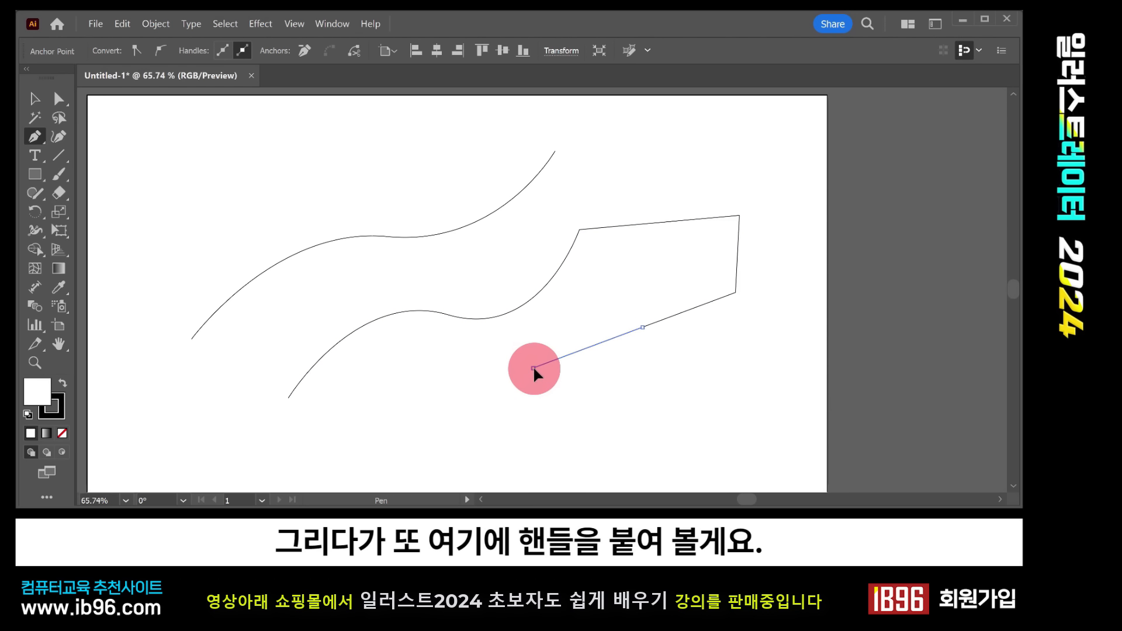
Step: Add curved segments along the lower edge of the second path and close it with a straight segment to its starting point
left_click_drag(533, 368, 487, 432)
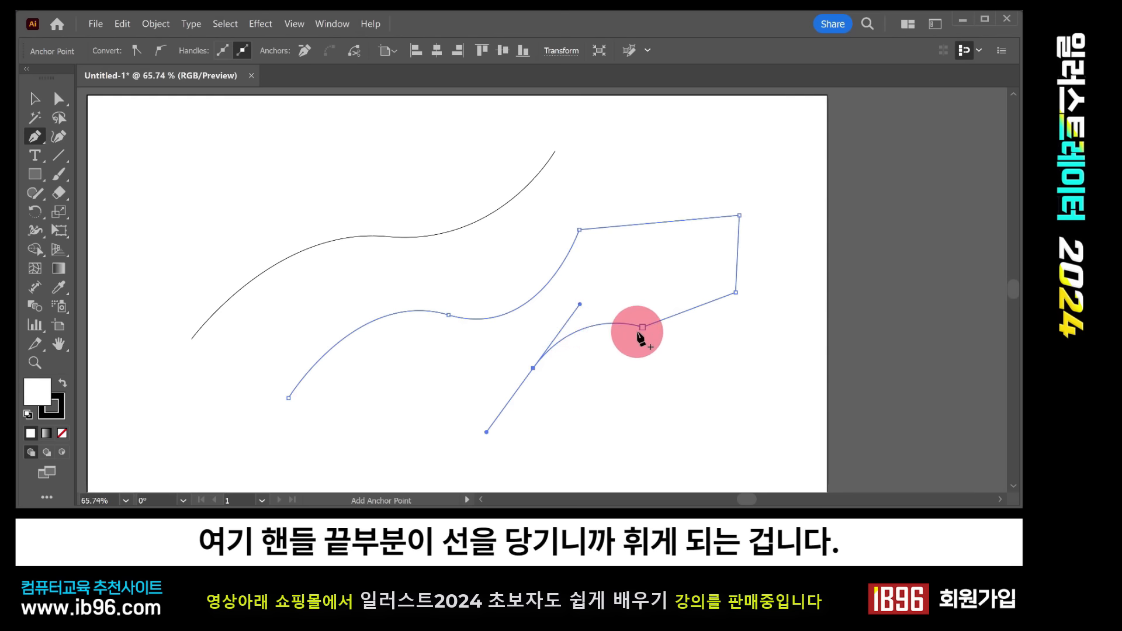
left_click_drag(639, 333, 582, 364)
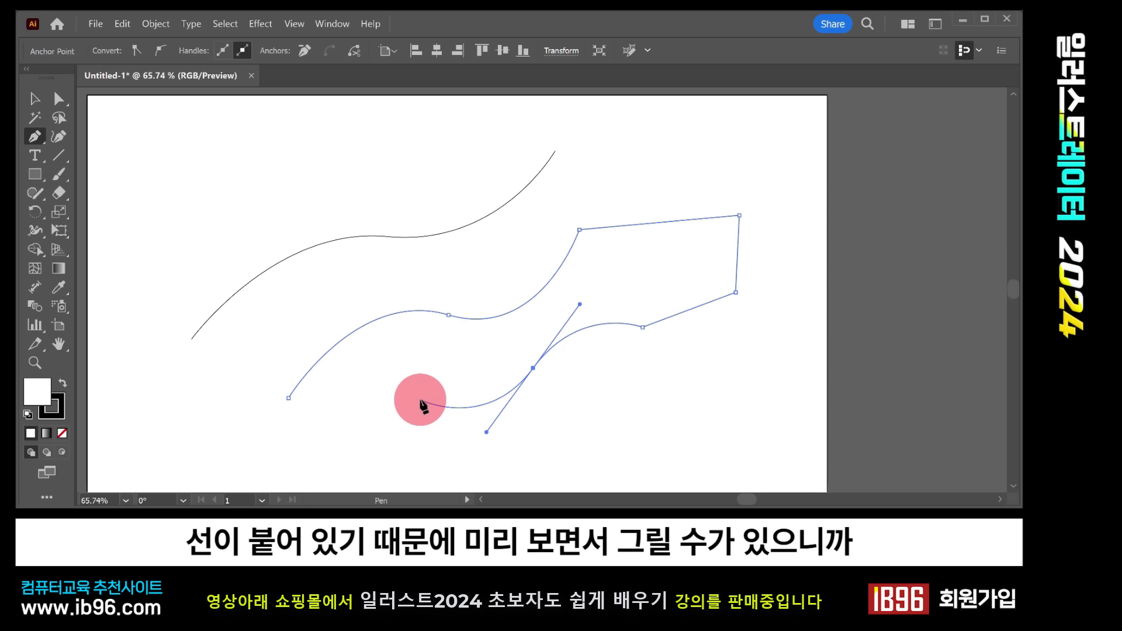
left_click(420, 400)
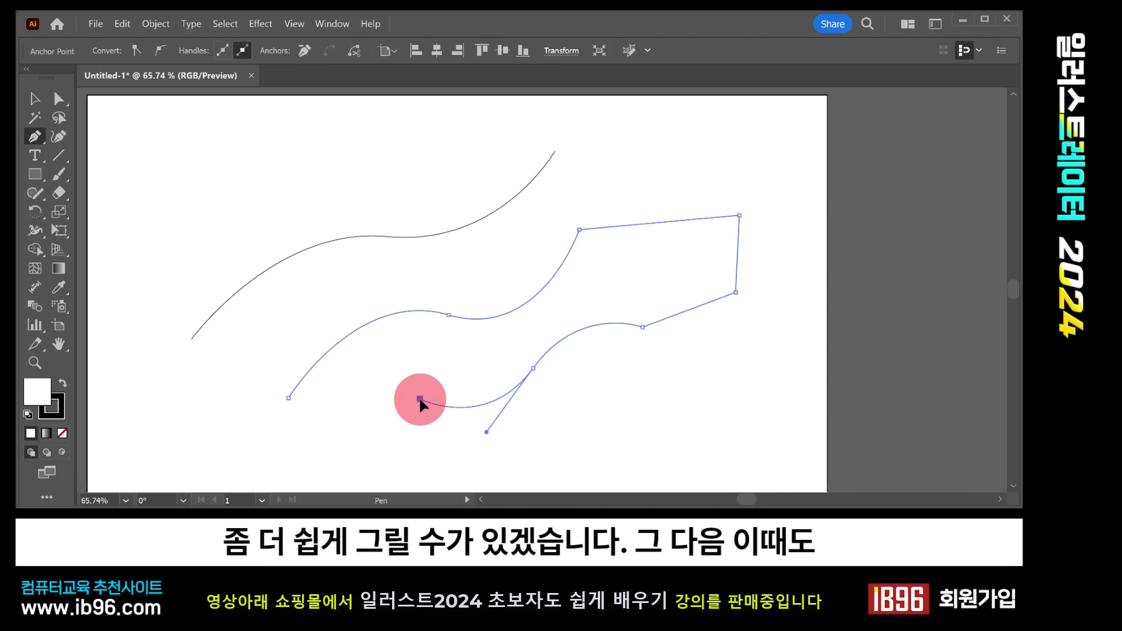
left_click(340, 419)
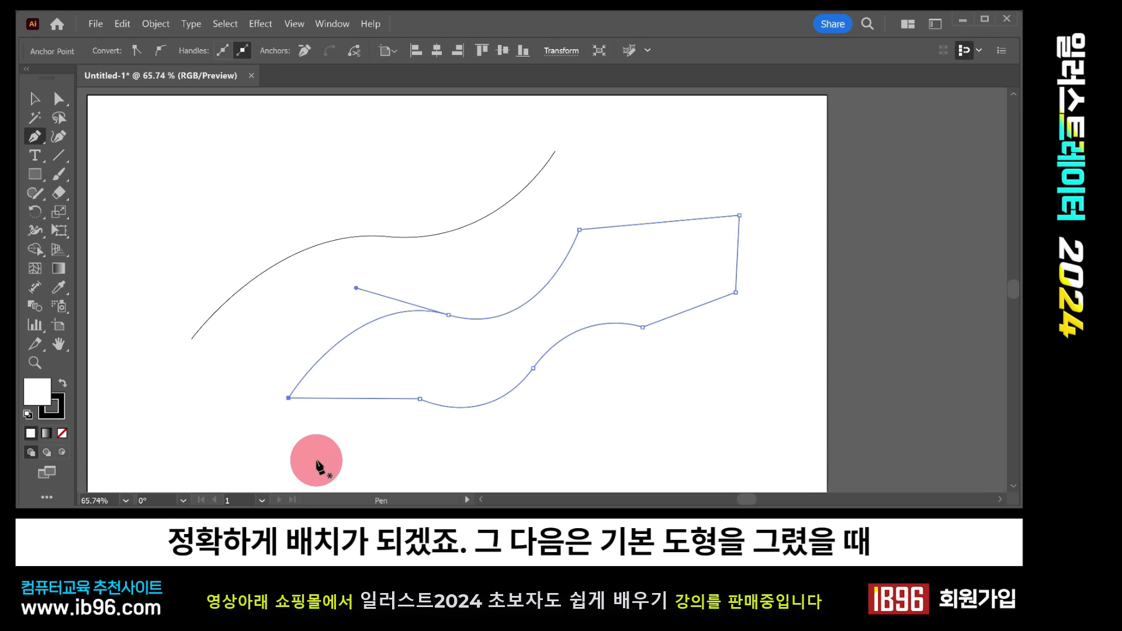
Step: Draw a rectangle above the left part of the S-shaped curve
key("m")
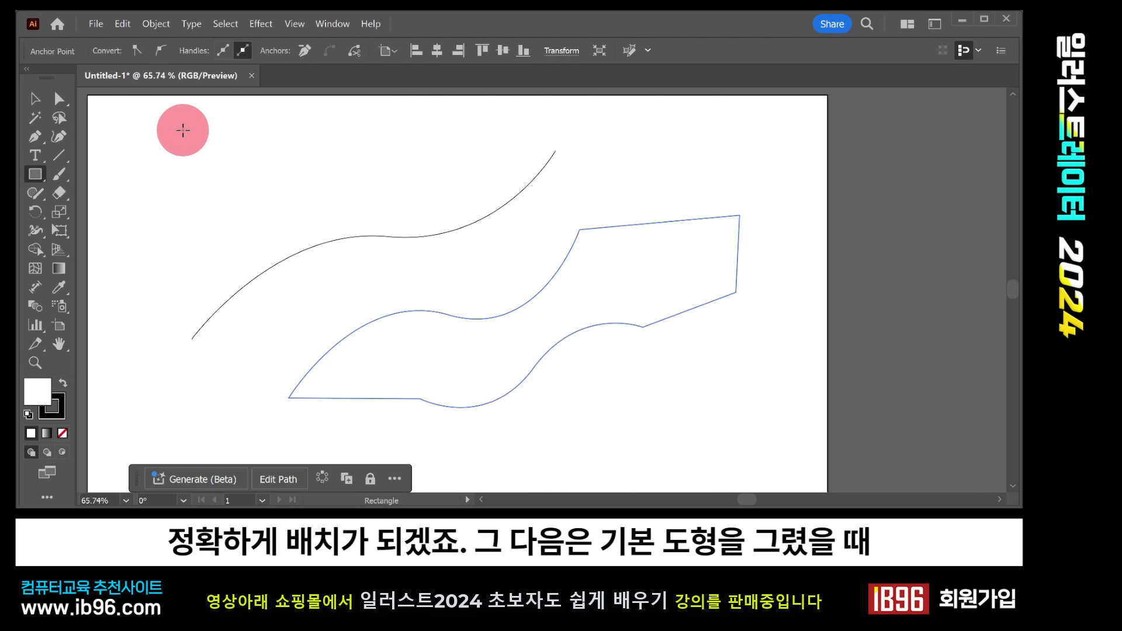
left_click_drag(183, 131, 332, 228)
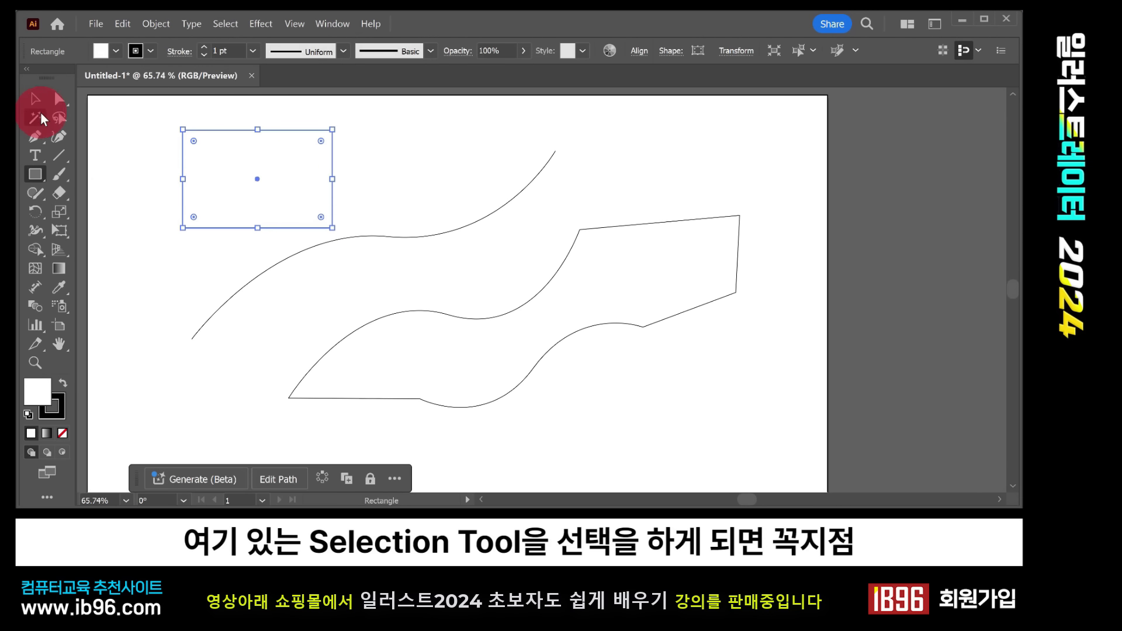
Step: Round all four corners of the rectangle together, and undo the rounding
left_click(34, 101)
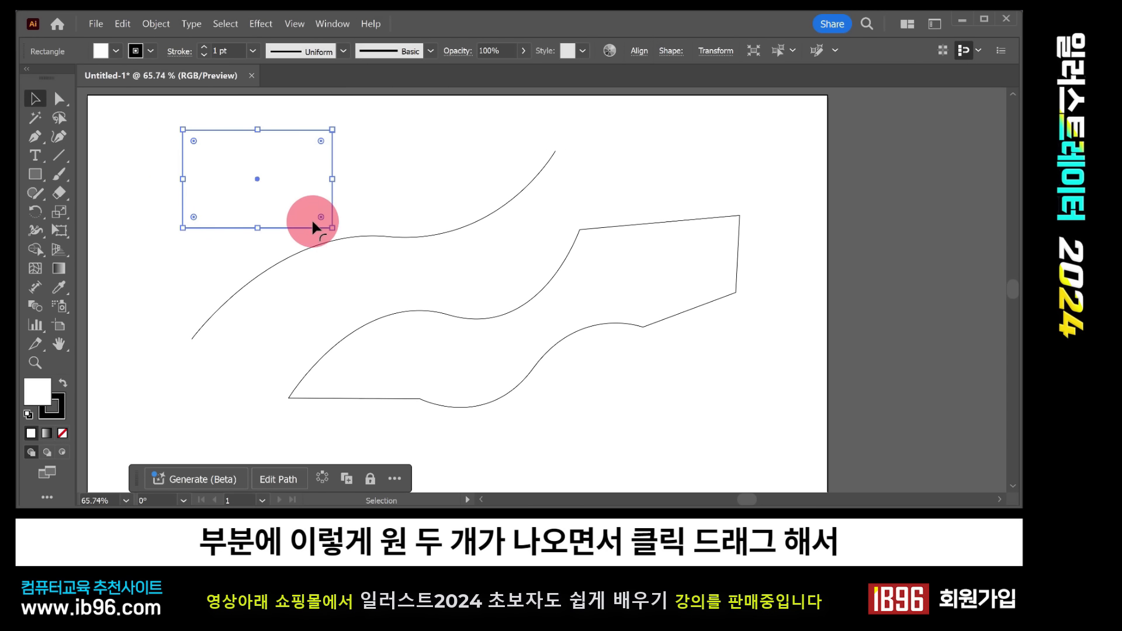
left_click_drag(321, 217, 318, 181)
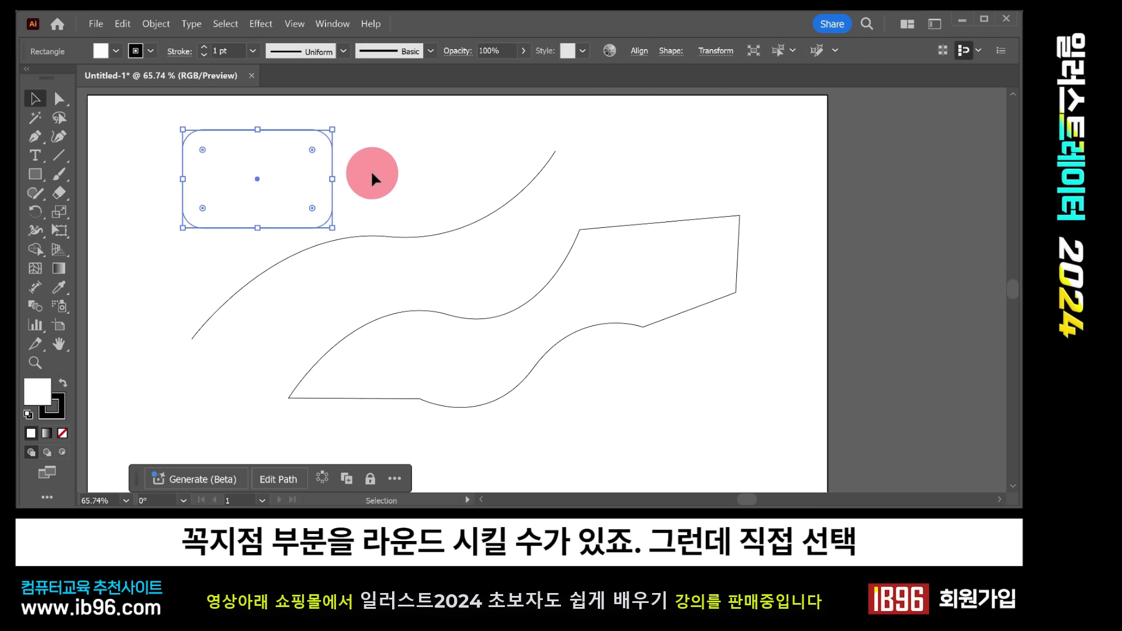
key("ctrl+z")
Step: Select only the rectangle's upper-right corner point, and select the whole rectangle again to compare the corner-rounding controls
left_click(62, 99)
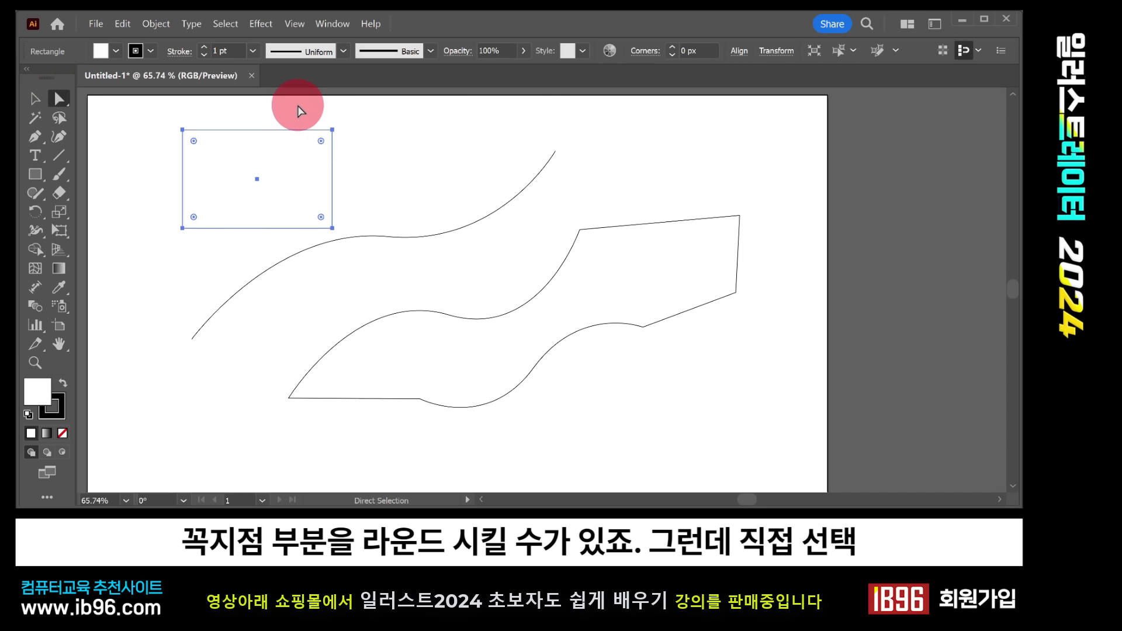
left_click(357, 114)
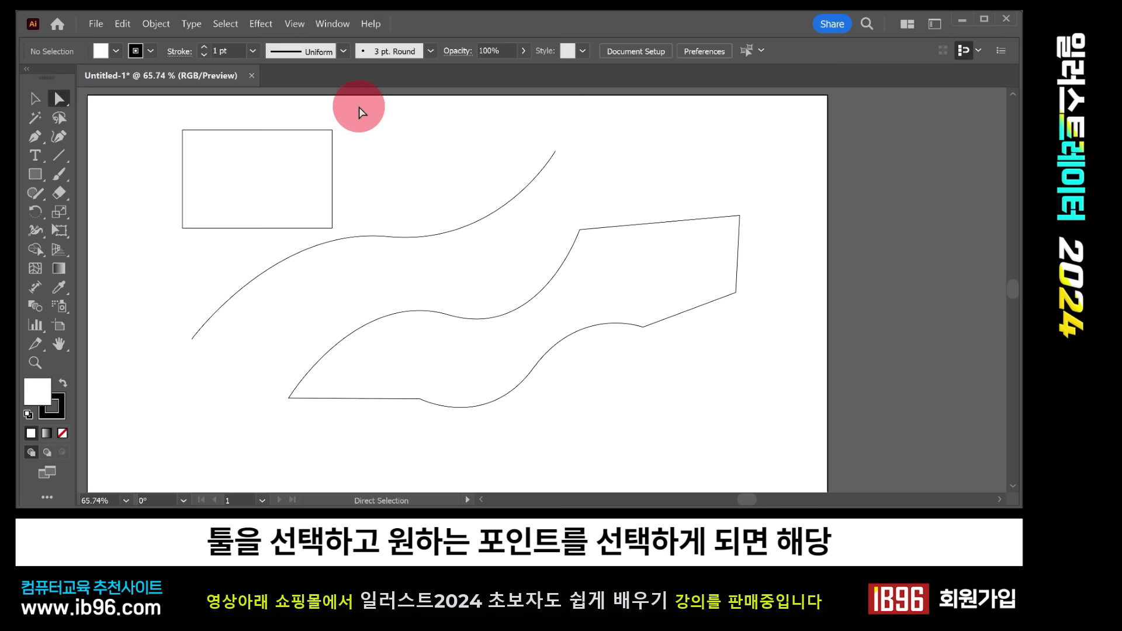
left_click(332, 130)
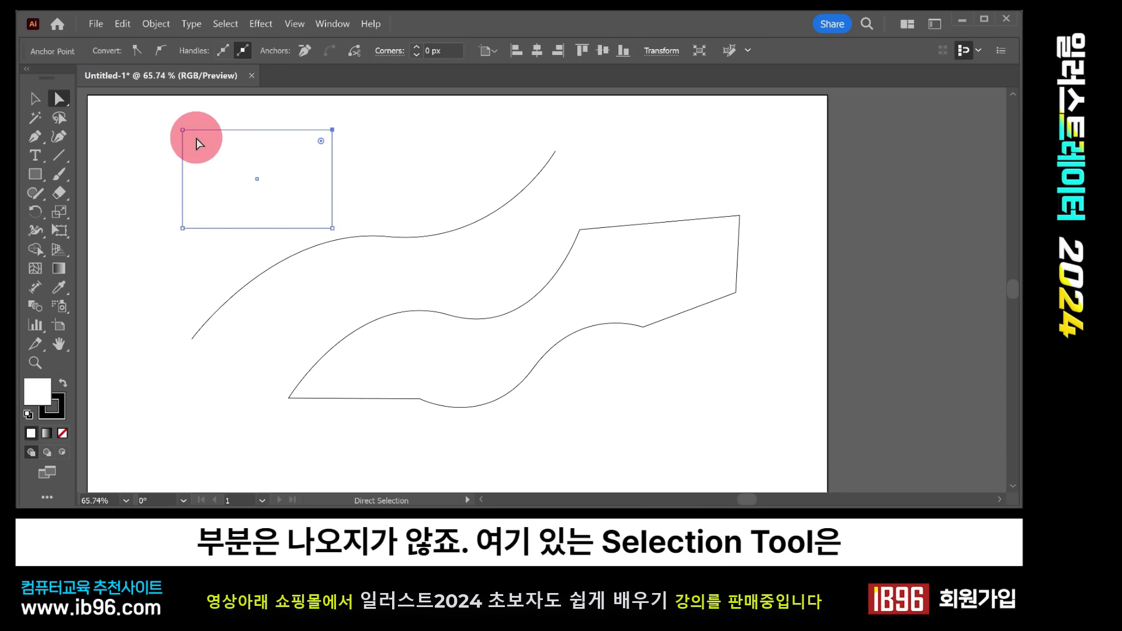
left_click(35, 98)
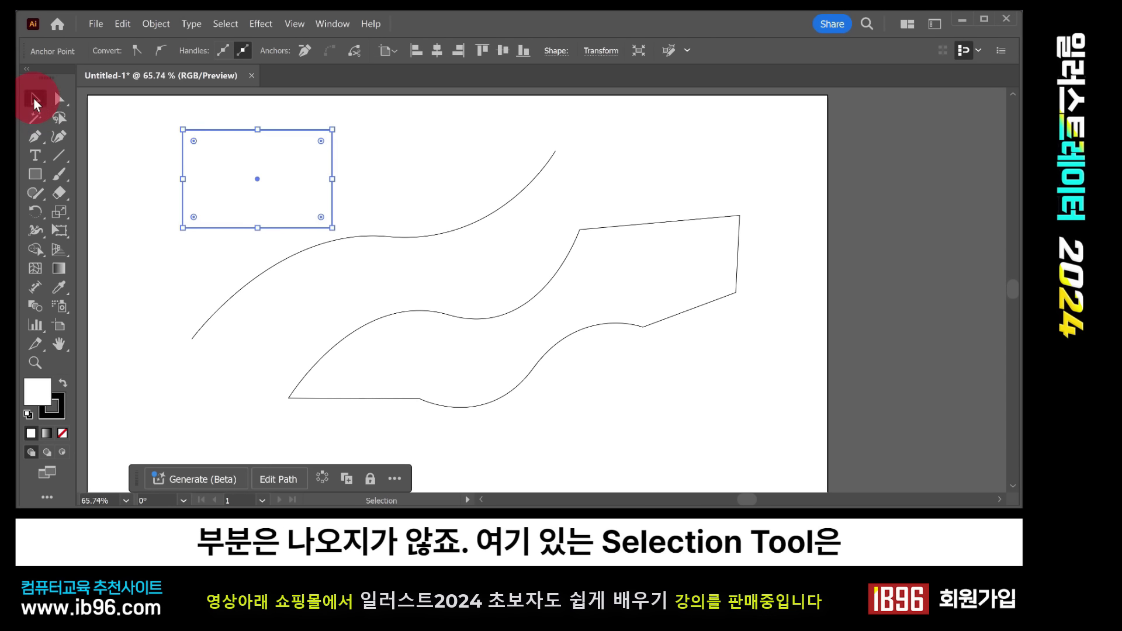
left_click(246, 111)
left_click(258, 136)
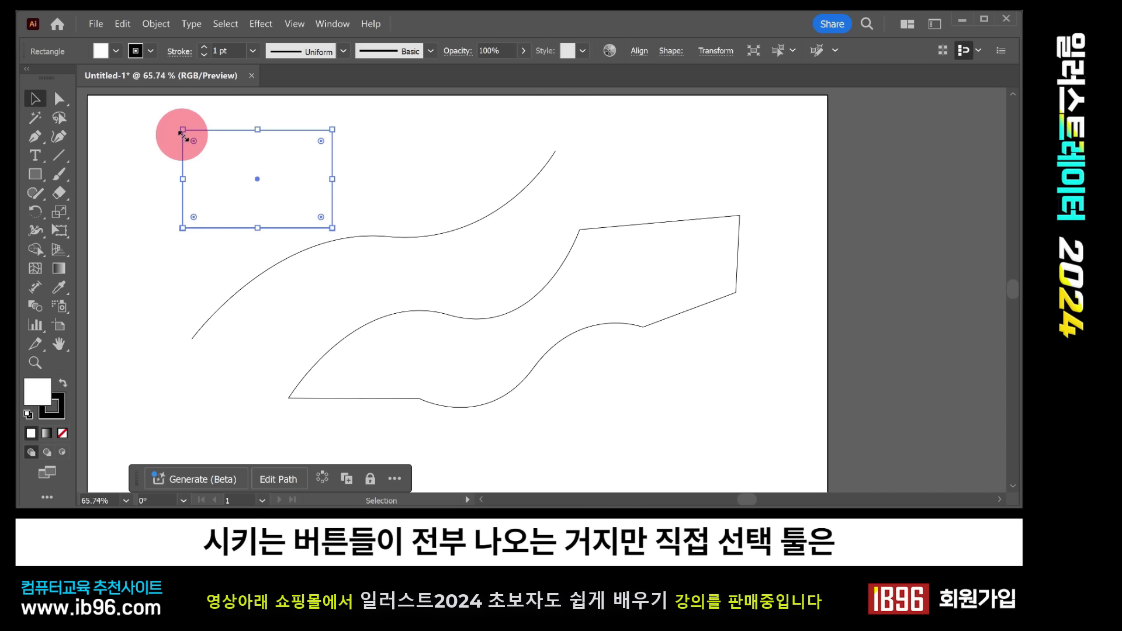
Step: Directly select only the rectangle's upper-right corner point and round that corner to about 69 px
key("a")
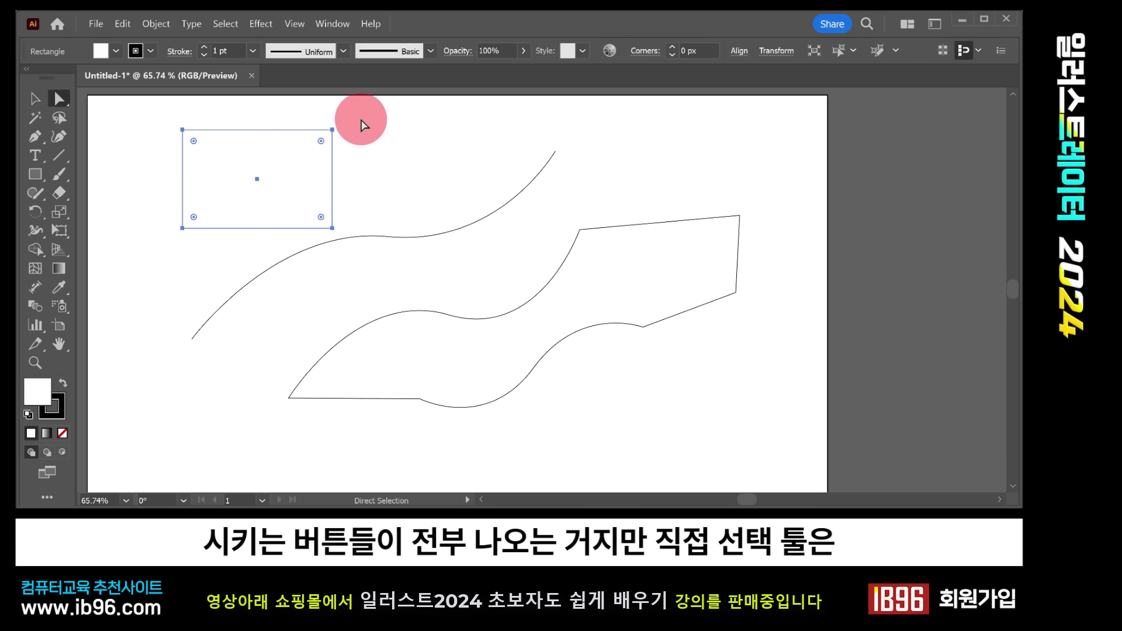
left_click(358, 124)
left_click(332, 130)
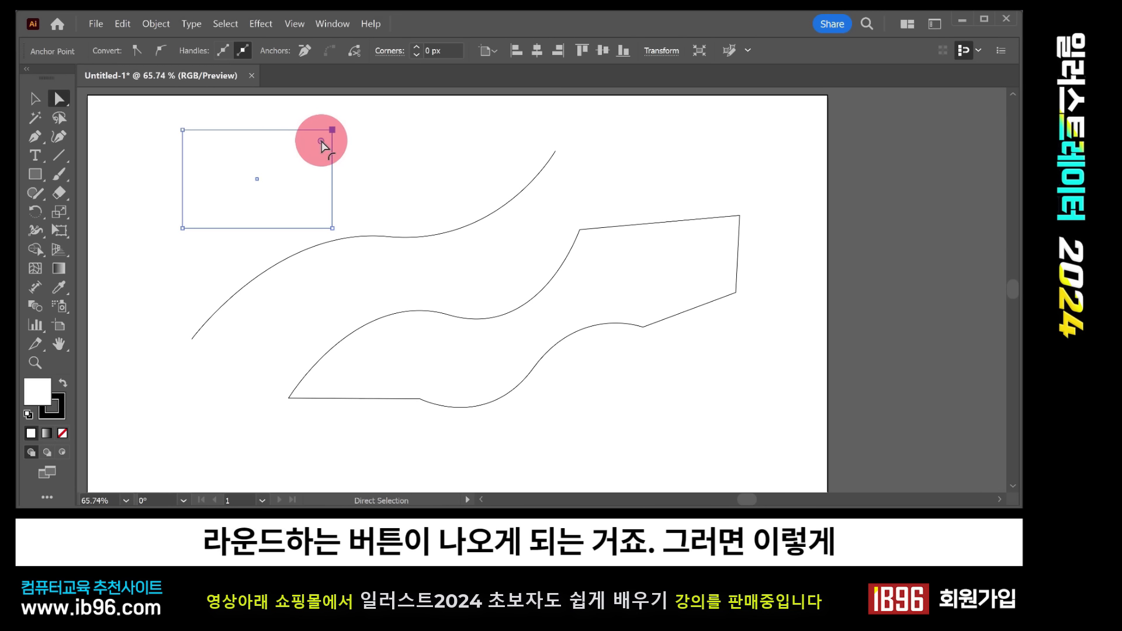
left_click_drag(322, 144, 308, 157)
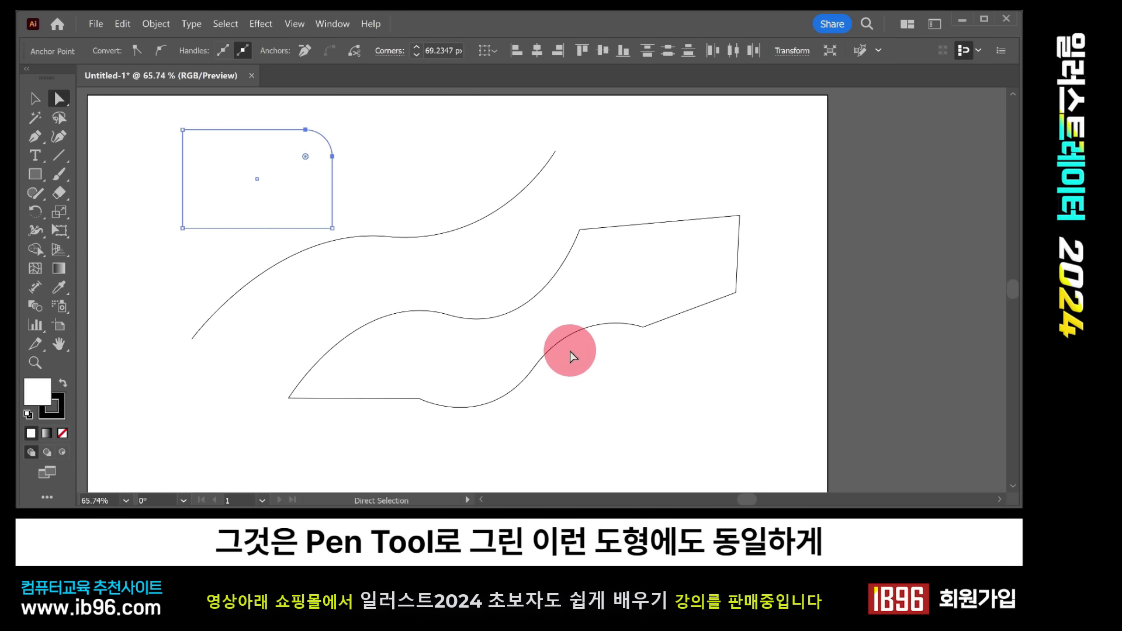
Step: Select the closed Pen shape's corner points around its right end one at a time to check their rounding controls
left_click(740, 218)
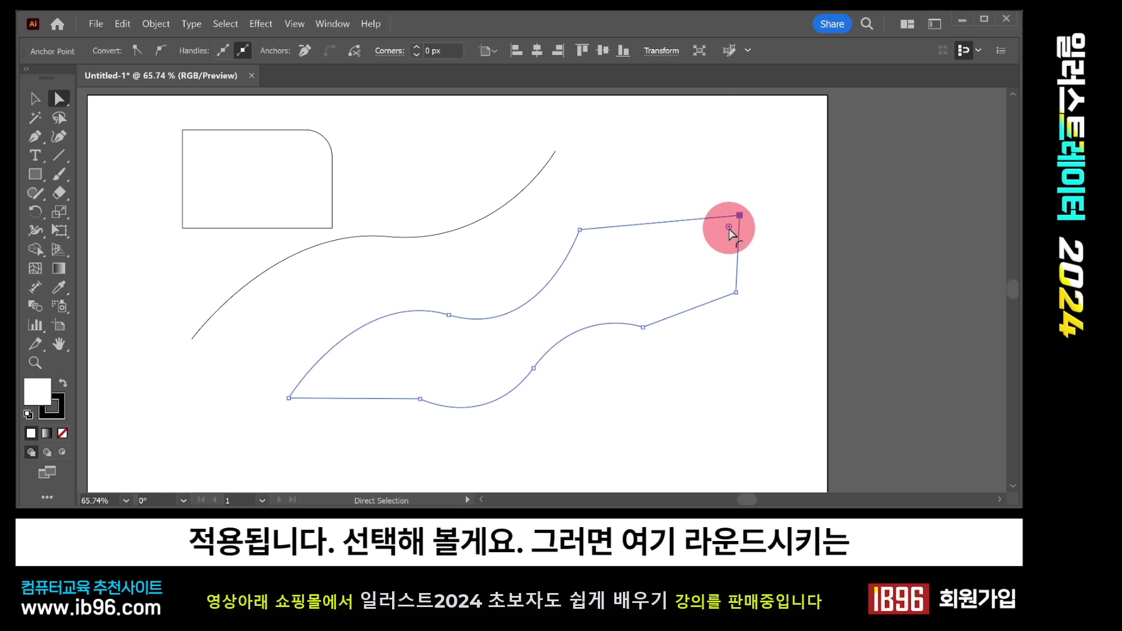
left_click(581, 231)
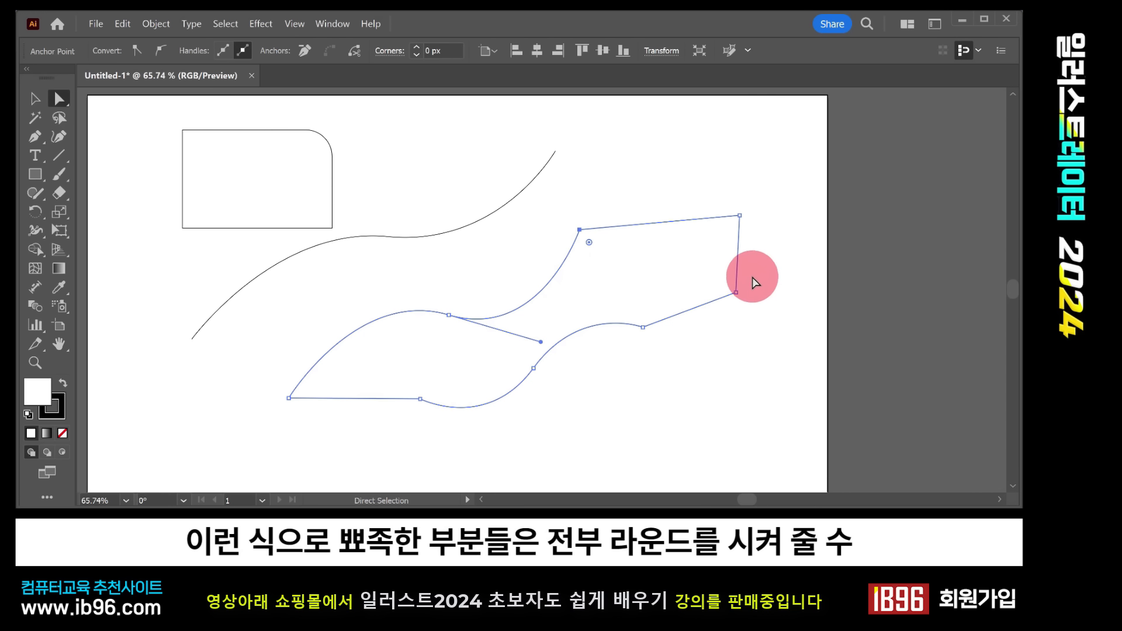
left_click(735, 293)
left_click(643, 327)
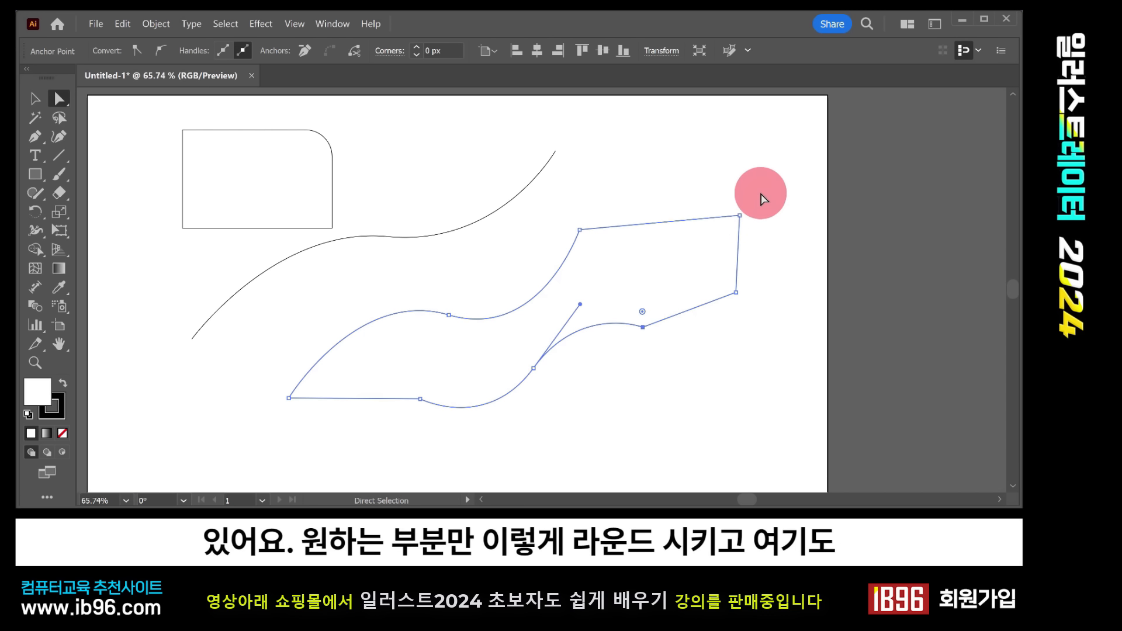
Step: Round the closed Pen shape's upper-right corner to about 65 px, and also round its left tip and its upper inner corner
left_click(739, 217)
left_click_drag(729, 228, 719, 243)
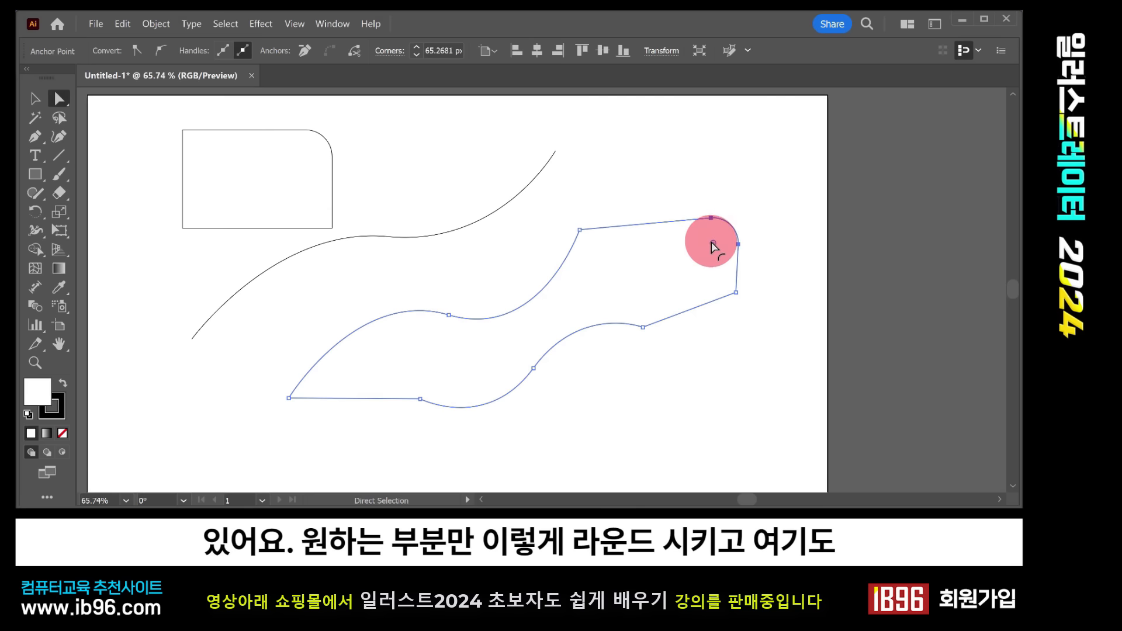
left_click(290, 400)
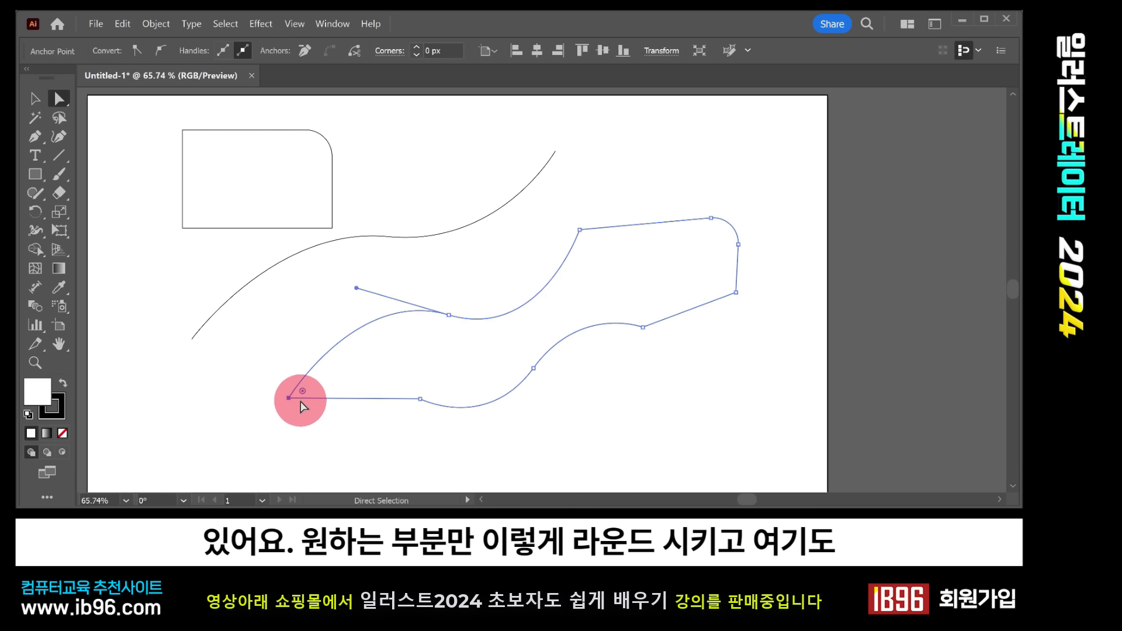
left_click_drag(301, 394, 331, 381)
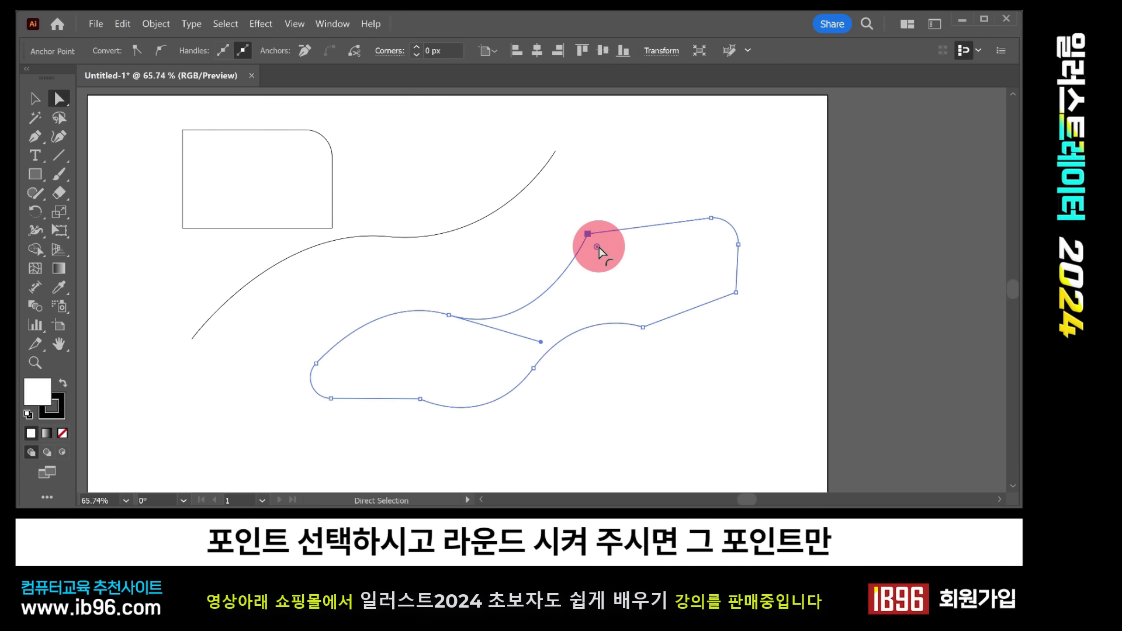
left_click_drag(596, 248, 614, 279)
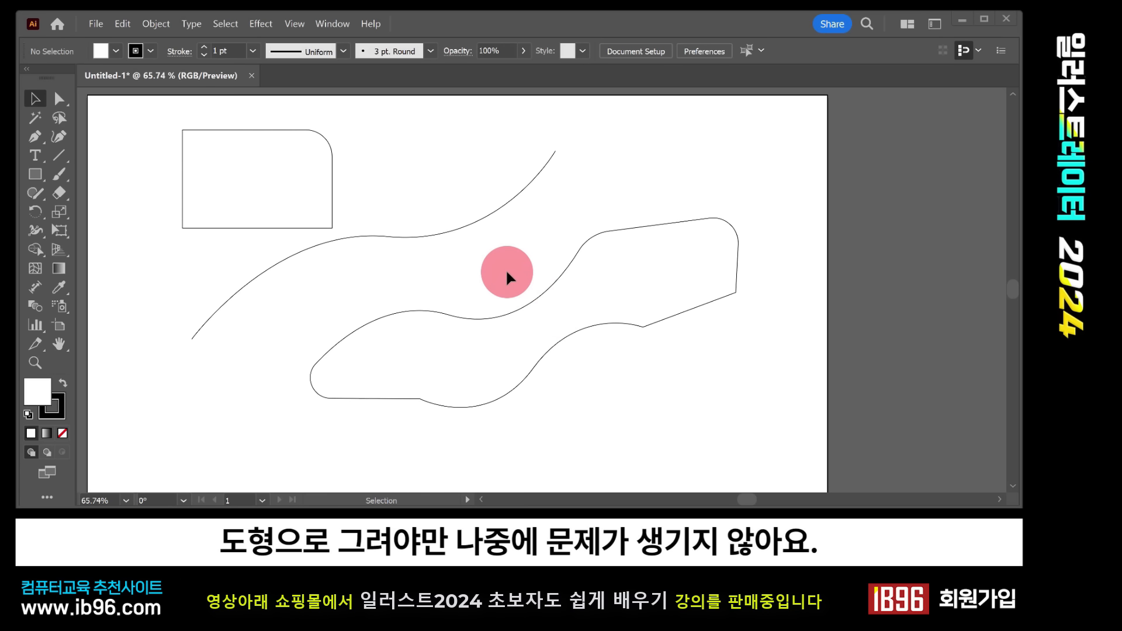
Step: Move the closed Pen shape up and right so it extends past the artboard's right edge
left_click_drag(529, 308, 720, 192)
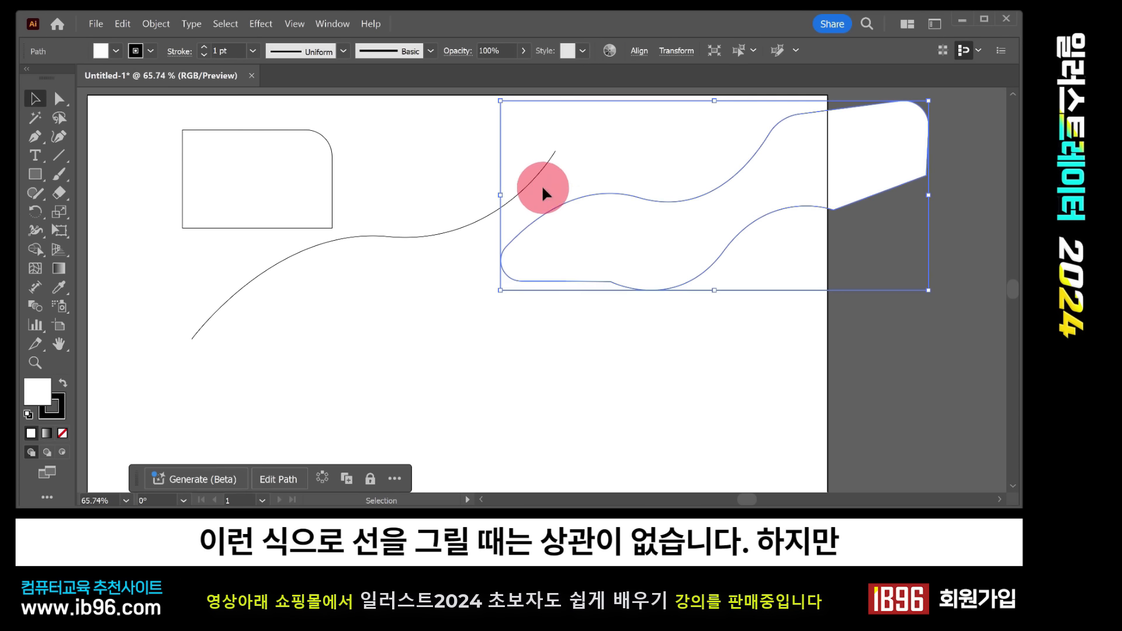
Step: Move the closed Pen shape left and slightly down so it lies fully inside the artboard
left_click(529, 179)
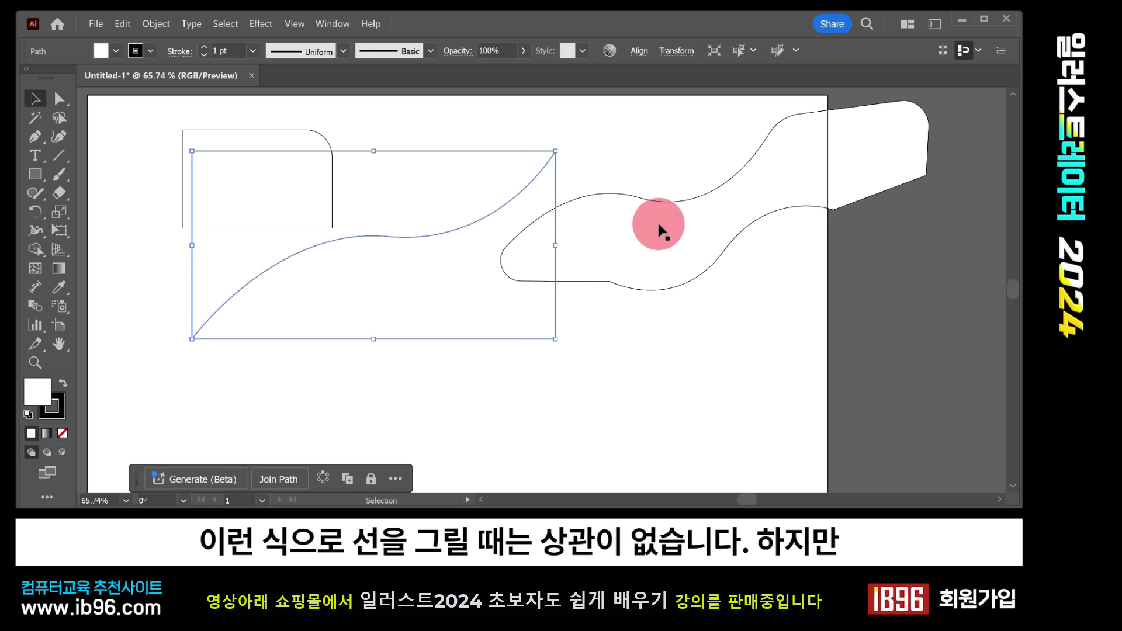
left_click_drag(674, 206, 550, 217)
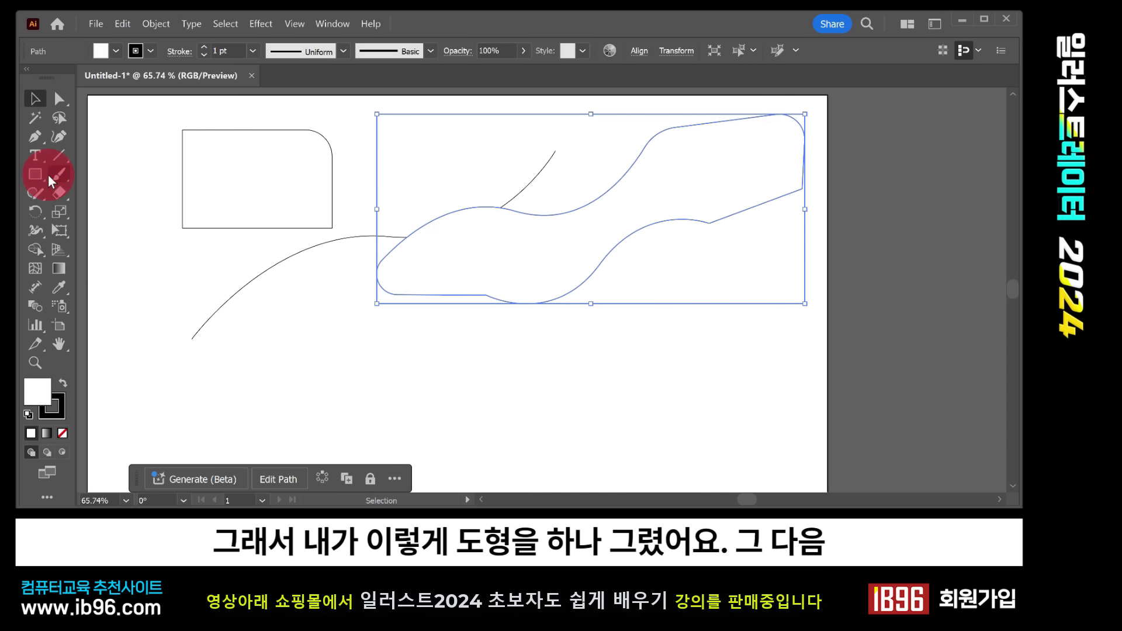
Step: Draw a four-sided Pen path below the existing shapes whose last point misses the starting point, and delete the whole path
left_click(37, 138)
left_click(350, 357)
left_click(353, 441)
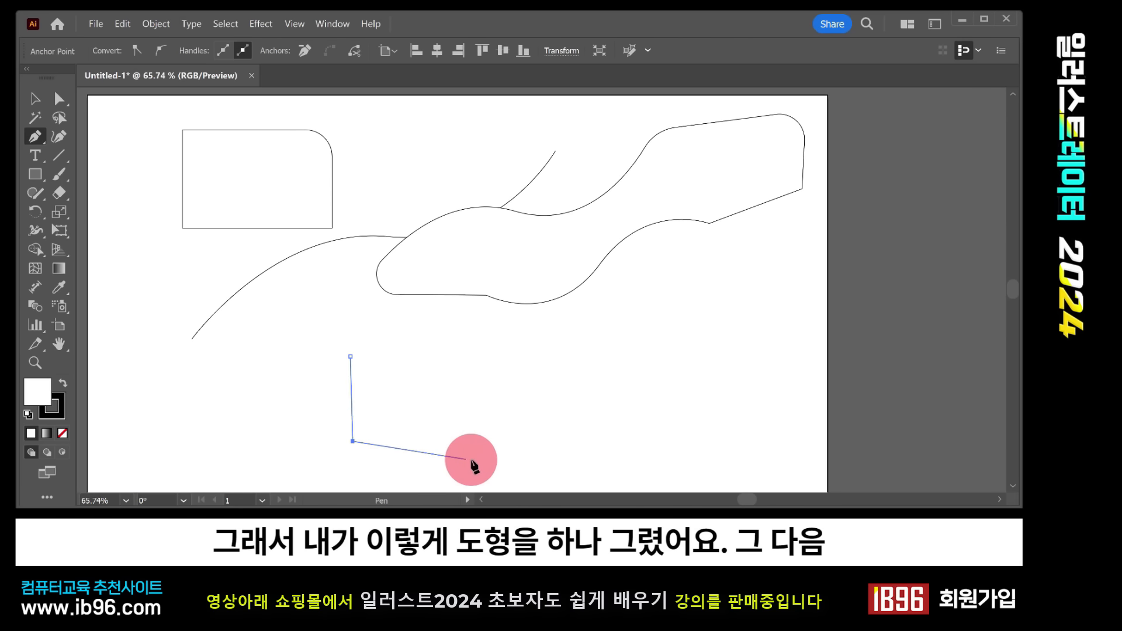
left_click(473, 459)
left_click(471, 355)
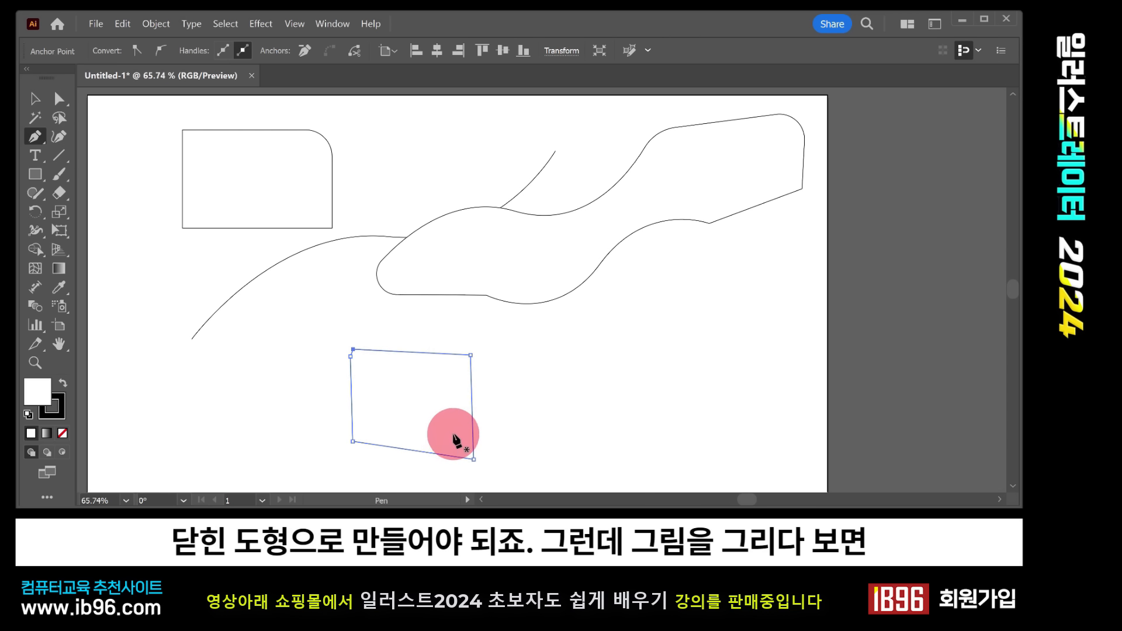
key("Delete")
key("Delete")
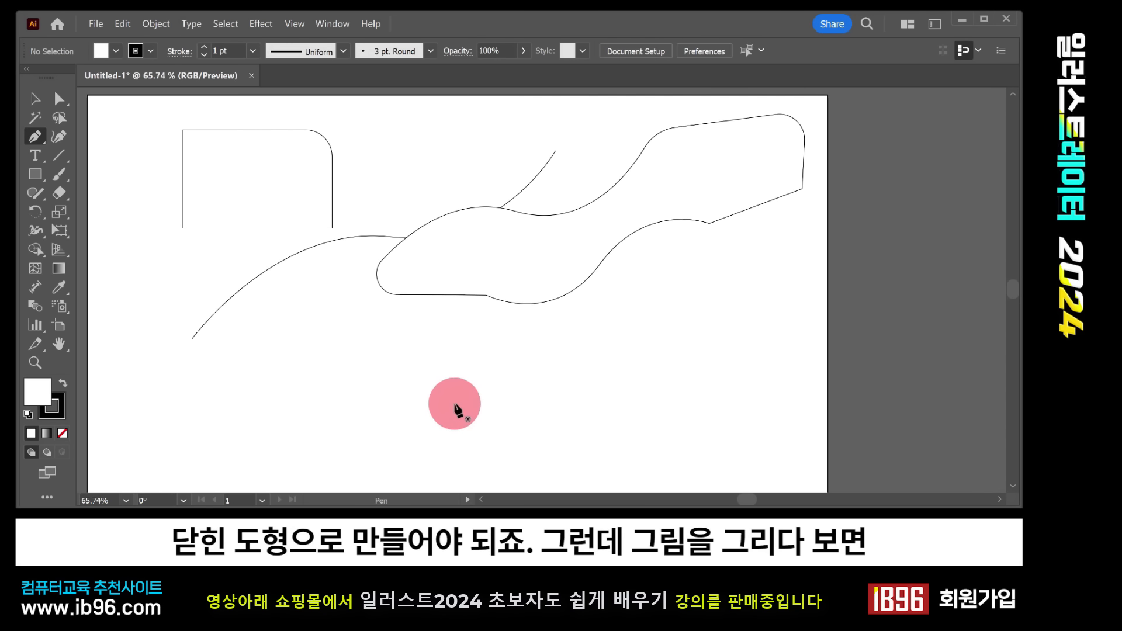
Step: Draw an open three-sided path with an uncovered upper side below the existing shapes using the Pen tool
left_click(367, 338)
left_click(377, 436)
left_click(478, 451)
left_click(478, 329)
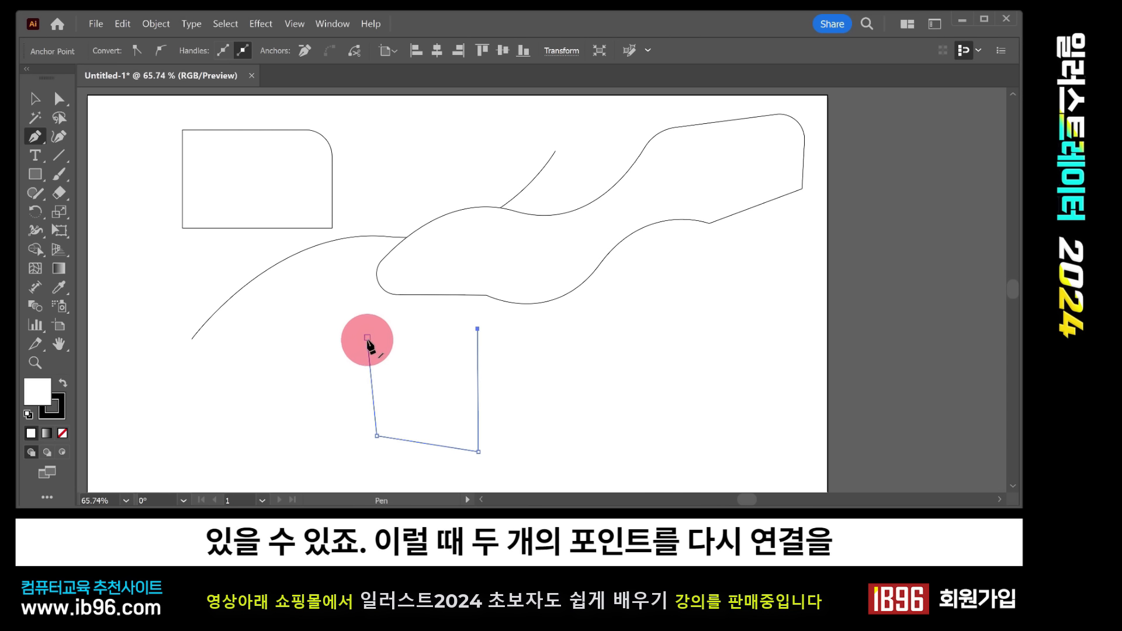
Step: Connect the open path's two upper endpoints with the Pen tool to close the shape
left_click(35, 137)
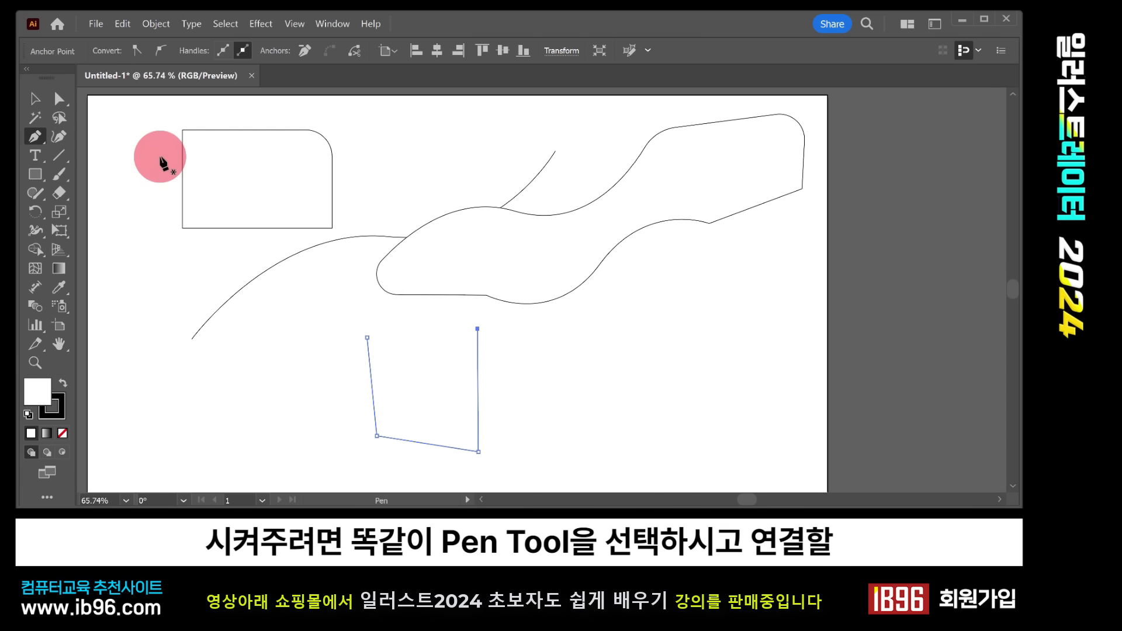
left_click(477, 329)
left_click(367, 337)
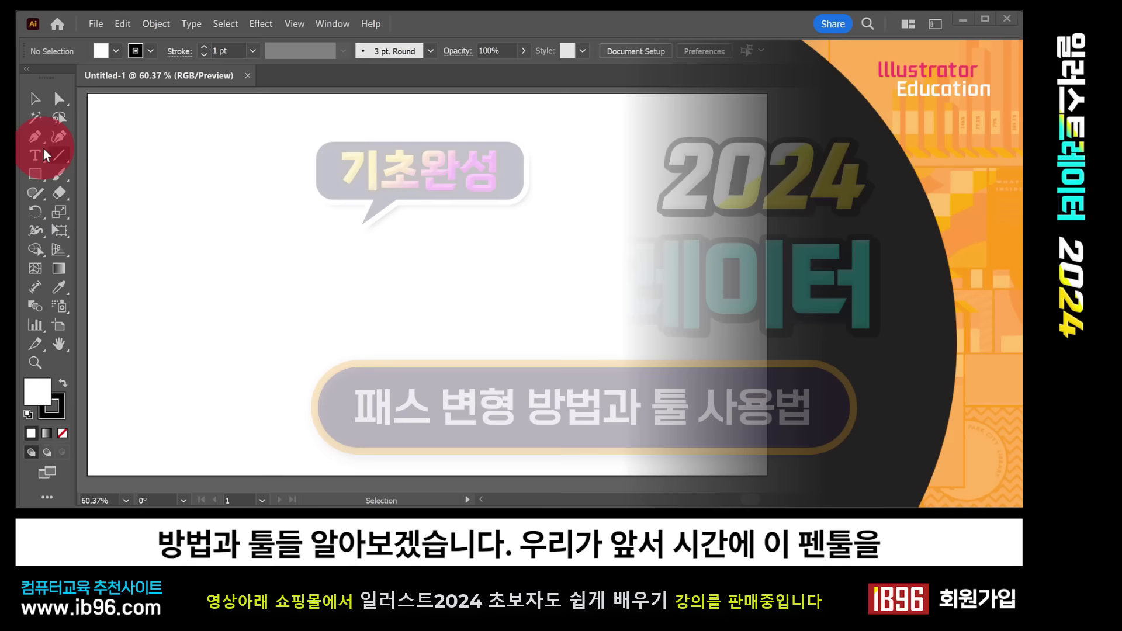
Step: Draw a Pen path of two straight zigzag segments followed by a curved arch on the empty artboard, and delete it
left_click(33, 137)
left_click(188, 216)
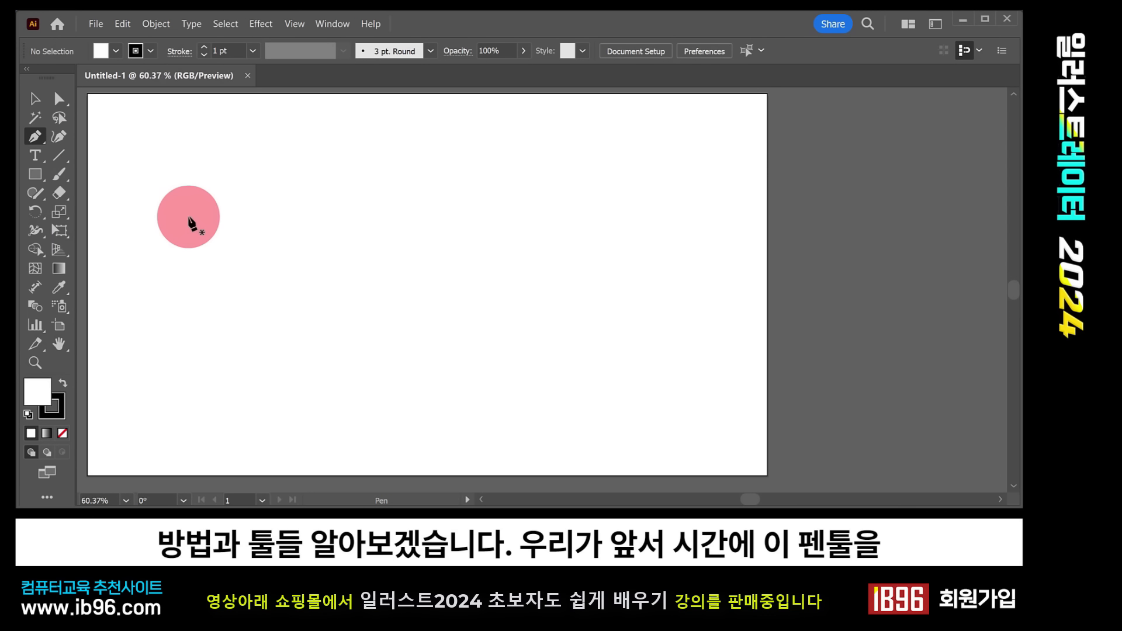
left_click(254, 183)
left_click(328, 225)
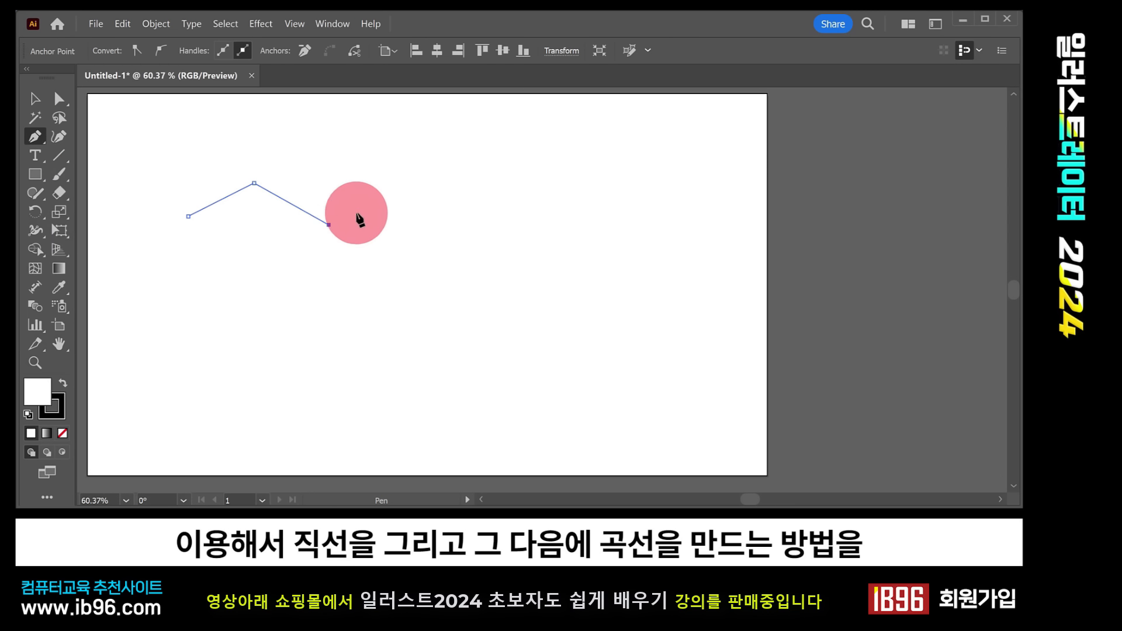
left_click_drag(438, 163, 481, 160)
left_click(570, 224)
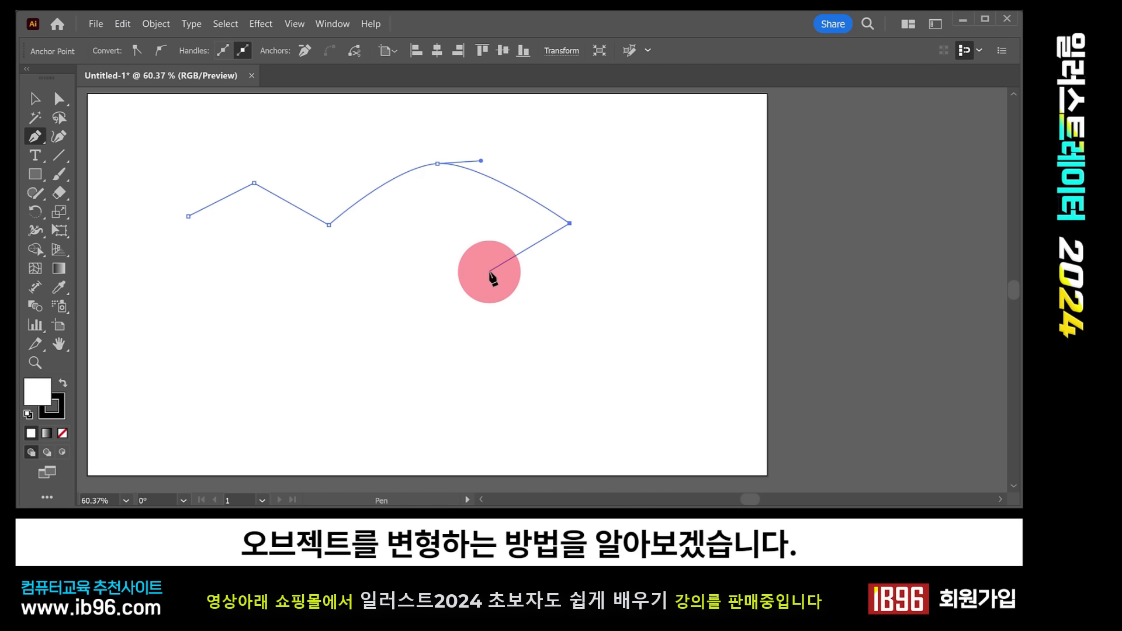
key("Delete")
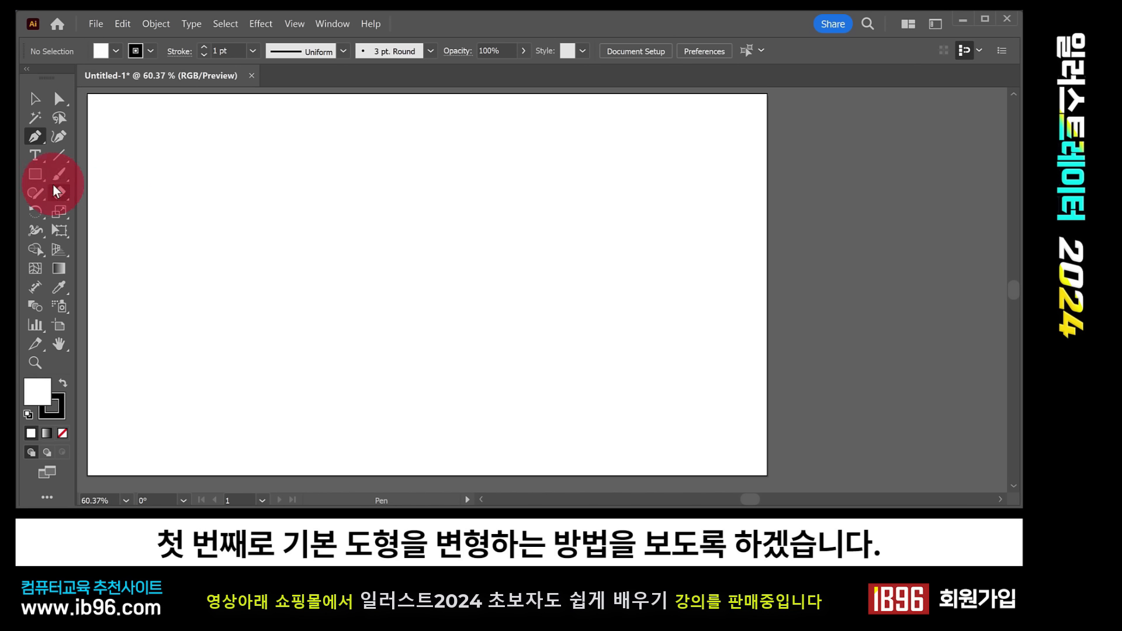
Step: Draw a rectangle about 362 px wide in the artboard's upper-left area and directly select only its upper-right corner point
left_click(34, 174)
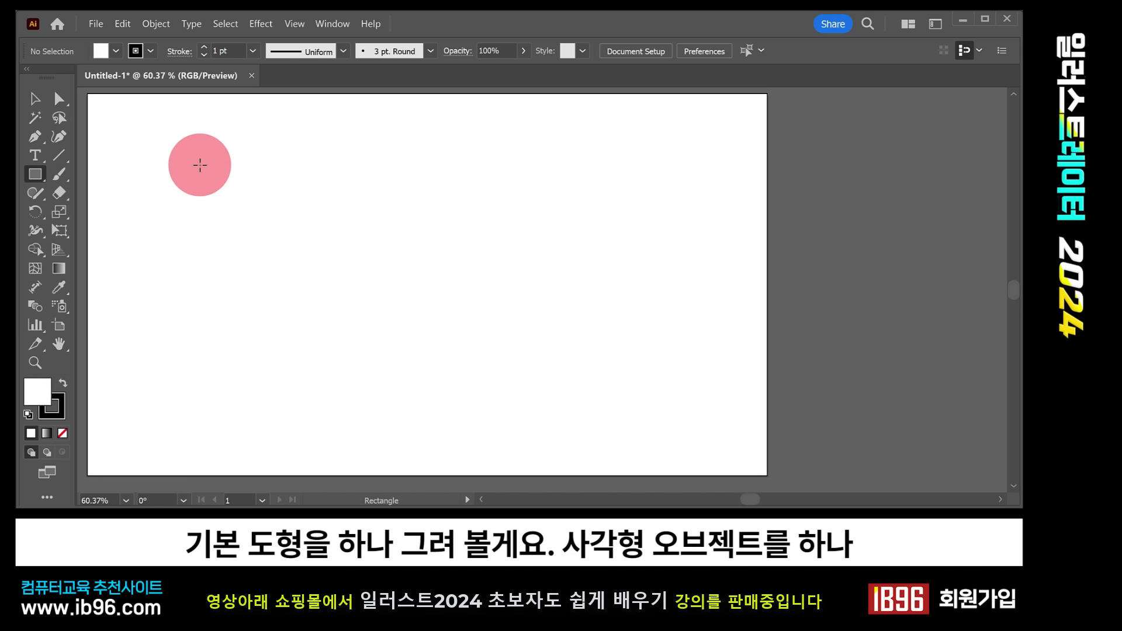
left_click_drag(199, 165, 329, 282)
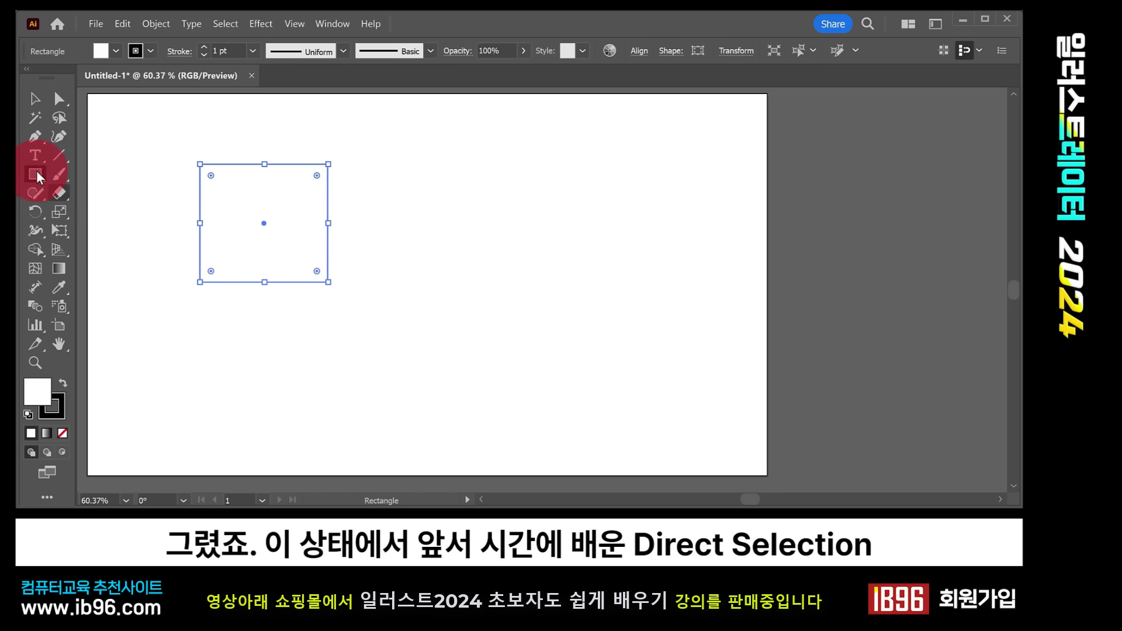
left_click(59, 100)
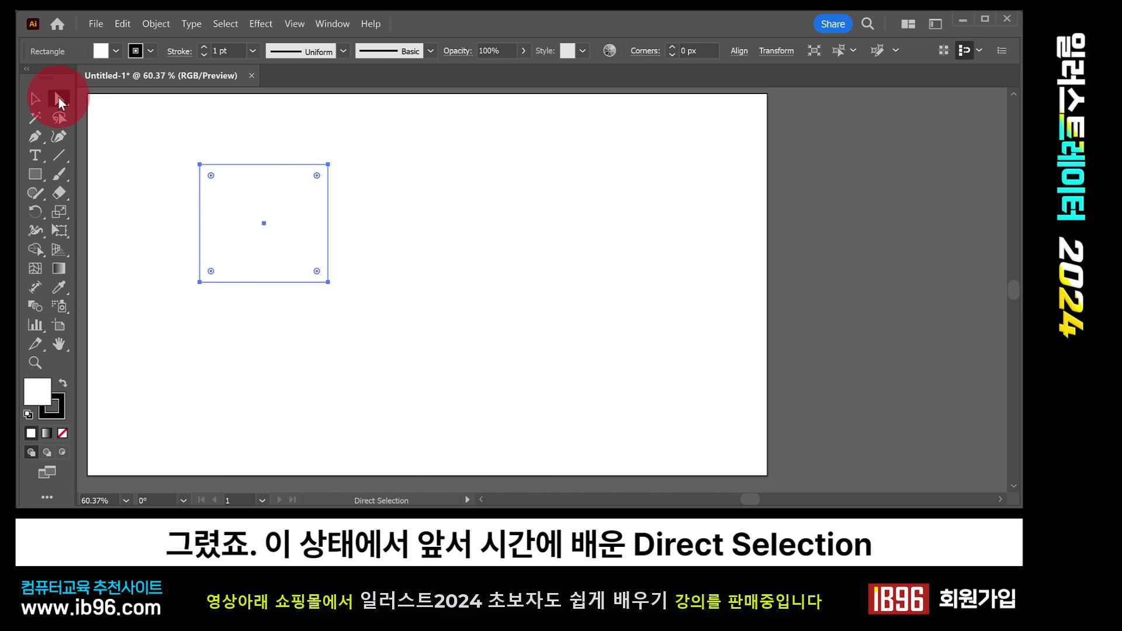
left_click_drag(297, 131, 328, 164)
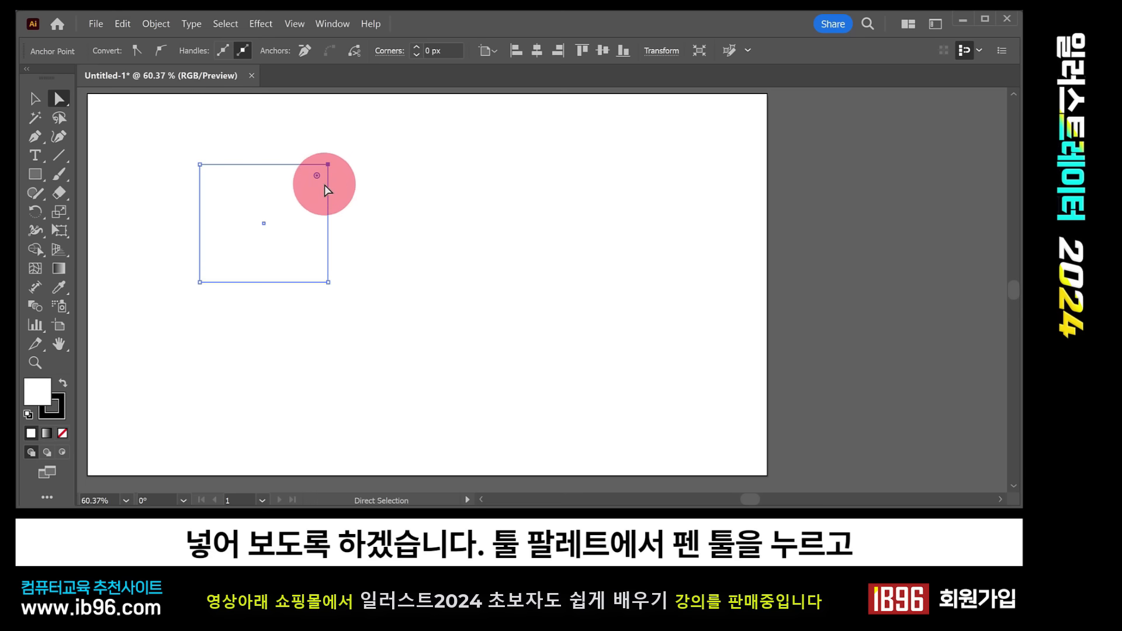
Step: Detach the Pen tool group as a floating palette and place it near the artboard's upper-left corner
left_click(33, 139)
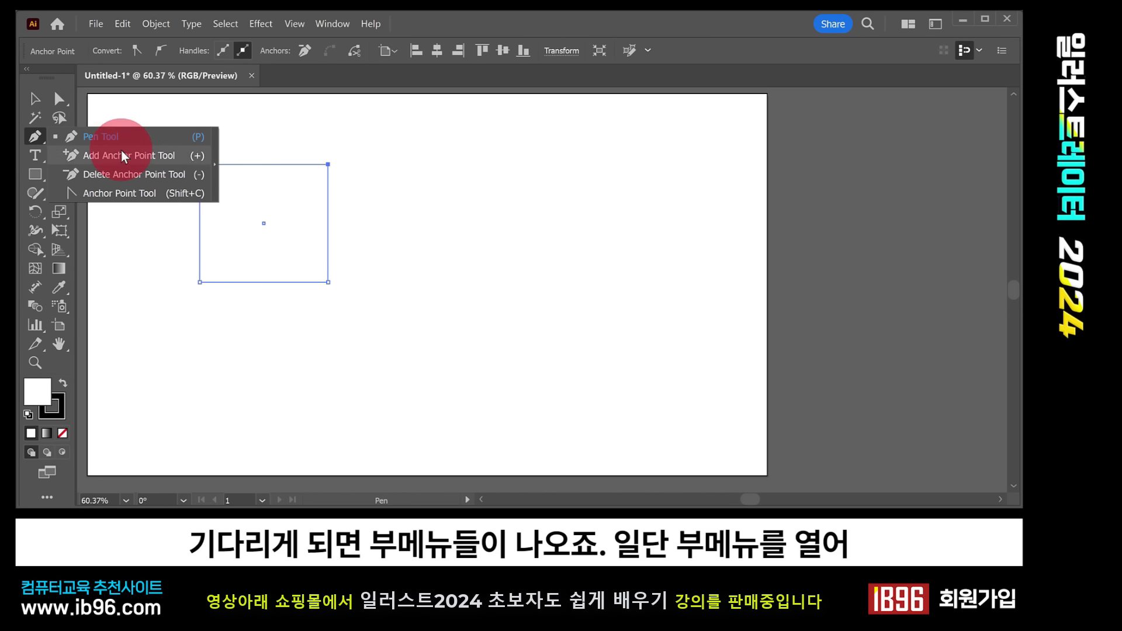
left_click(215, 157)
left_click_drag(117, 151, 161, 118)
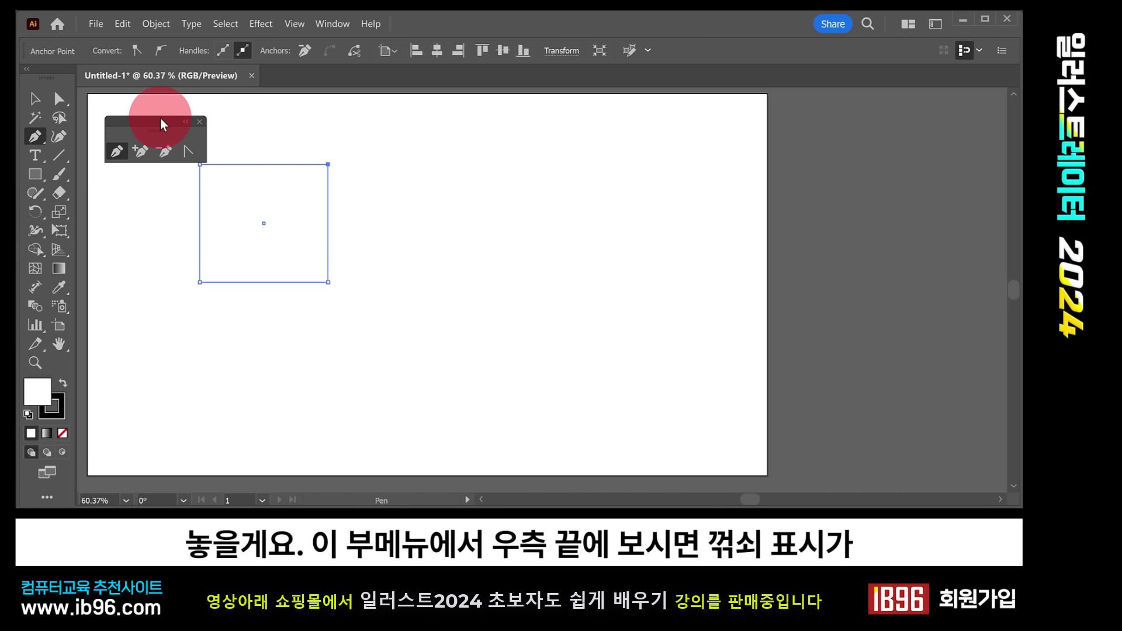
Step: Try pulling curve handles out of the rectangle's upper-right corner with the Anchor Point tool, and reset it to a plain corner
left_click(190, 152)
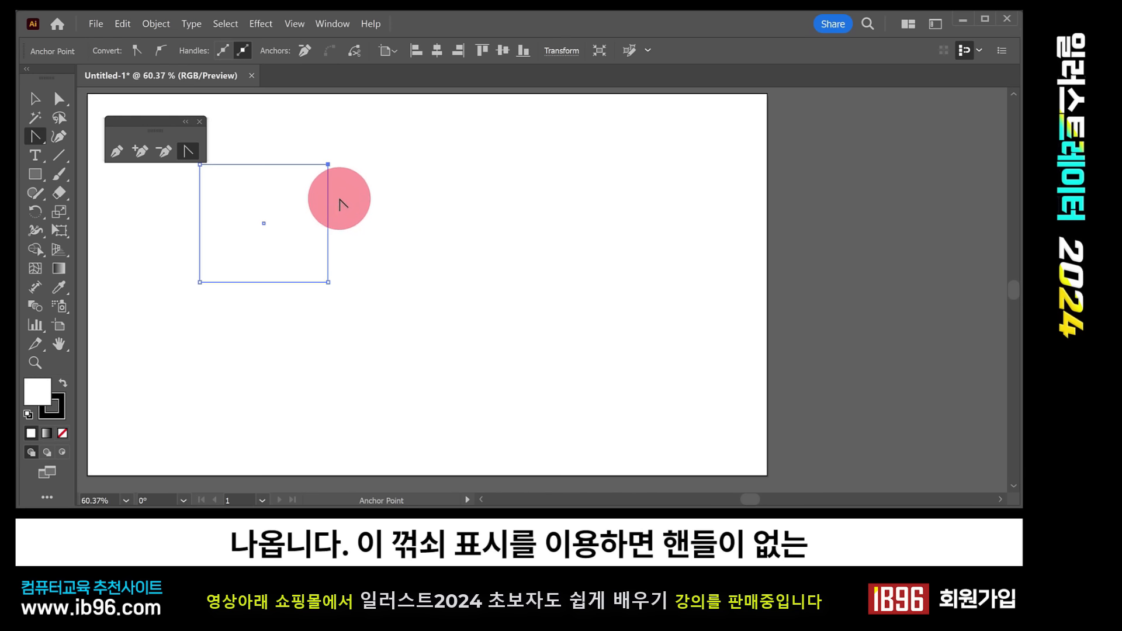
left_click_drag(329, 166, 291, 211)
left_click(328, 165)
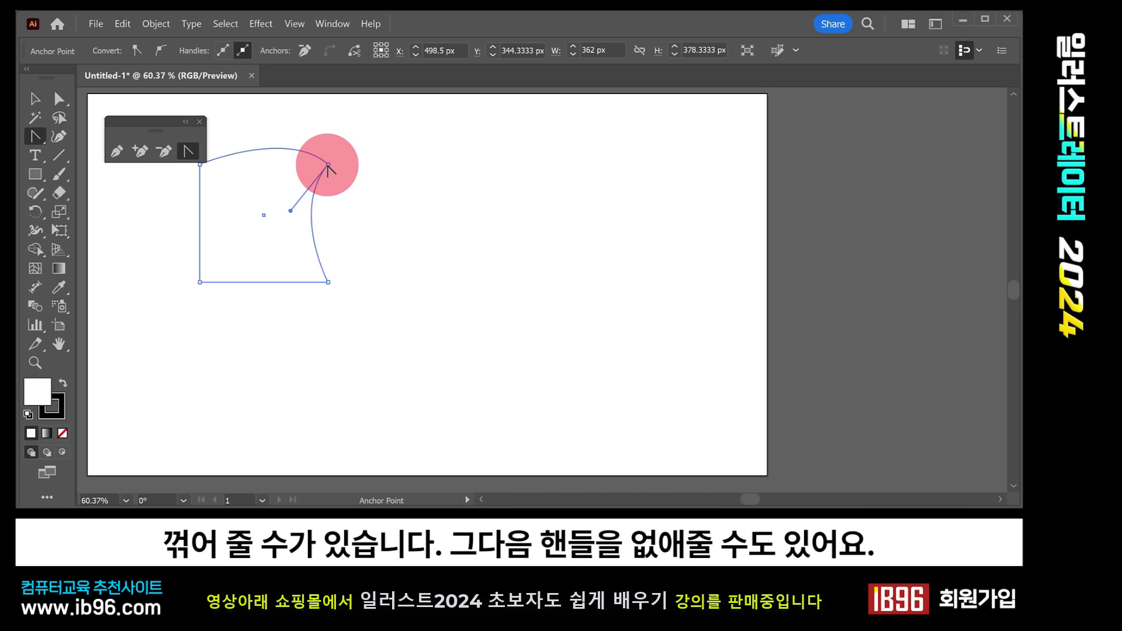
left_click(328, 165)
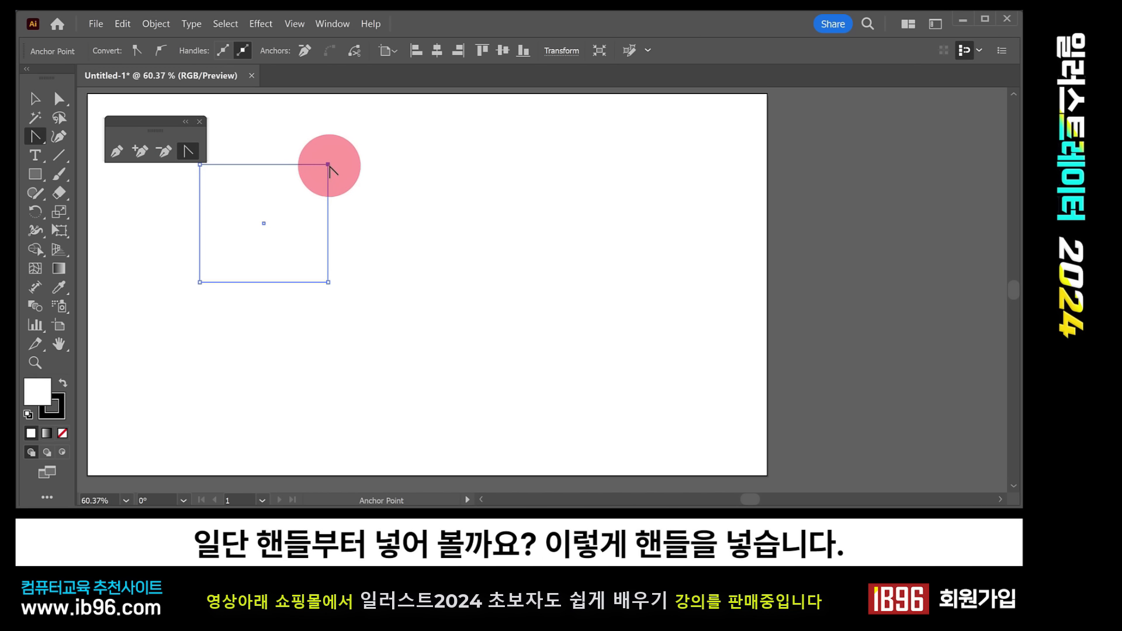
Step: Pull smooth diagonal handles out of the rectangle's upper-right corner point to bulge both adjoining edges outward, and directly select that point
left_click_drag(328, 164, 366, 200)
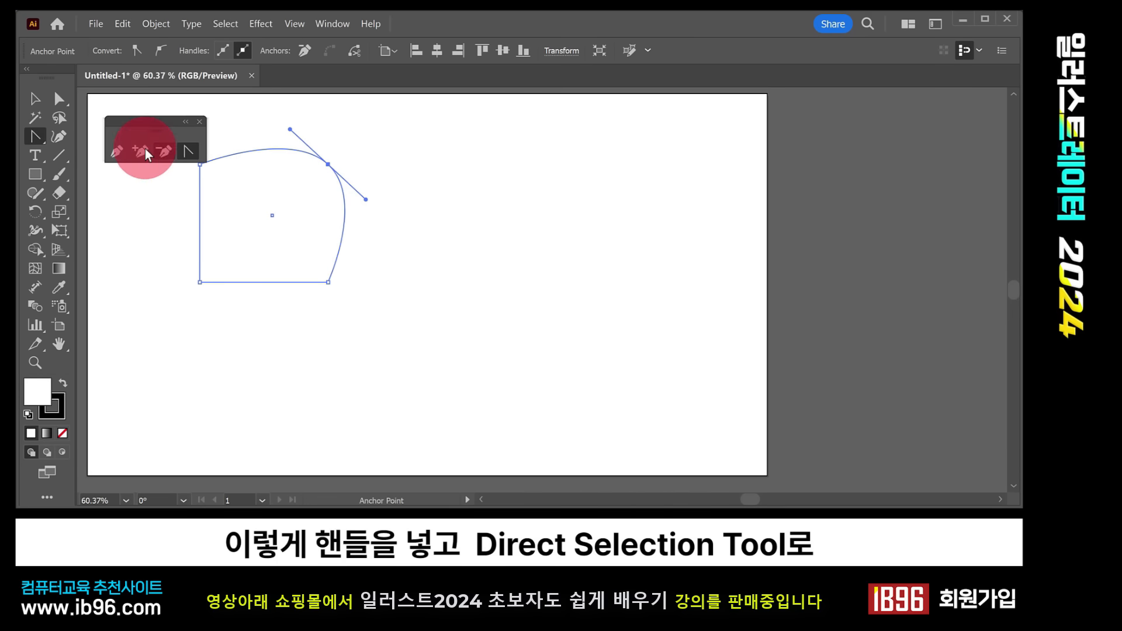
left_click(60, 101)
left_click(275, 211)
left_click(327, 165)
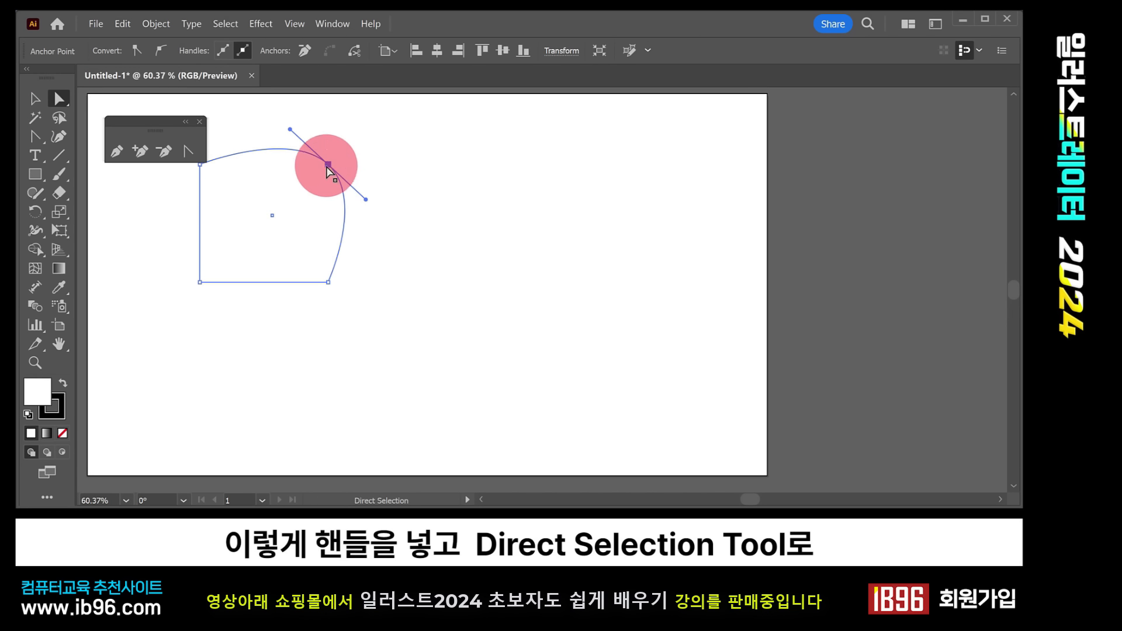
mouse_move(328, 166)
left_mouse_down()
mouse_move(264, 212)
mouse_move(328, 165)
left_mouse_up()
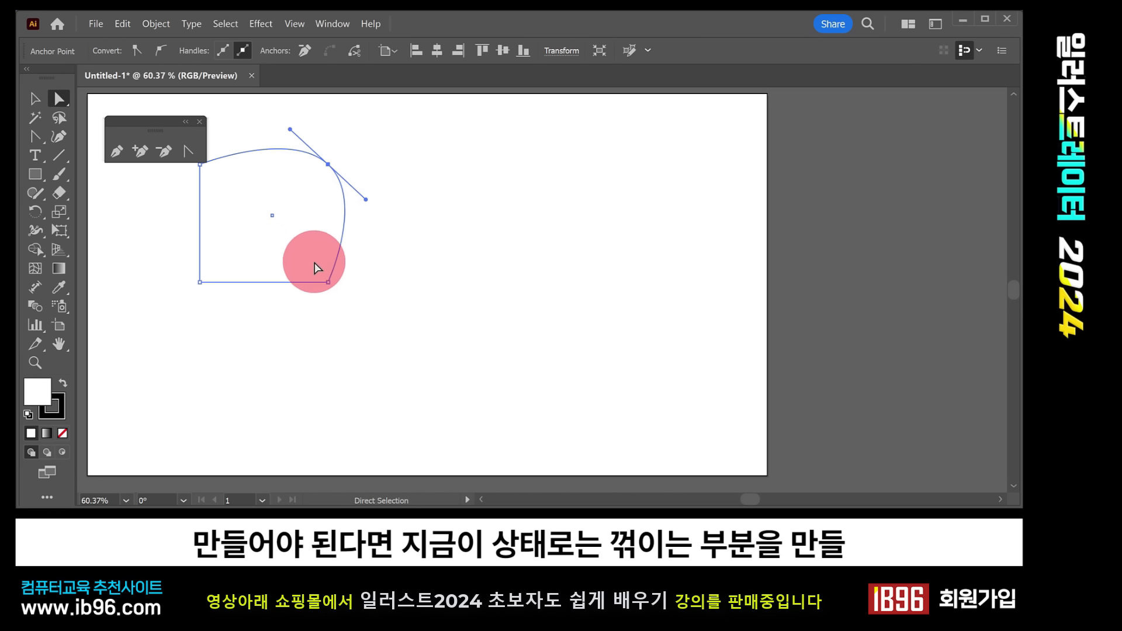
Step: Swing the upper-right point's linked handles in different directions with Direct Selection, and return them to the outward diagonal
left_click_drag(366, 199, 280, 153)
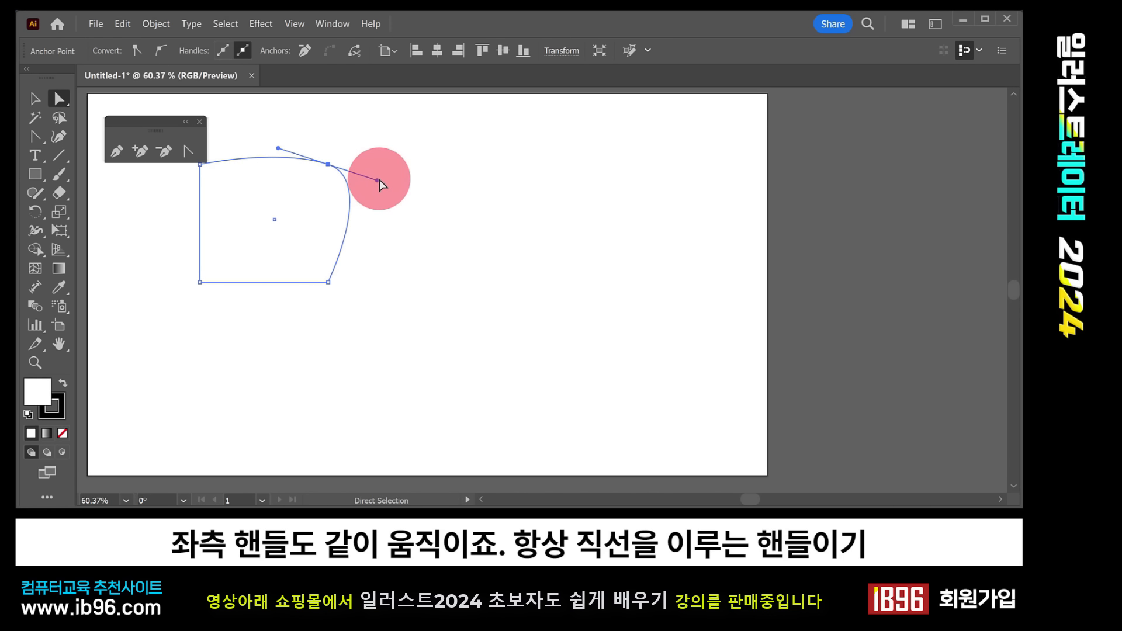
left_click_drag(378, 182, 301, 215)
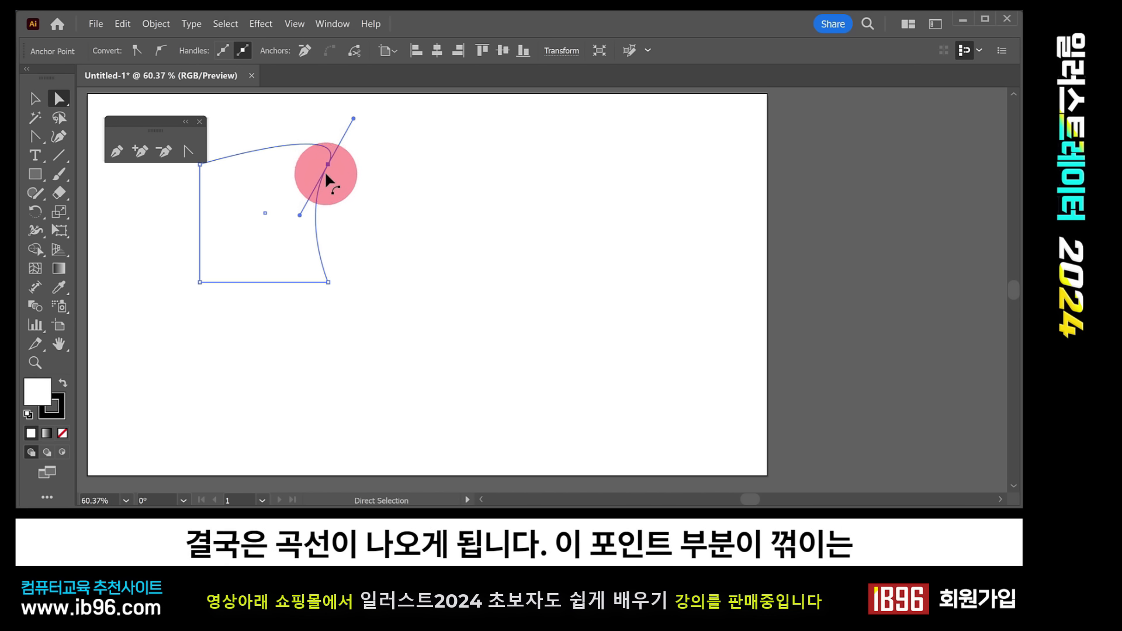
mouse_move(327, 154)
left_mouse_down()
mouse_move(304, 214)
mouse_move(352, 203)
mouse_move(336, 173)
left_mouse_up()
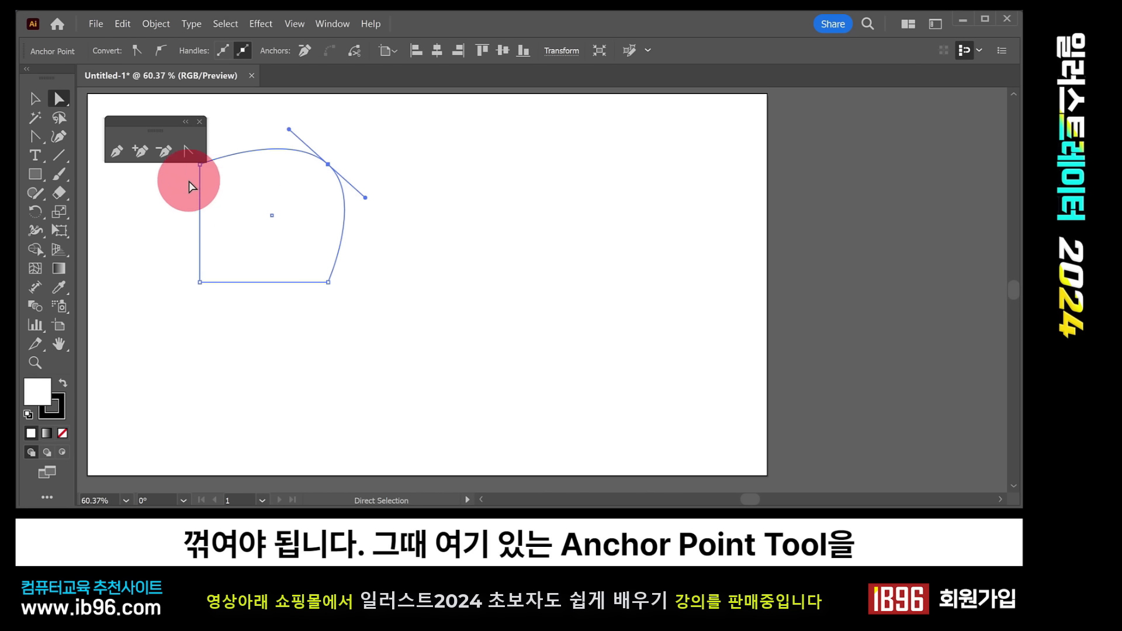
Step: Bend only the upper-right point's lower handle inward with the Anchor Point tool, and directly select that point
left_click(188, 151)
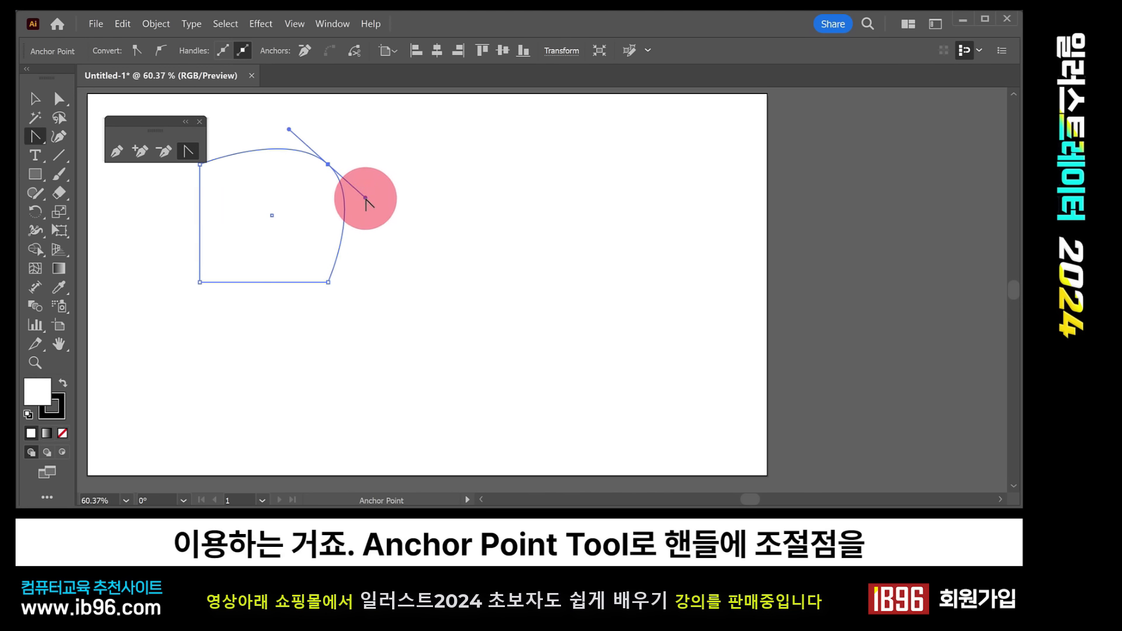
left_click_drag(365, 198, 266, 200)
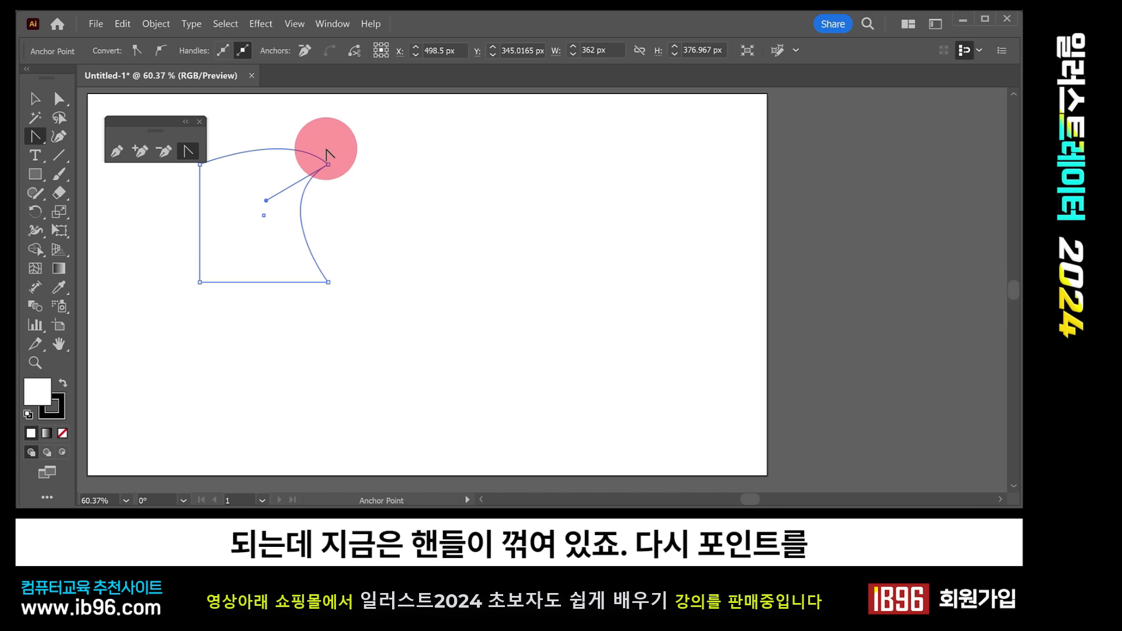
key("a")
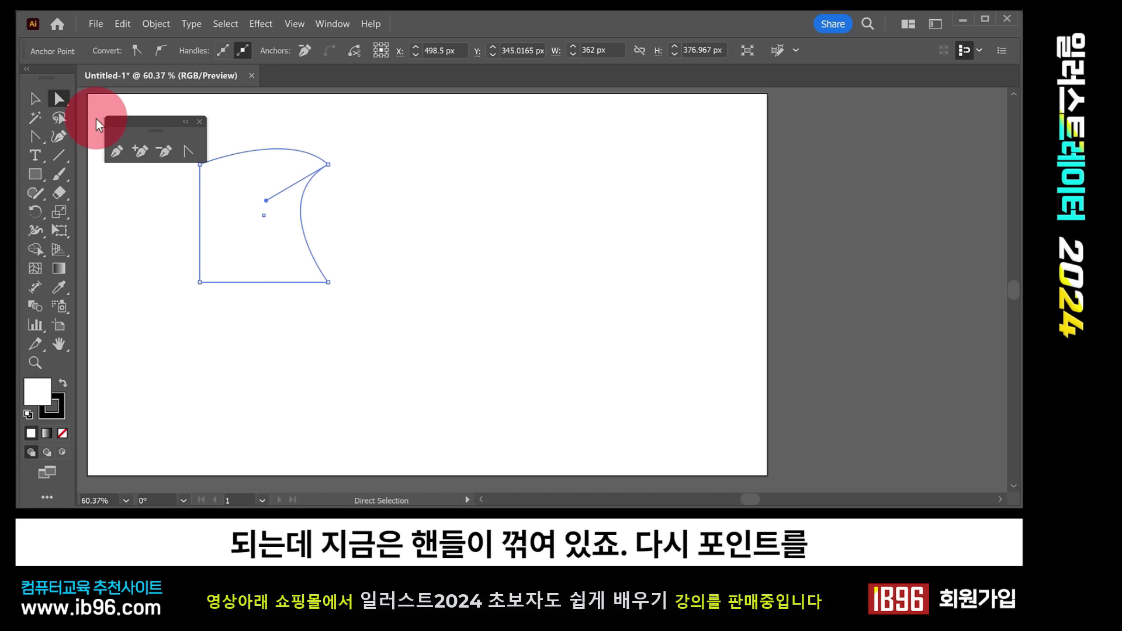
left_click(328, 164)
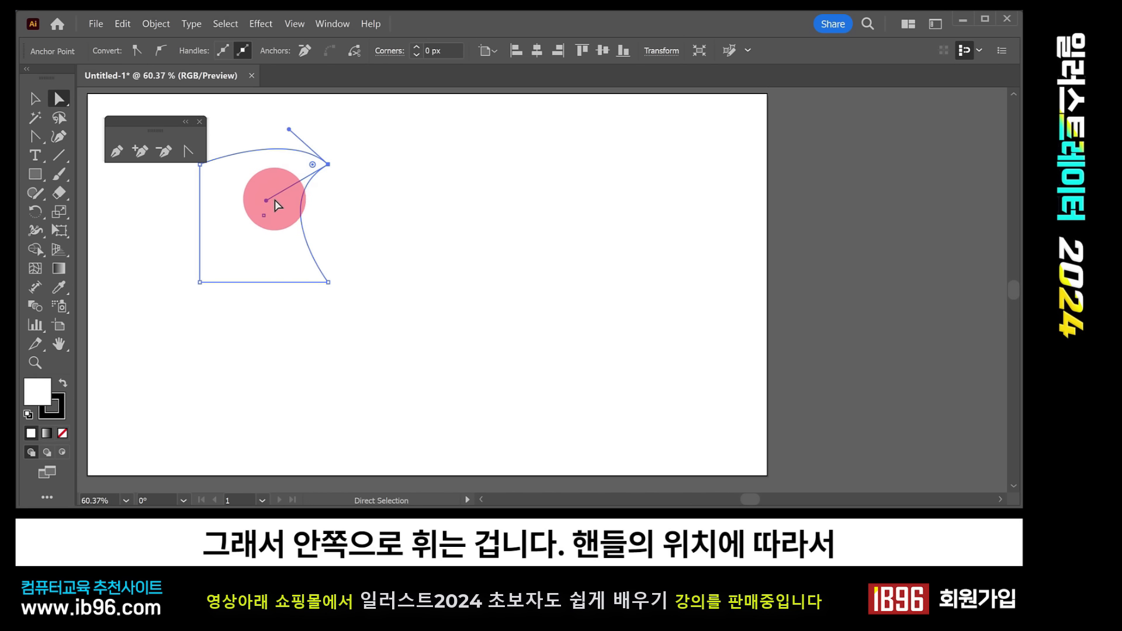
Step: Extend the upper-right point's lower handle farther inward to deepen the right edge's curve, and reselect the point
left_click_drag(266, 202, 241, 210)
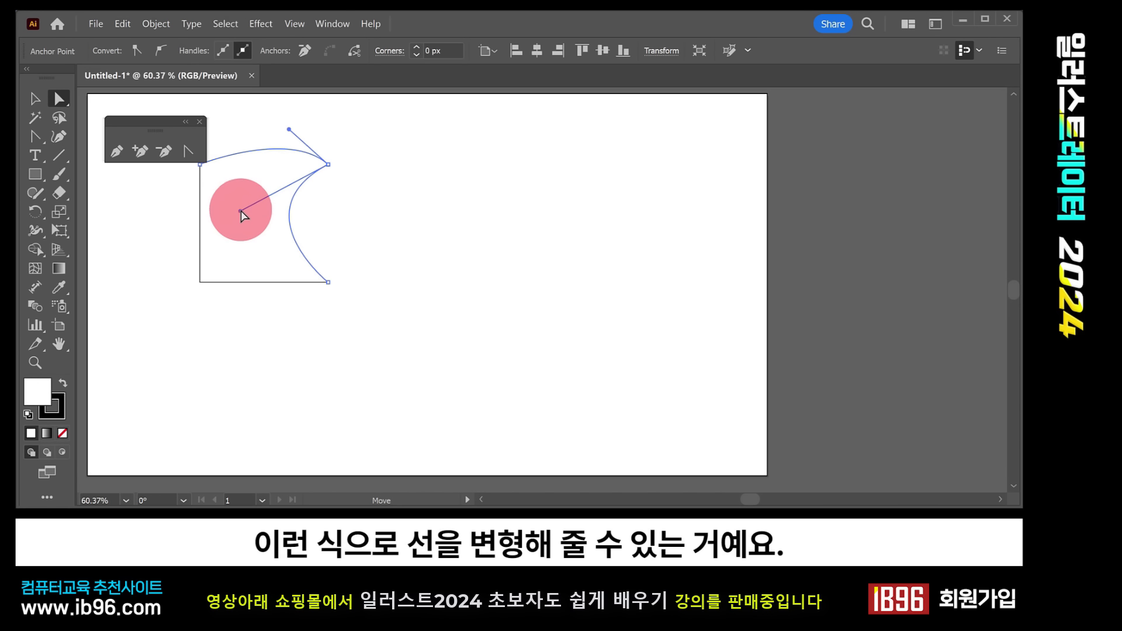
left_click(337, 167)
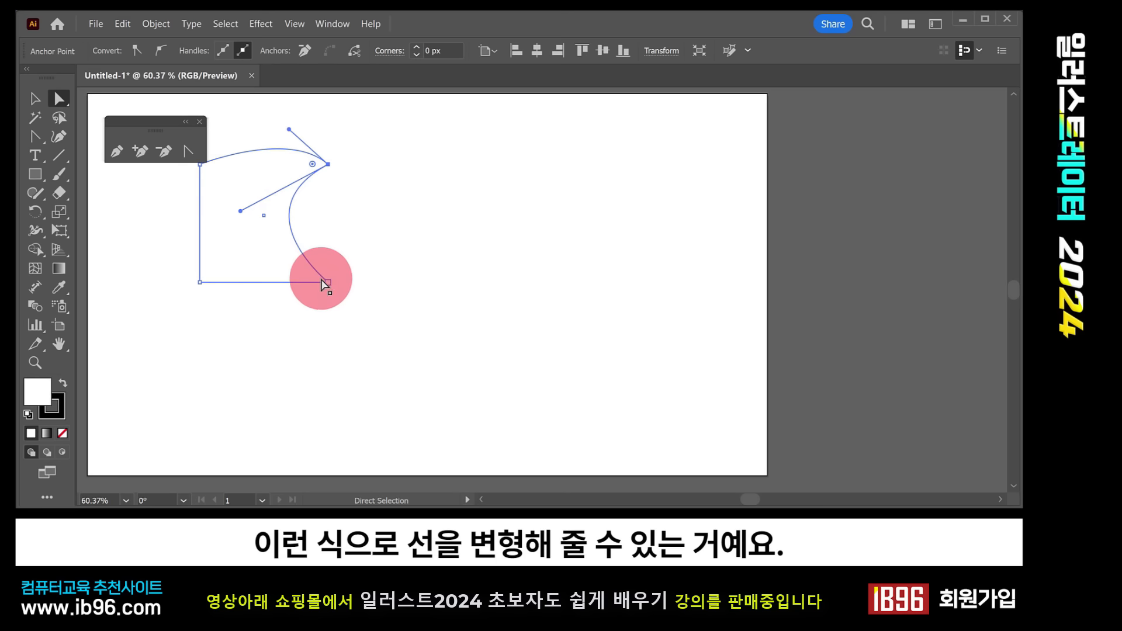
left_click(333, 171)
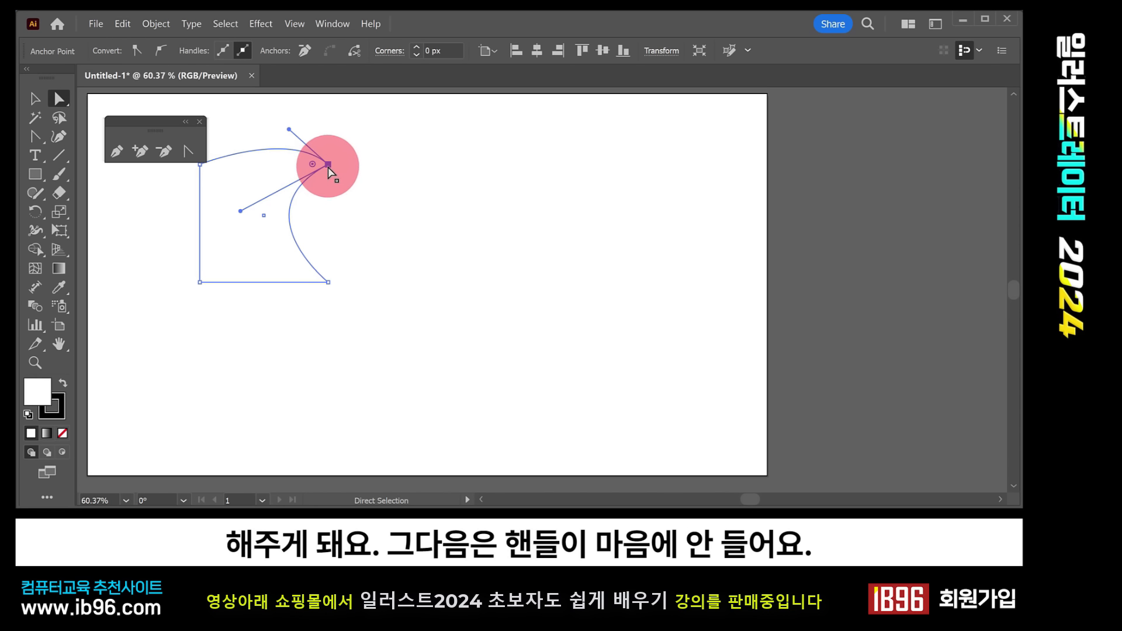
Step: Remove the upper-right corner point's handles with the Anchor Point tool, pull out and break new ones, and remove those as well
left_click(190, 154)
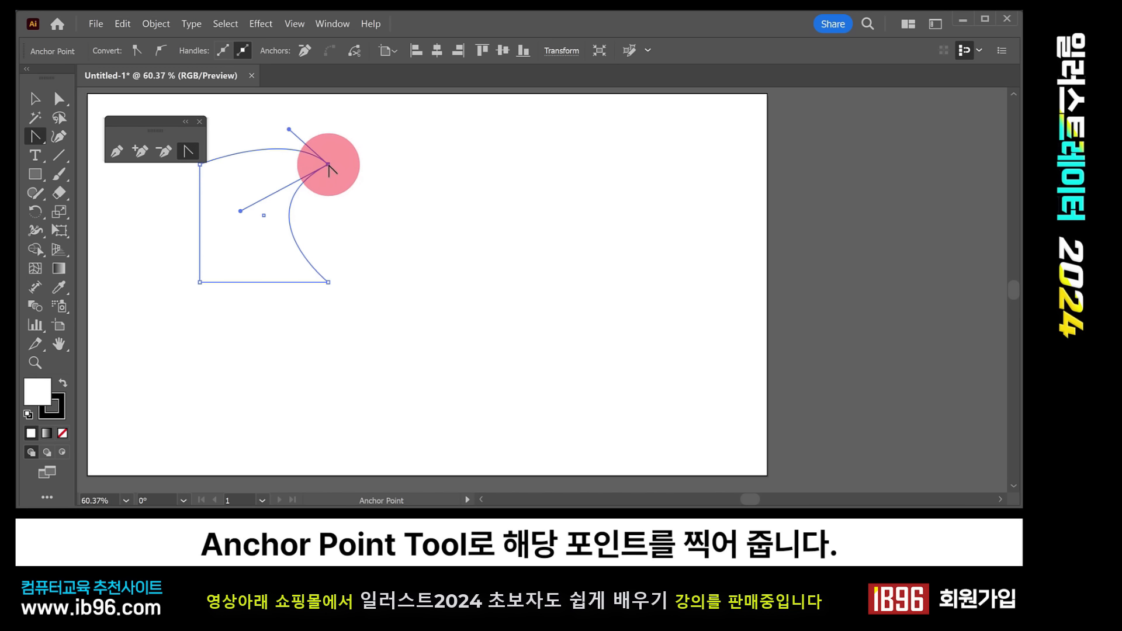
left_click(329, 165)
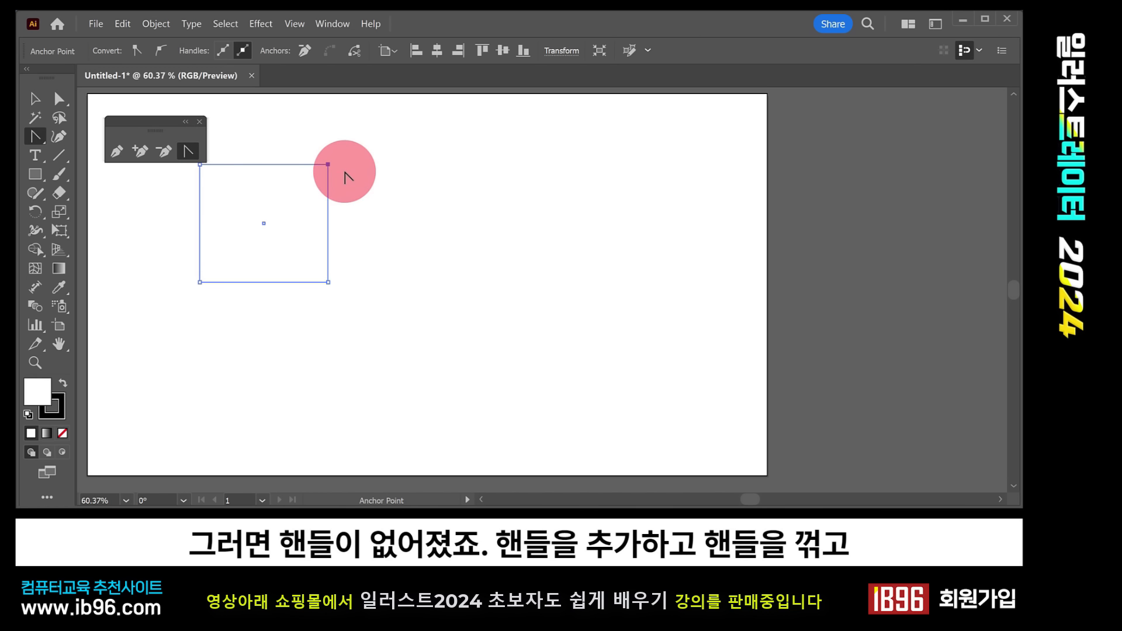
left_click_drag(329, 166, 254, 216)
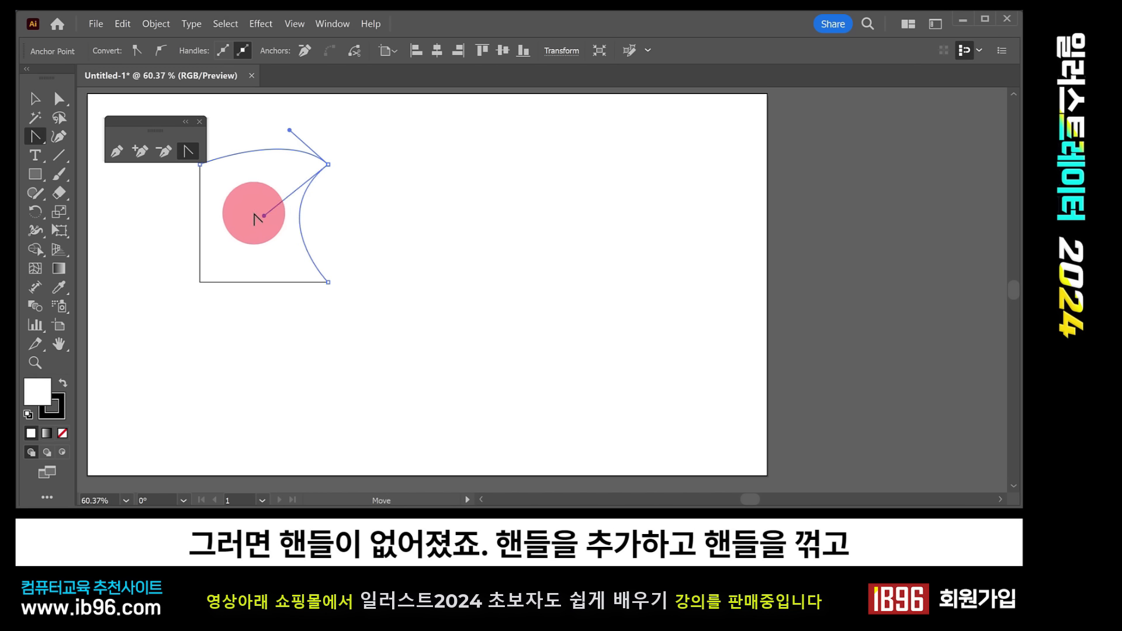
left_click(329, 165)
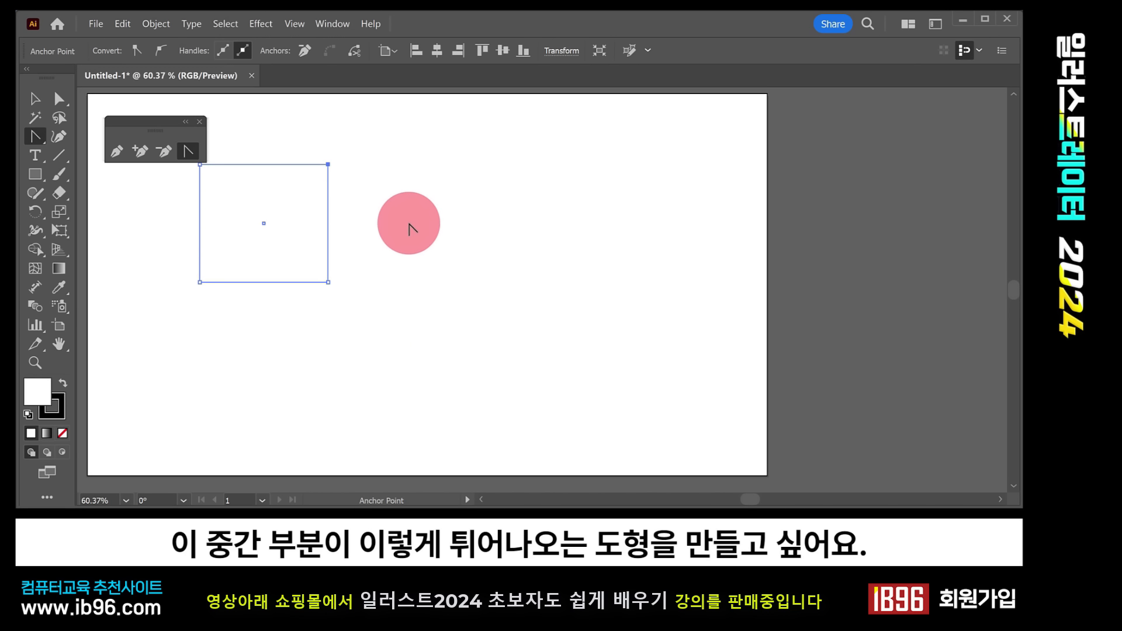
Step: Draw a closed five-point shape with a pointed right side beside the rectangle using the Pen tool, and delete it
key("y")
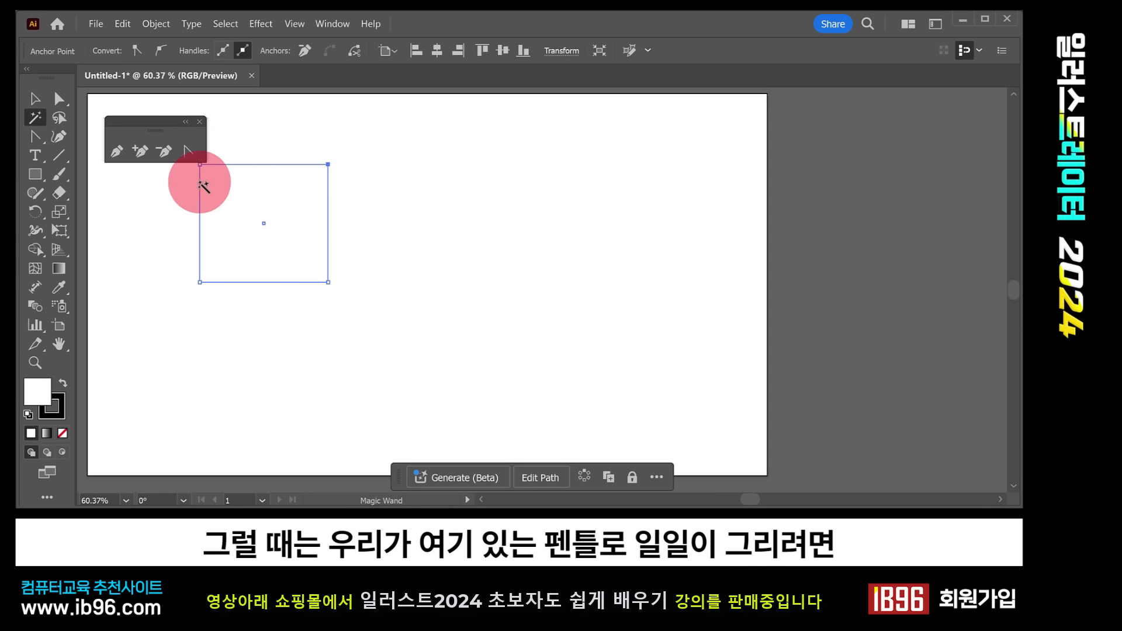
left_click(117, 155)
left_click(438, 166)
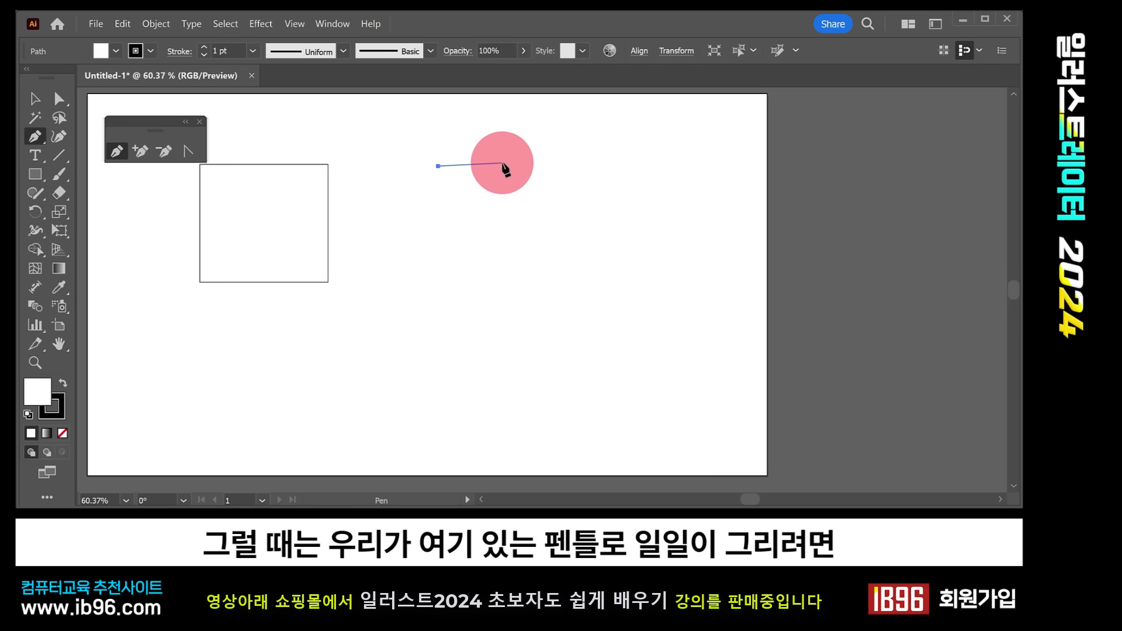
left_click(502, 162)
left_click(550, 195)
left_click(518, 229)
left_click(446, 239)
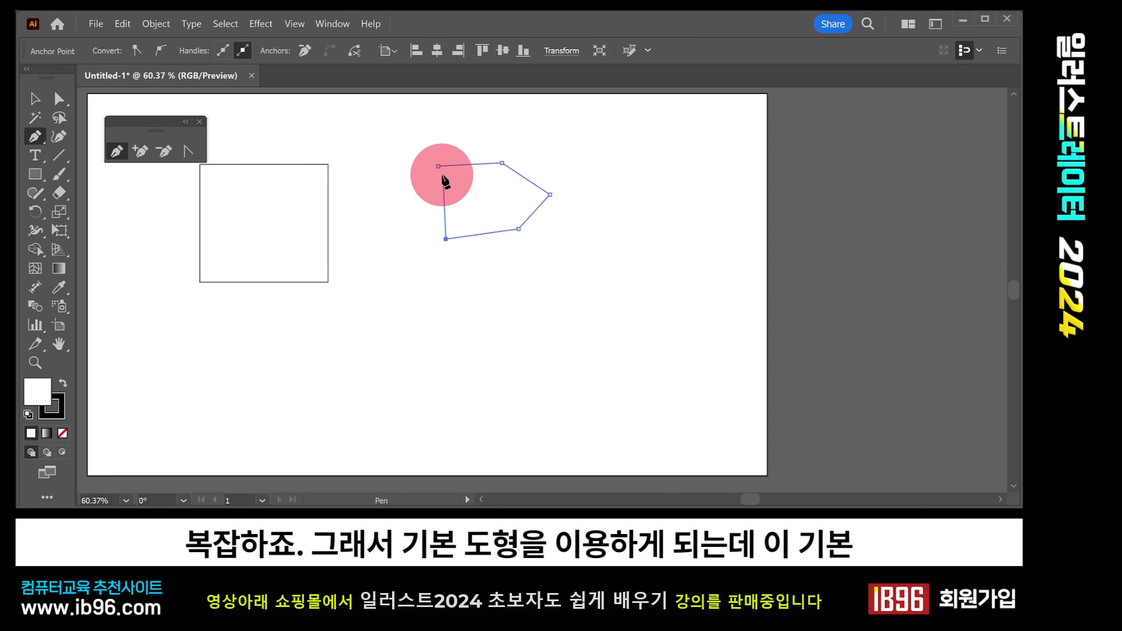
left_click(439, 166)
key("Delete")
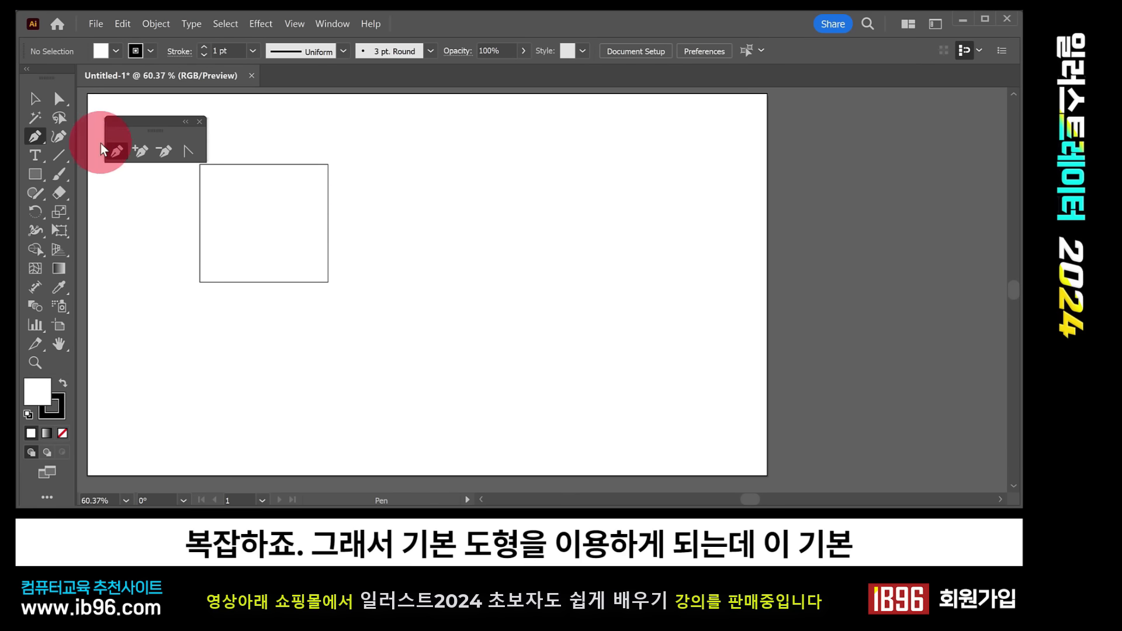
Step: Add an anchor point at the middle of the rectangle's right edge and move it outward to form a pointed tip
left_click(51, 99)
left_click(327, 222)
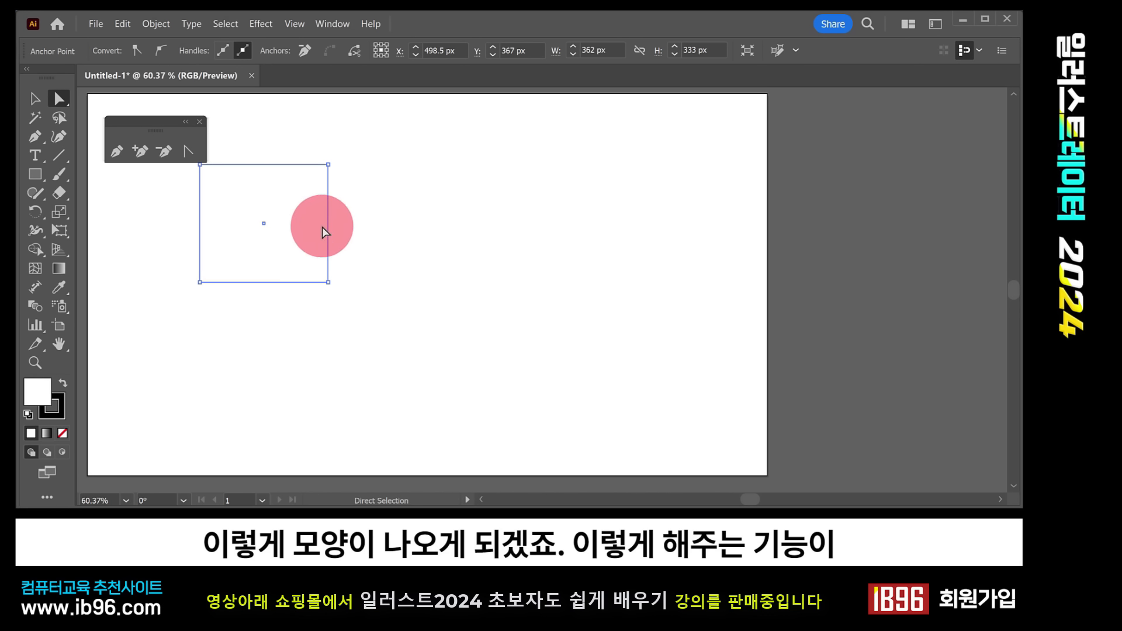
left_click(141, 150)
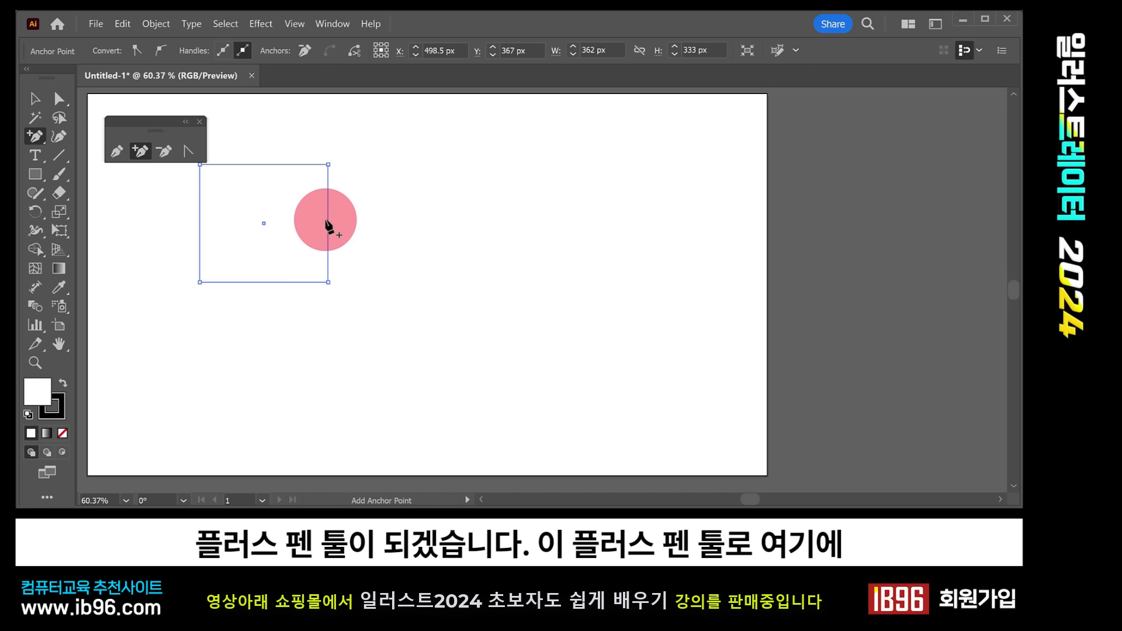
left_click(328, 221)
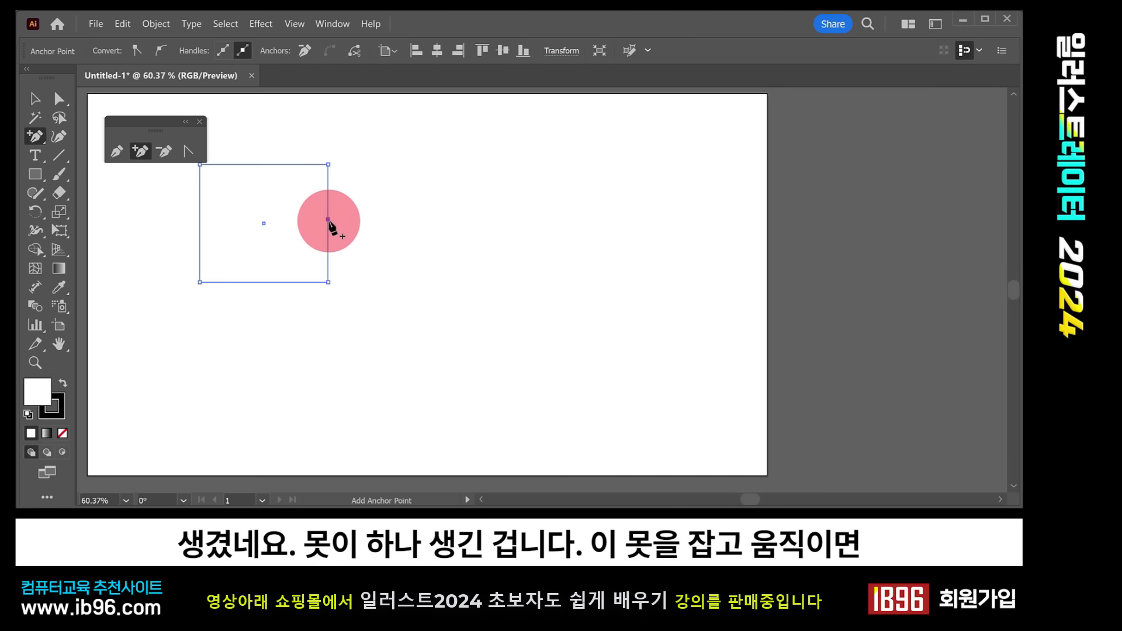
left_click(53, 99)
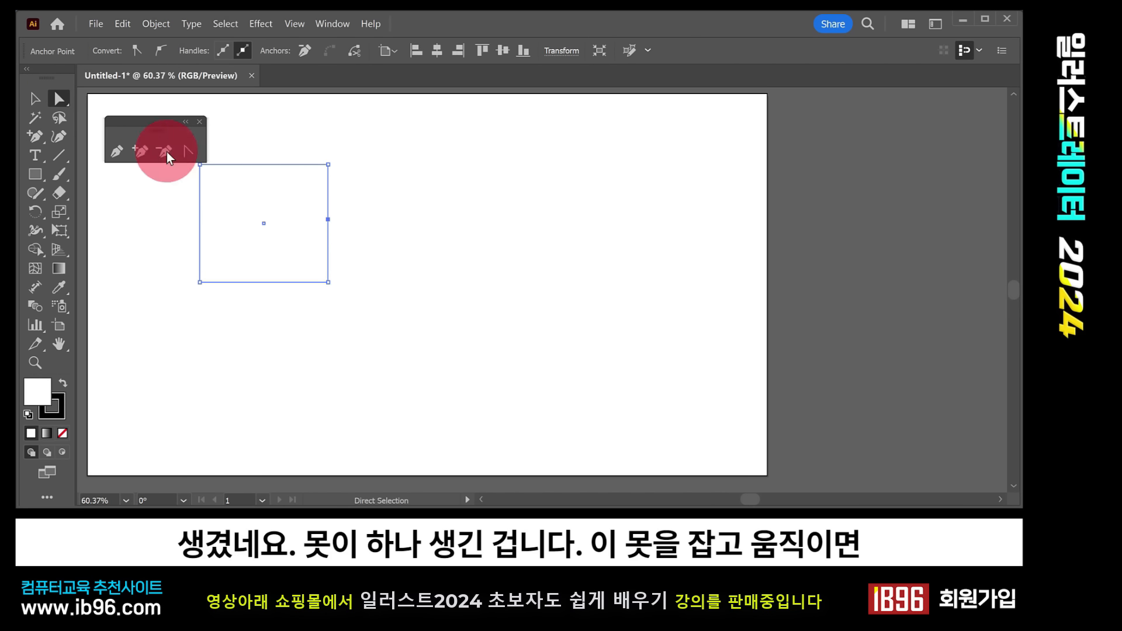
left_click_drag(328, 219, 409, 218)
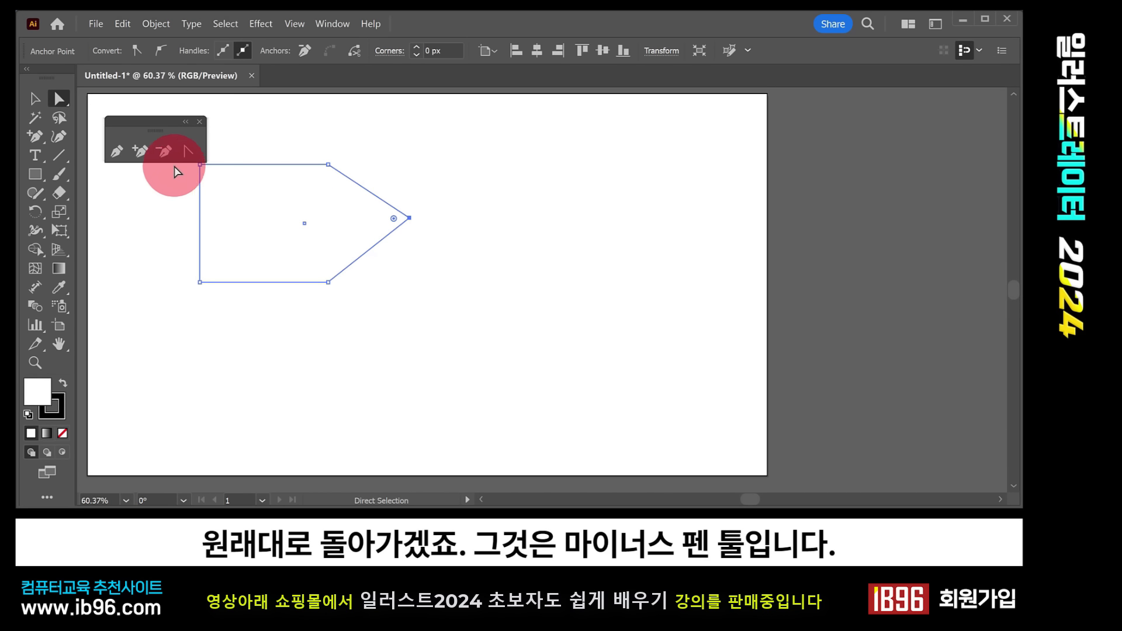
Step: Remove the tip with the Delete Anchor Point tool, and delete the directly selected upper-right corner point together with its two edges
left_click(163, 152)
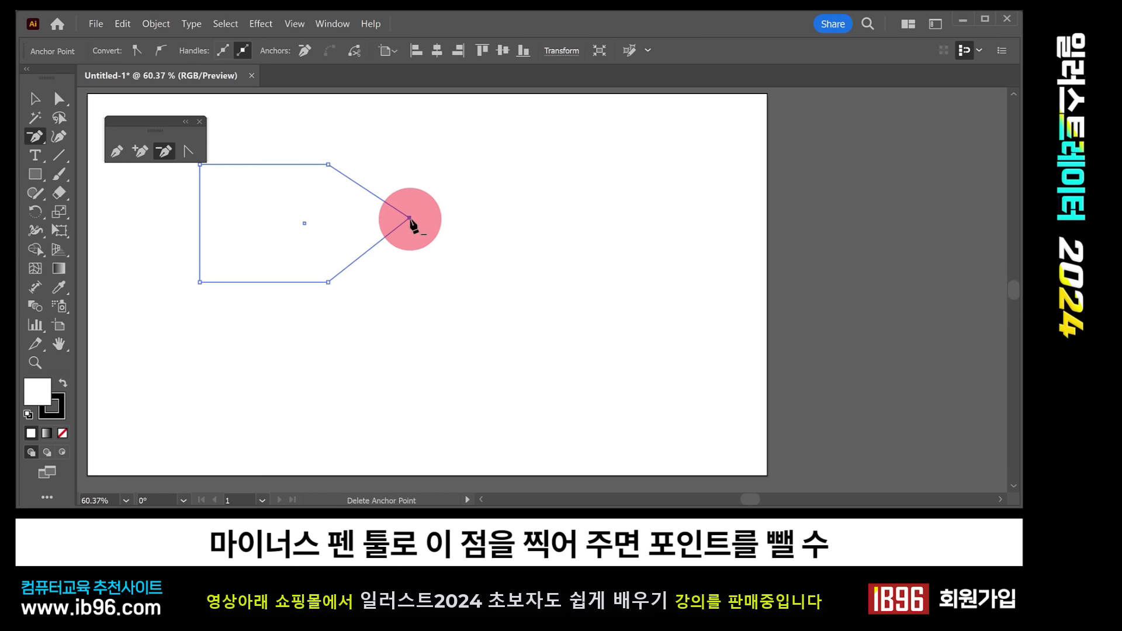
left_click(410, 218)
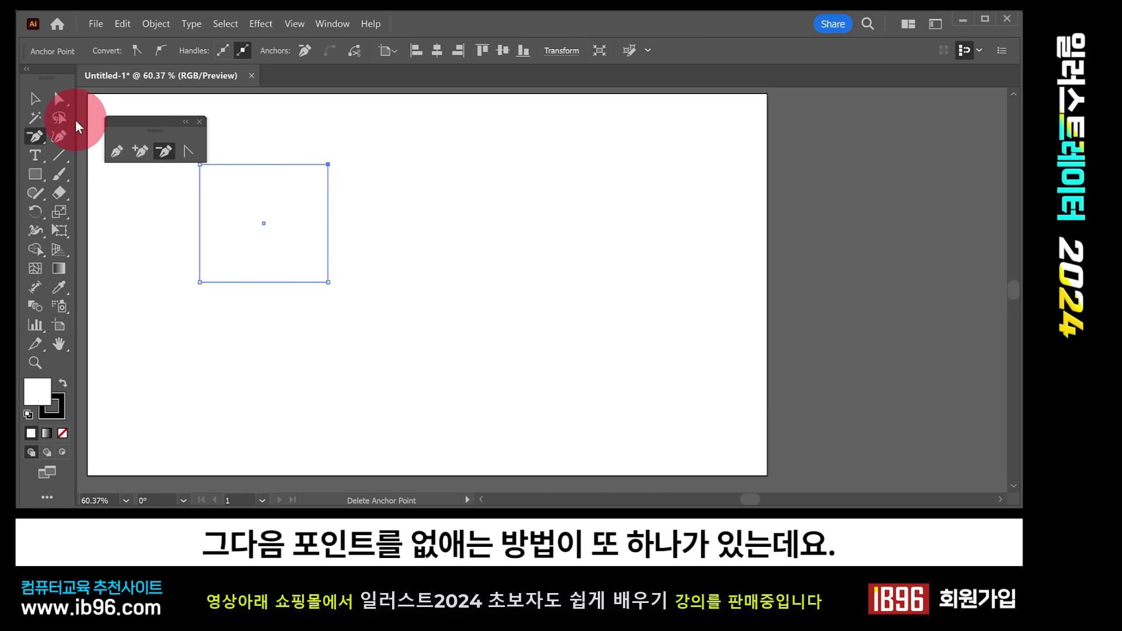
left_click(62, 101)
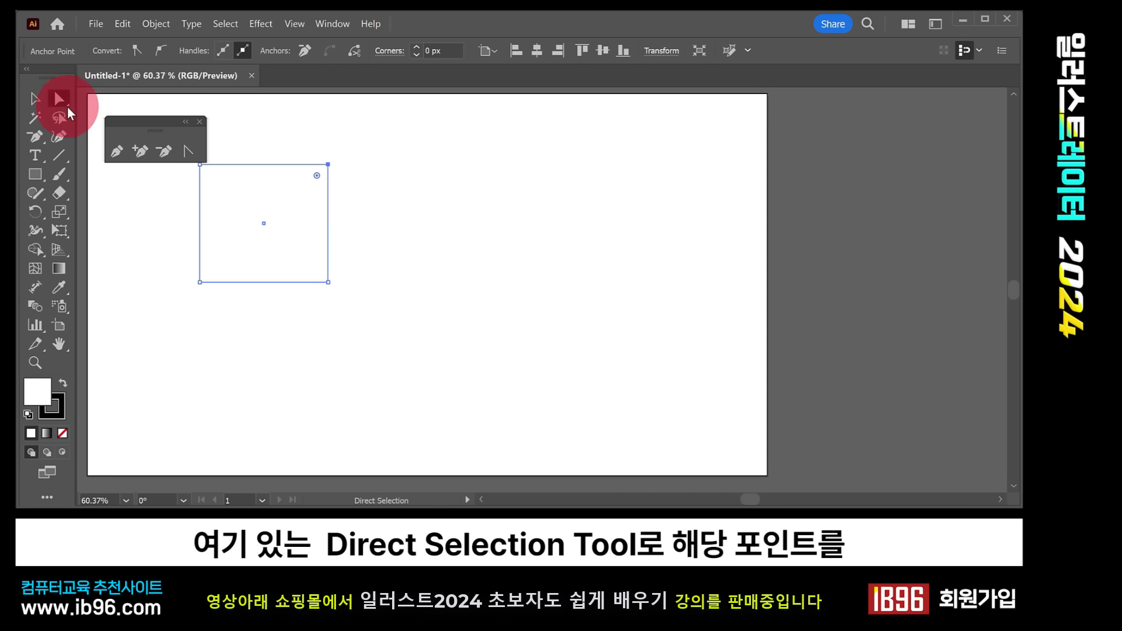
left_click(328, 165)
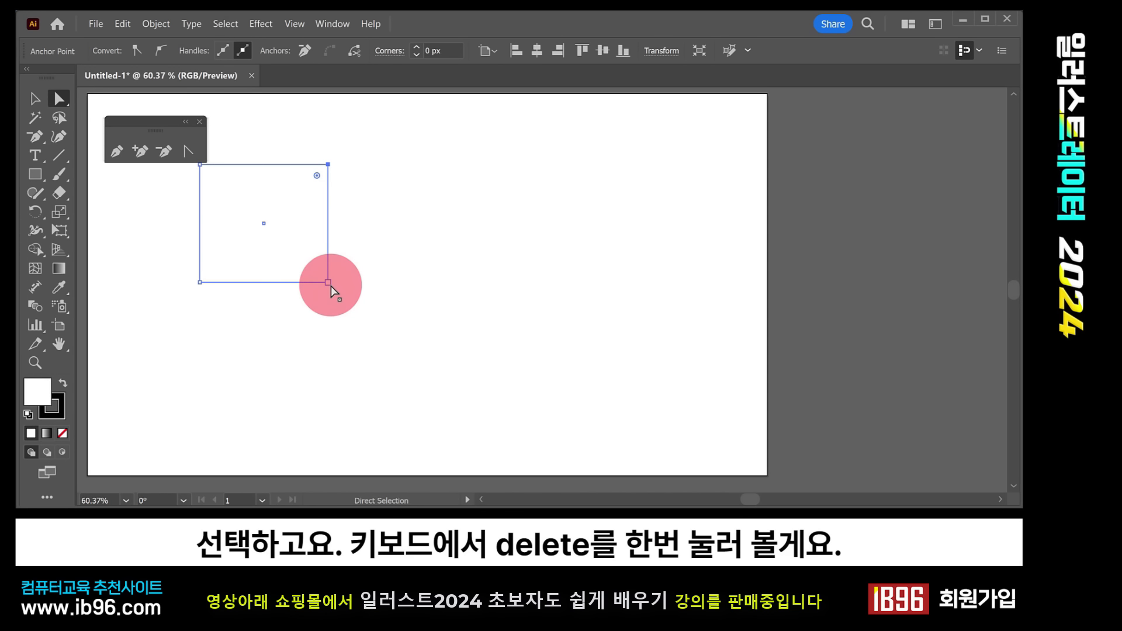
key("Delete")
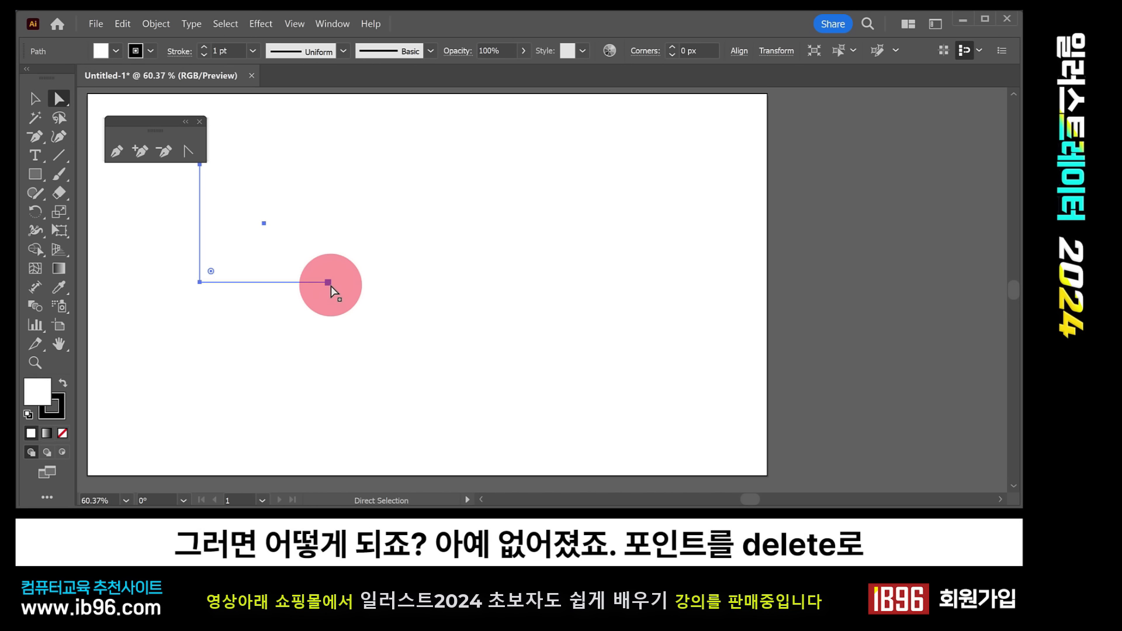
Step: Close the open path with the Pen tool, continuing from its upper-left endpoint through a new upper-right corner to the lower-right endpoint
left_click_drag(144, 125, 139, 120)
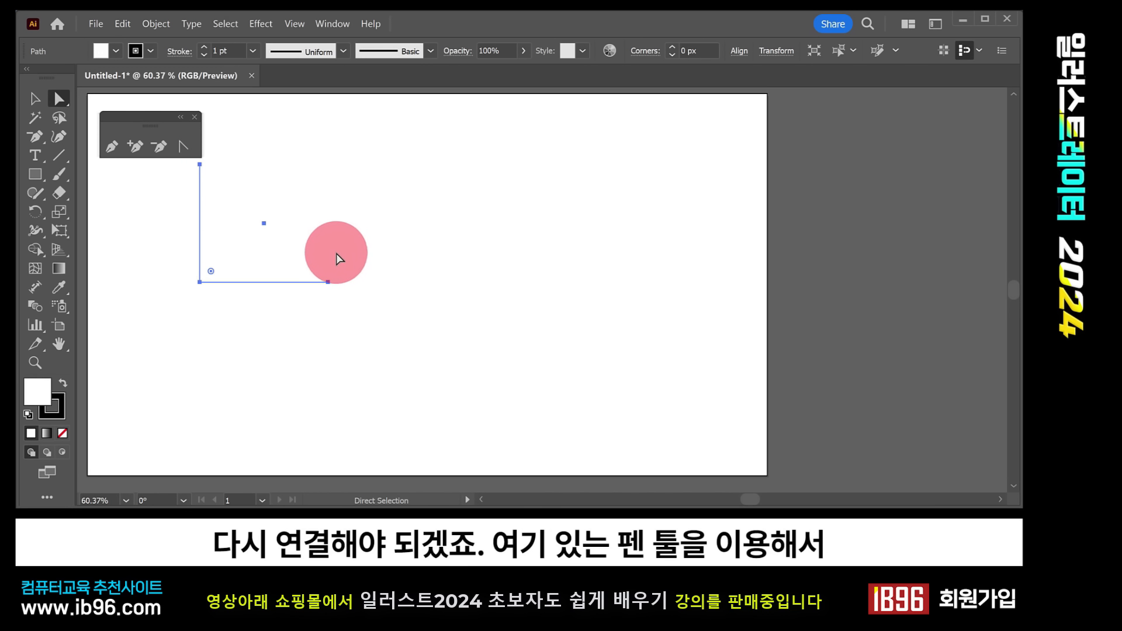
left_click(113, 147)
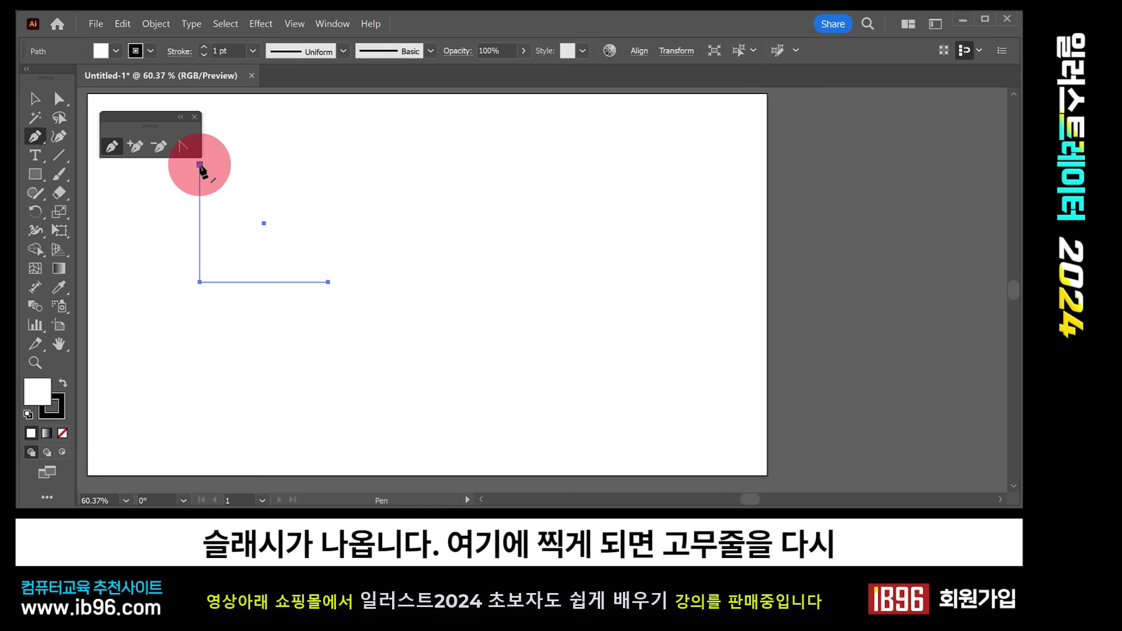
left_click(200, 164)
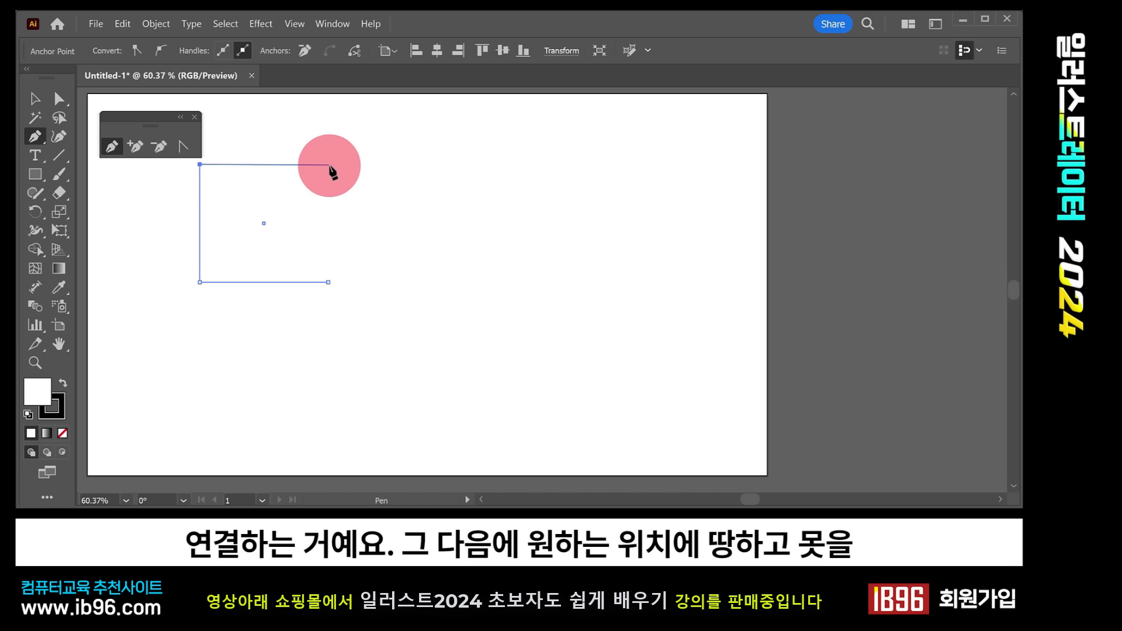
left_click(330, 167)
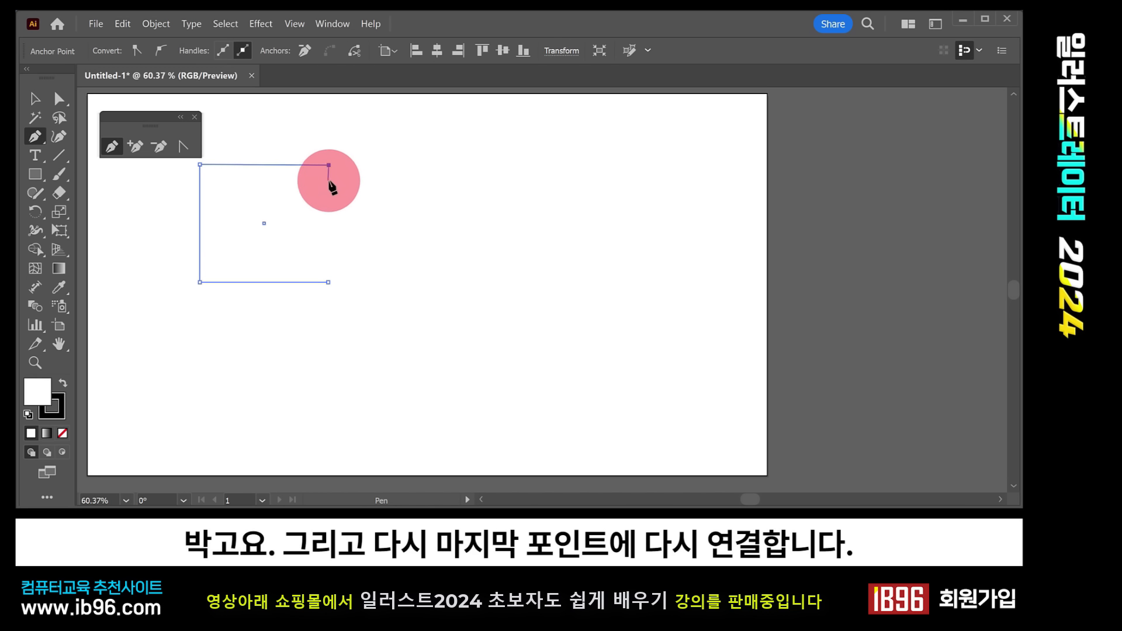
left_click(328, 282)
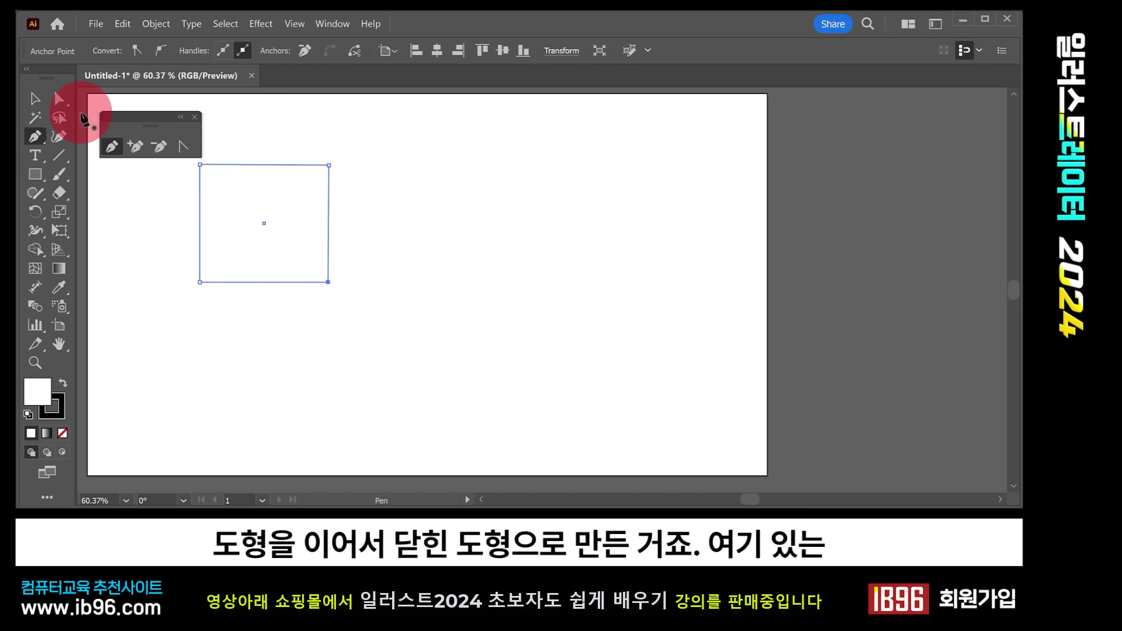
Step: Shift the square slightly down and left, and slope its upper side by adding a Pen point mid-right and removing the upper-right corner point
left_click(36, 98)
left_click_drag(229, 165, 207, 191)
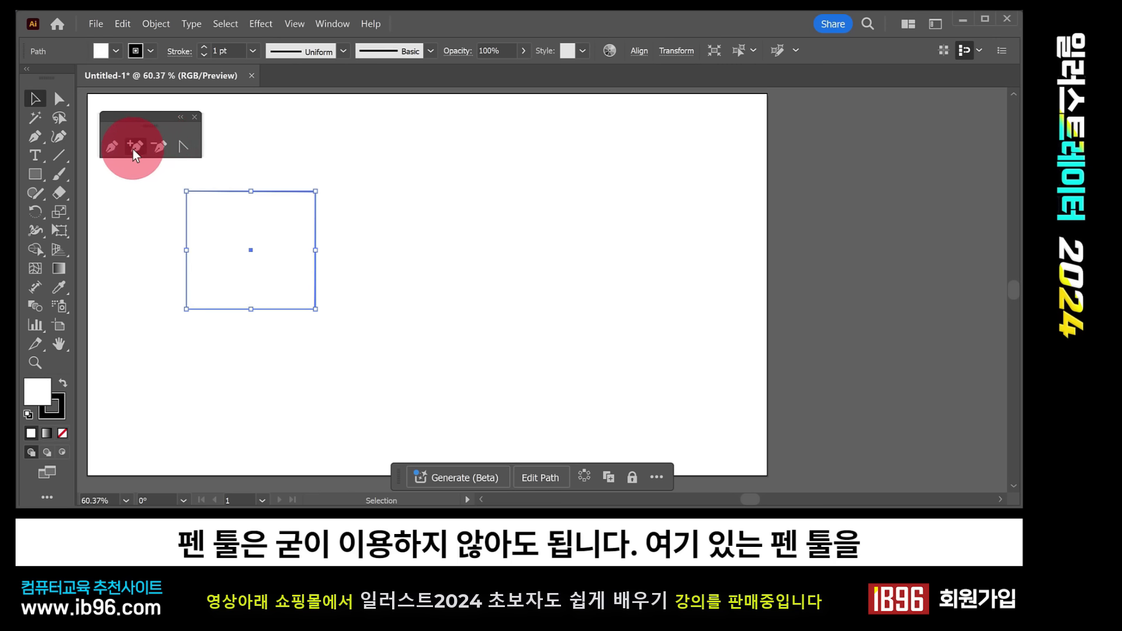
left_click(107, 148)
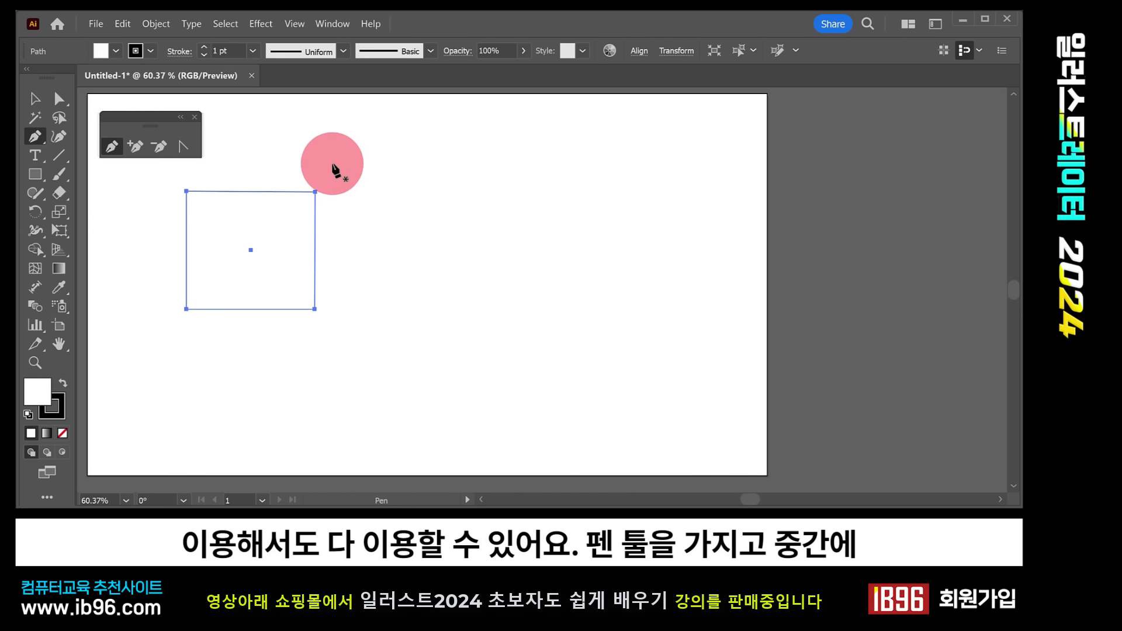
left_click(315, 247)
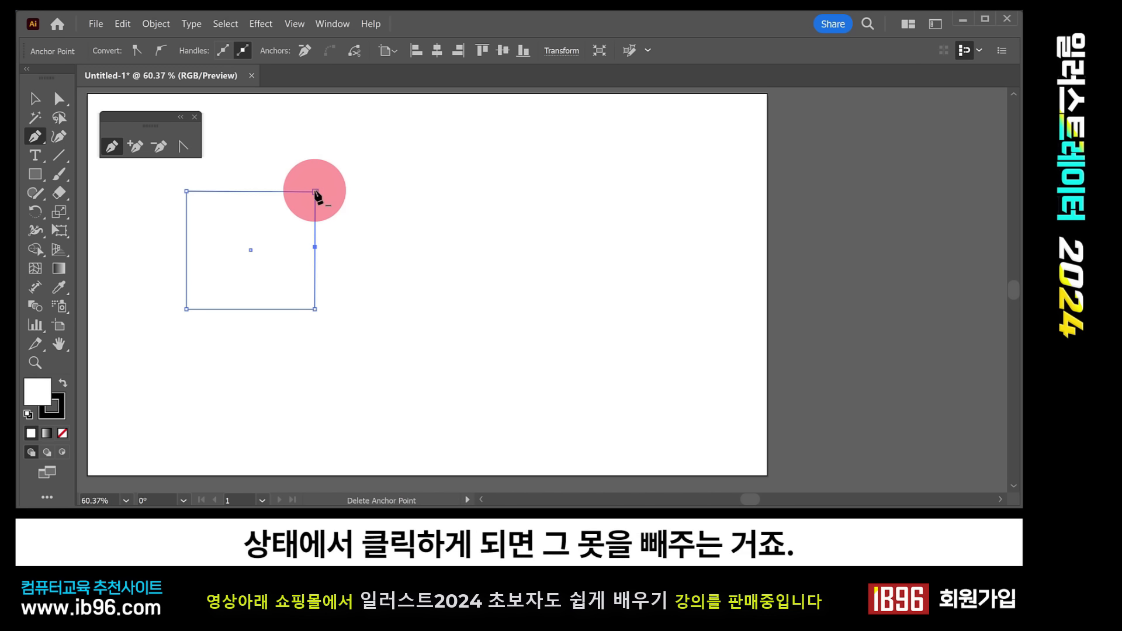
left_click(315, 193)
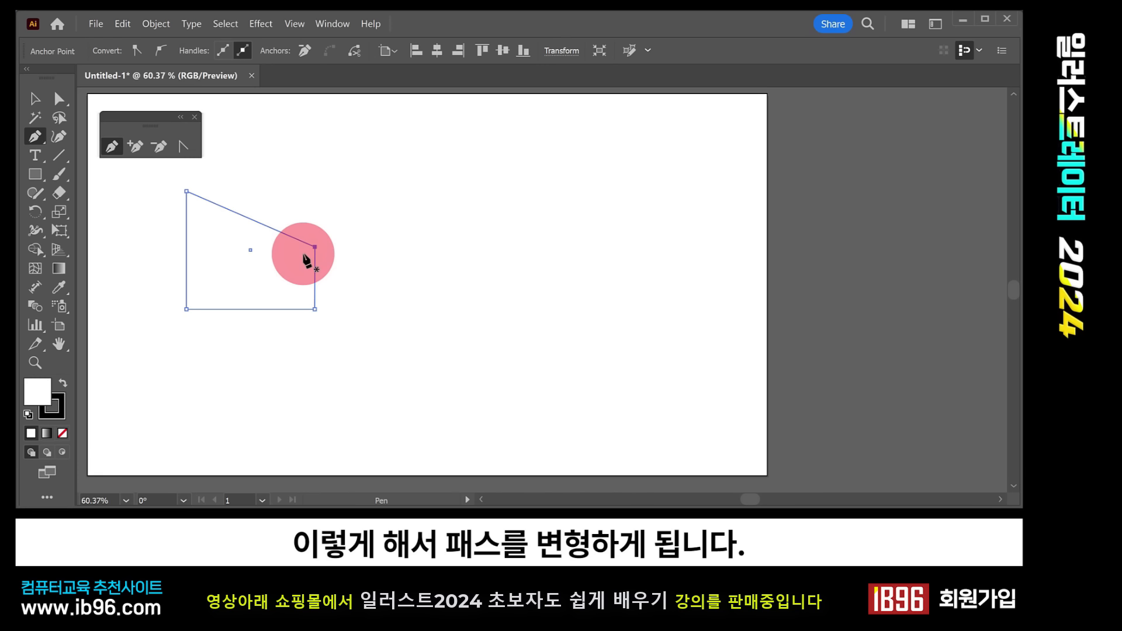
Step: Delete the remaining four-sided shape from the artboard and show the rulers
key("Delete")
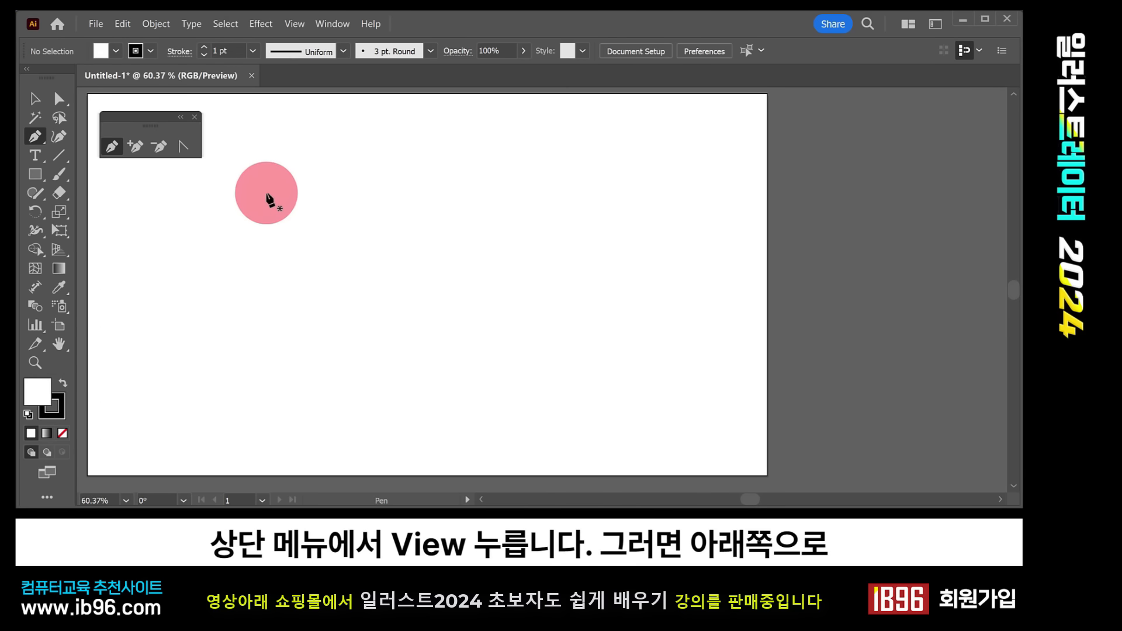
left_click(286, 22)
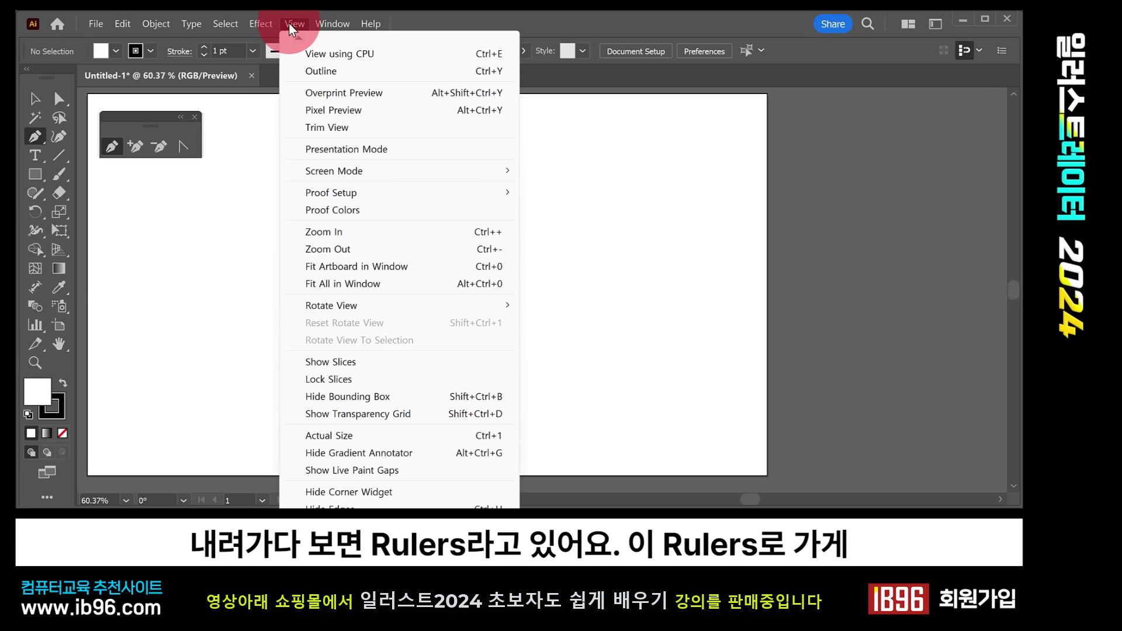
scroll(339, 246, "down", 5)
mouse_move(328, 379)
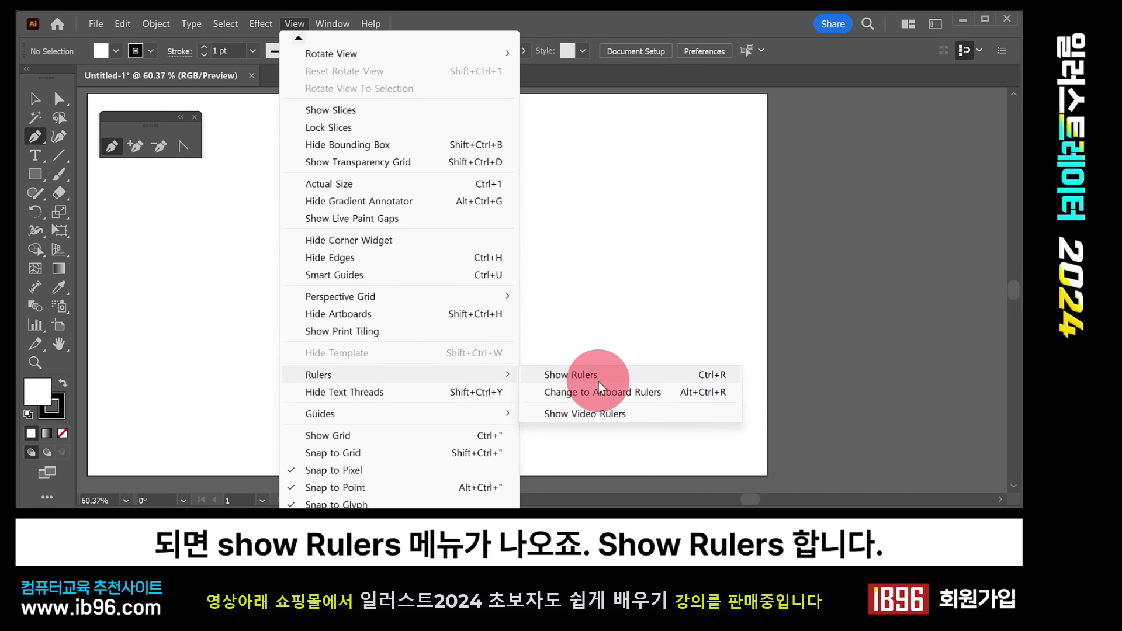
left_click(599, 380)
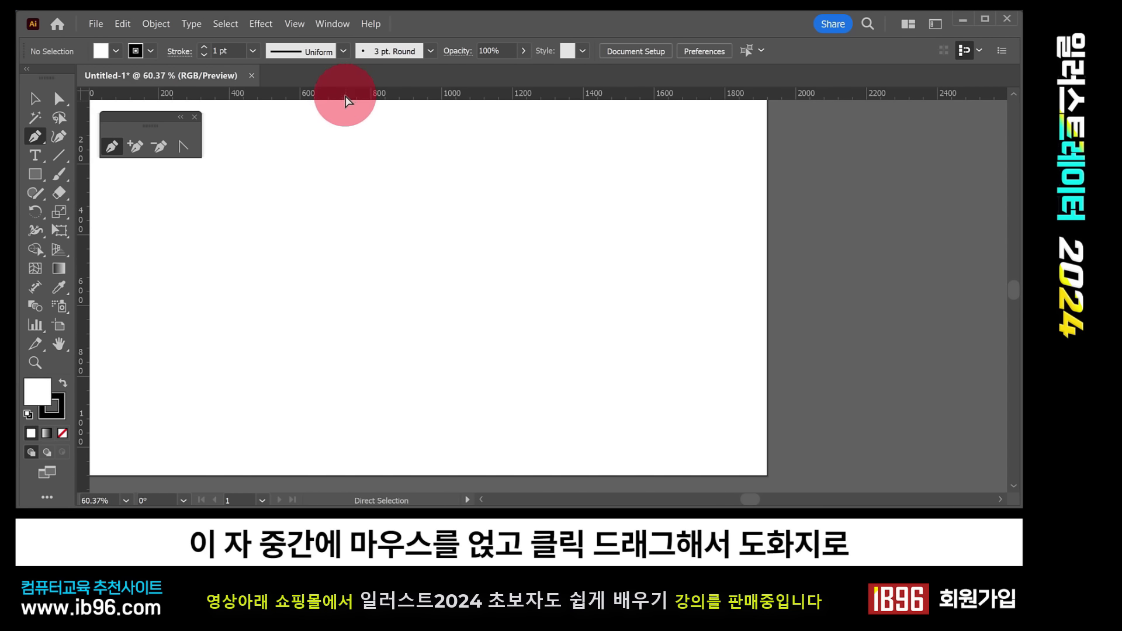
Step: Place a horizontal guide at about 285 px and a vertical guide at about 860 px on the artboard
left_click_drag(345, 99, 341, 201)
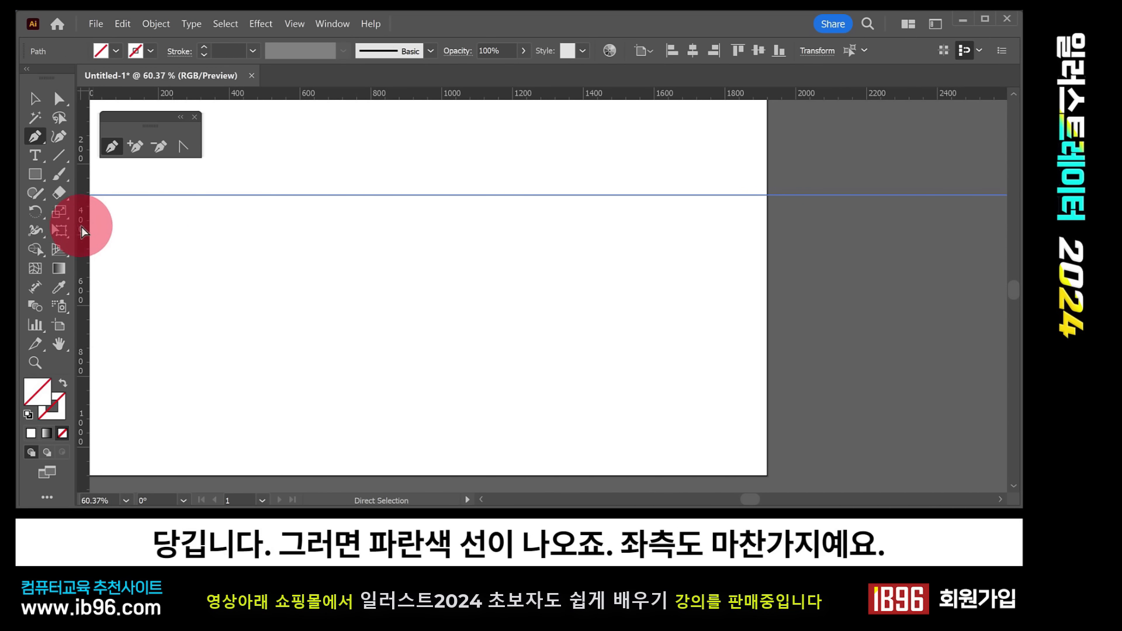
left_click_drag(81, 227, 392, 241)
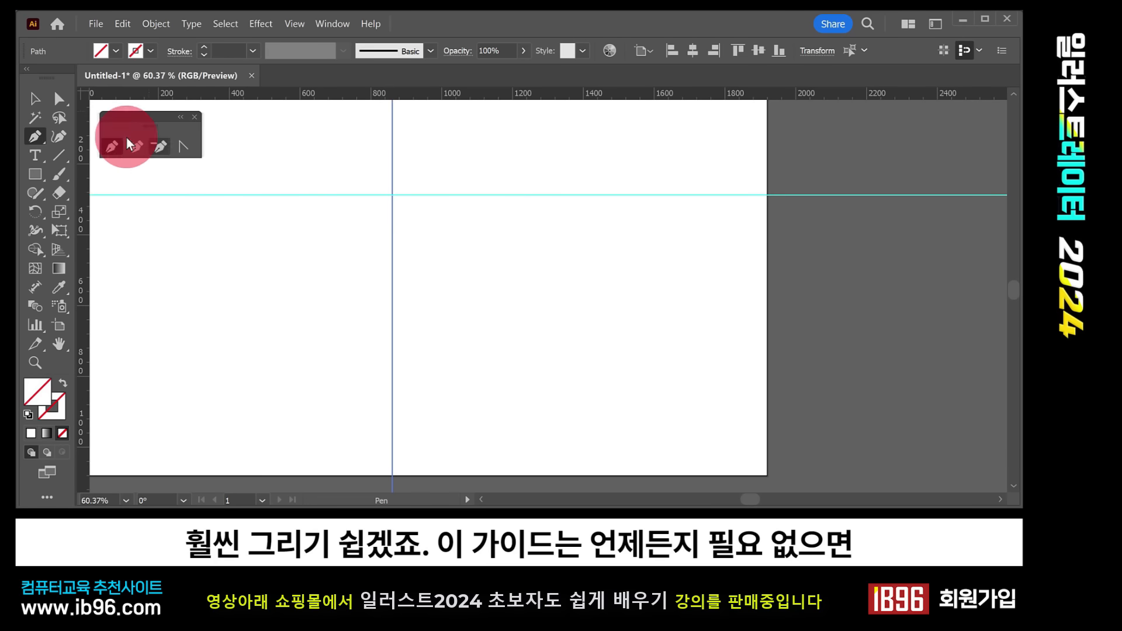
Step: Delete the vertical guide from the artboard, keeping the horizontal guide
left_click(36, 98)
left_click(345, 222)
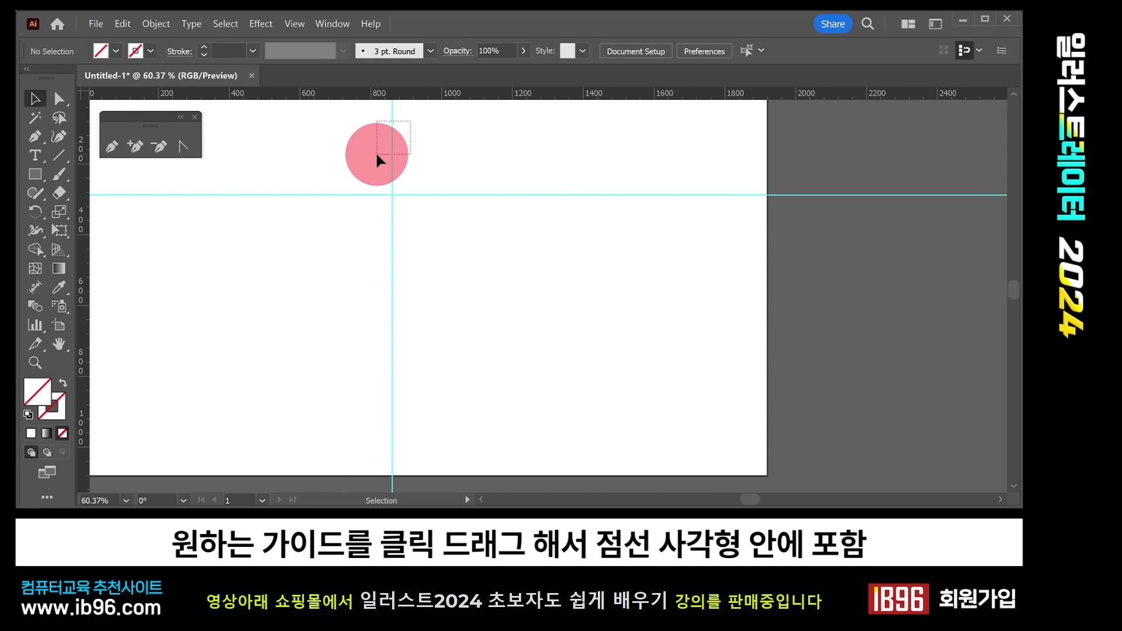
left_click_drag(377, 155, 378, 155)
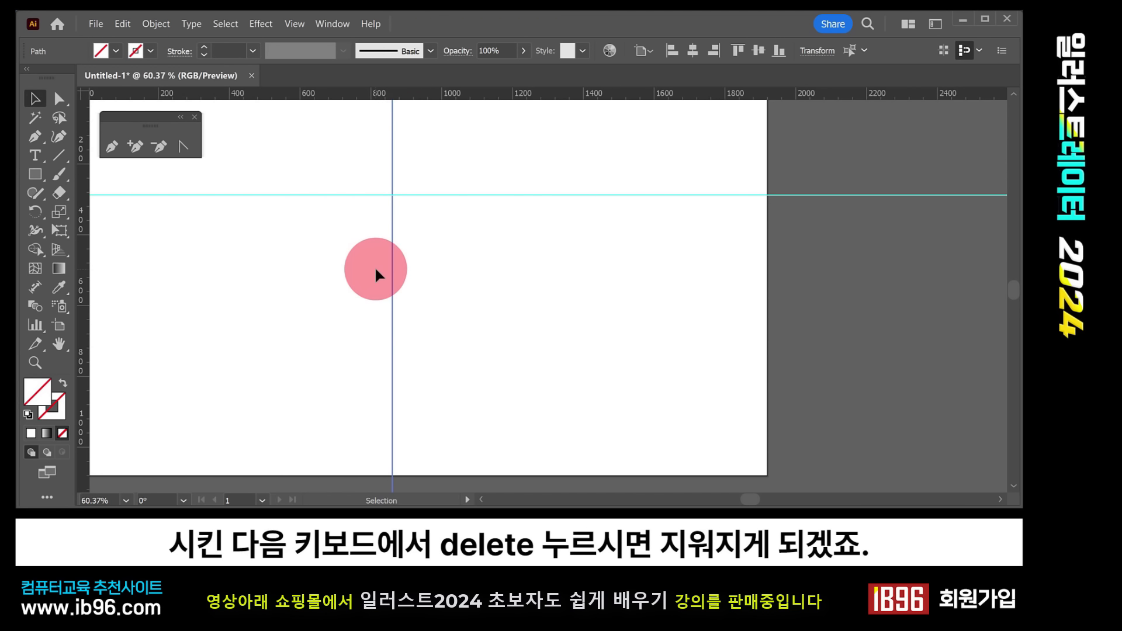
key("Delete")
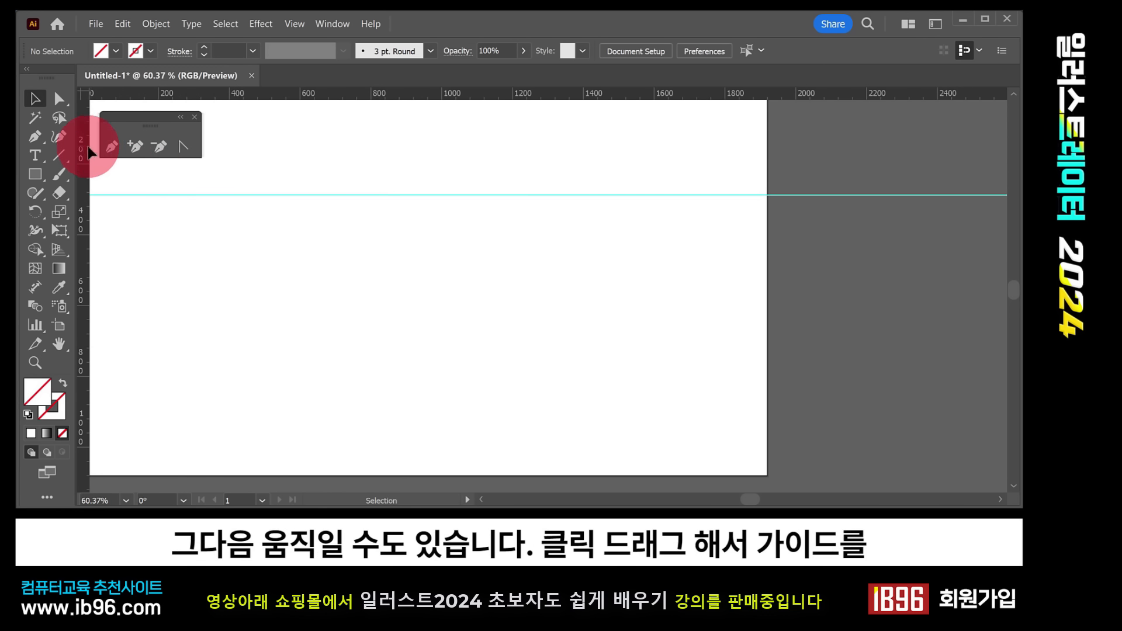
Step: Place a new vertical guide at about 770 px and shift it slightly left on its own
left_click_drag(83, 145, 362, 257)
left_click(402, 324)
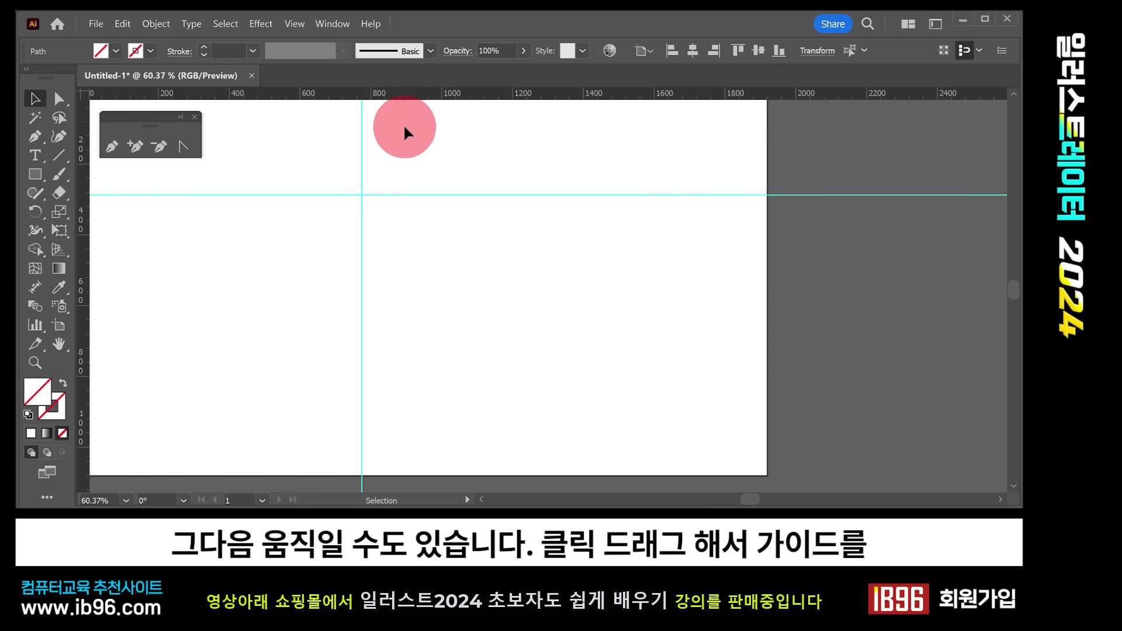
left_click_drag(411, 119, 348, 160)
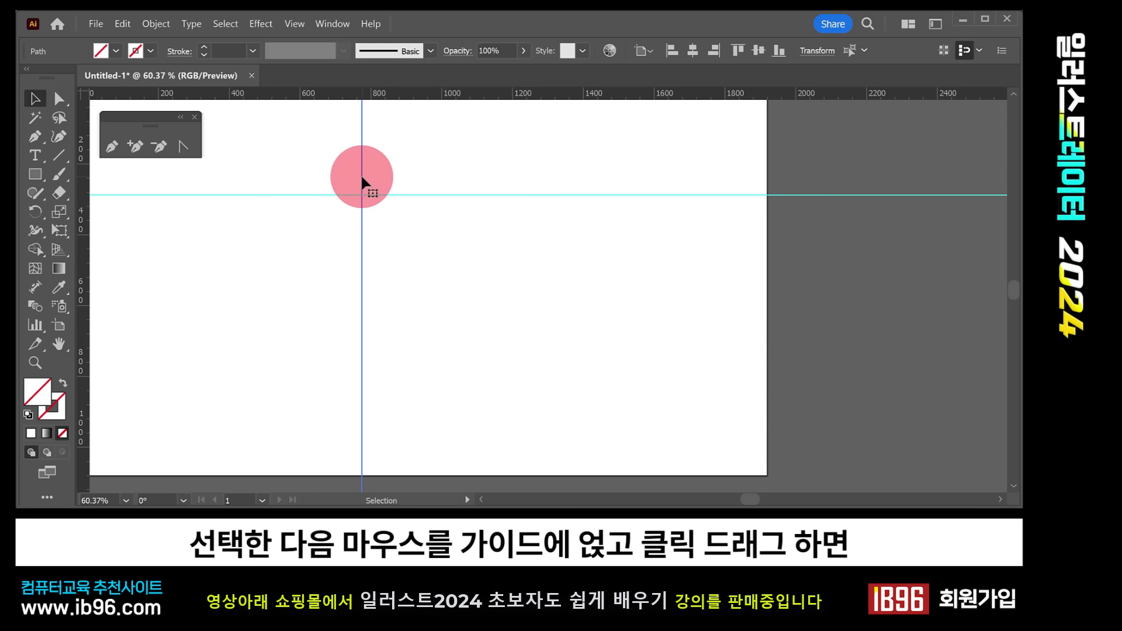
left_click_drag(362, 176, 339, 187)
Step: Move both guides together so they cross at about 730 px horizontally and 335 px vertically, and deselect them
left_click_drag(269, 139, 406, 257)
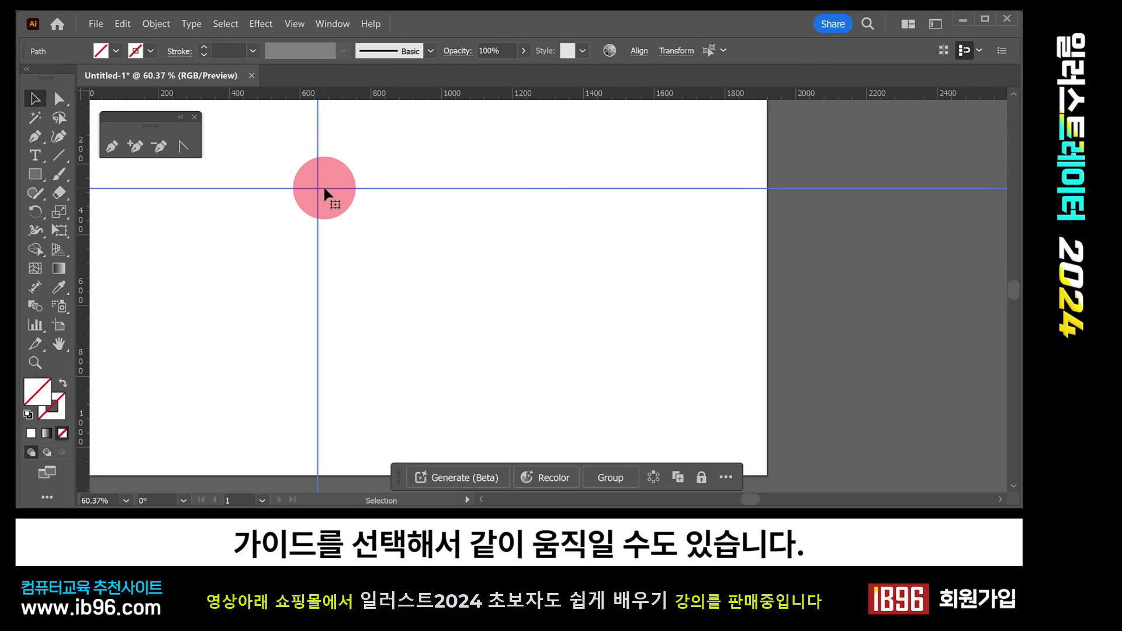
left_click_drag(324, 189, 351, 210)
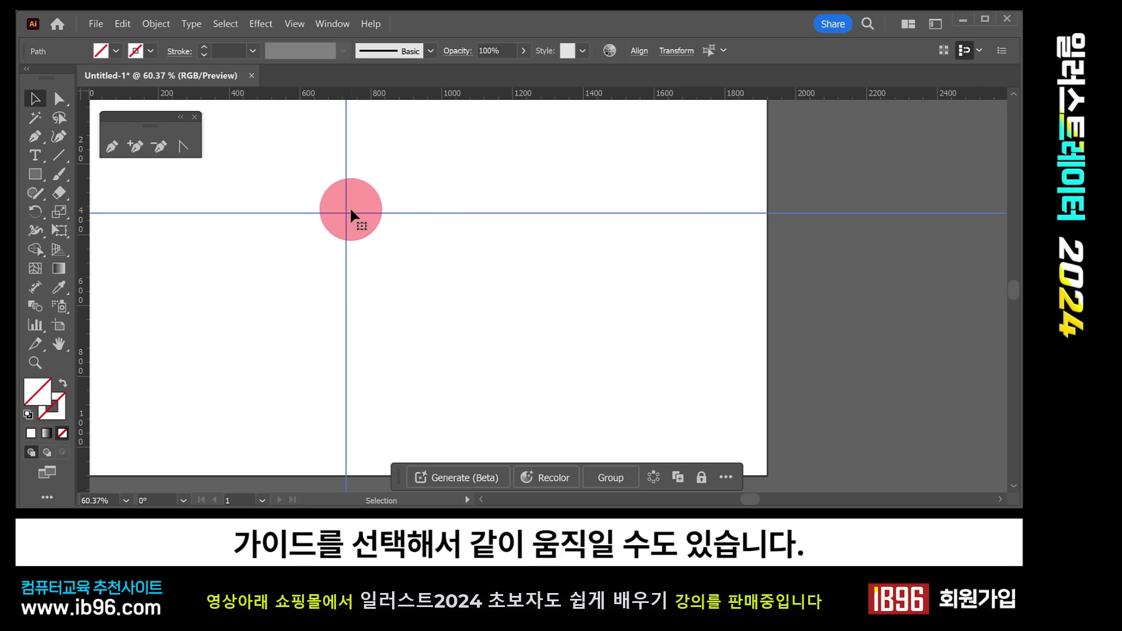
left_click(365, 259)
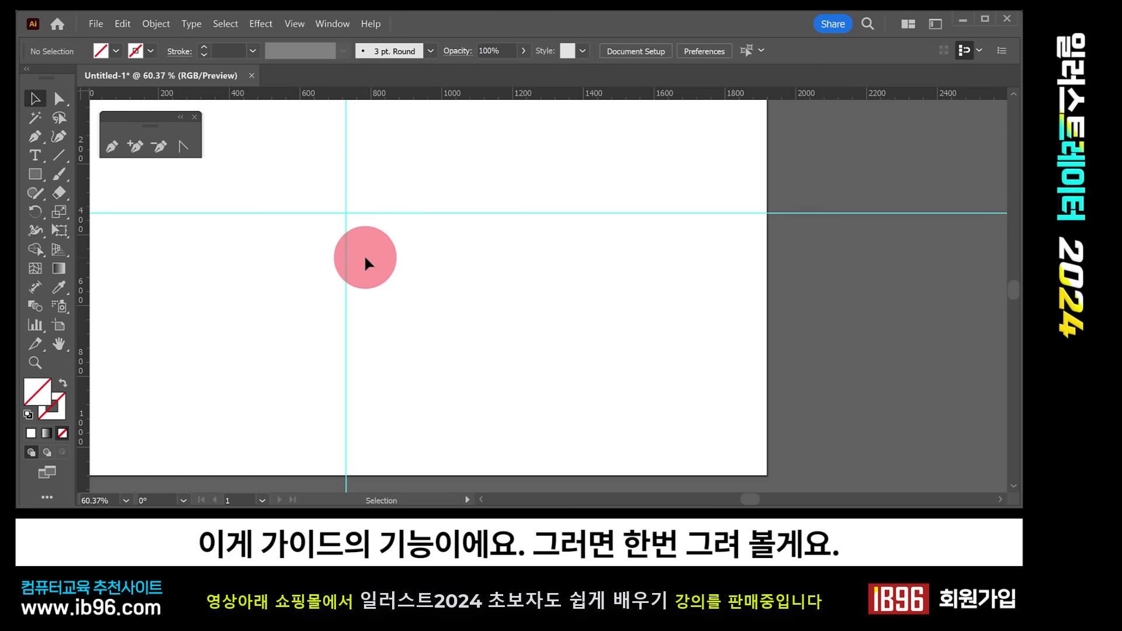
Step: Draw a closed heart with the Pen tool, its top notch on the guide crossing and its lower tip on the vertical guide
left_click(111, 147)
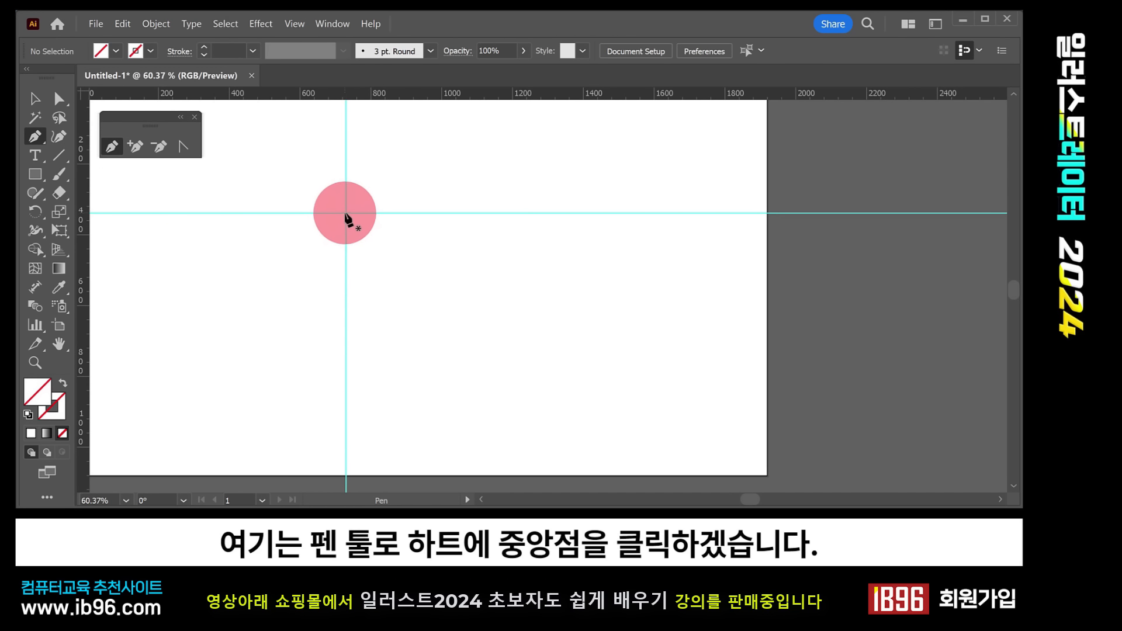
left_click(346, 214)
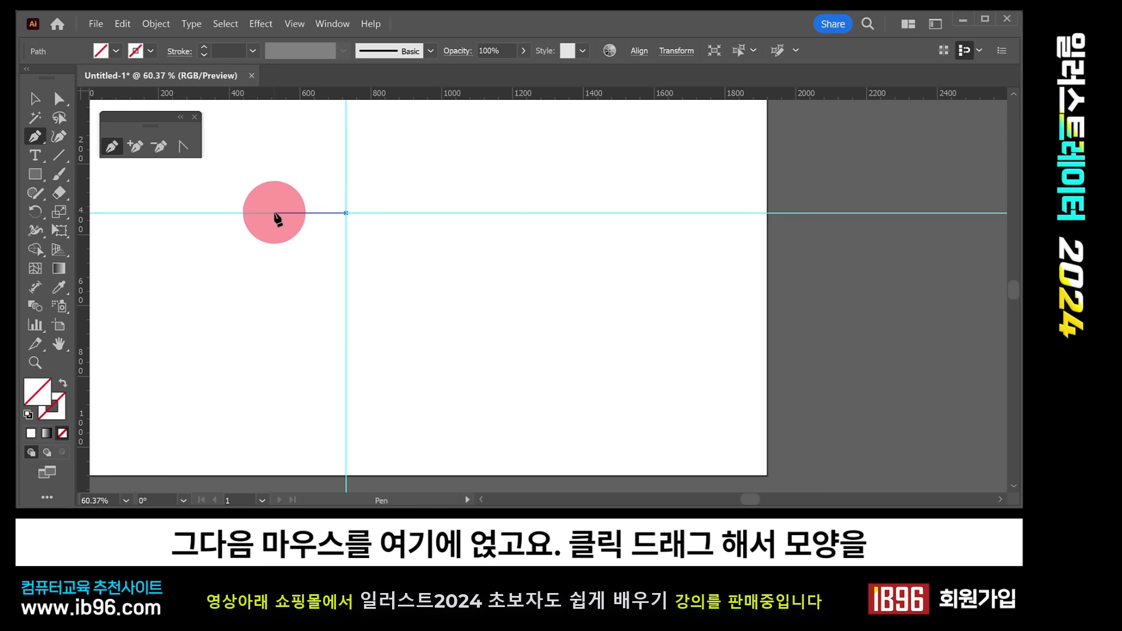
left_click_drag(274, 212, 246, 252)
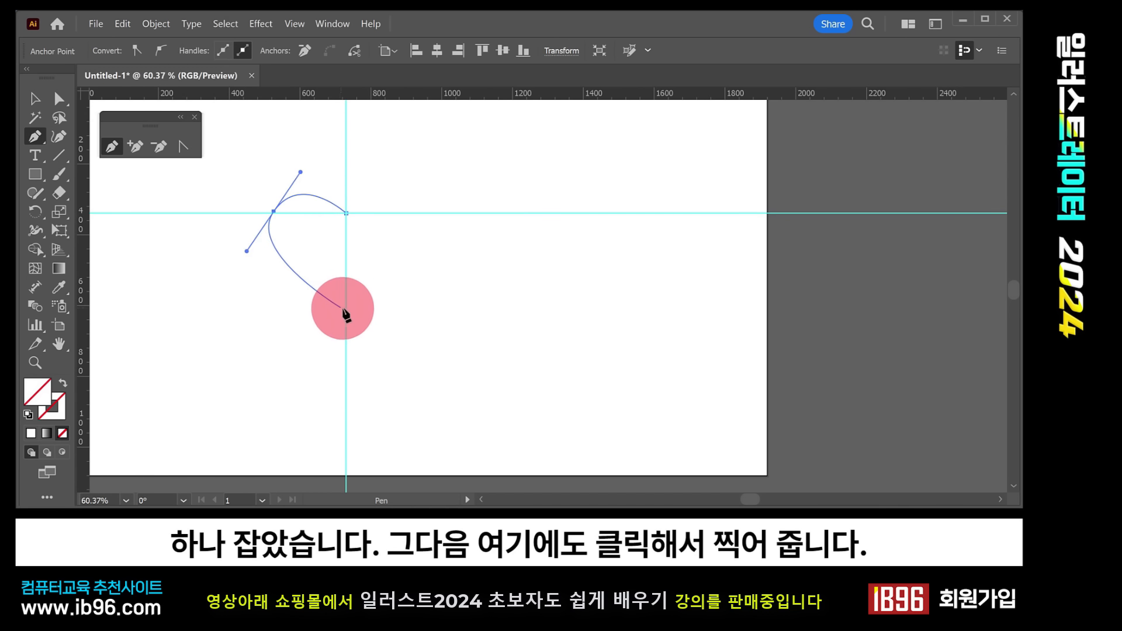
left_click_drag(346, 310, 345, 311)
left_click(345, 310)
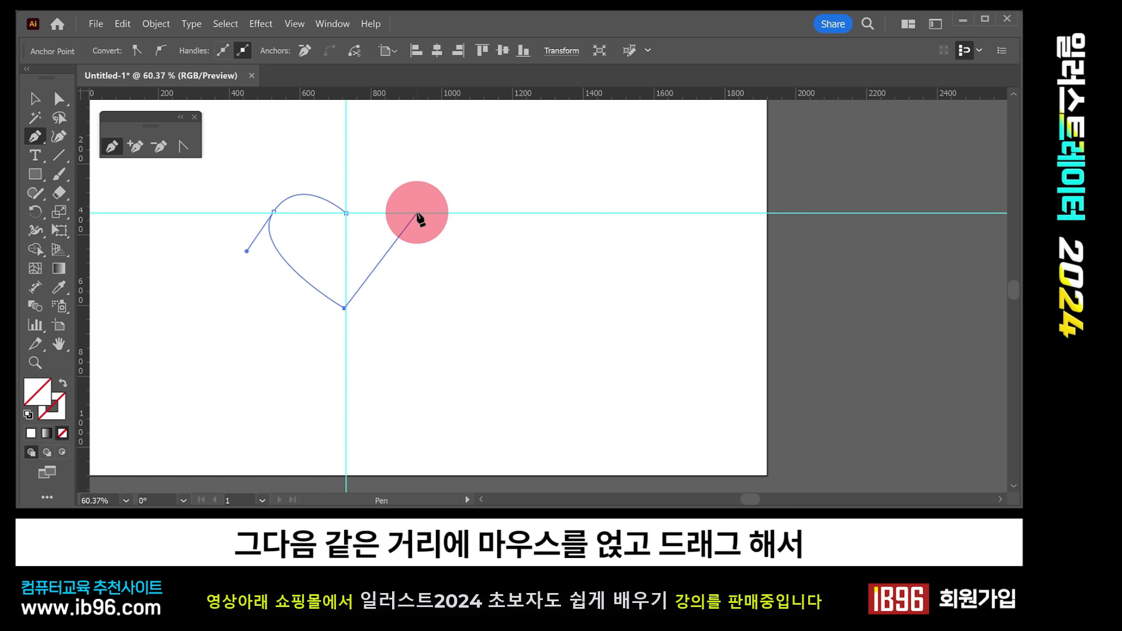
left_click_drag(417, 214, 378, 179)
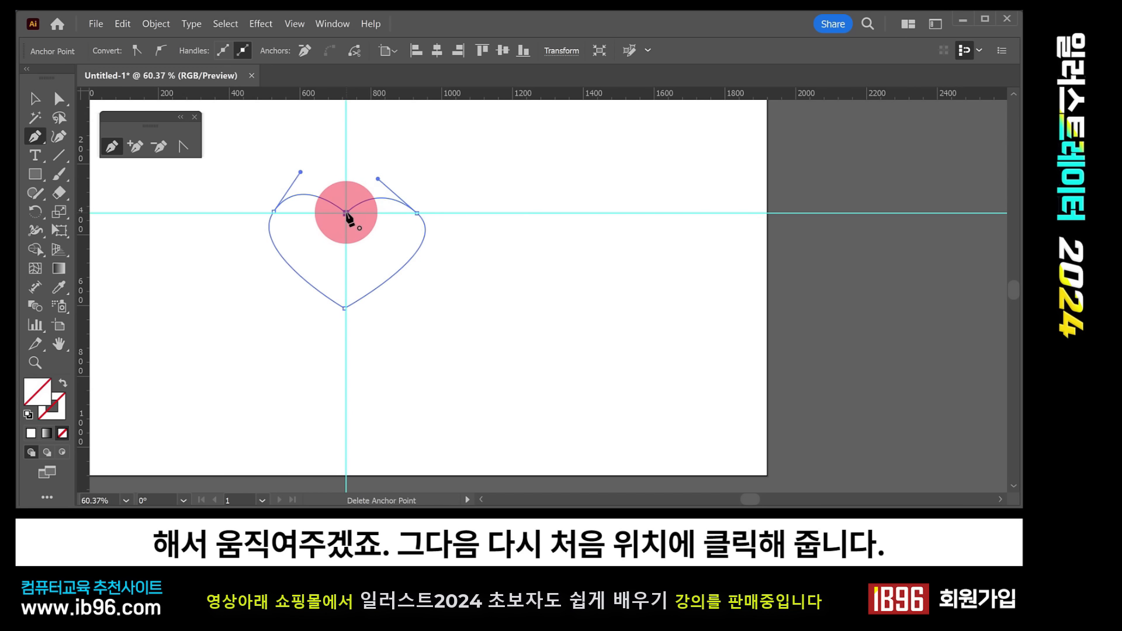
left_click(345, 214)
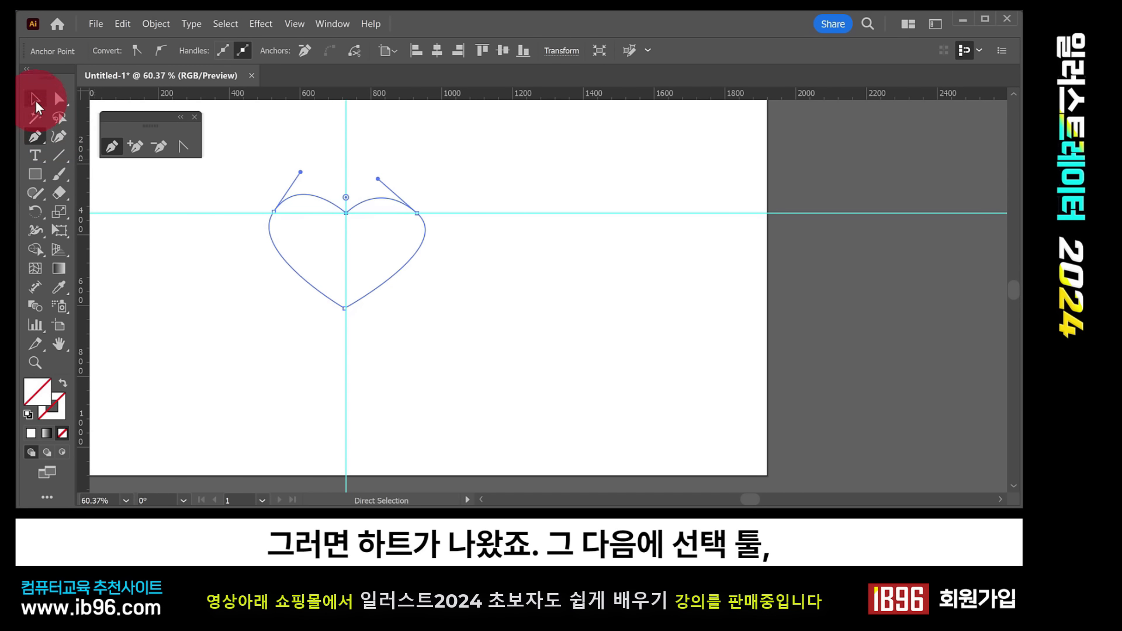
Step: Deselect the heart and select the uncoloured path again with a marquee across its left half
left_click(36, 103)
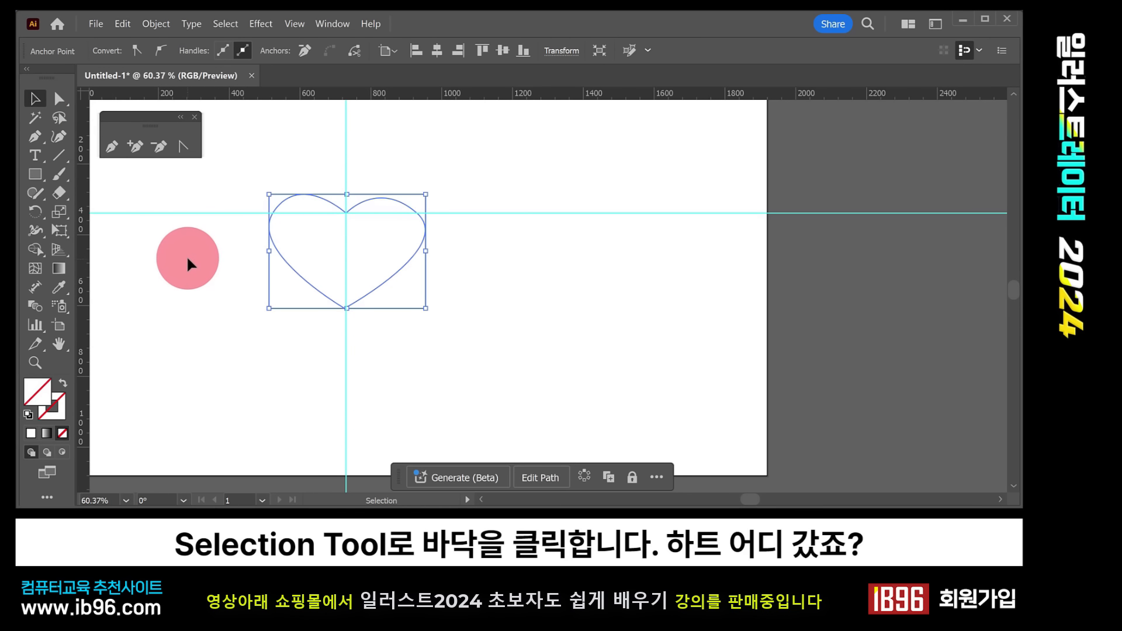
left_click(189, 258)
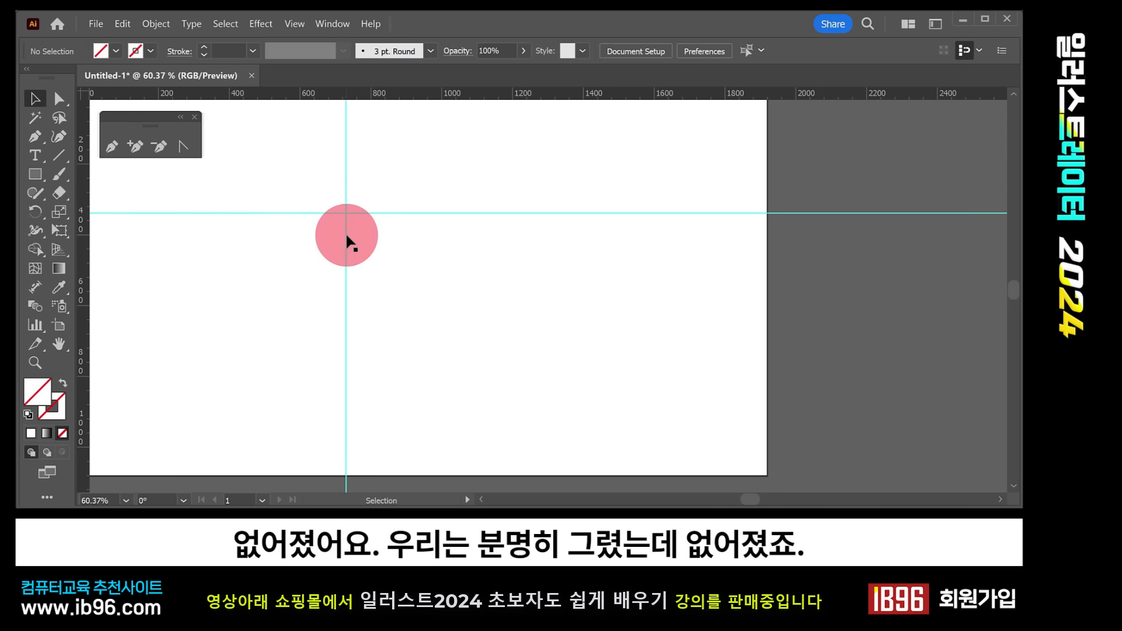
left_click_drag(185, 225, 332, 264)
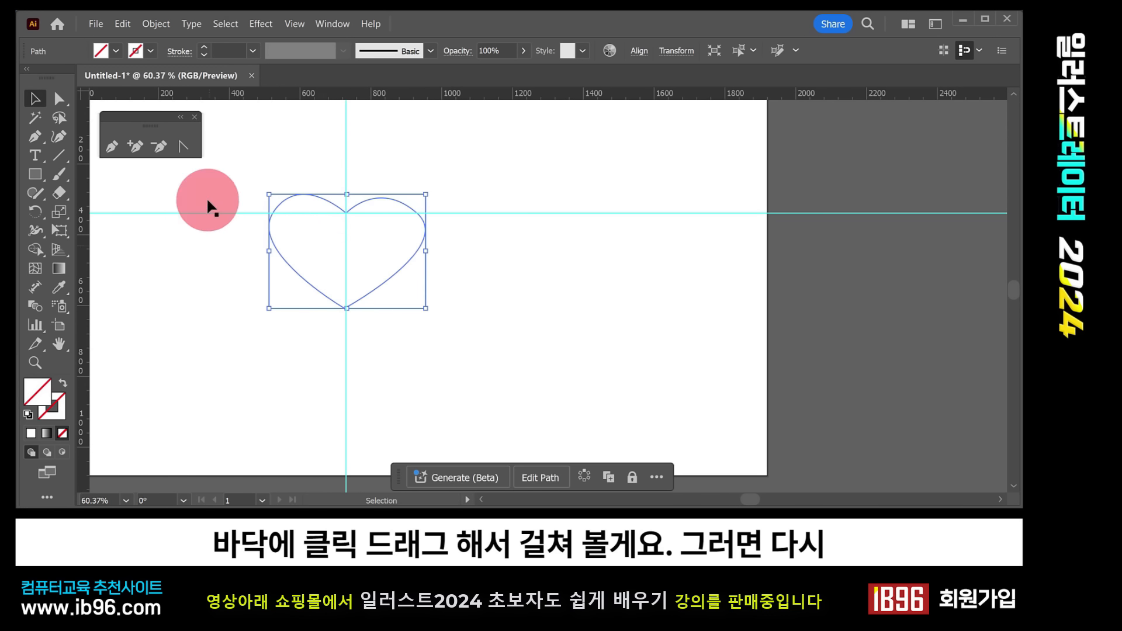
Step: Apply the default white fill and black 1 pt stroke to the heart, and deselect it
left_click(233, 243)
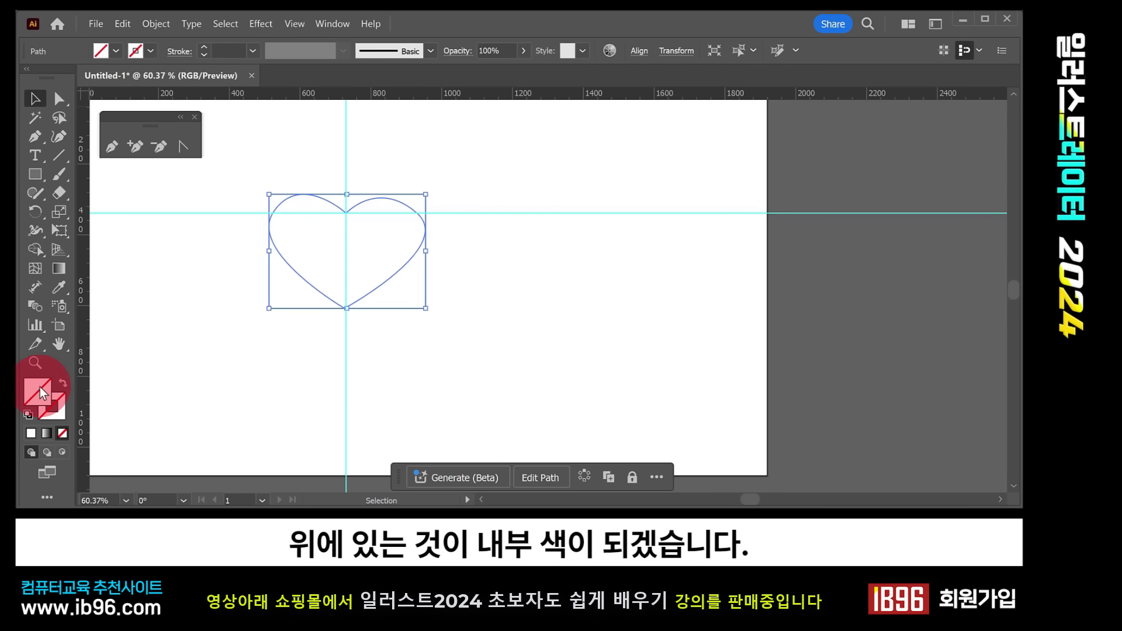
left_click(62, 413)
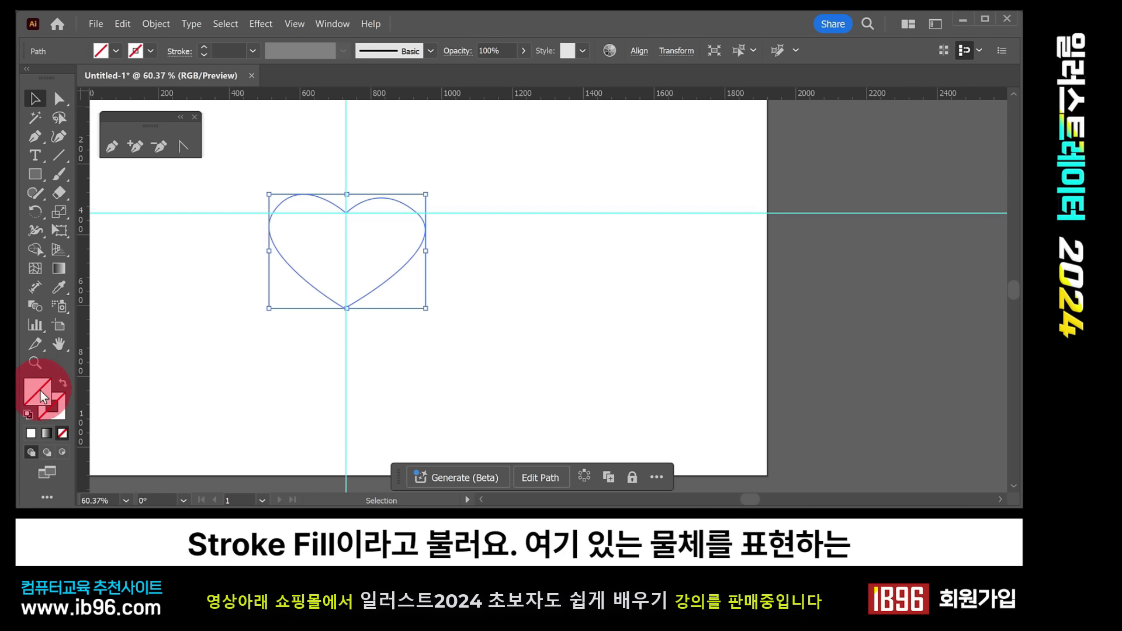
left_click(336, 310)
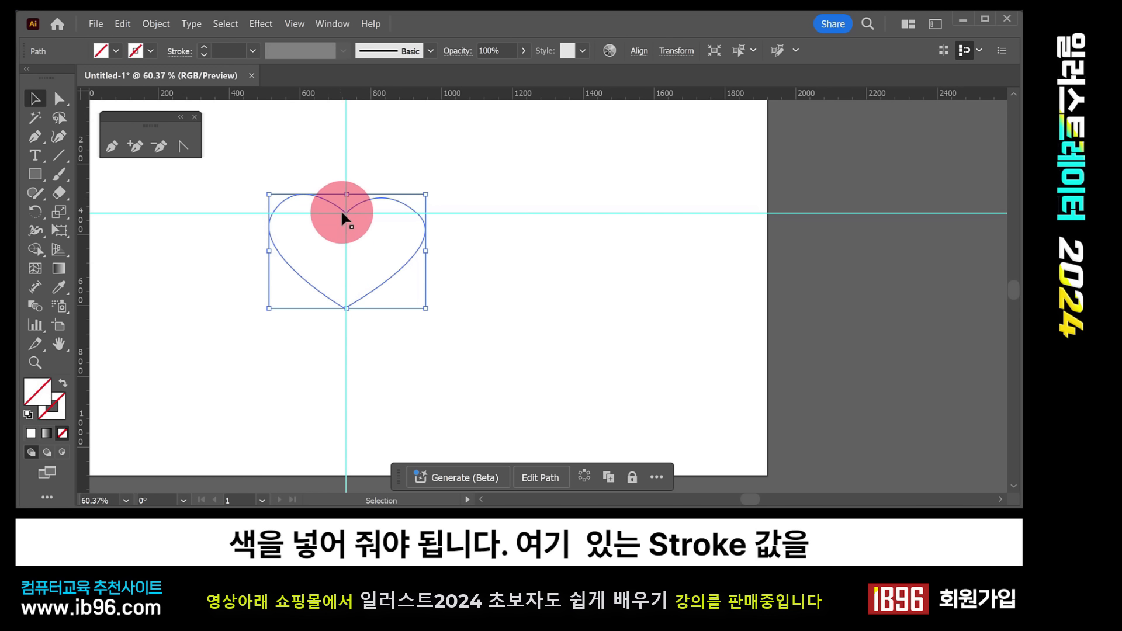
left_click(68, 404)
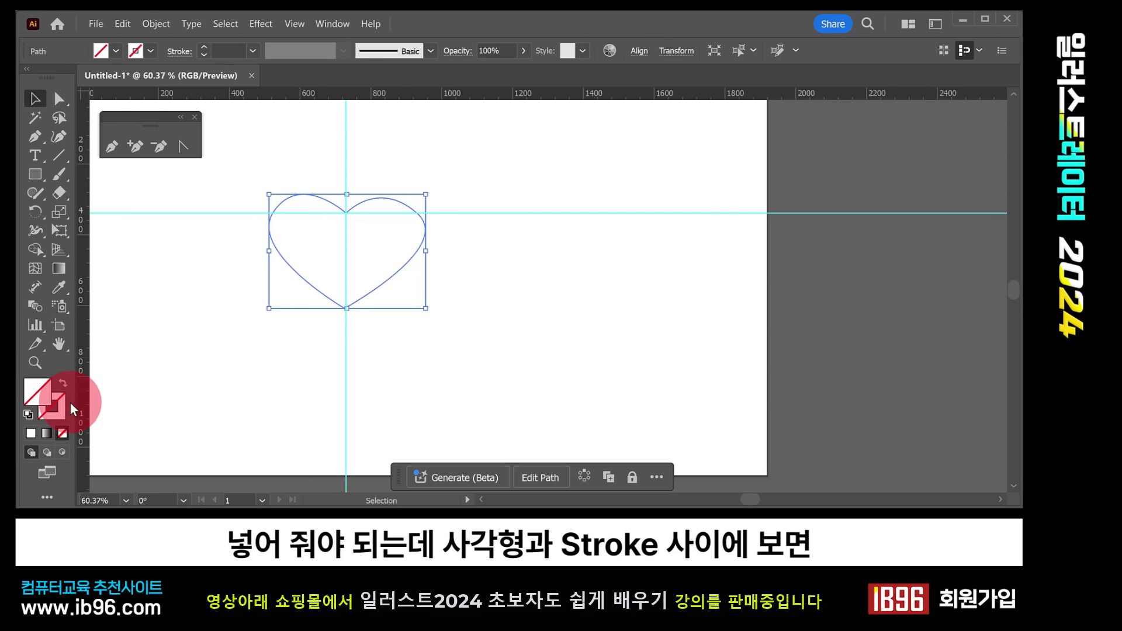
left_click(28, 416)
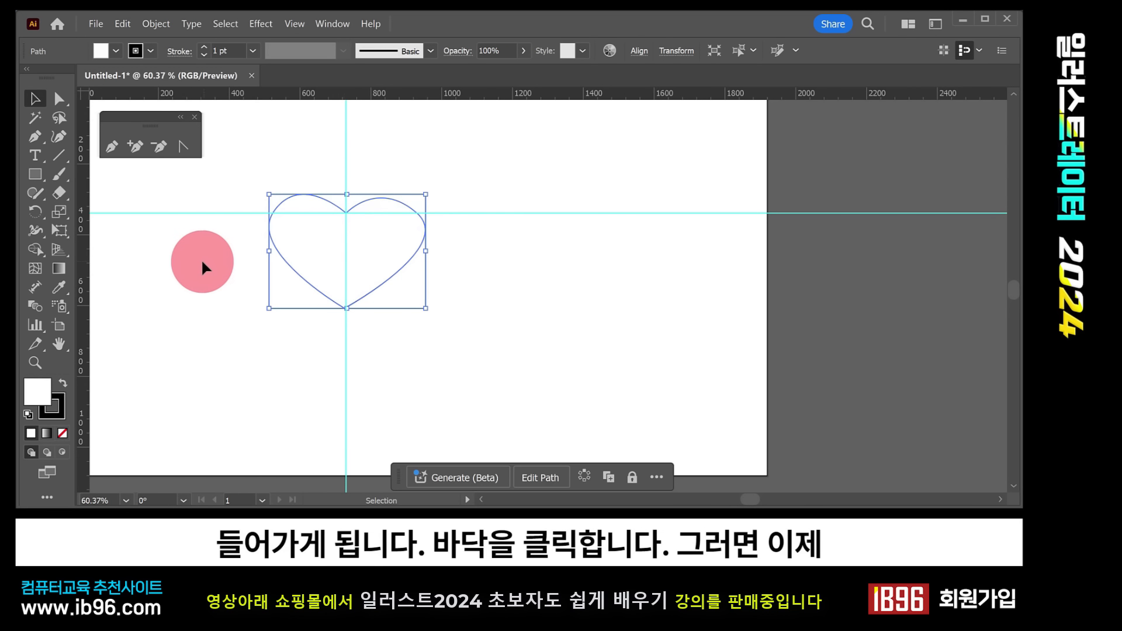
left_click(185, 253)
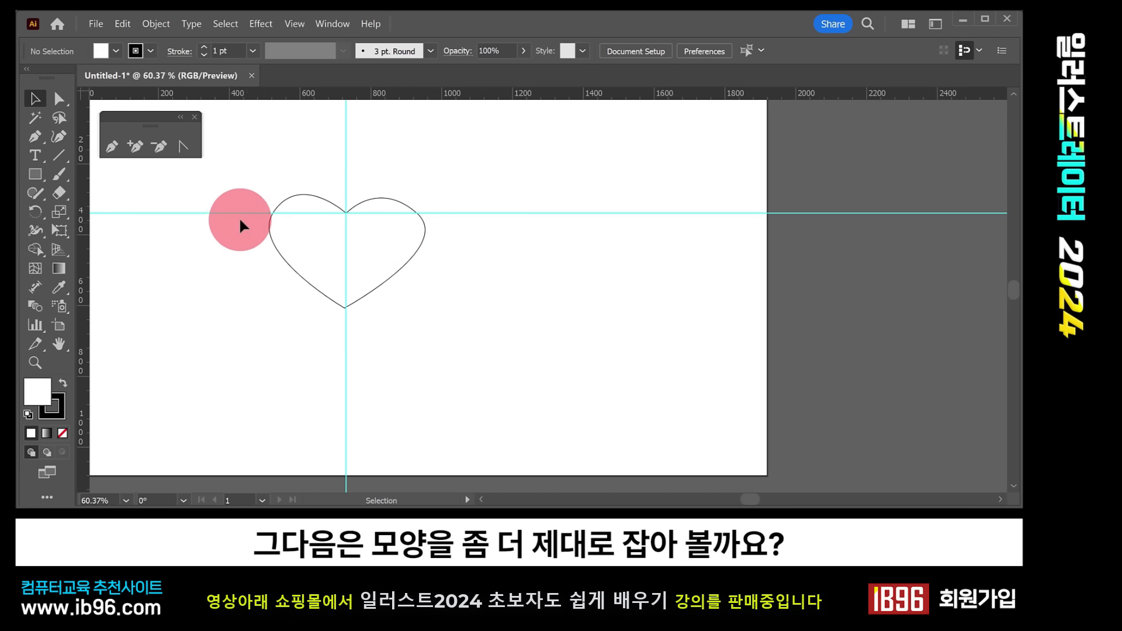
Step: Adjust the right shoulder point's handle with Direct Selection so the heart's right lobe mirrors the left one
left_click(58, 101)
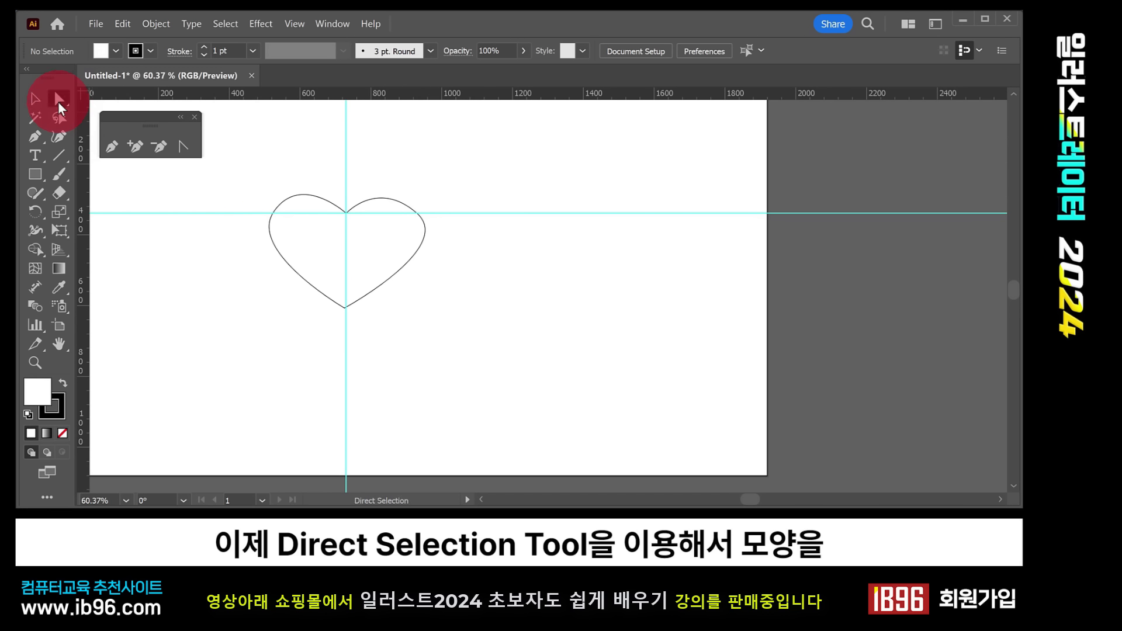
left_click(275, 250)
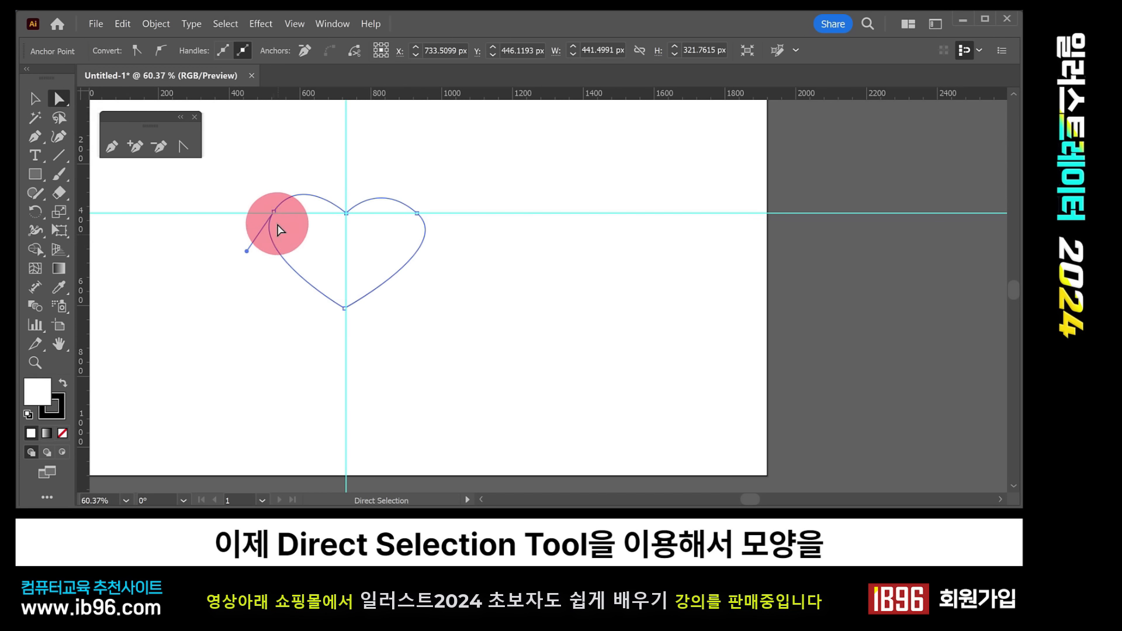
left_click(272, 211)
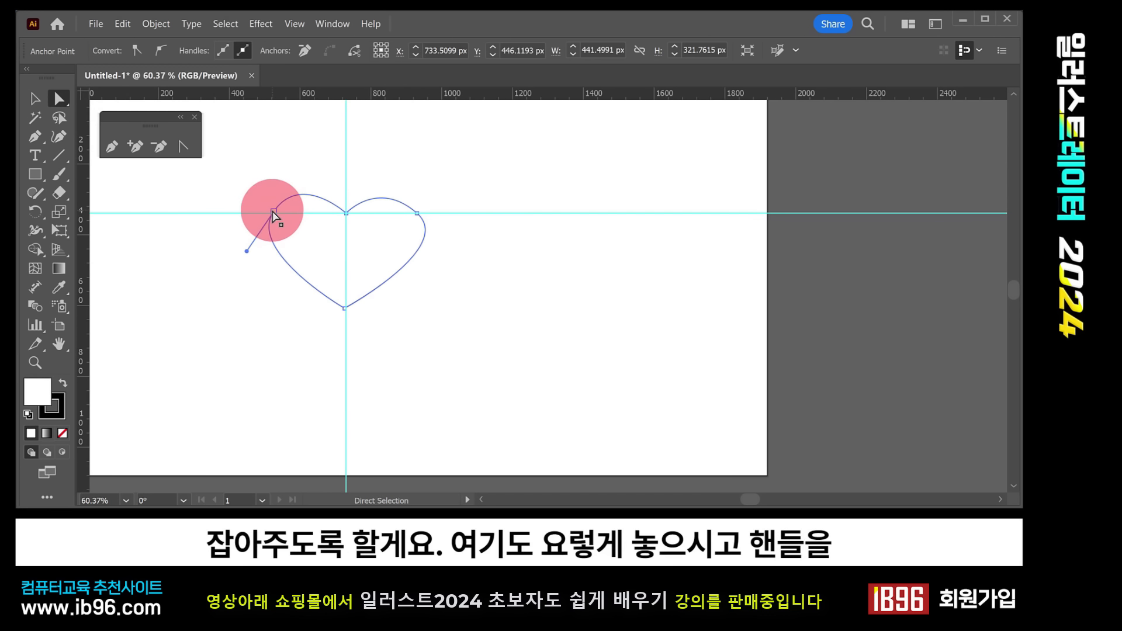
left_click(416, 213)
left_click_drag(453, 244, 446, 251)
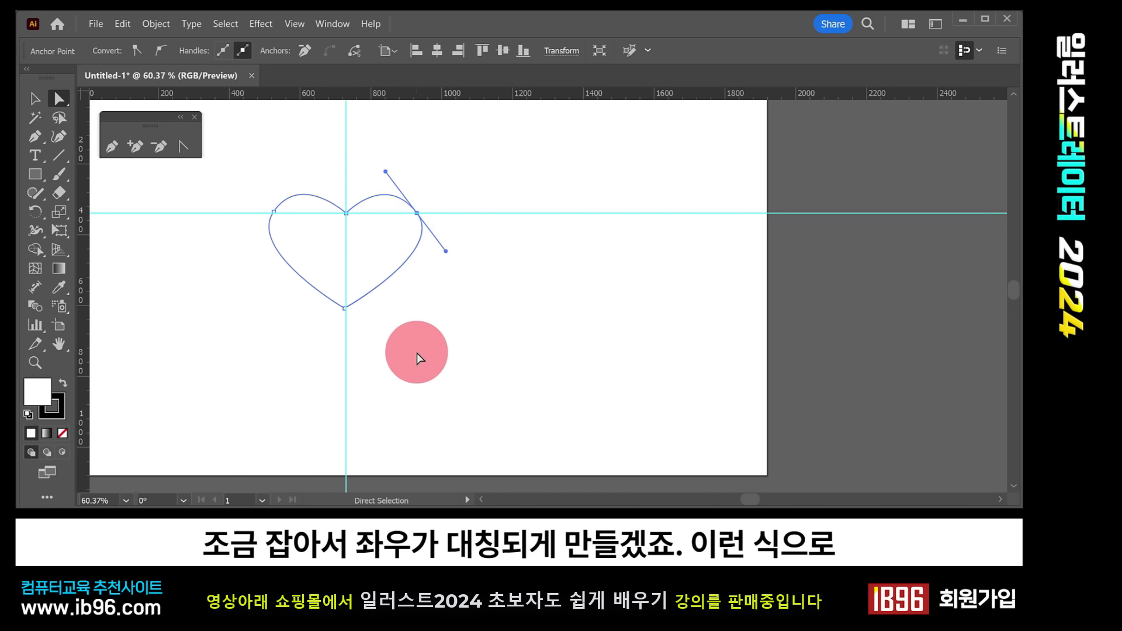
left_click(416, 381)
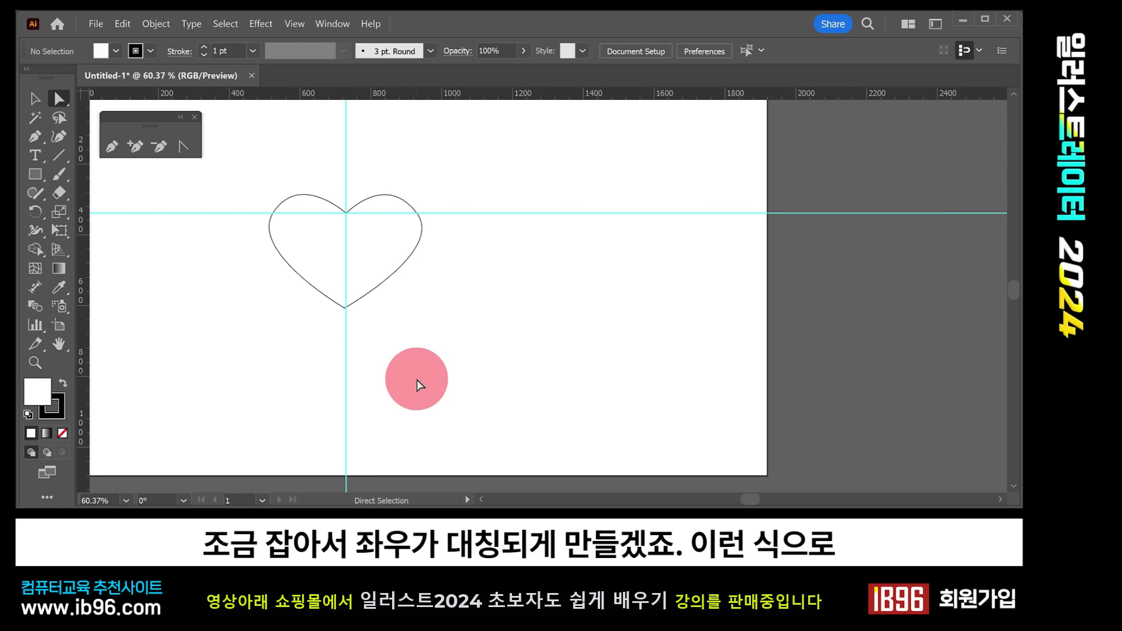
Step: Steepen the direction handles of the heart's right and left shoulder points slightly, and deselect the path
left_click(417, 214)
mouse_move(396, 190)
left_mouse_down()
mouse_move(384, 170)
mouse_move(394, 167)
left_mouse_up()
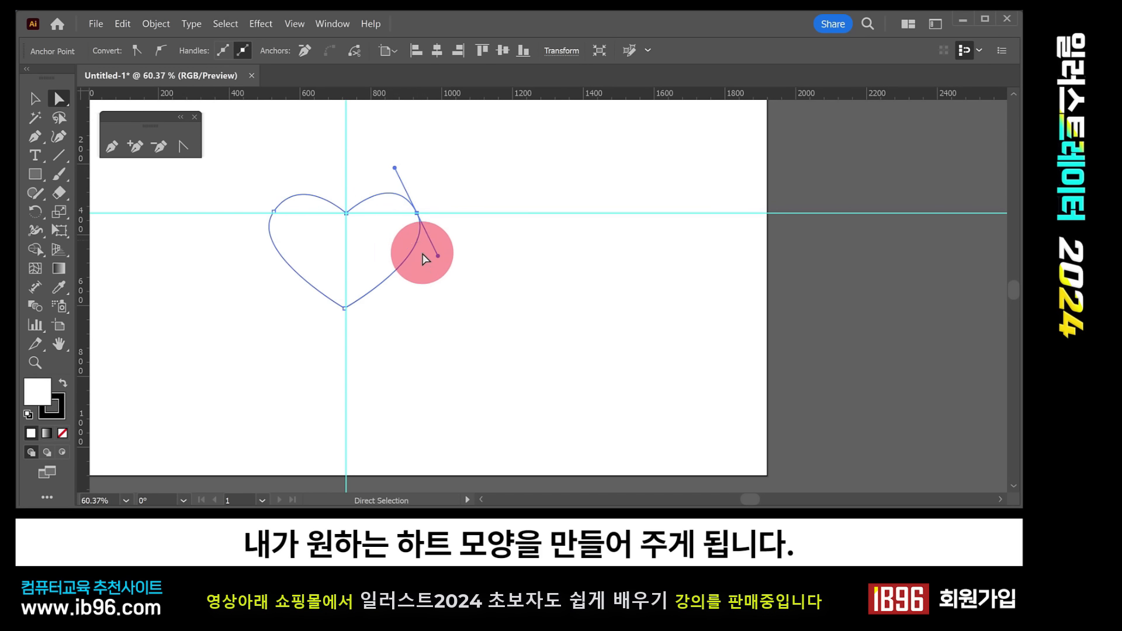
left_click(274, 211)
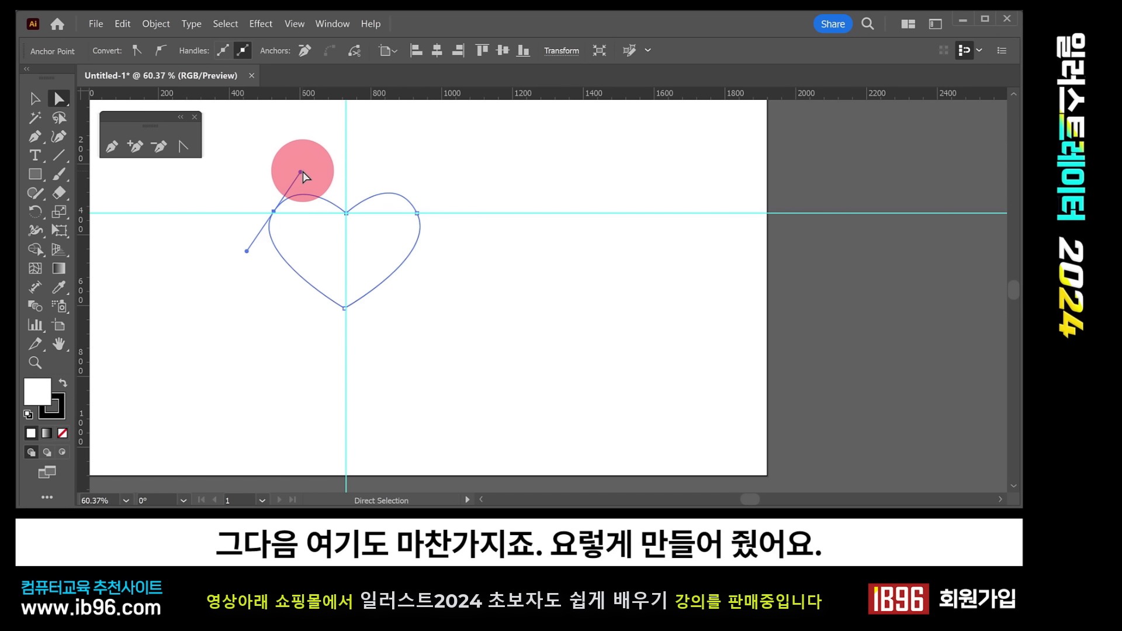
left_click_drag(303, 175, 299, 176)
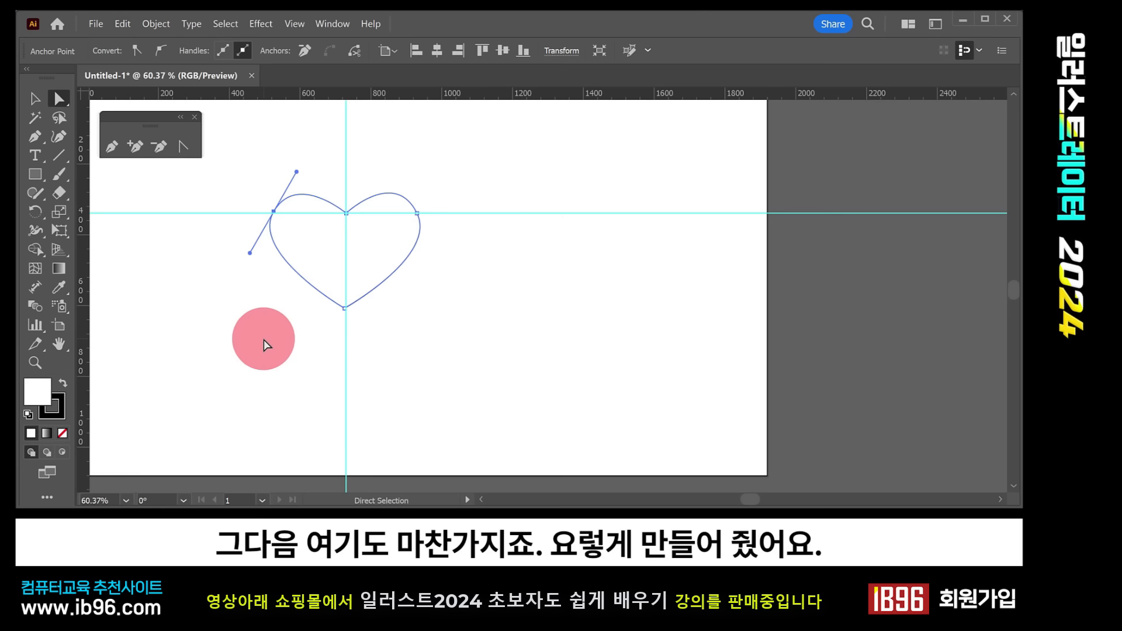
left_click(369, 328)
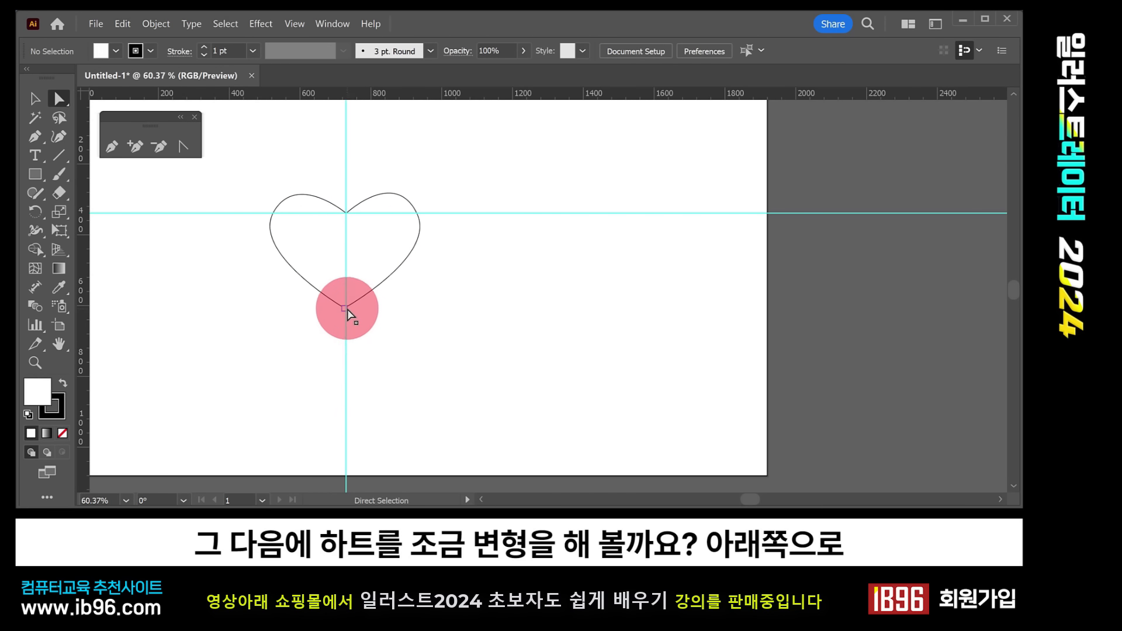
Step: Lower the heart's bottom point along the vertical guide, and use the Anchor Point tool to give it independent curve handles
left_click(346, 309)
left_click_drag(347, 311, 349, 349)
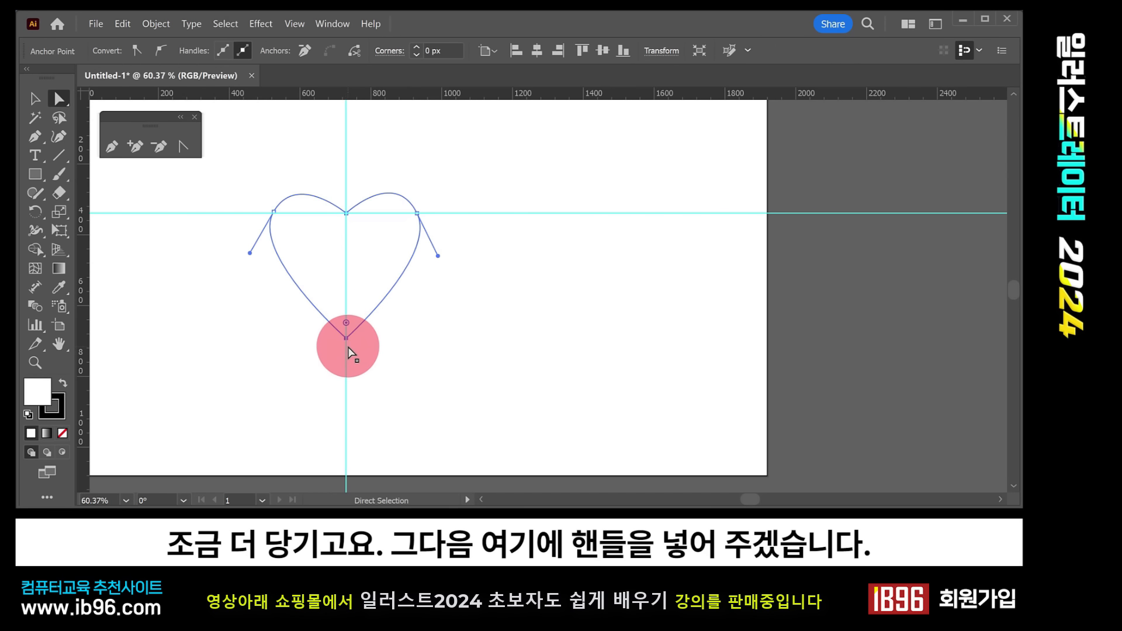
left_click(184, 150)
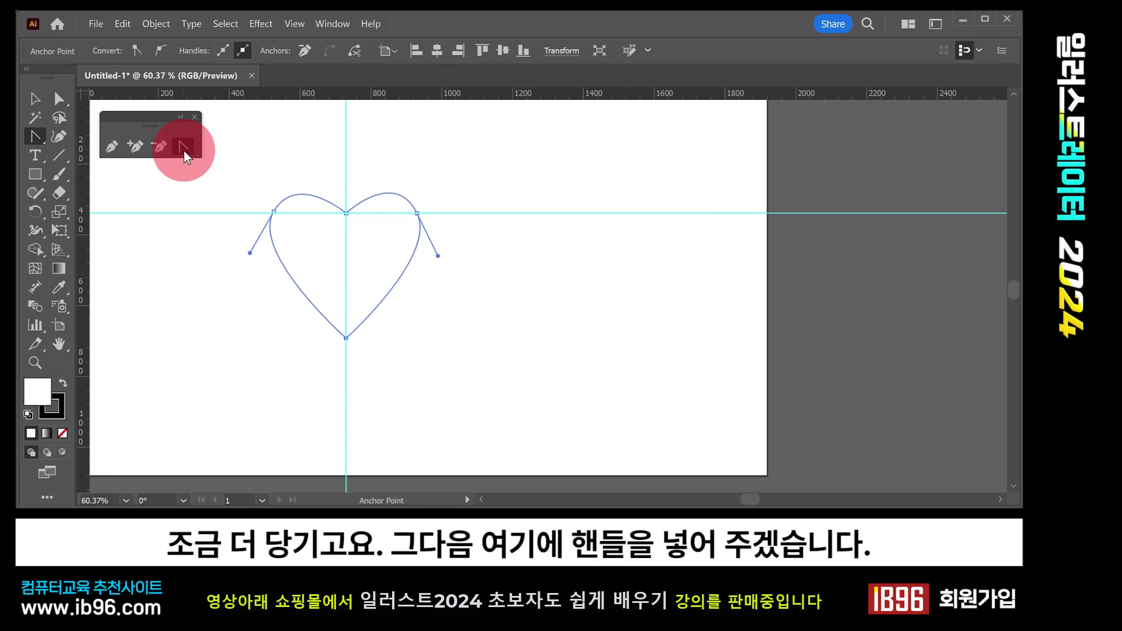
left_click(347, 338)
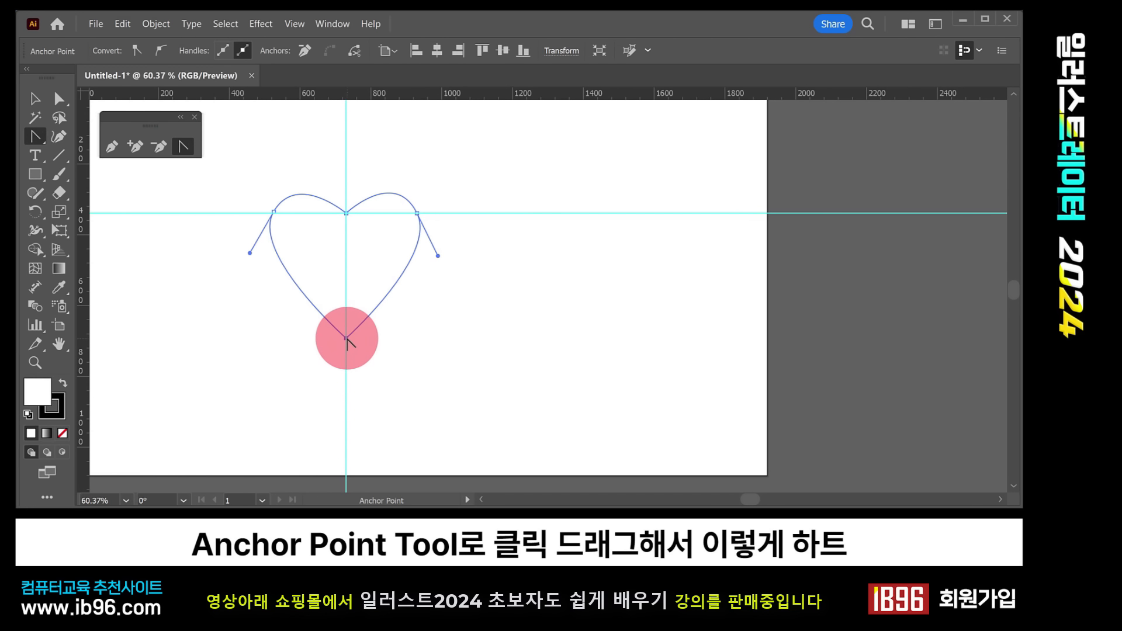
left_click_drag(347, 339, 343, 403)
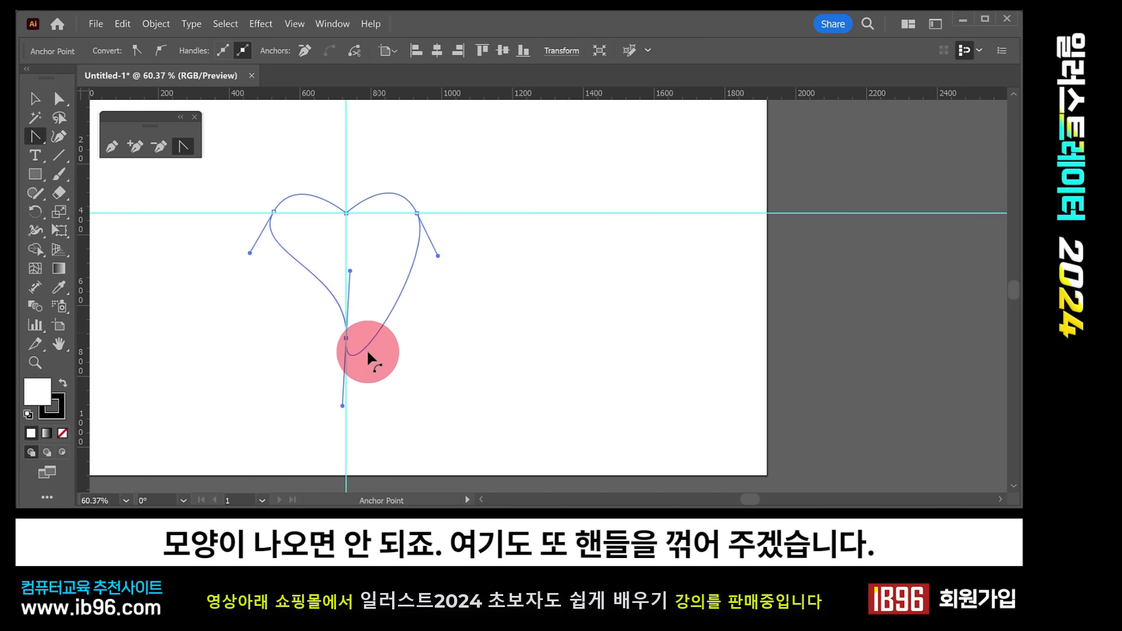
left_click(344, 405)
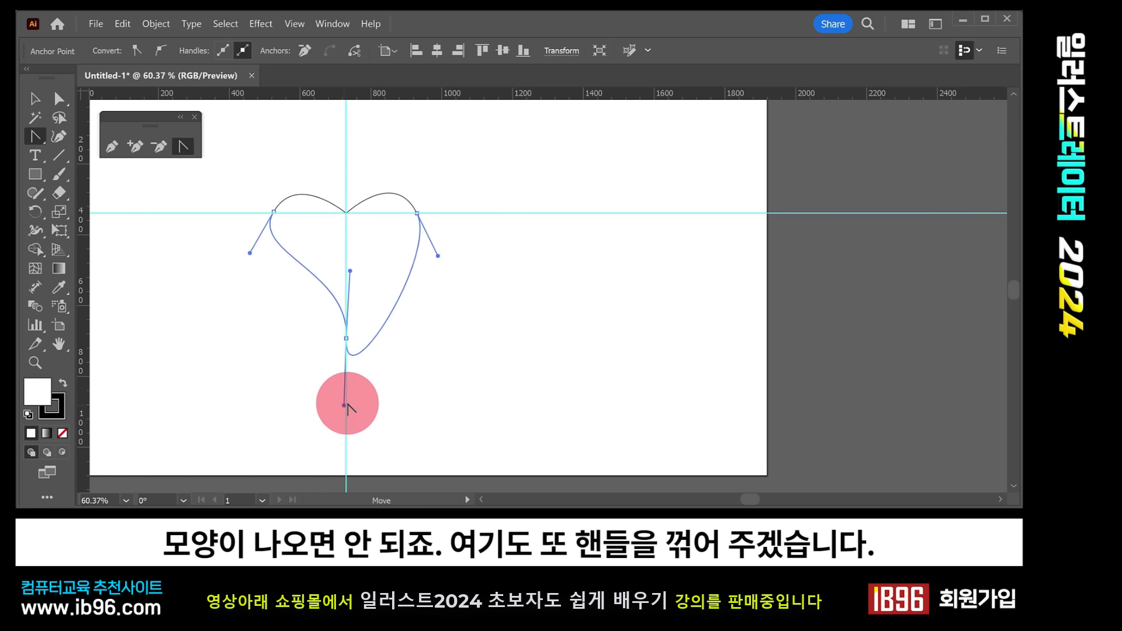
left_click_drag(344, 404, 400, 299)
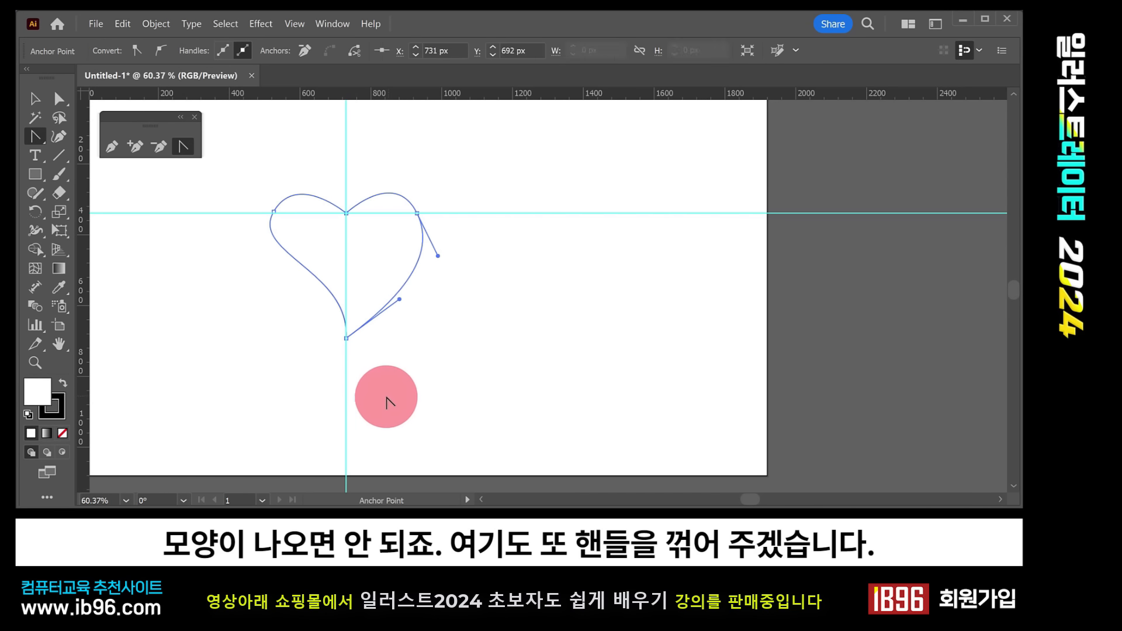
Step: Shift the heart's tip left of the vertical guide with Direct Selection, adjust its curve handles, and deselect the heart
left_click(61, 98)
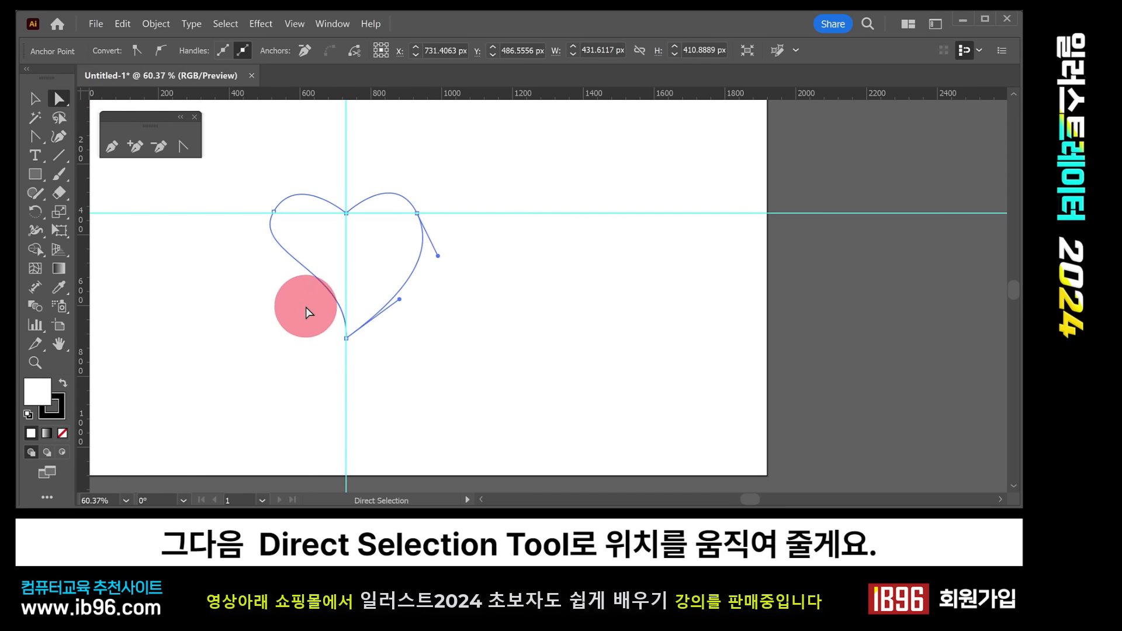
left_click_drag(347, 339, 324, 339)
left_click_drag(375, 300, 385, 316)
left_click_drag(327, 271, 326, 274)
left_click(457, 333)
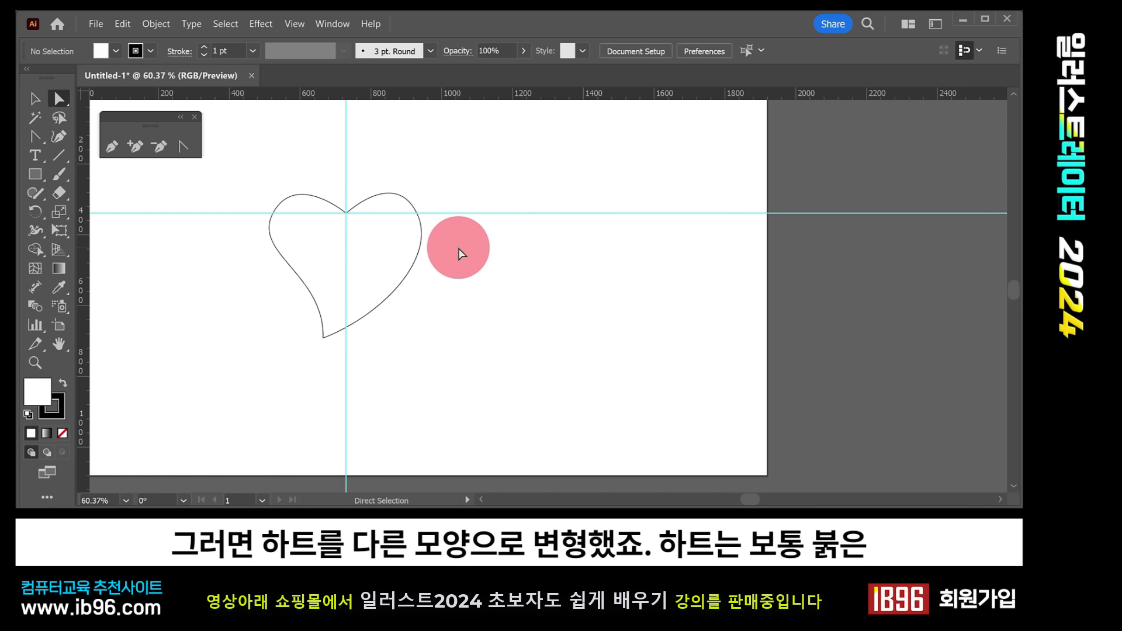
Step: Set the fill color to orange FFA300 in the Color Picker with nothing selected
left_click(35, 98)
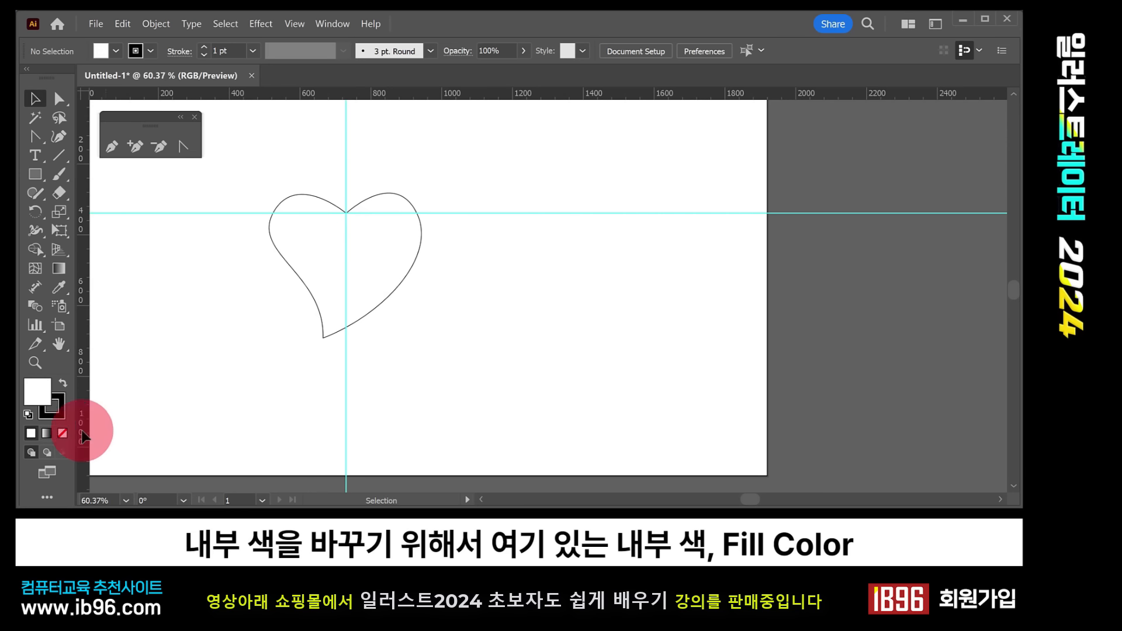
double_click(34, 394)
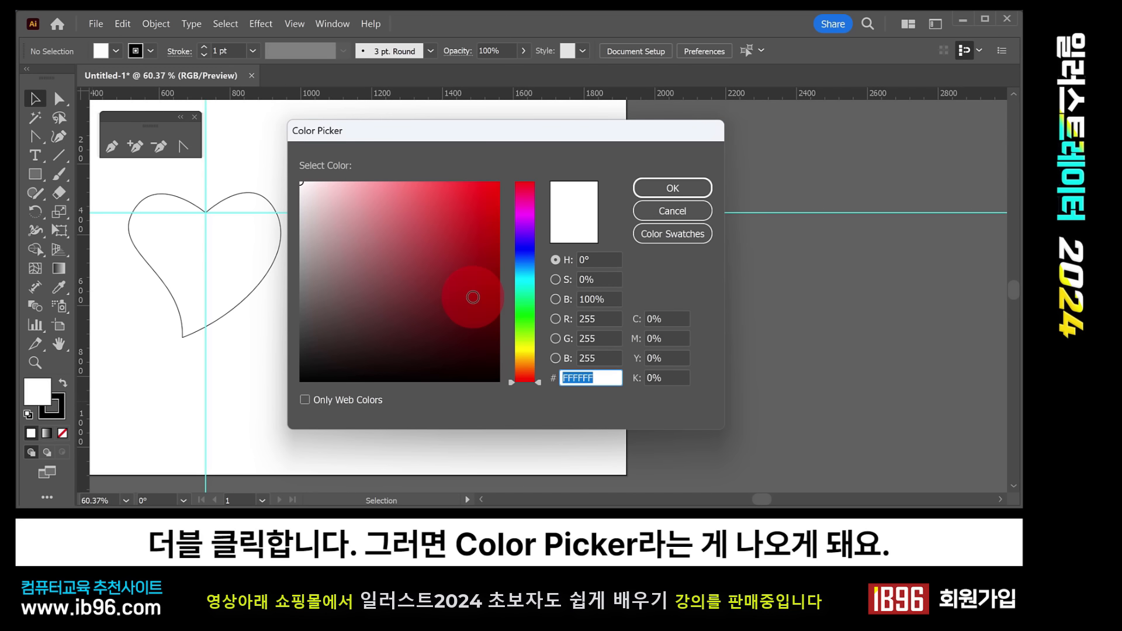
left_click_drag(476, 135, 478, 118)
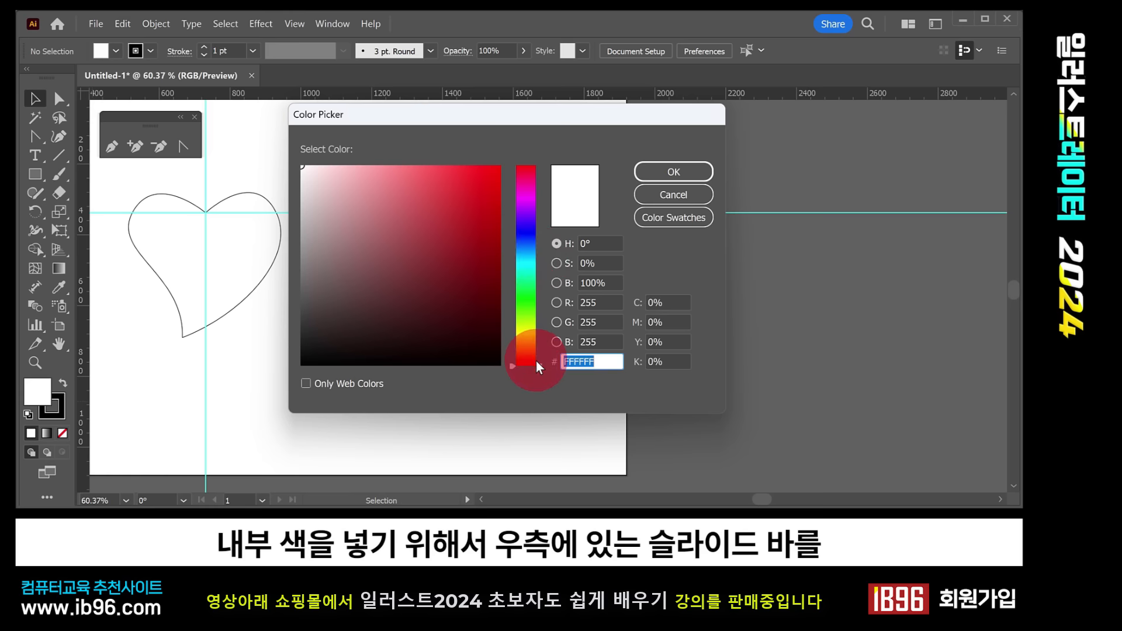
left_click_drag(541, 366, 530, 345)
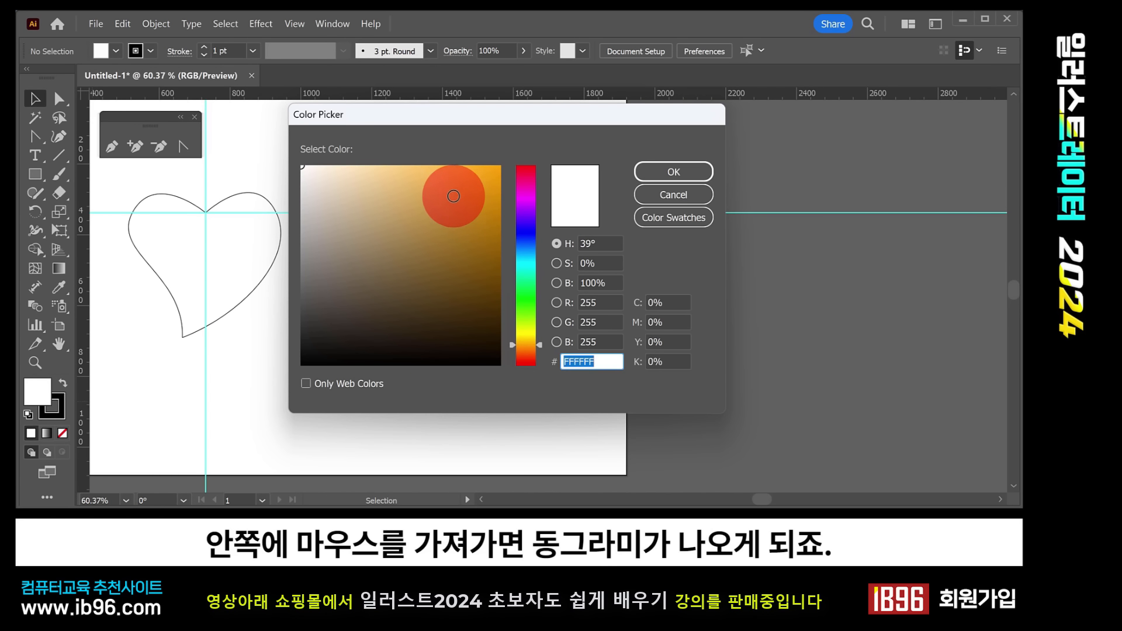
left_click(461, 191)
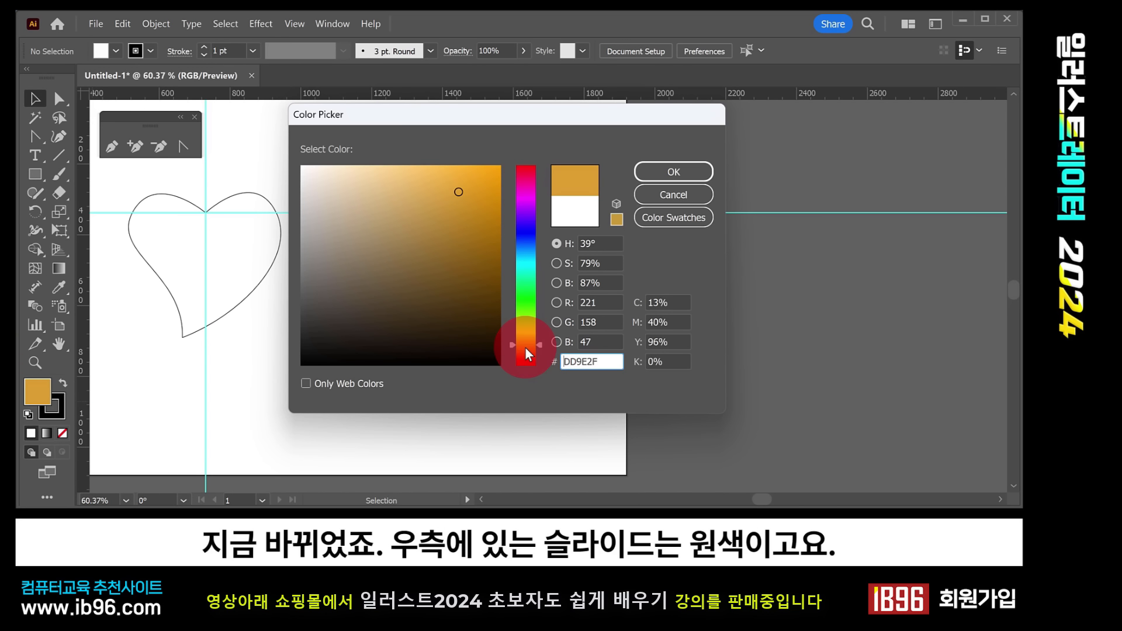
left_click_drag(479, 239, 510, 175)
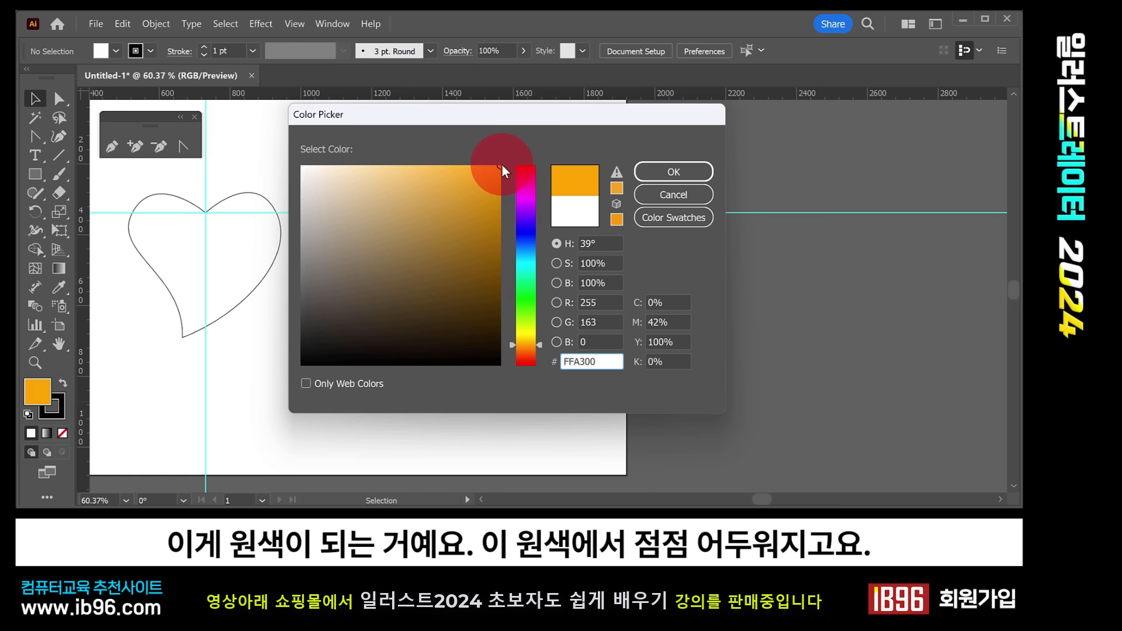
mouse_move(500, 166)
left_mouse_down()
mouse_move(503, 339)
mouse_move(517, 165)
mouse_move(305, 163)
mouse_move(489, 165)
mouse_move(480, 242)
mouse_move(351, 180)
mouse_move(446, 263)
mouse_move(376, 220)
mouse_move(434, 235)
mouse_move(388, 268)
mouse_move(426, 200)
mouse_move(474, 208)
mouse_move(451, 247)
mouse_move(380, 213)
mouse_move(460, 192)
mouse_move(515, 153)
left_mouse_up()
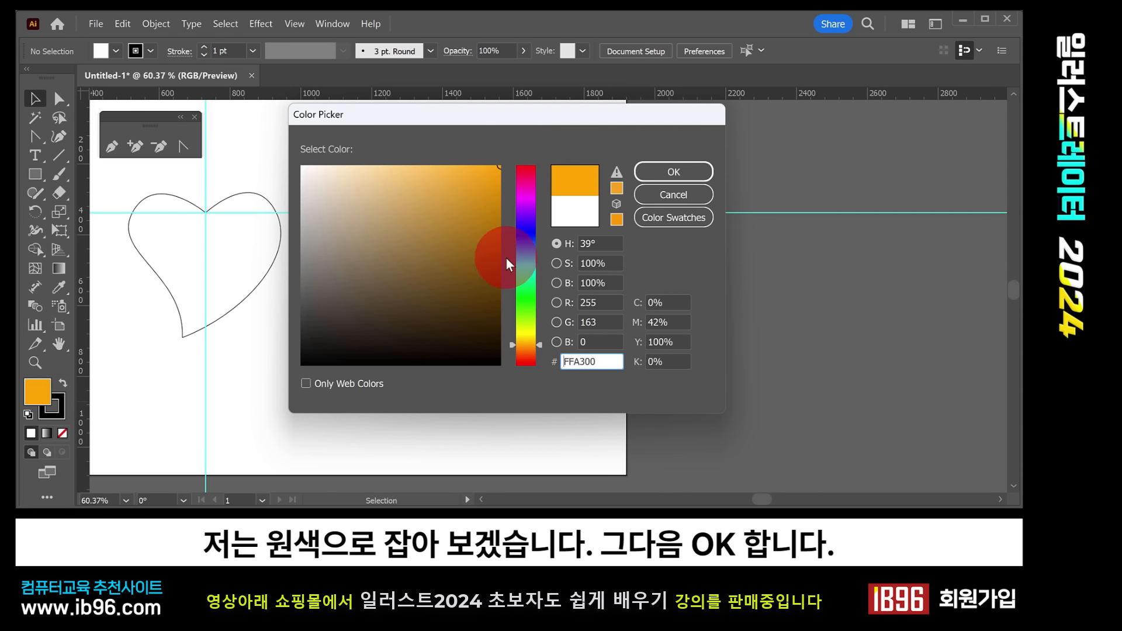
left_click(662, 170)
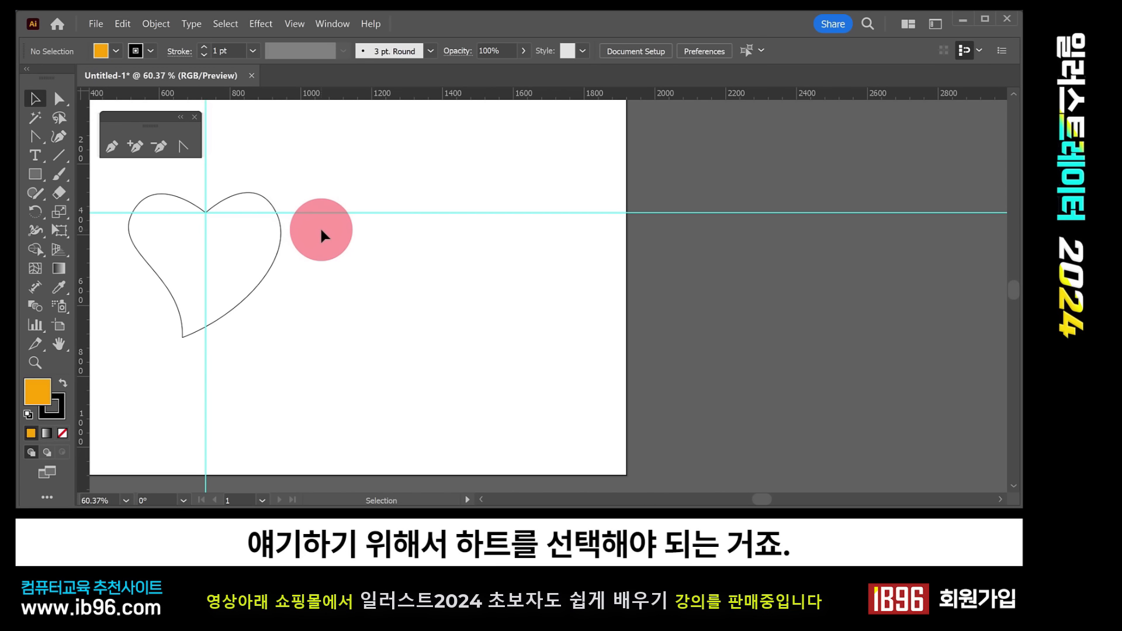
Step: Select the heart, fill it with orange FFB000 using the Color Picker, and deselect it
left_click_drag(321, 226, 221, 290)
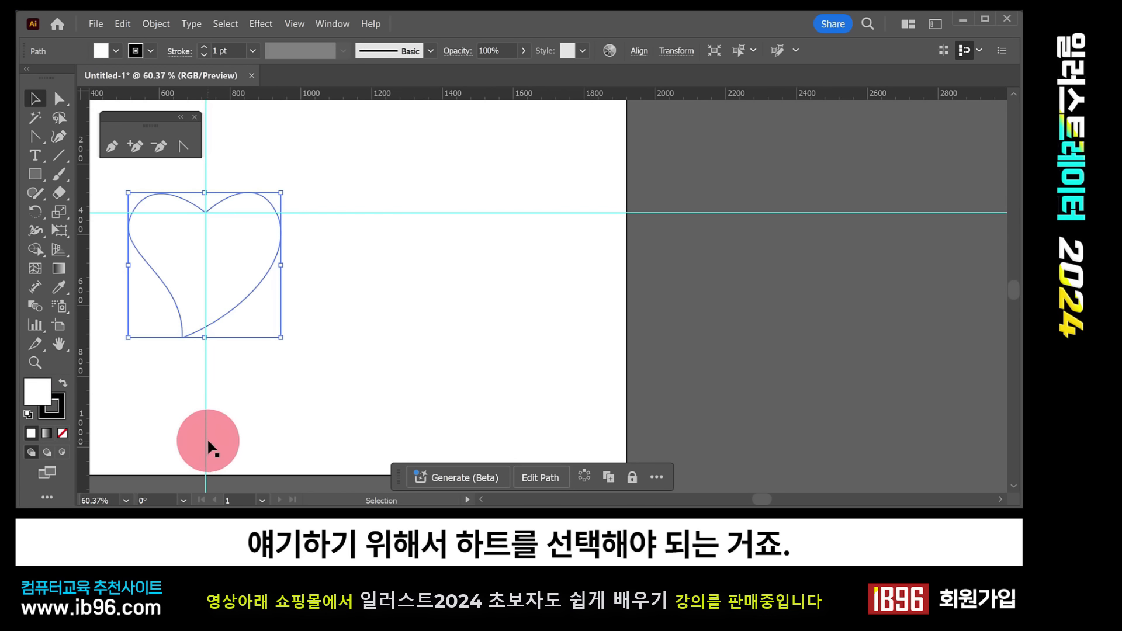
double_click(40, 395)
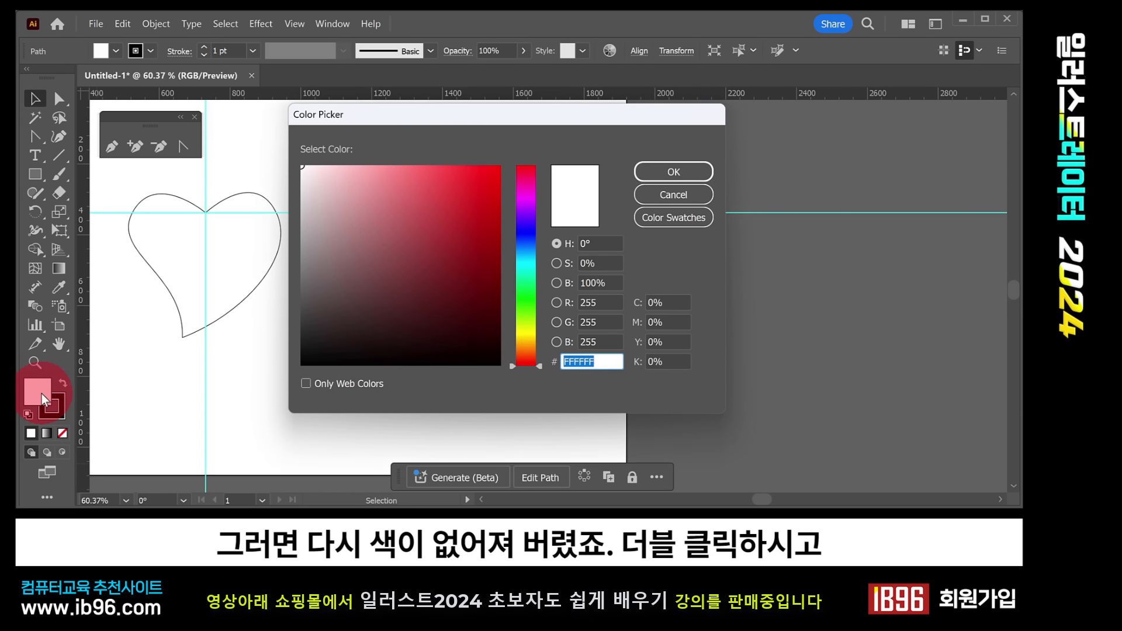
left_click_drag(539, 362, 539, 341)
left_click_drag(476, 226, 514, 159)
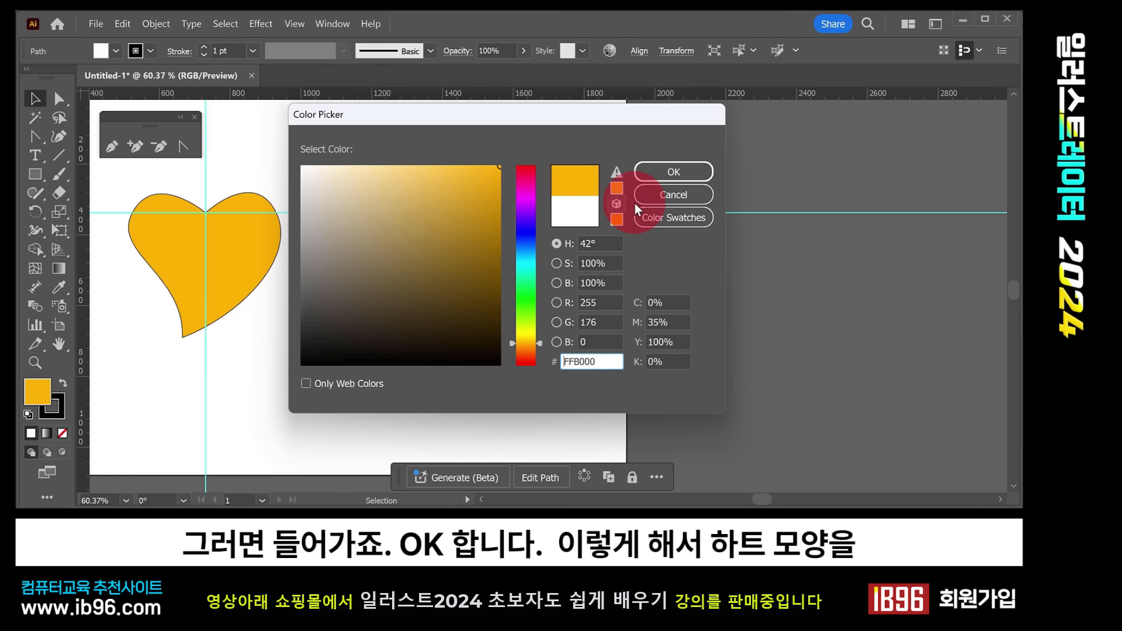
left_click(673, 173)
left_click(367, 307)
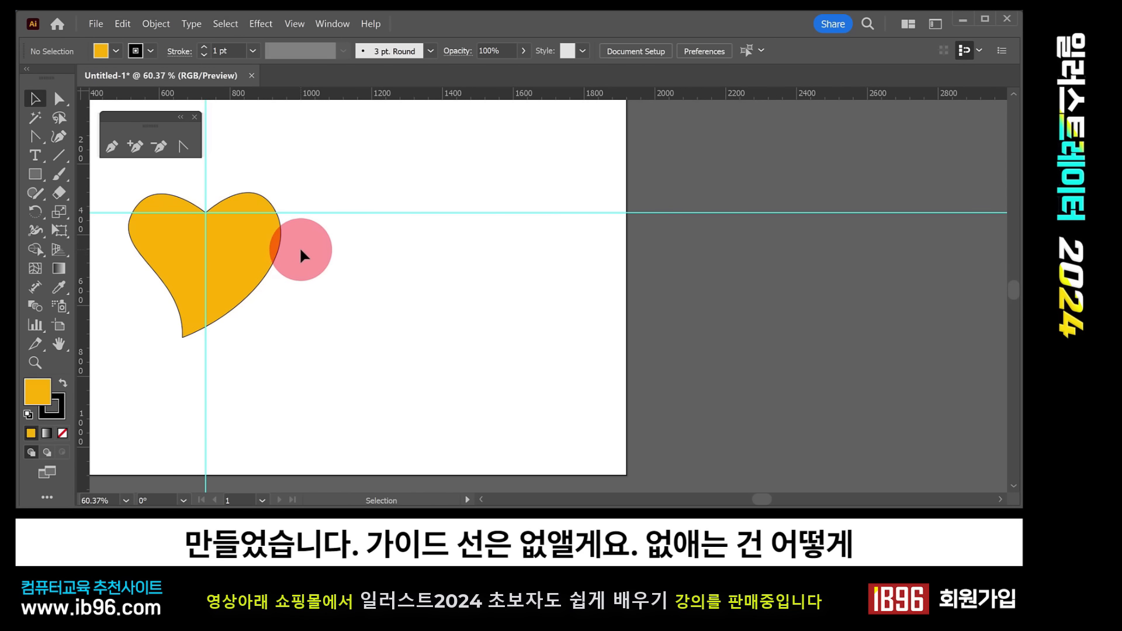
Step: Delete the horizontal and vertical guides crossing the heart
left_click(346, 213)
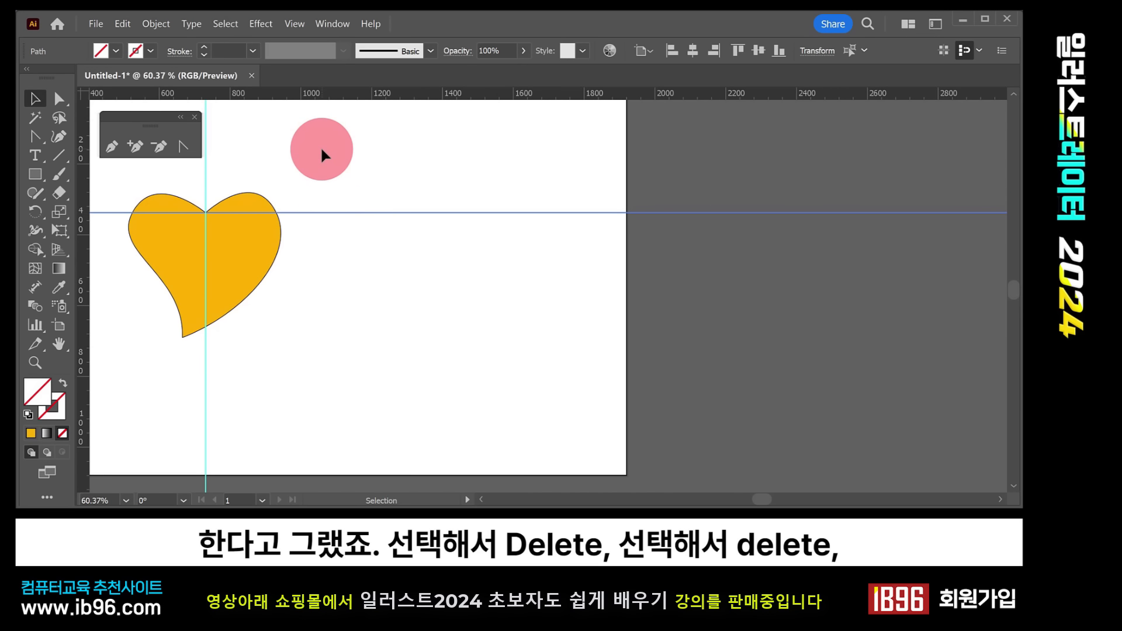
left_click_drag(377, 258, 377, 257)
key("Delete")
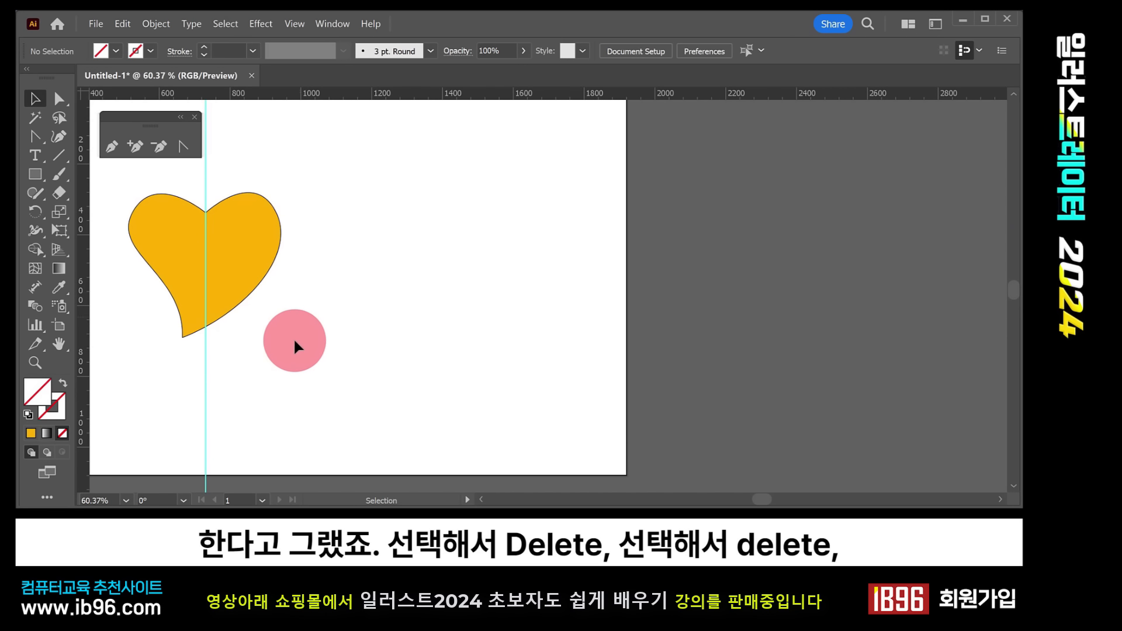
left_click_drag(229, 422, 187, 443)
key("Delete")
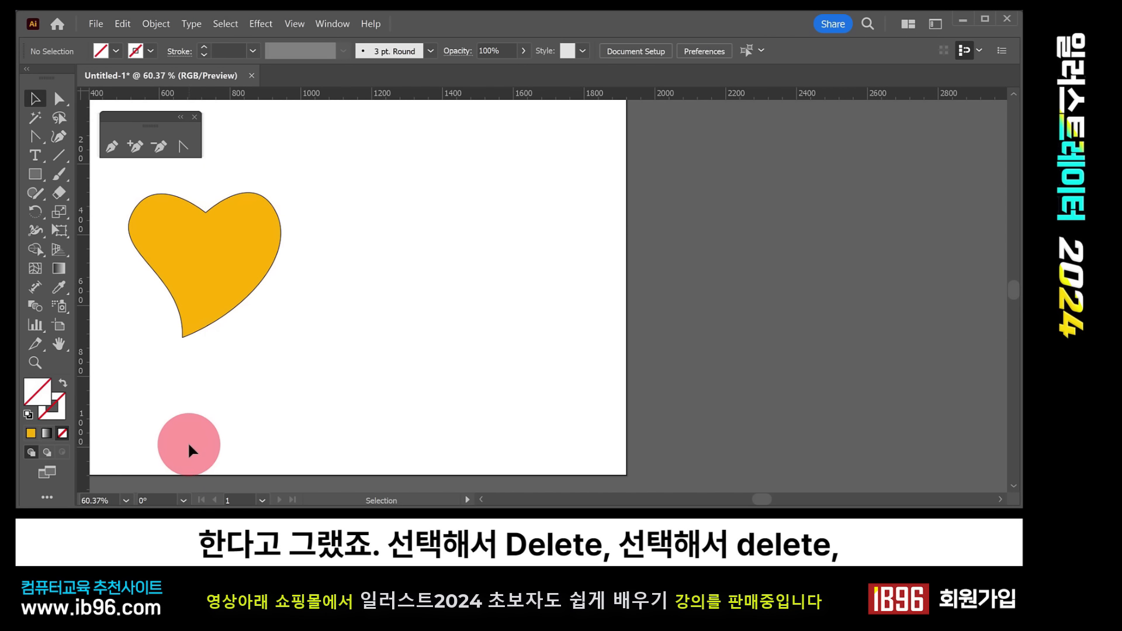
left_click_drag(199, 386, 193, 384)
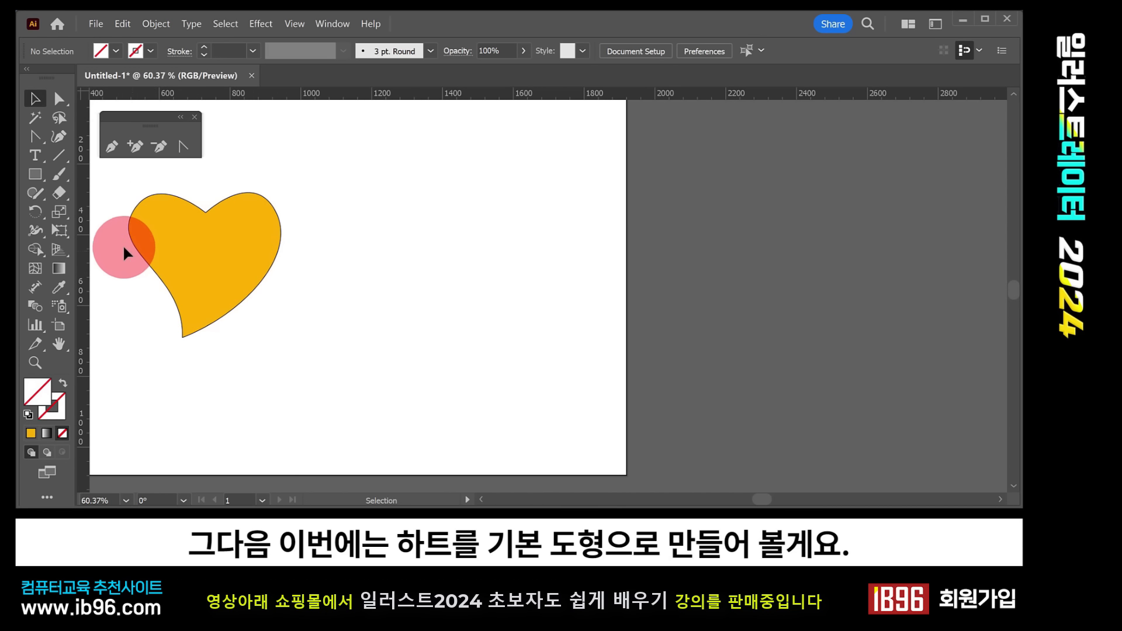
Step: Draw a circle about 480 px in diameter beside the orange heart with the Ellipse tool, and move it closer to the heart
left_click(39, 177)
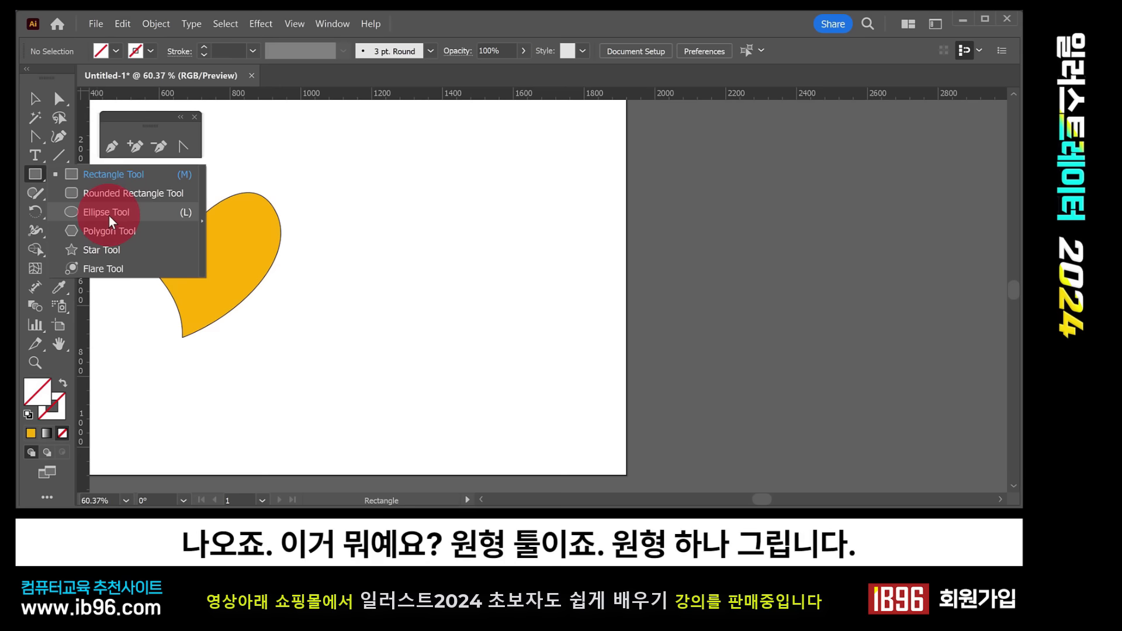
left_click(107, 215)
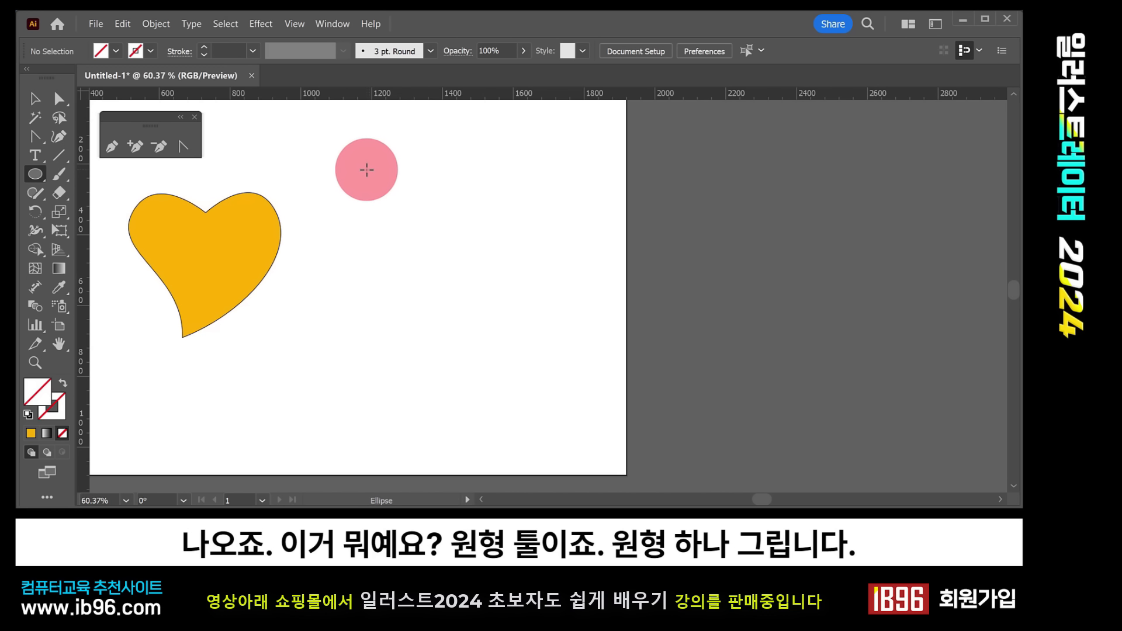
mouse_move(366, 170)
left_mouse_down()
mouse_move(521, 338)
mouse_move(483, 306)
mouse_move(531, 343)
mouse_move(521, 341)
left_mouse_up()
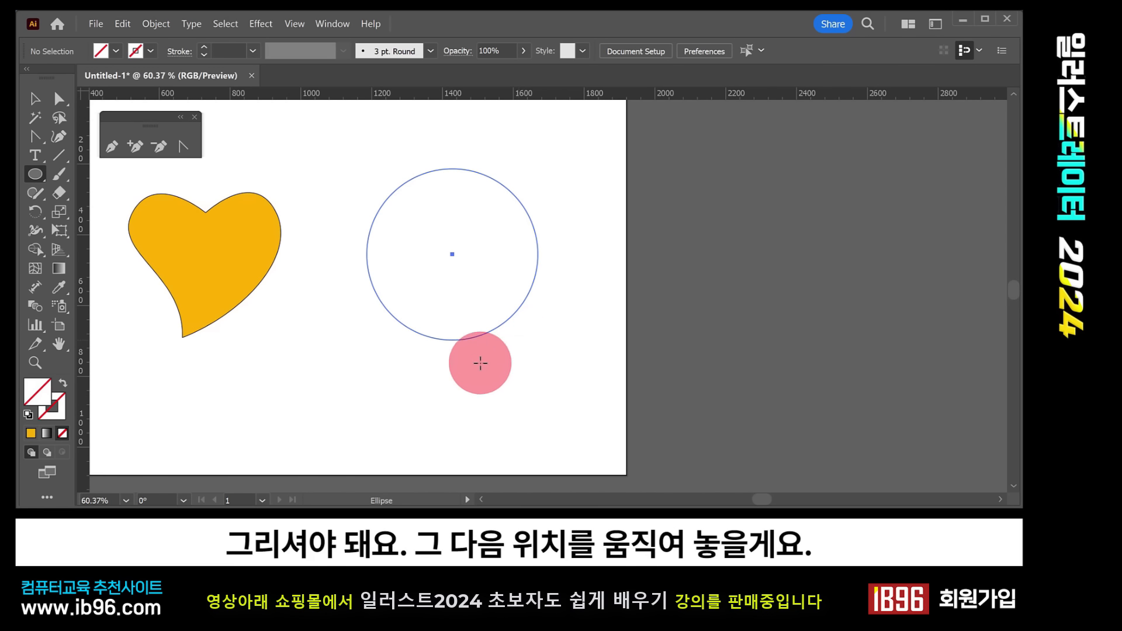
key("v")
left_click_drag(375, 218, 322, 220)
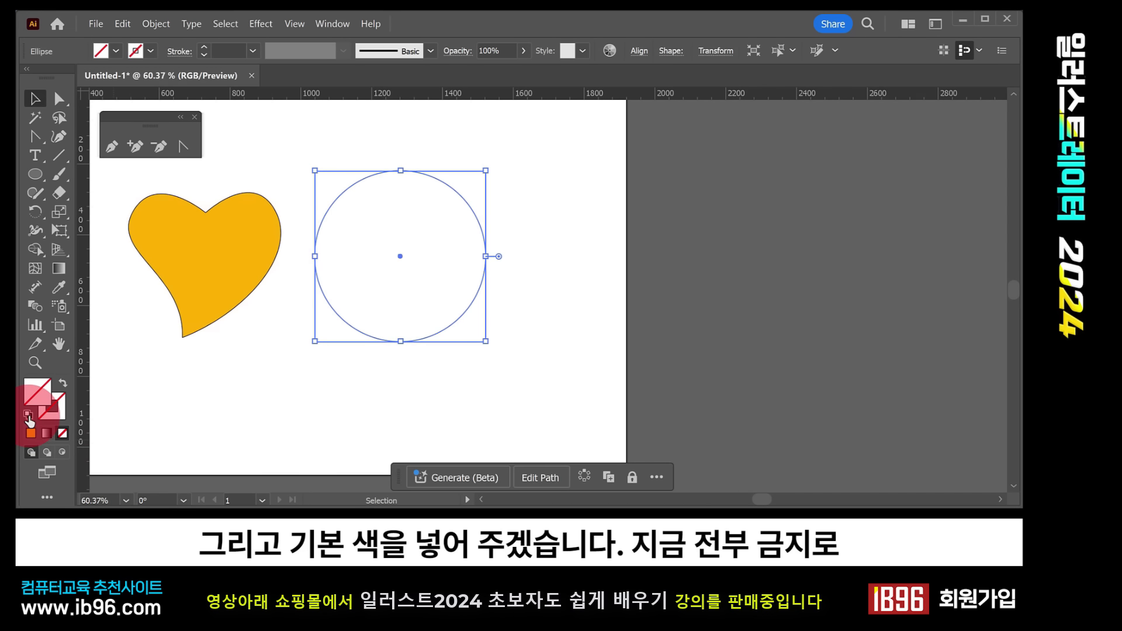
Step: Apply the default white fill and black 1 pt stroke to the circle
left_click(40, 395)
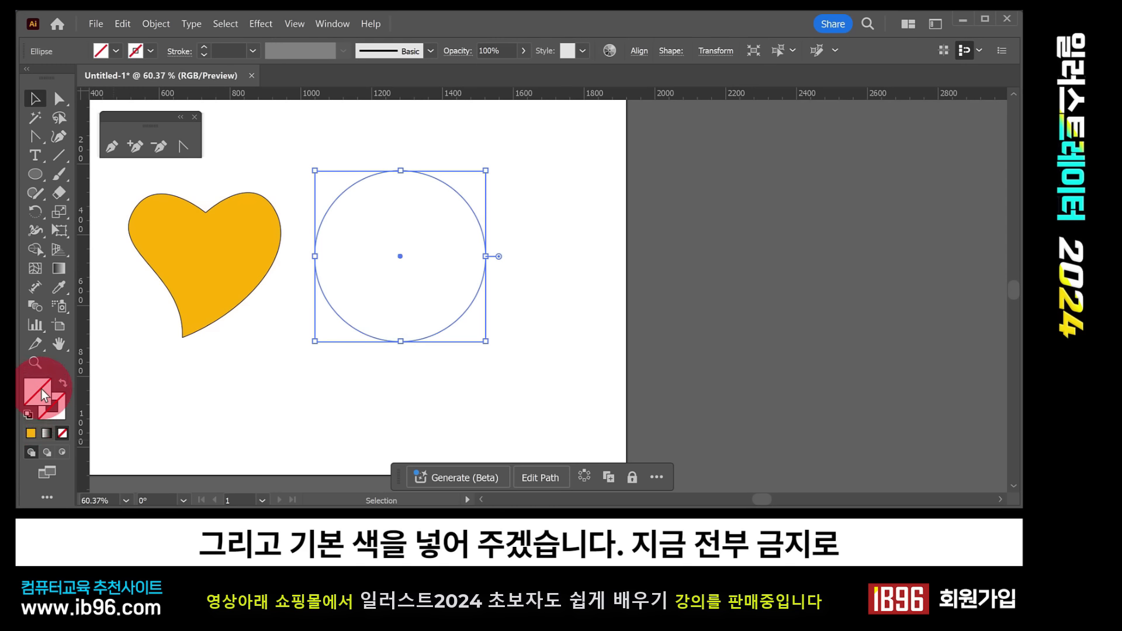
left_click(59, 388)
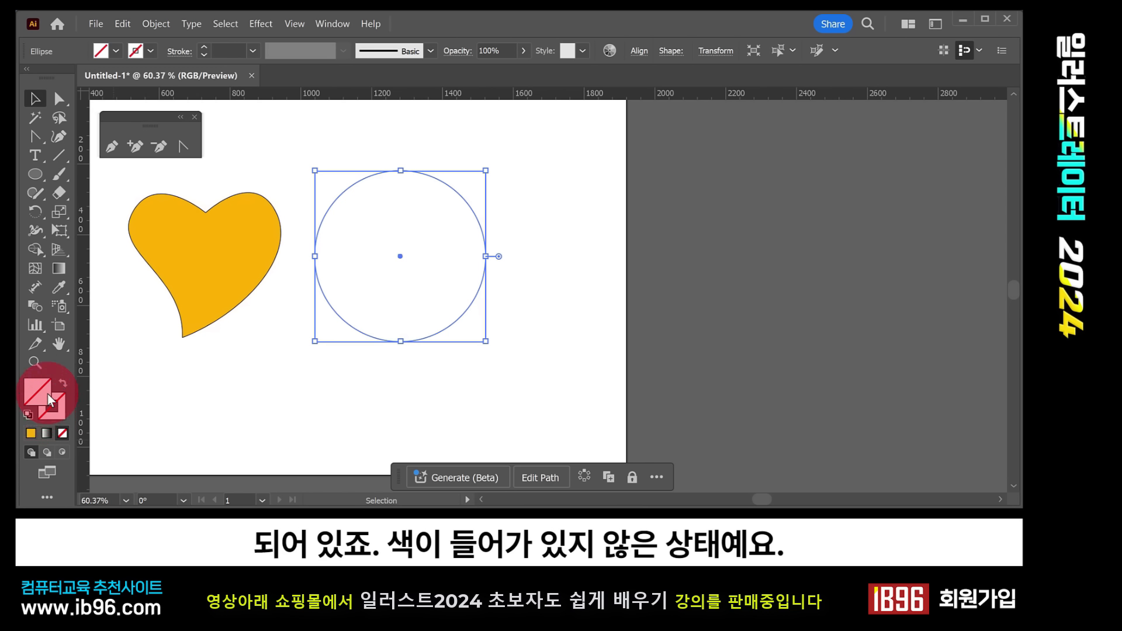
left_click(27, 415)
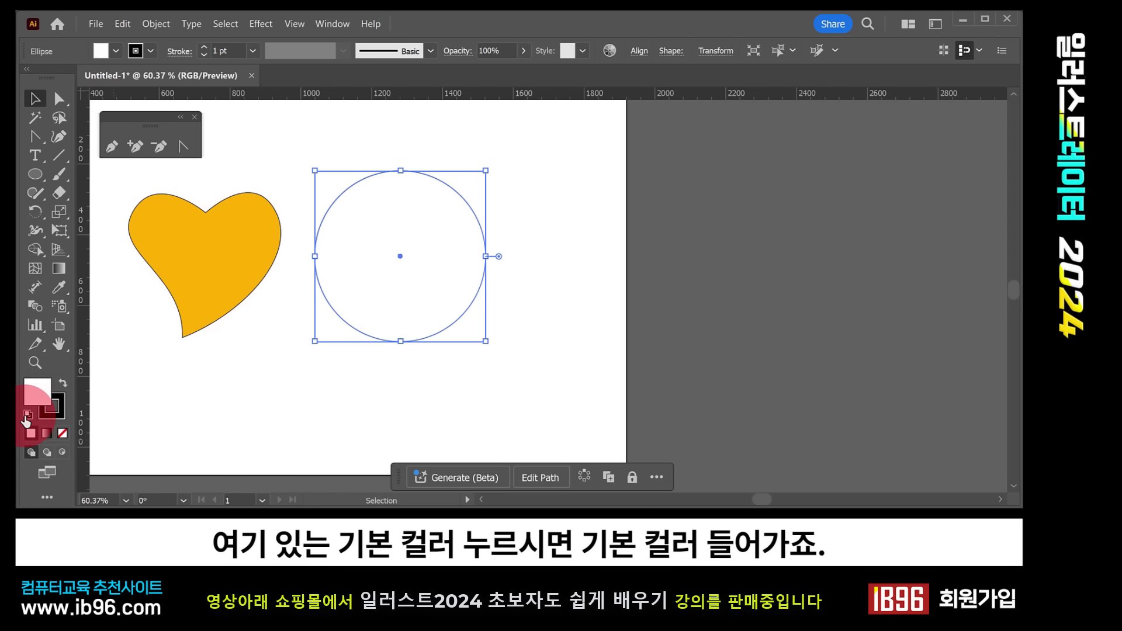
left_click(53, 398)
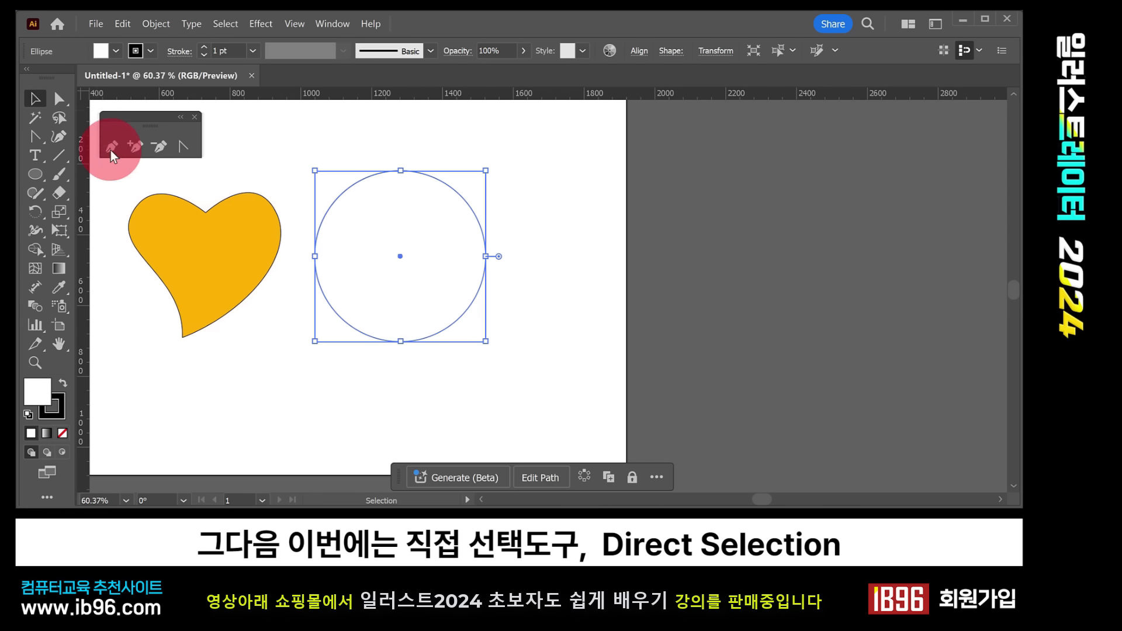
Step: Move the circle's top anchor point straight down with Direct Selection and tilt its direction handles diagonally
left_click(58, 100)
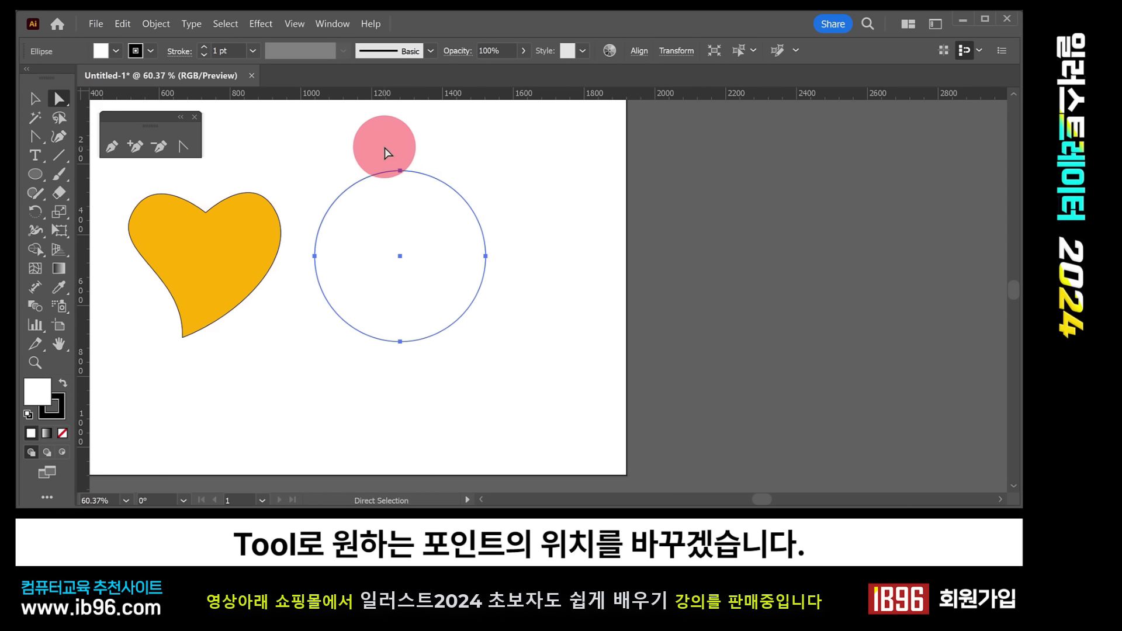
left_click(401, 172)
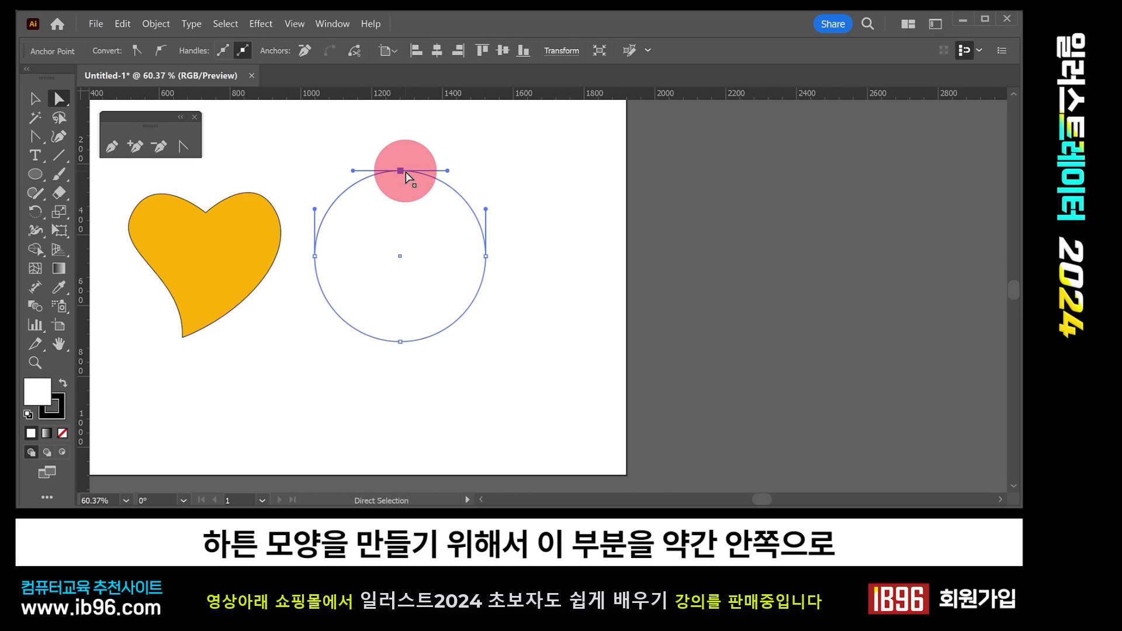
left_click_drag(401, 172, 366, 171)
left_click(354, 203)
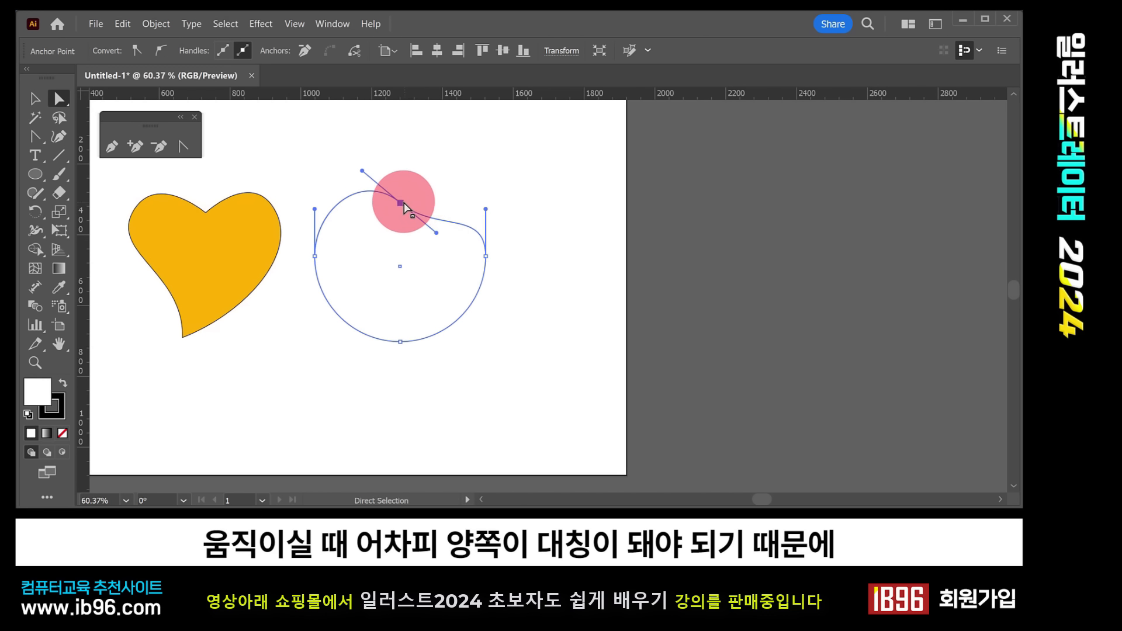
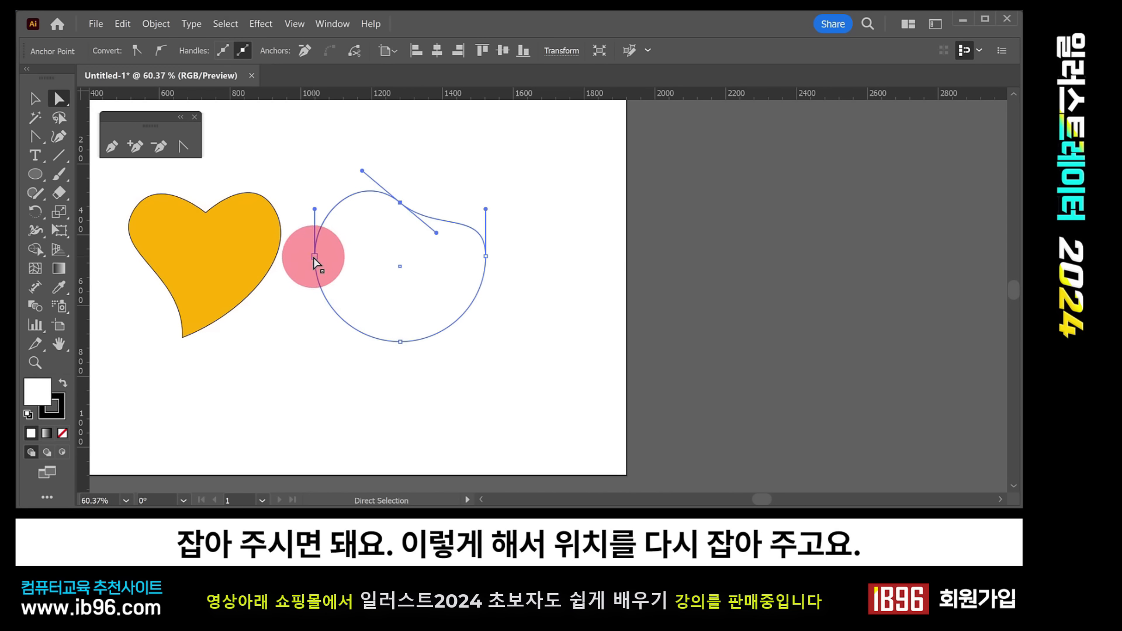
Step: Move the circle's left anchor point slightly up and its bottom anchor point slightly down
left_click_drag(314, 258, 319, 247)
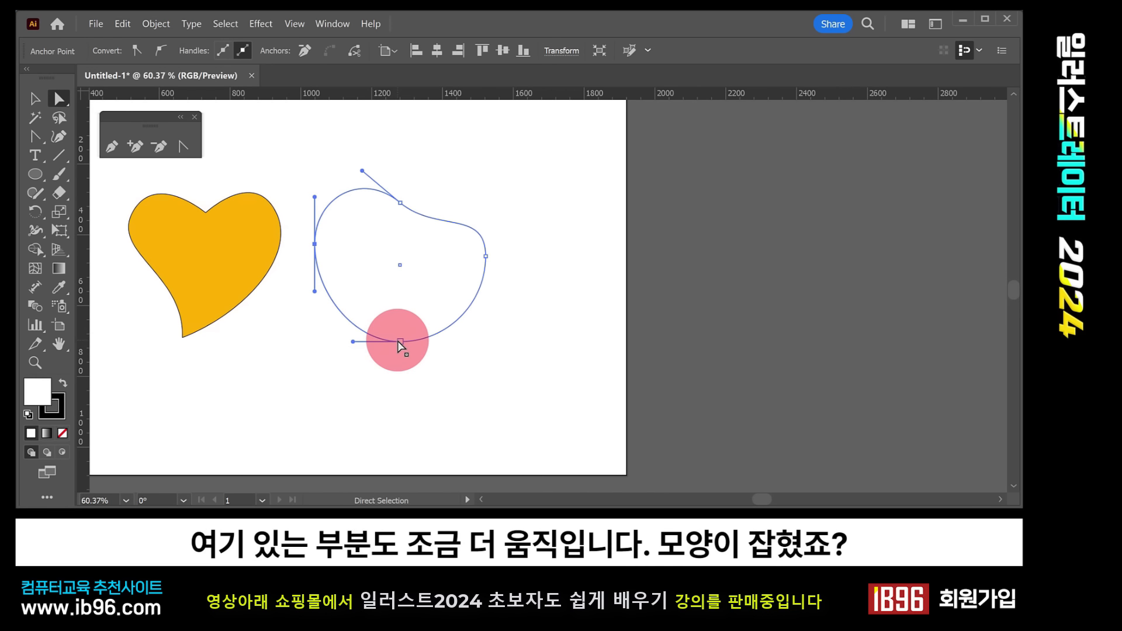
left_click(401, 342)
left_click_drag(401, 346, 400, 353)
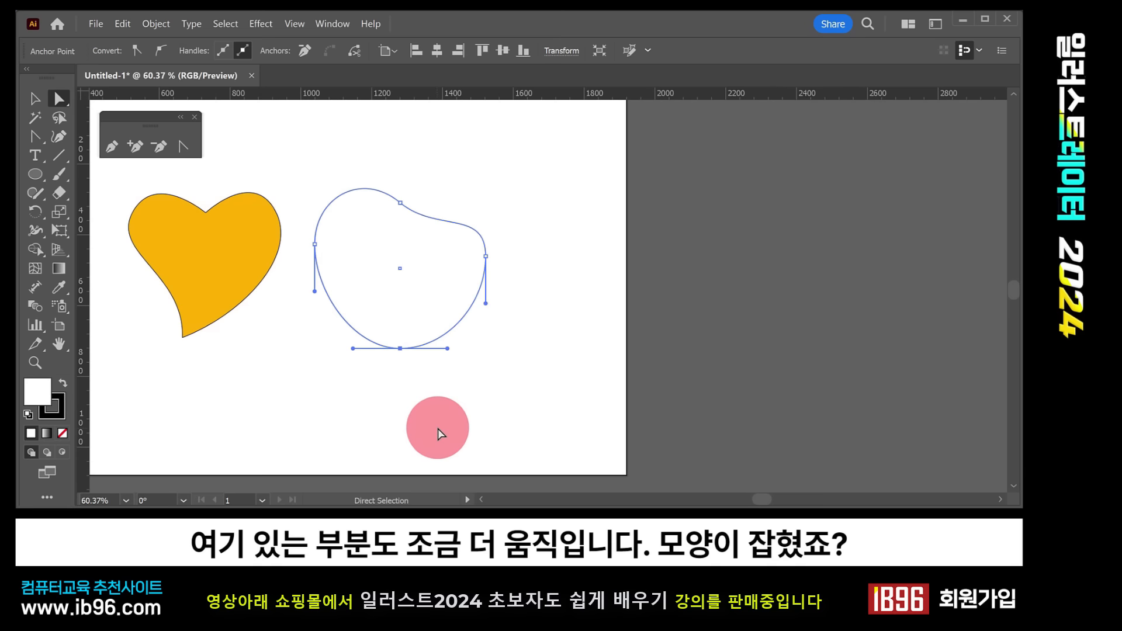
Step: Bend the top anchor's right direction handle upward with the Anchor Point tool so it mirrors the left handle
left_click(400, 202)
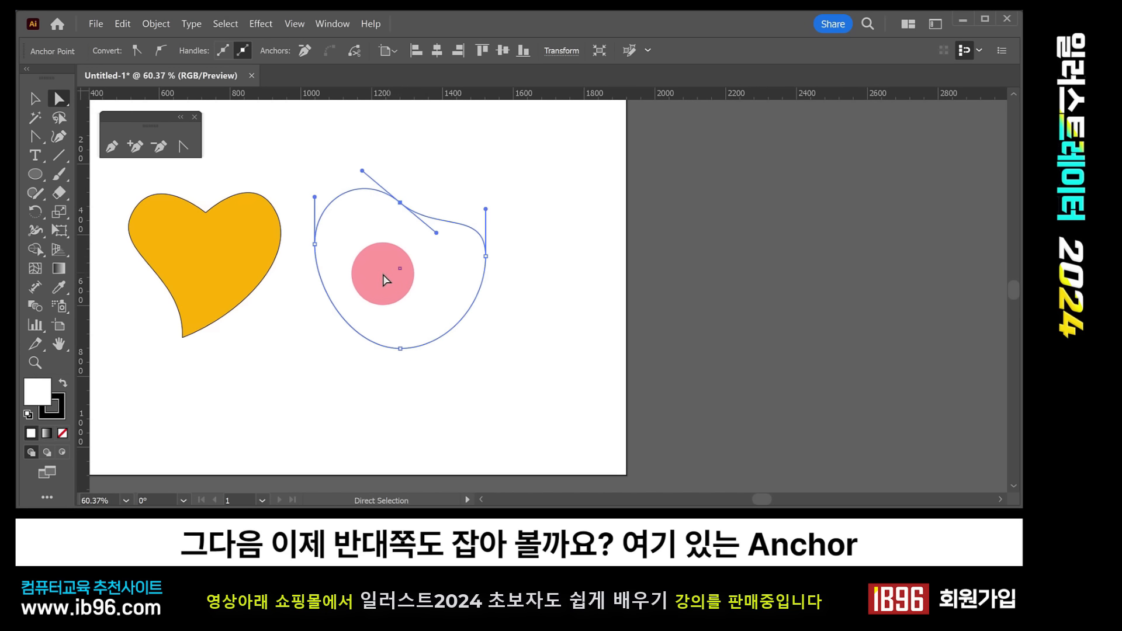
left_click(185, 144)
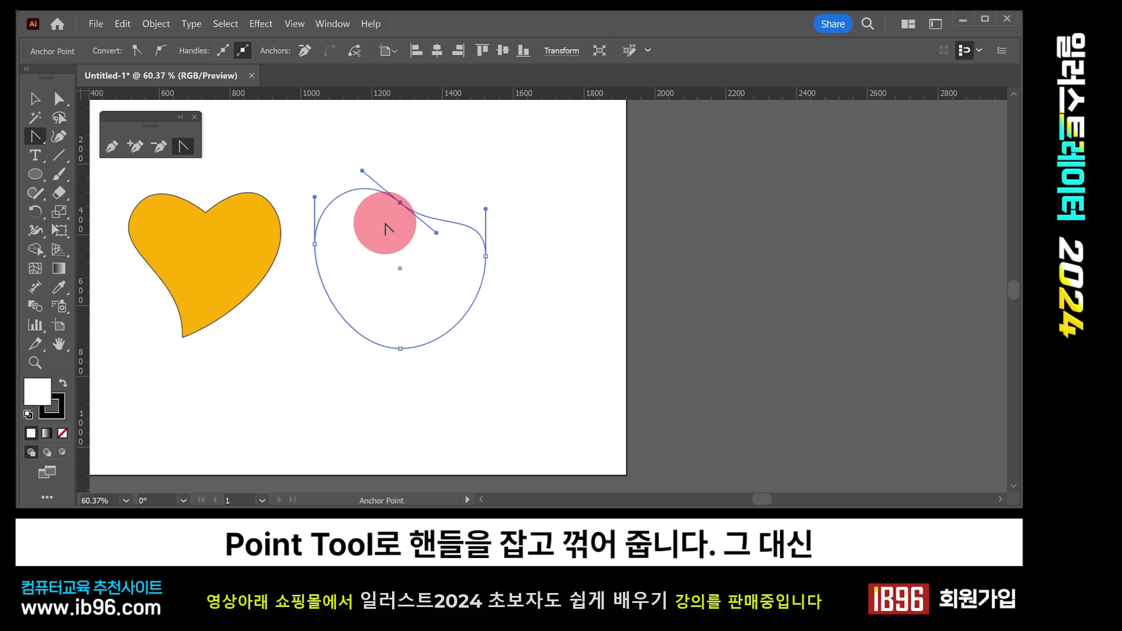
left_click_drag(436, 232, 436, 170)
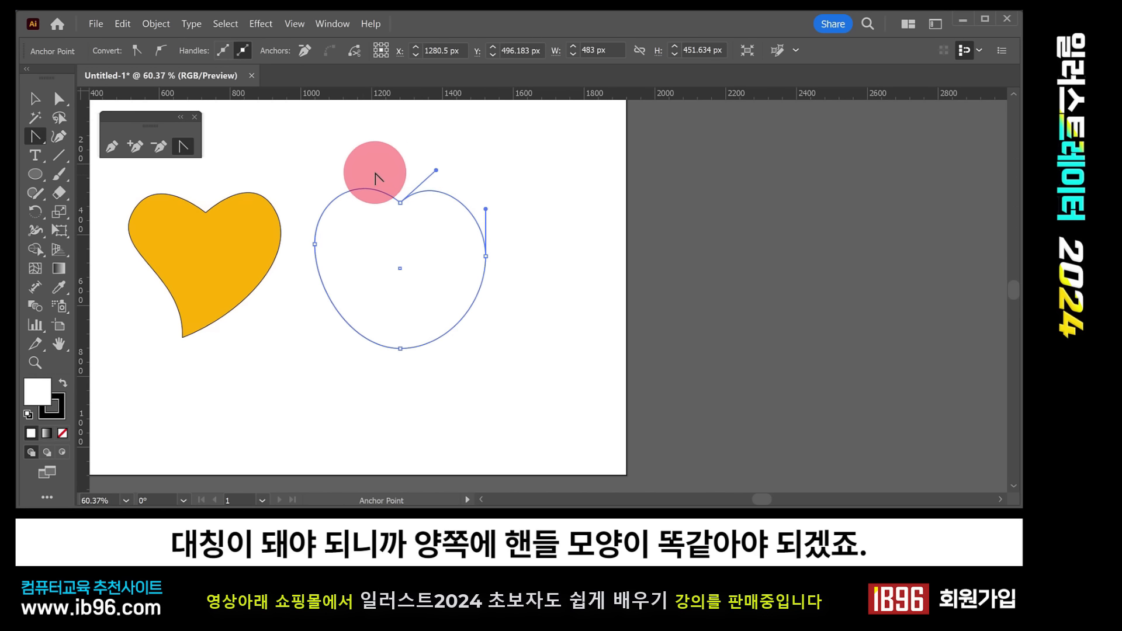
Step: Place a horizontal guide level with the shape's left anchor and move the right anchor straight up onto it
left_click(63, 100)
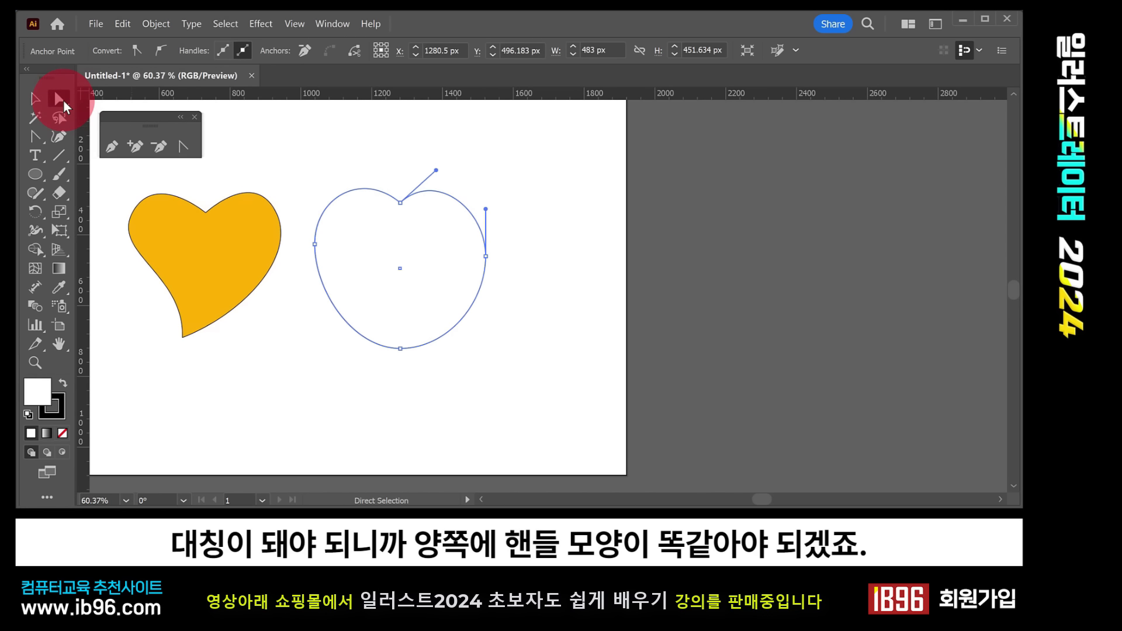
left_click(400, 204)
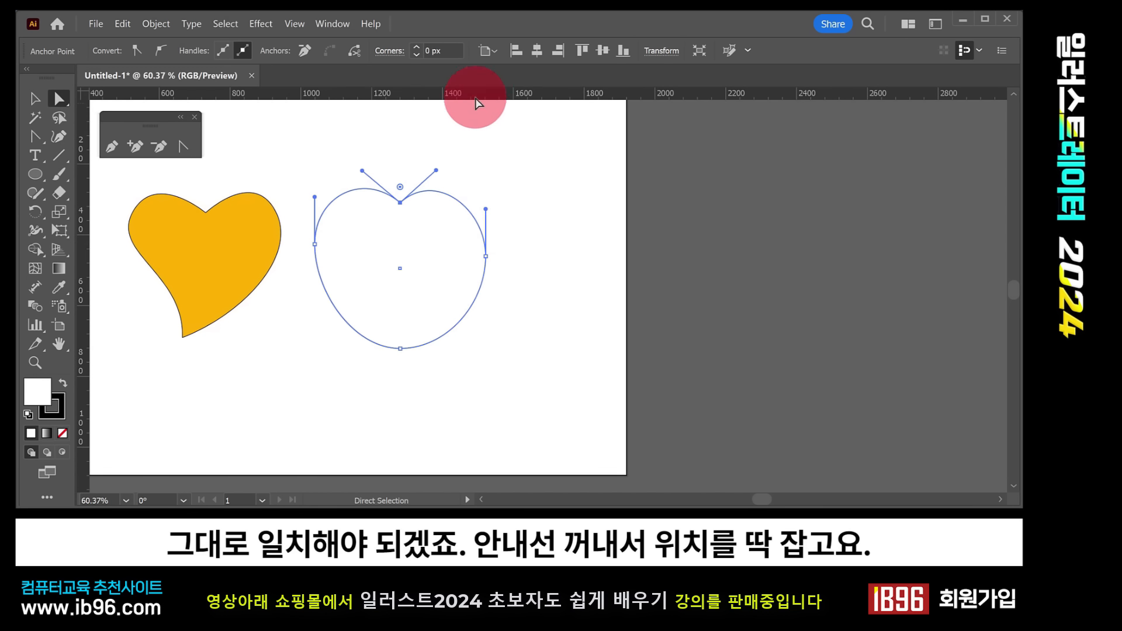
left_click_drag(476, 99, 486, 245)
left_click(486, 256)
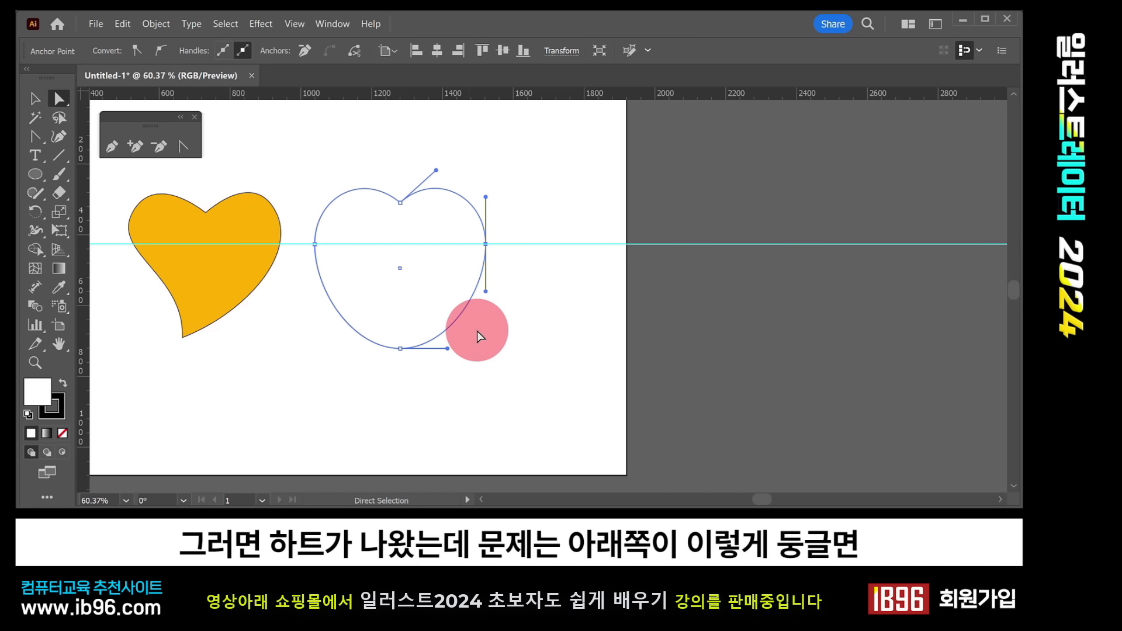
Step: Delete the horizontal guide crossing the two hearts
left_click(35, 98)
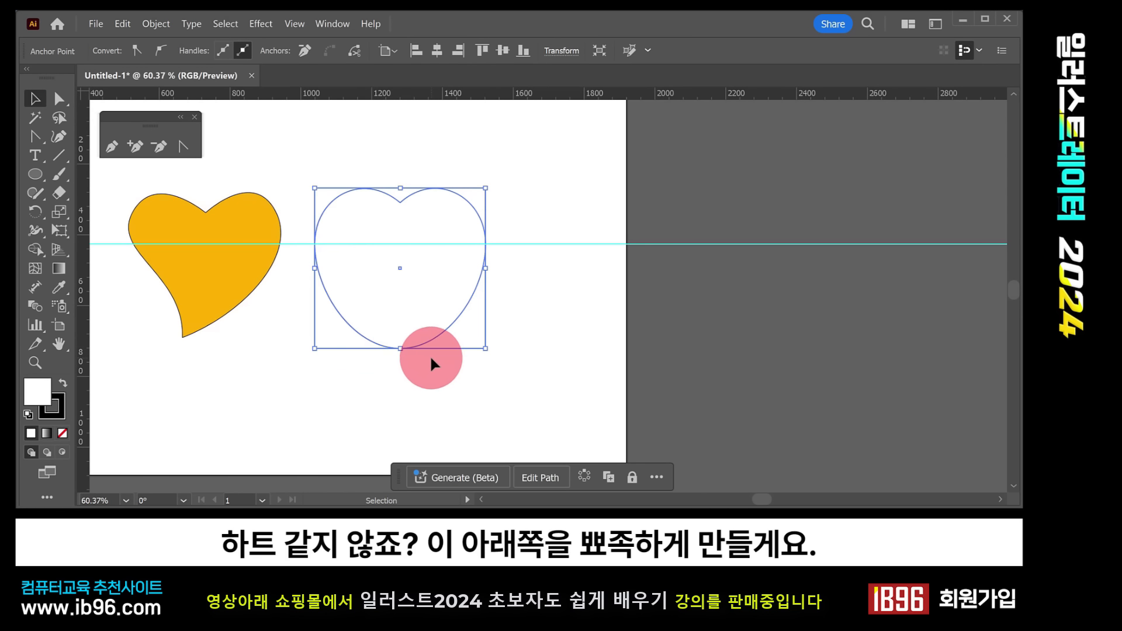
left_click_drag(535, 212, 589, 336)
key("Delete")
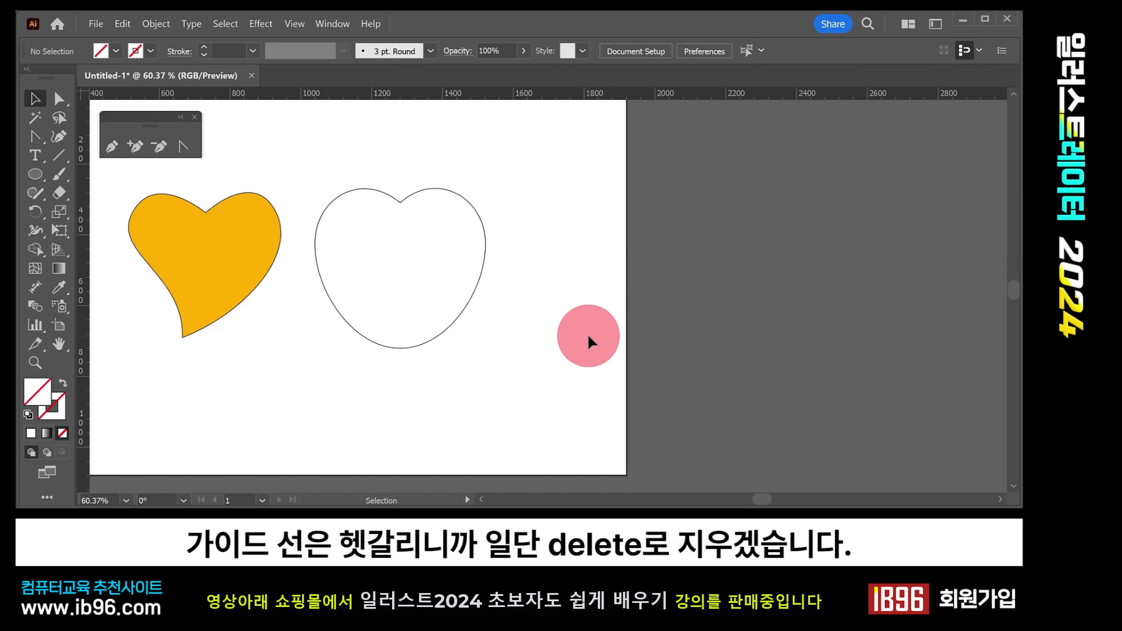
Step: Convert the white heart's rounded bottom anchor to a sharp corner with the Anchor Point tool
left_click(400, 349)
key("shift+c")
left_click(60, 96)
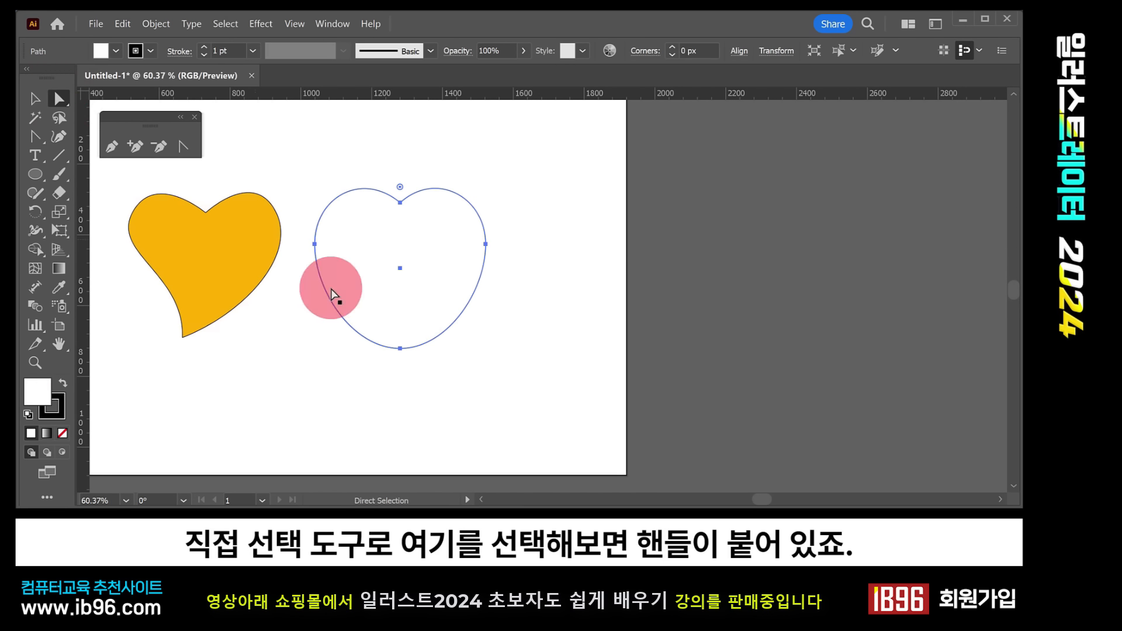
left_click(400, 349)
left_click(400, 349)
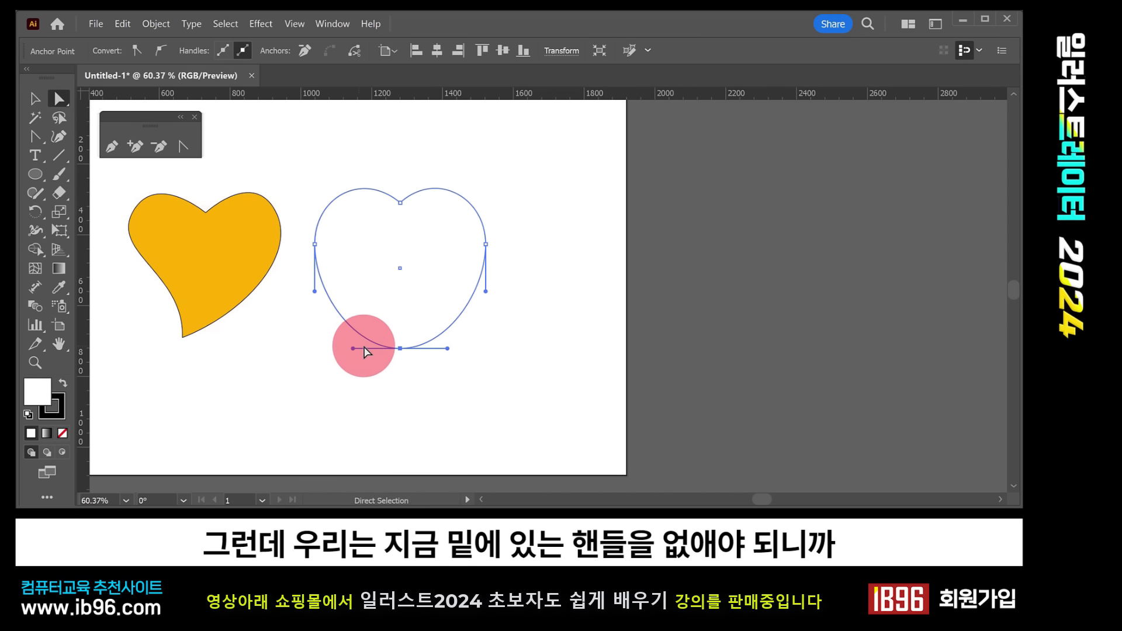
left_click(178, 146)
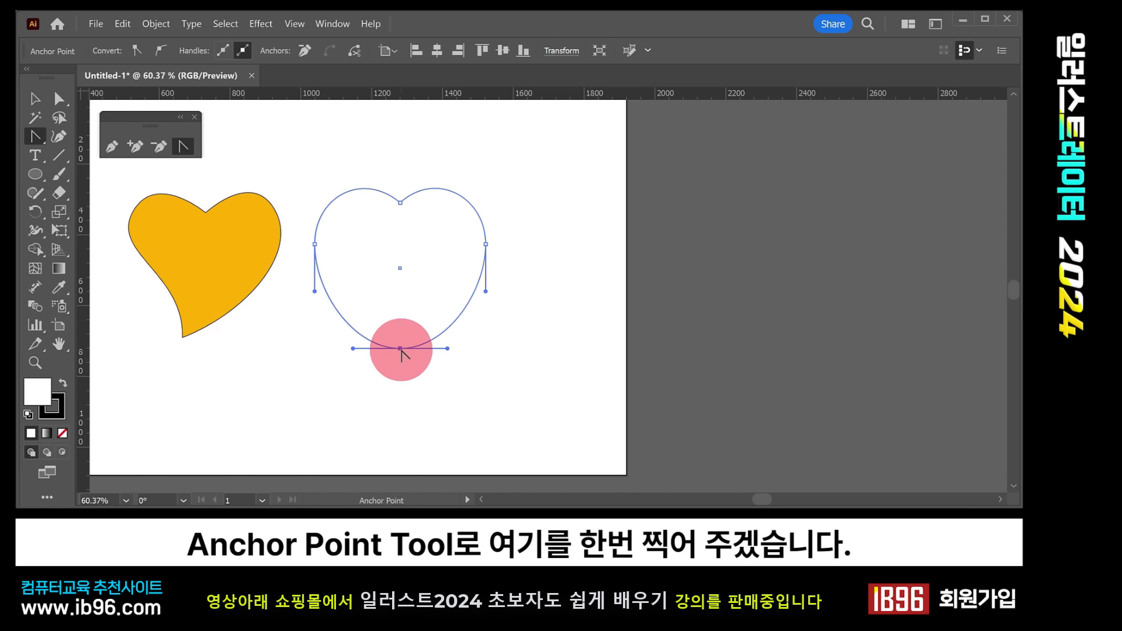
left_click(400, 349)
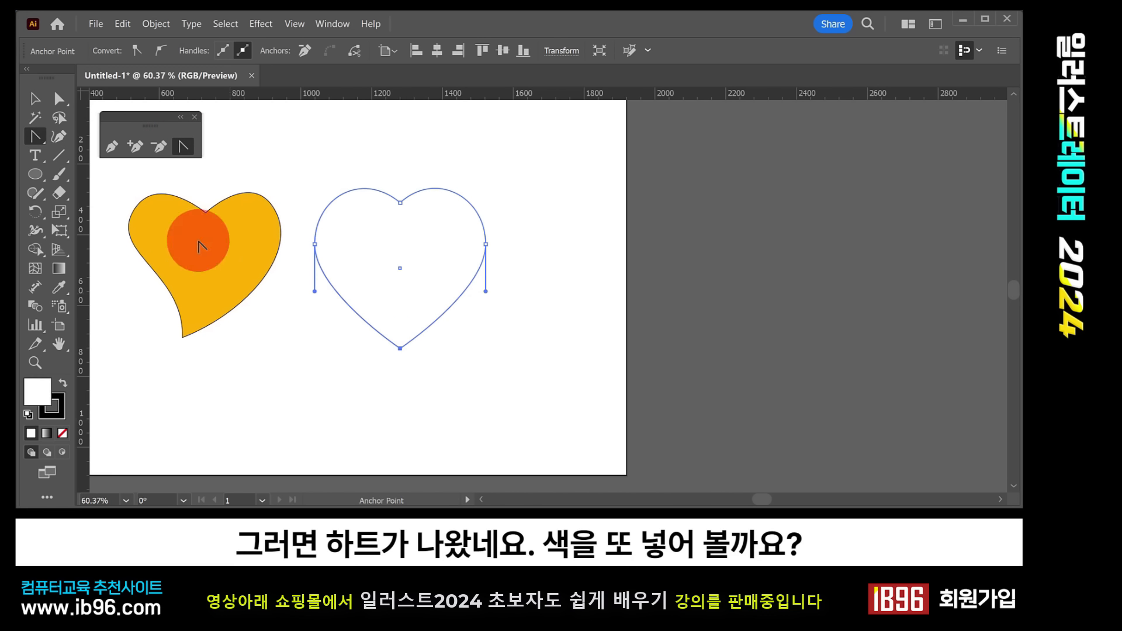
Step: Fill the white heart with red E81818 and deselect it
left_click(42, 99)
left_click_drag(417, 139, 508, 267)
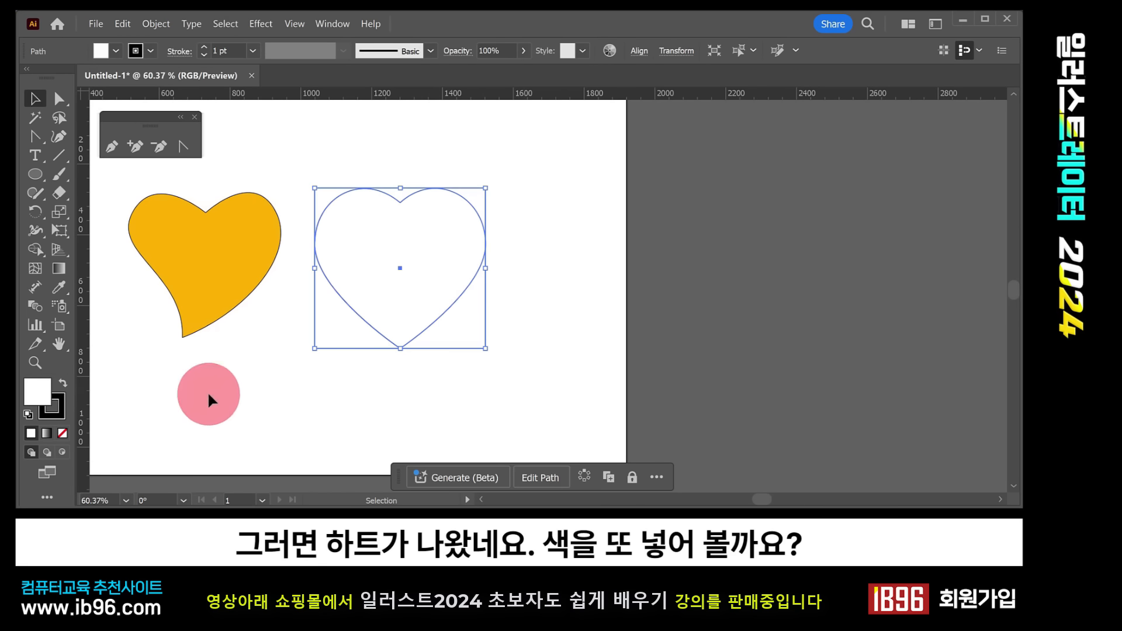
double_click(38, 392)
left_click(482, 182)
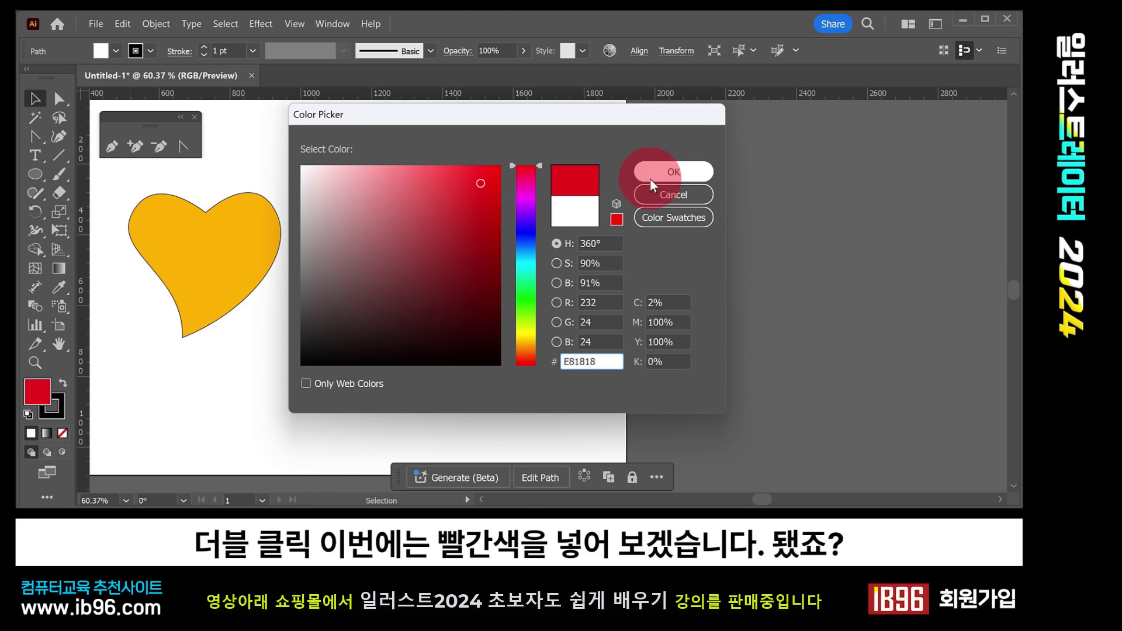
left_click(673, 171)
left_click(588, 327)
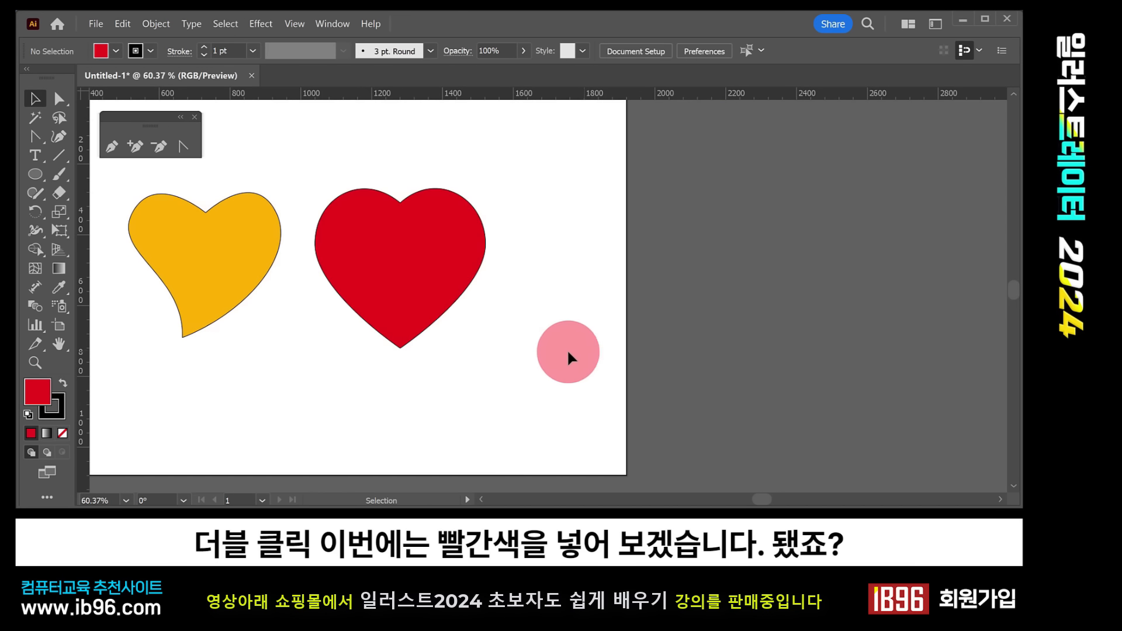
Step: Move the red heart slightly closer to the orange heart and deselect it
left_click(426, 272)
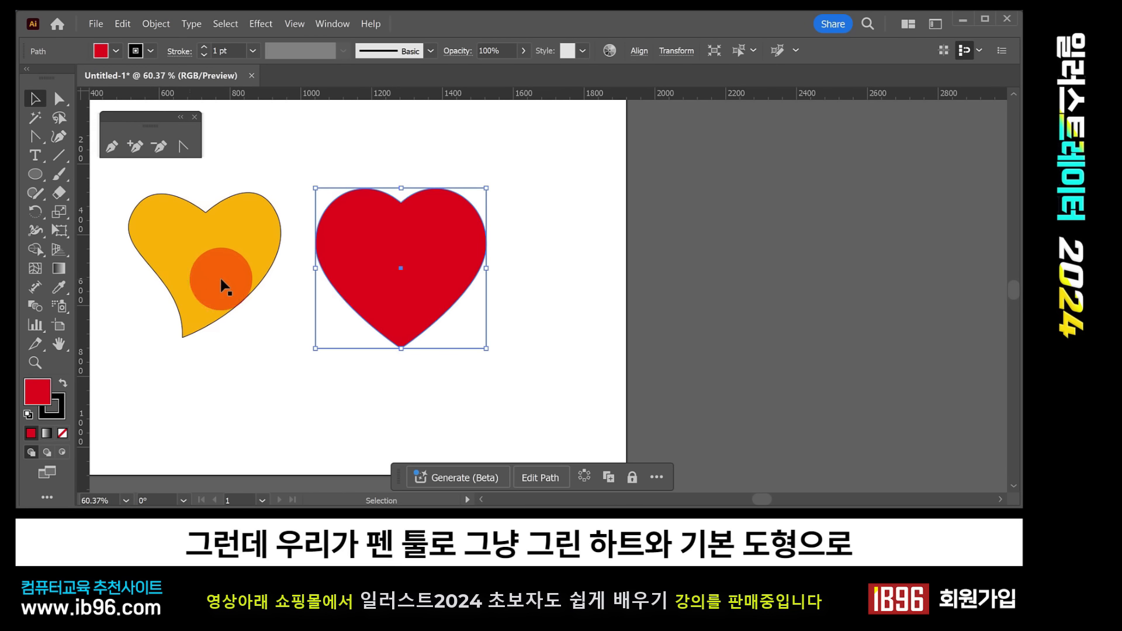
left_click(517, 251)
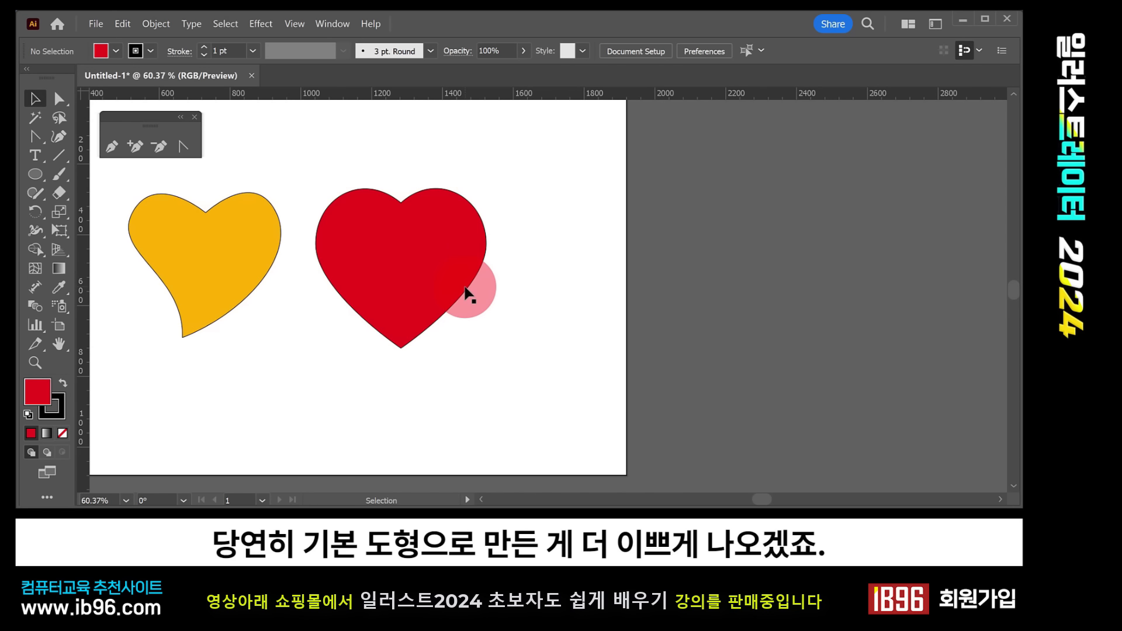
left_click_drag(424, 285, 417, 285)
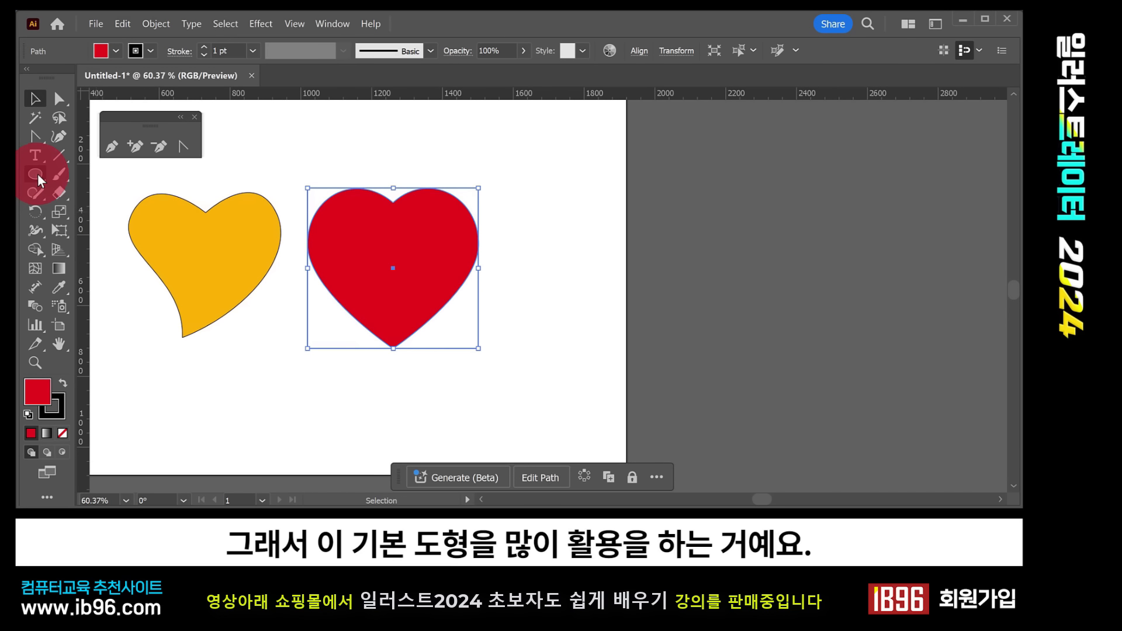
left_click(433, 138)
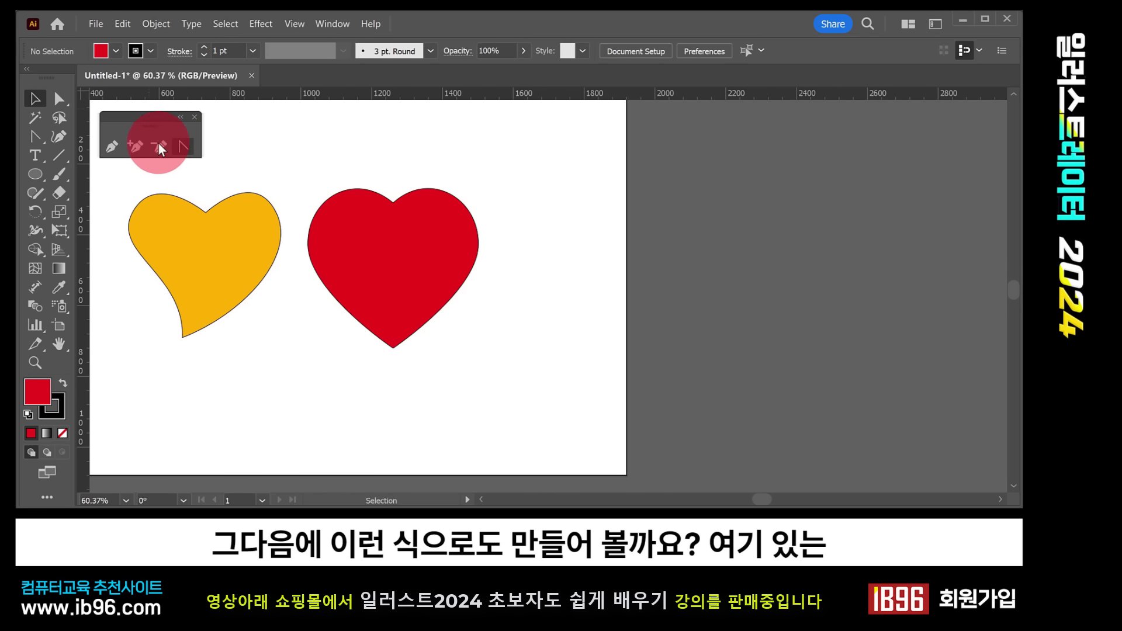
Step: Pull direction handles out of the red heart's bottom anchor and bend the lower one up along the right edge
left_click(63, 101)
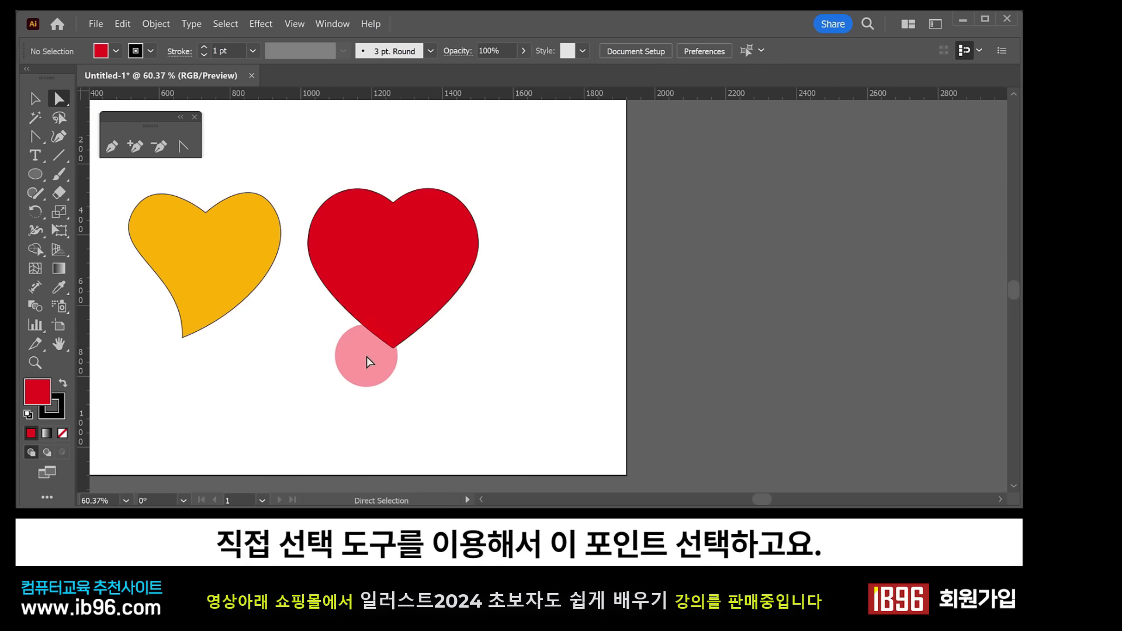
left_click(393, 349)
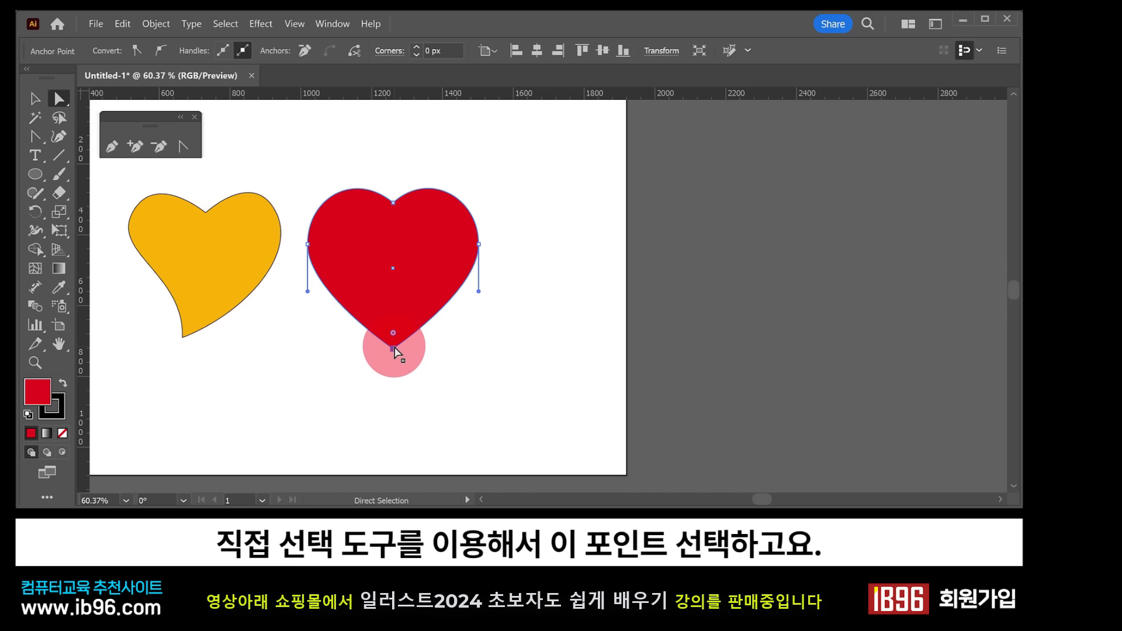
left_click(183, 146)
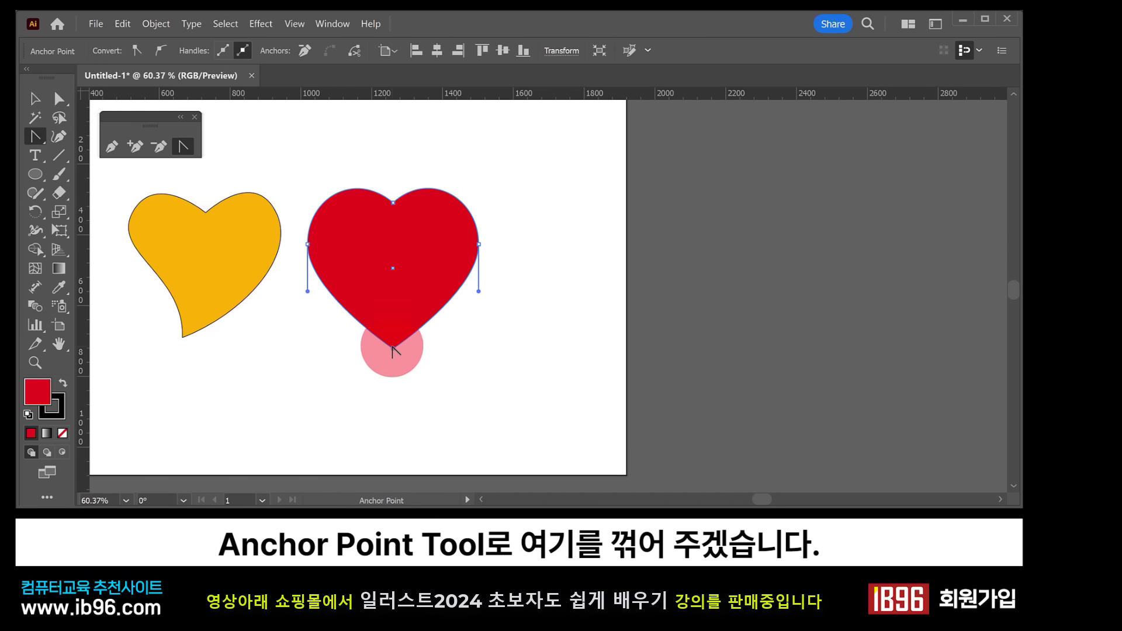
left_click_drag(393, 350, 396, 293)
left_click(384, 409)
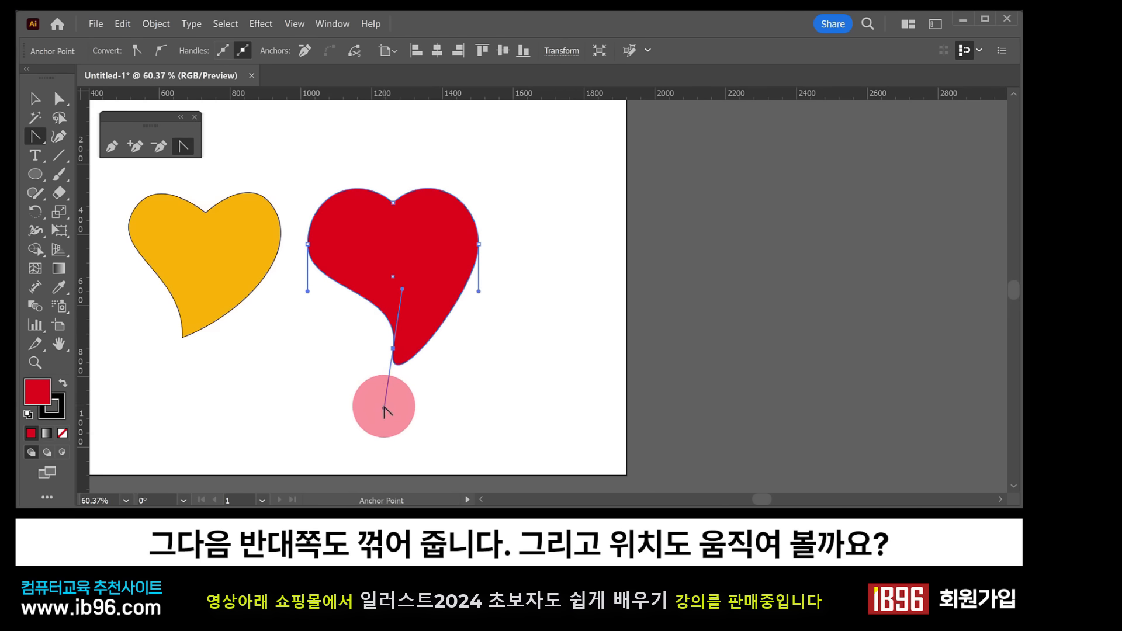
left_click_drag(384, 408, 446, 305)
Step: Shift the red heart's bottom tip to the left with Direct Selection and adjust both of its direction handles
left_click(61, 95)
left_click_drag(393, 348, 374, 349)
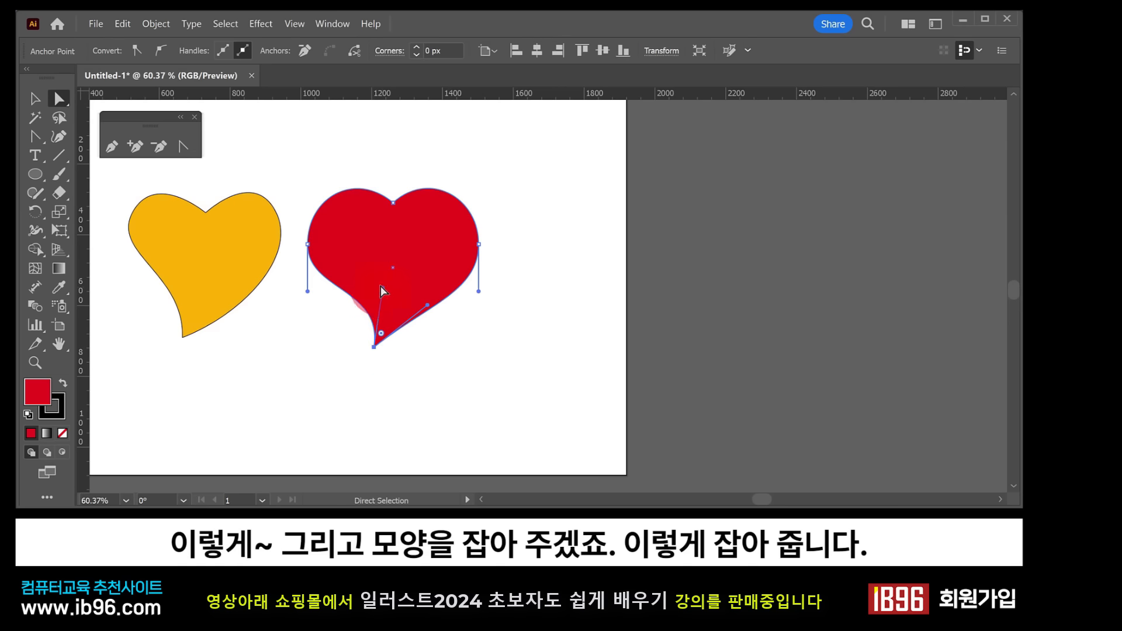
left_click(380, 299)
left_click(428, 305)
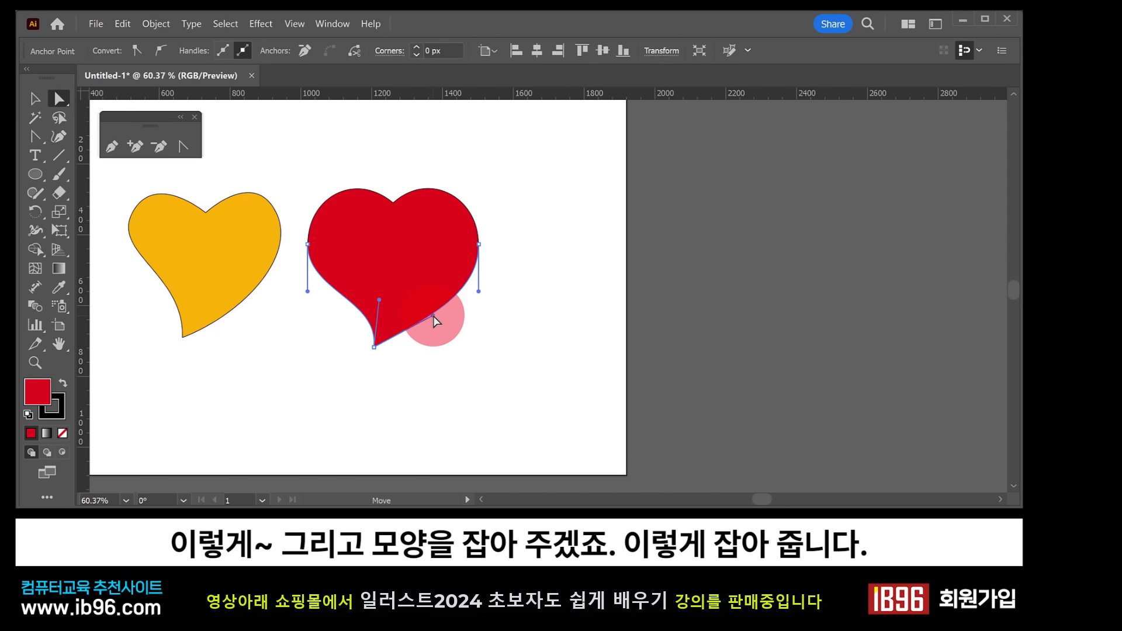
left_click(476, 381)
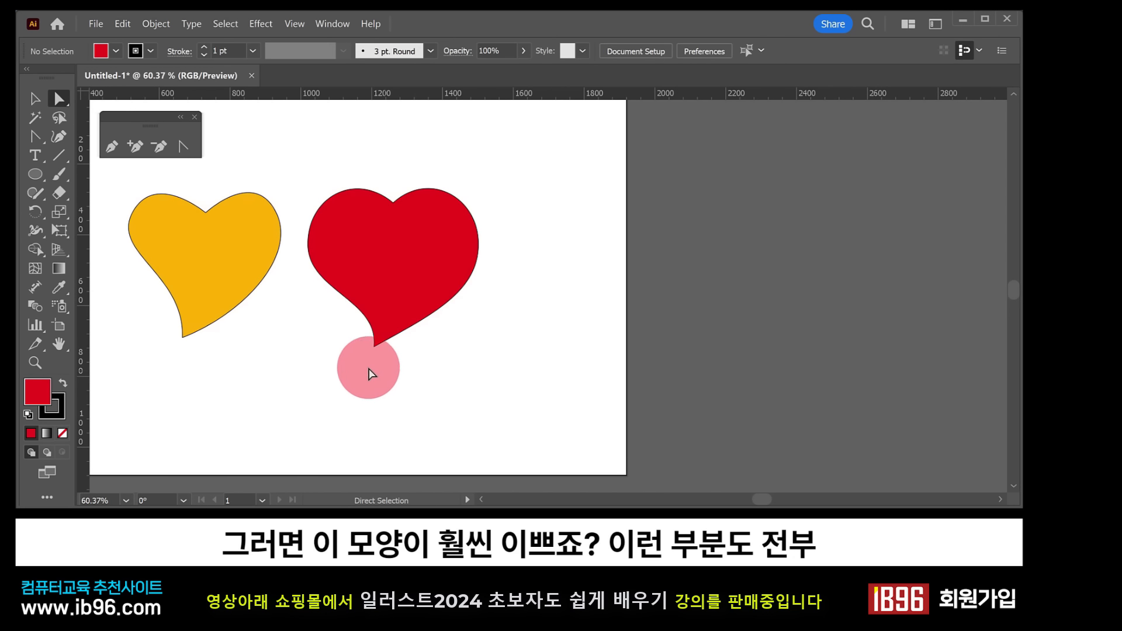
Step: Lower the anchor in the red heart's top notch slightly and draw its two direction handles inward
left_click_drag(394, 201, 370, 180)
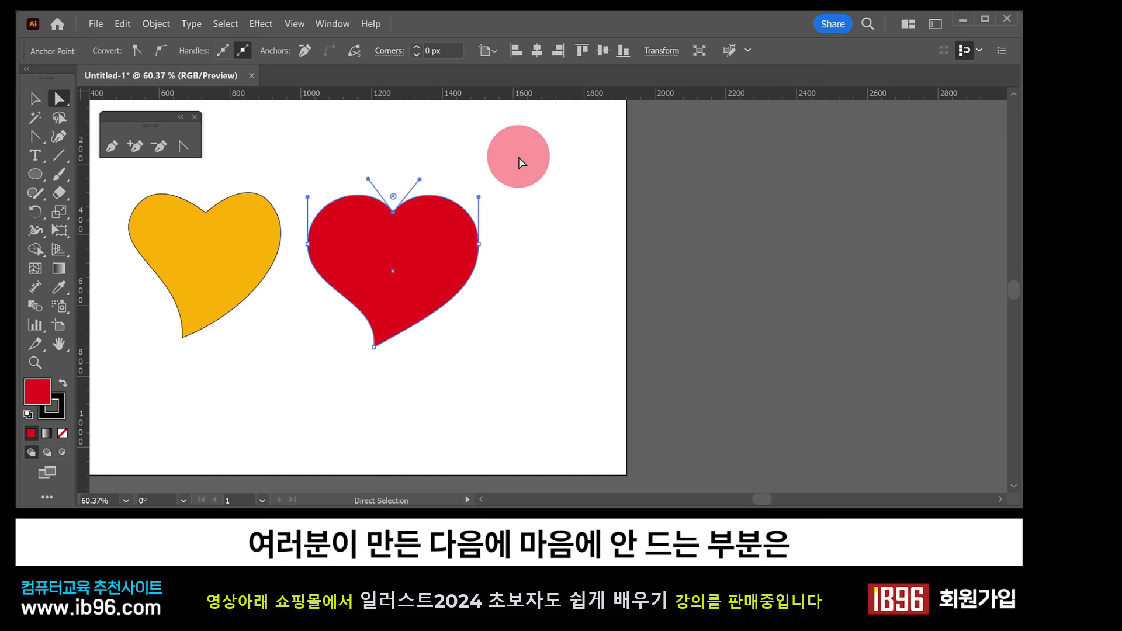
left_click(518, 167)
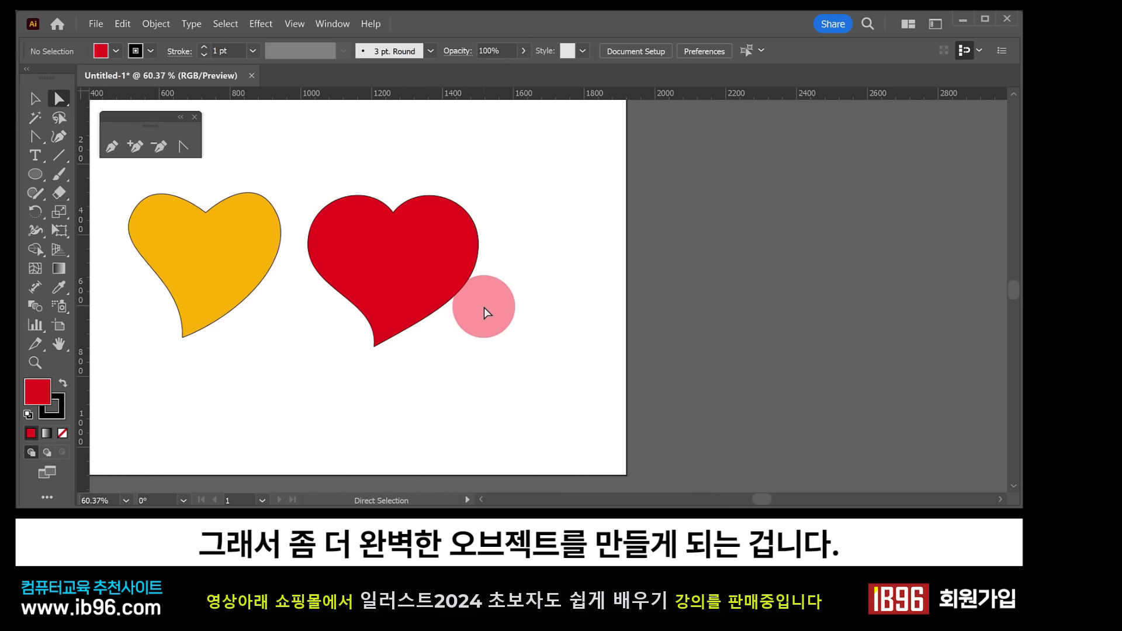
key("v")
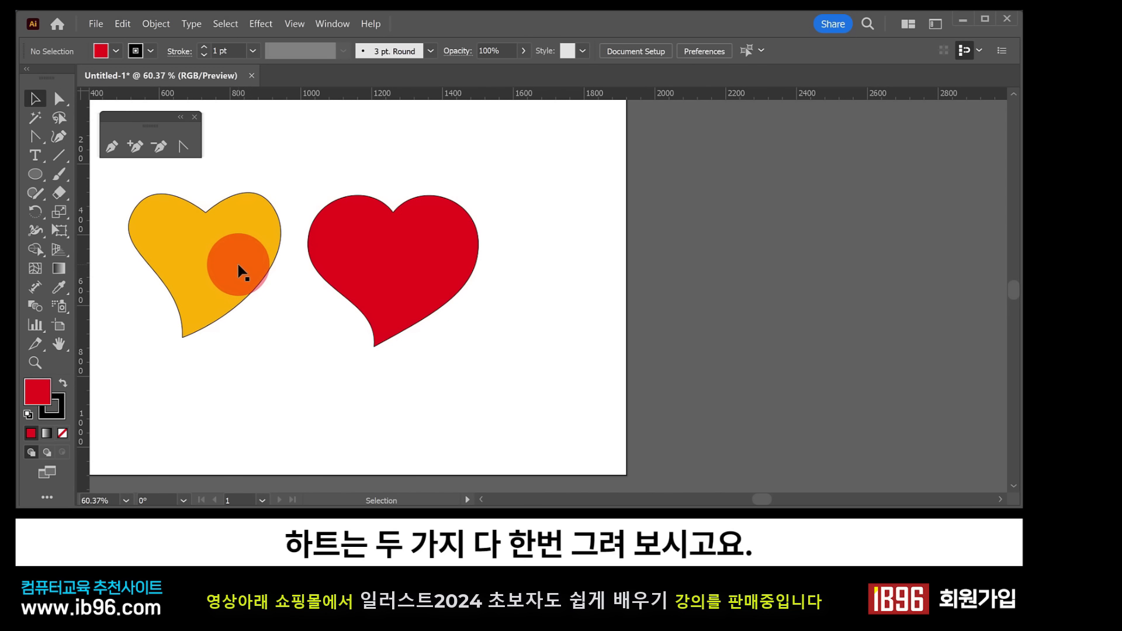
left_click(240, 272)
left_click(391, 263)
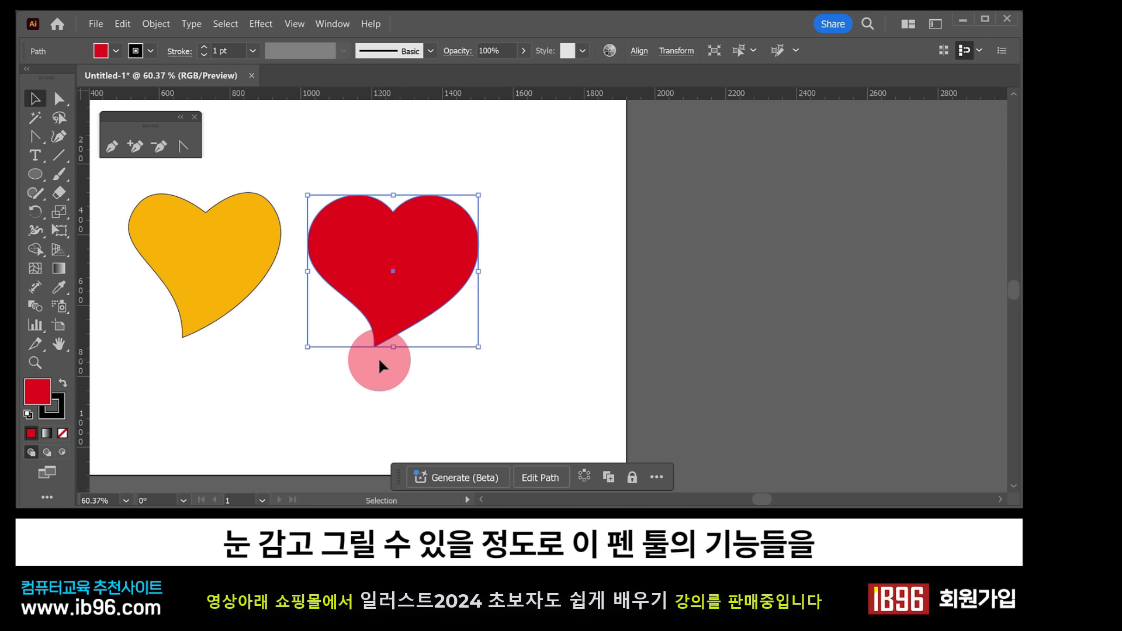